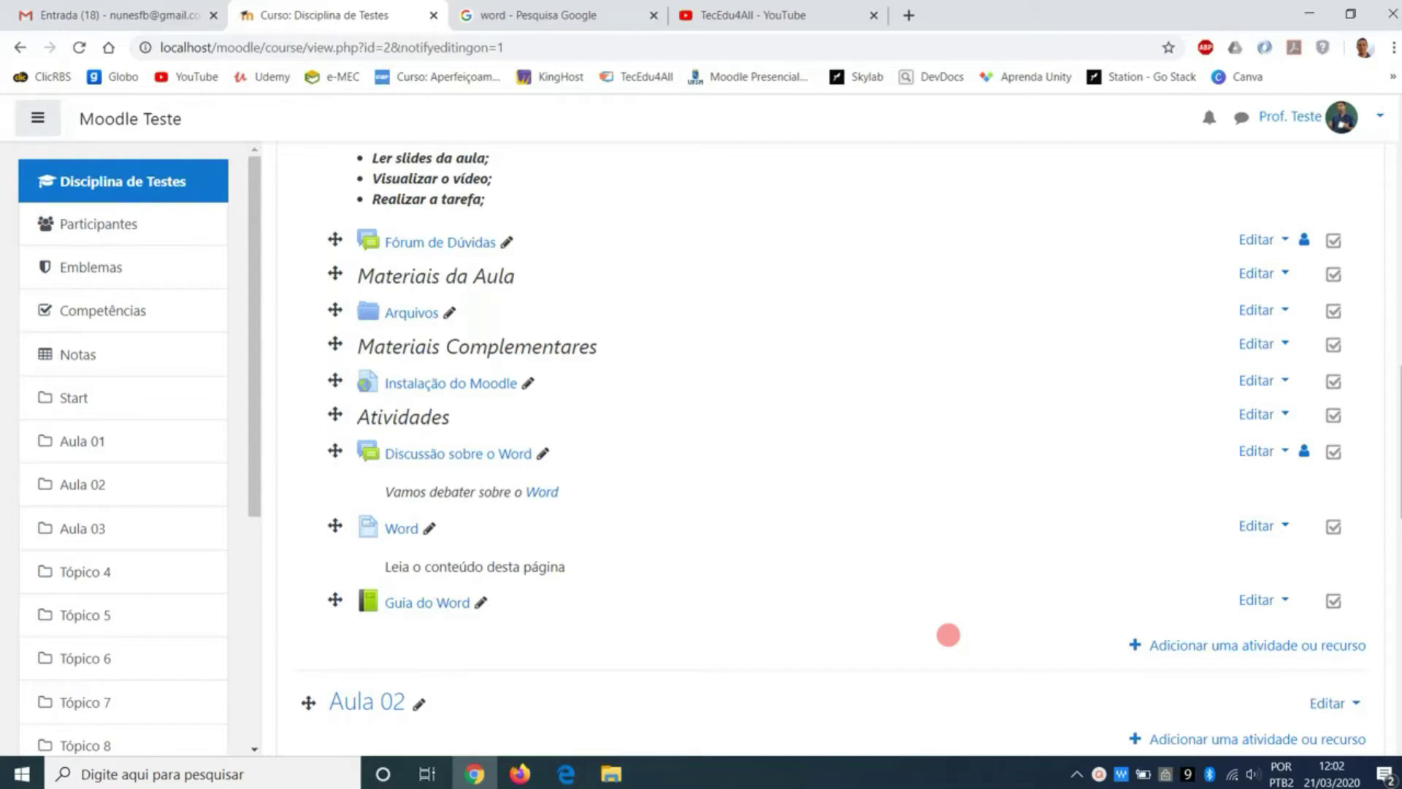
# Step: Move the Word page below Arquivos in Materiais da Aula and the Guia do Word book below Instalação do Moodle in Materiais Complementares
pyautogui.scroll(-2, 948, 635)
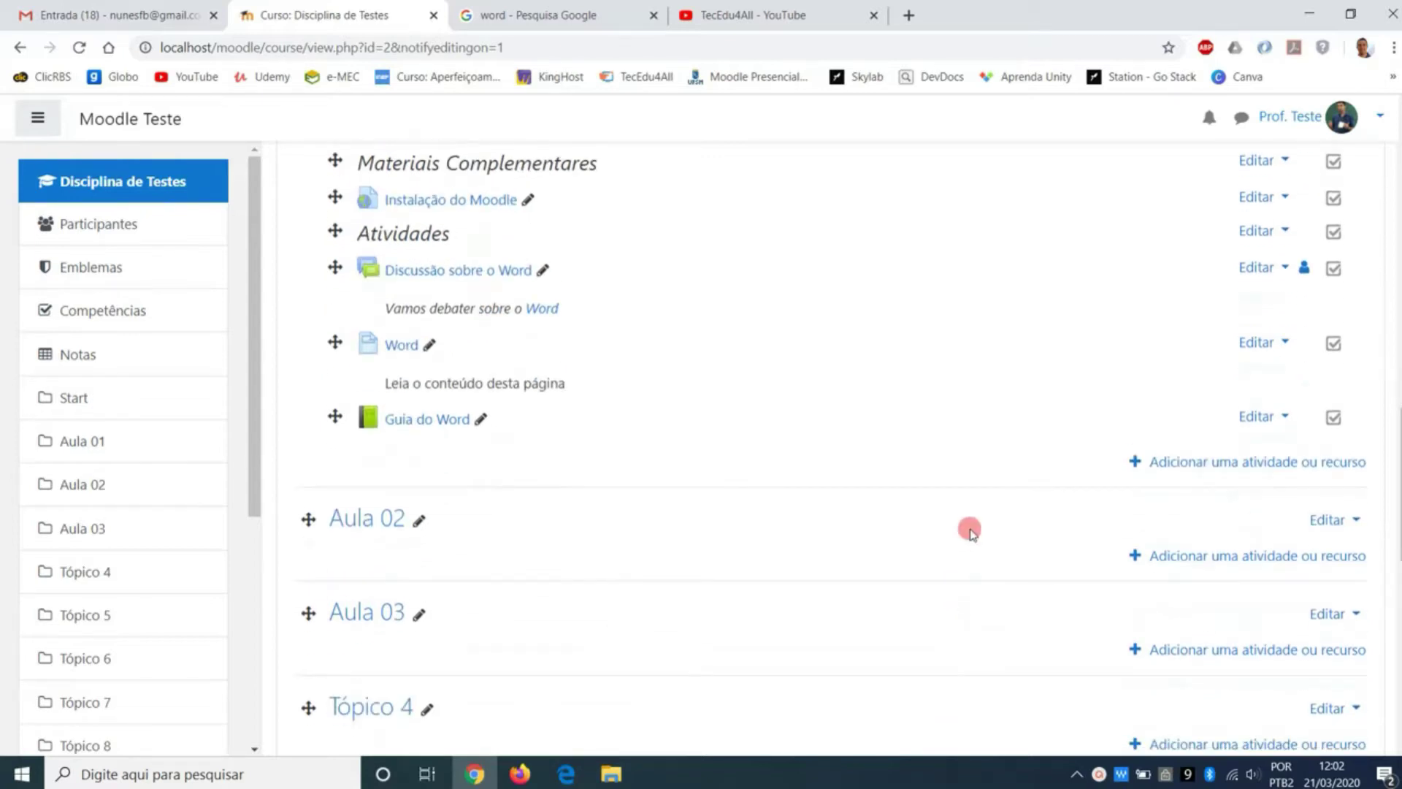
pyautogui.scroll(1, 971, 532)
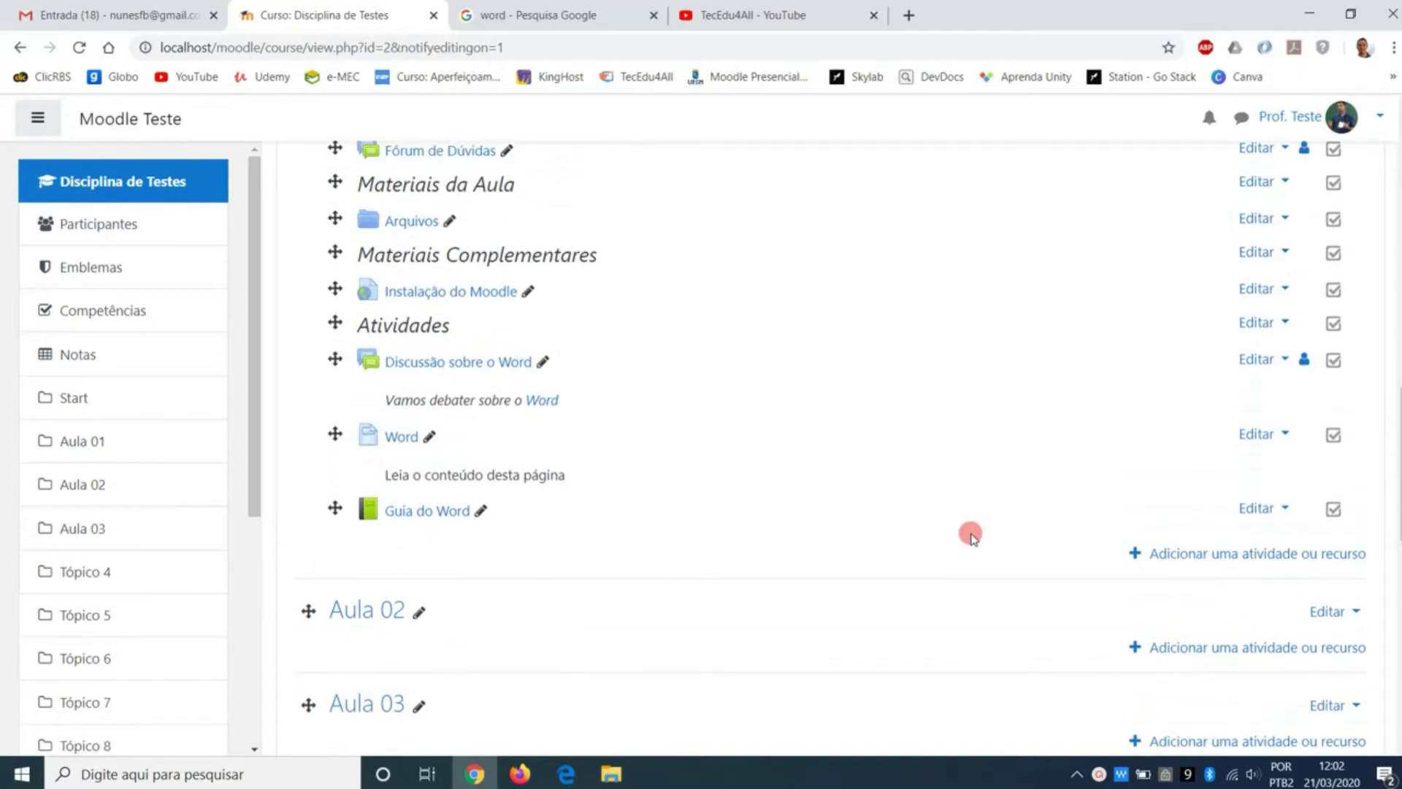
pyautogui.scroll(1, 606, 449)
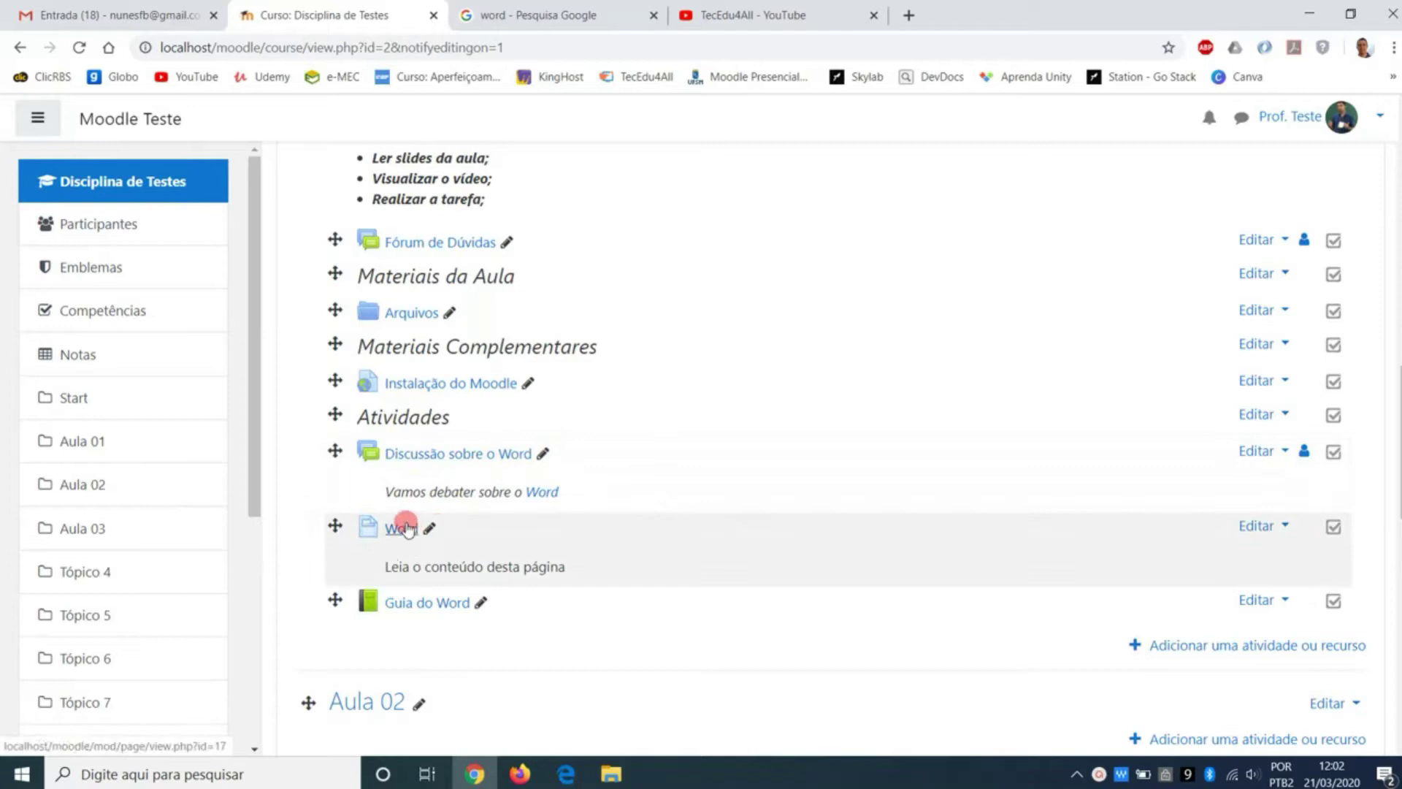
pyautogui.moveTo(336, 520); pyautogui.dragTo(337, 345)
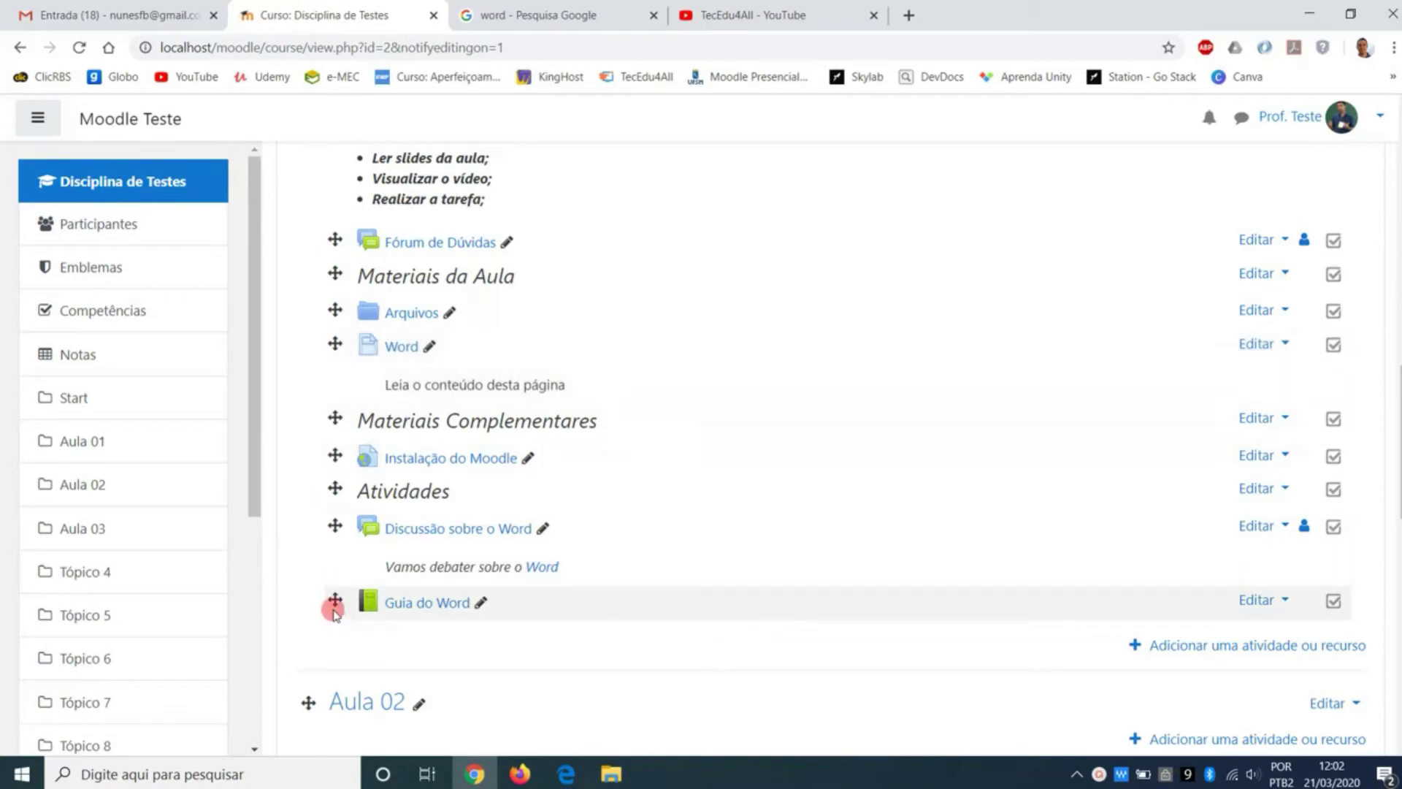
pyautogui.moveTo(334, 601); pyautogui.dragTo(412, 490)
pyautogui.scroll(3, 519, 463)
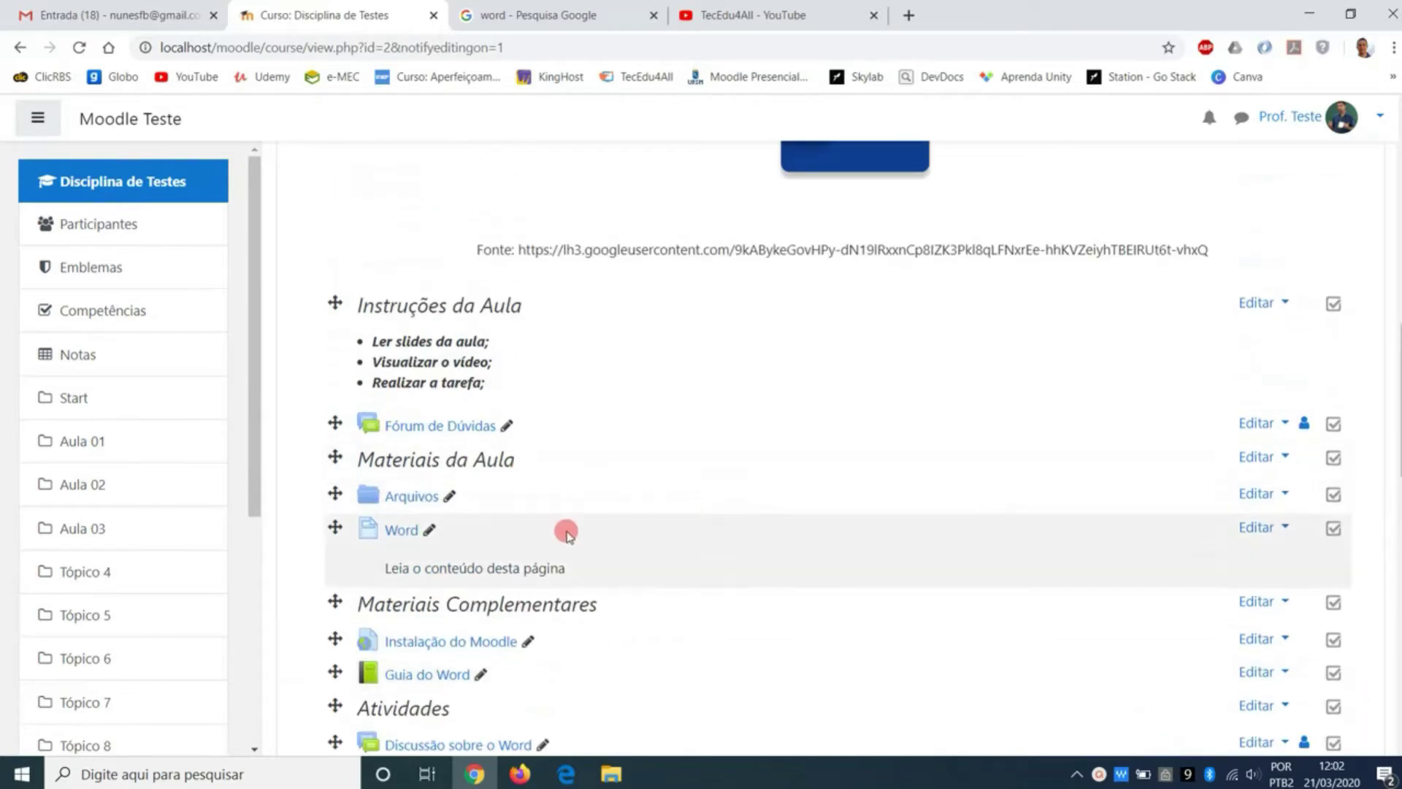
# Step: Add a new Wiki activity to the Aula 01 section
pyautogui.scroll(-1, 570, 535)
pyautogui.scroll(-1, 555, 512)
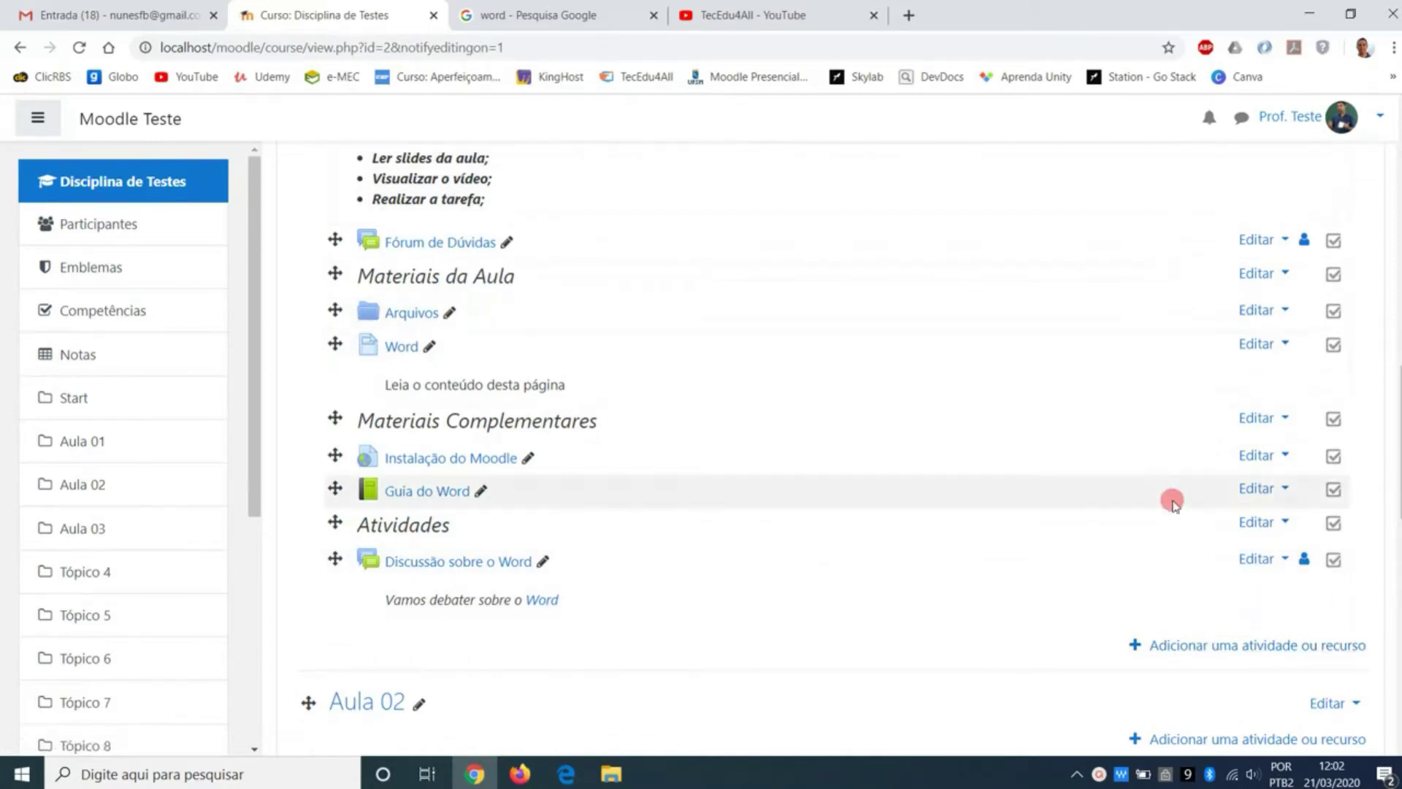
pyautogui.click(1215, 648)
pyautogui.scroll(-5, 632, 491)
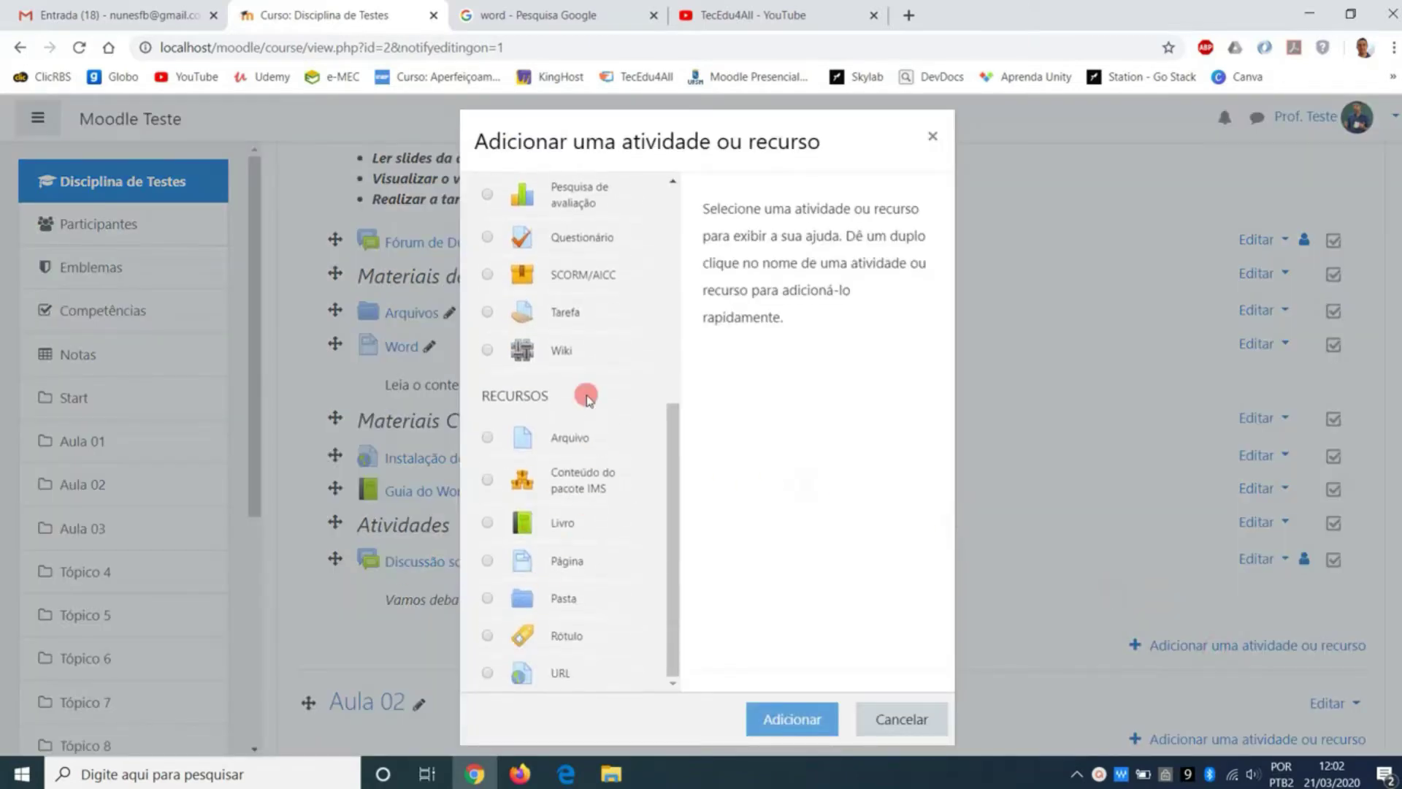
pyautogui.click(559, 352)
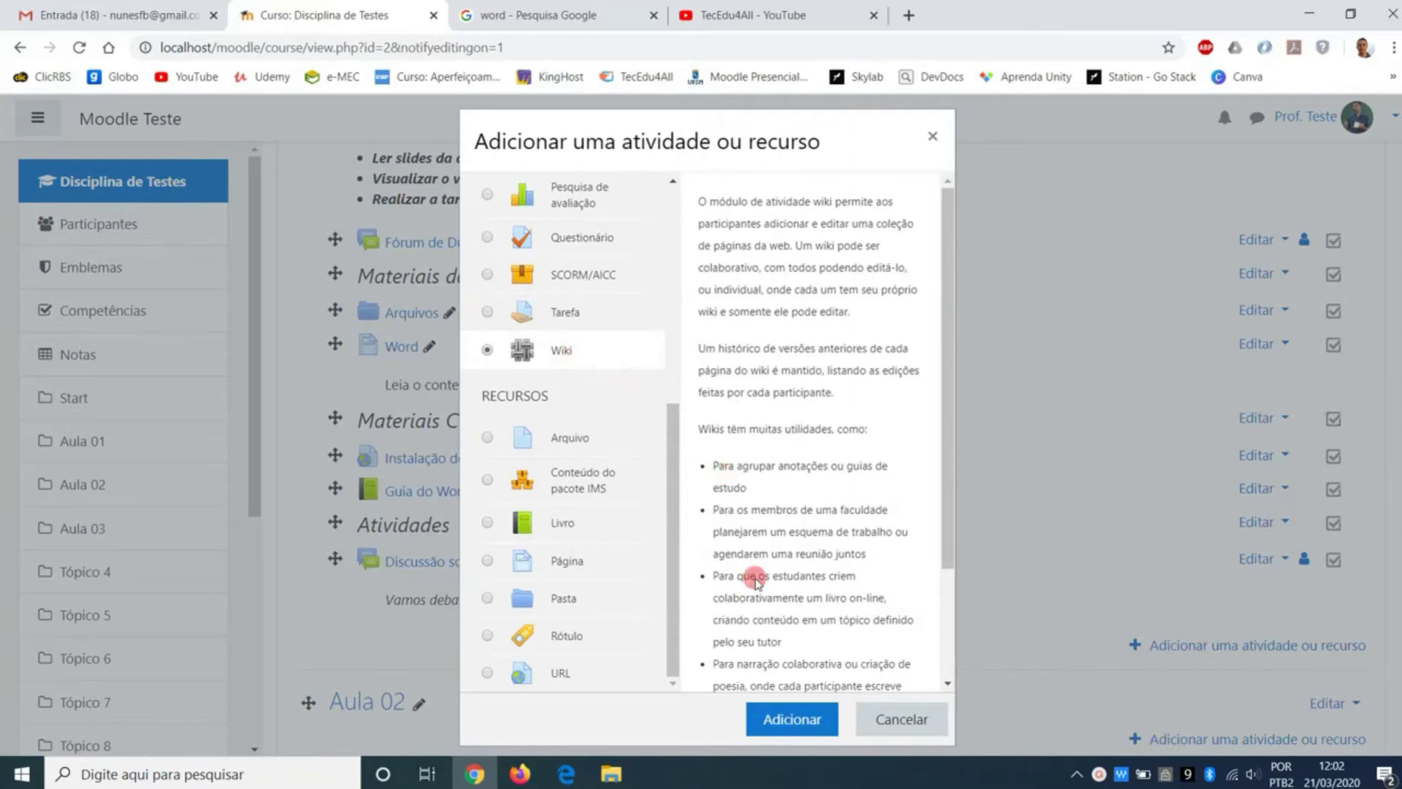
pyautogui.click(780, 717)
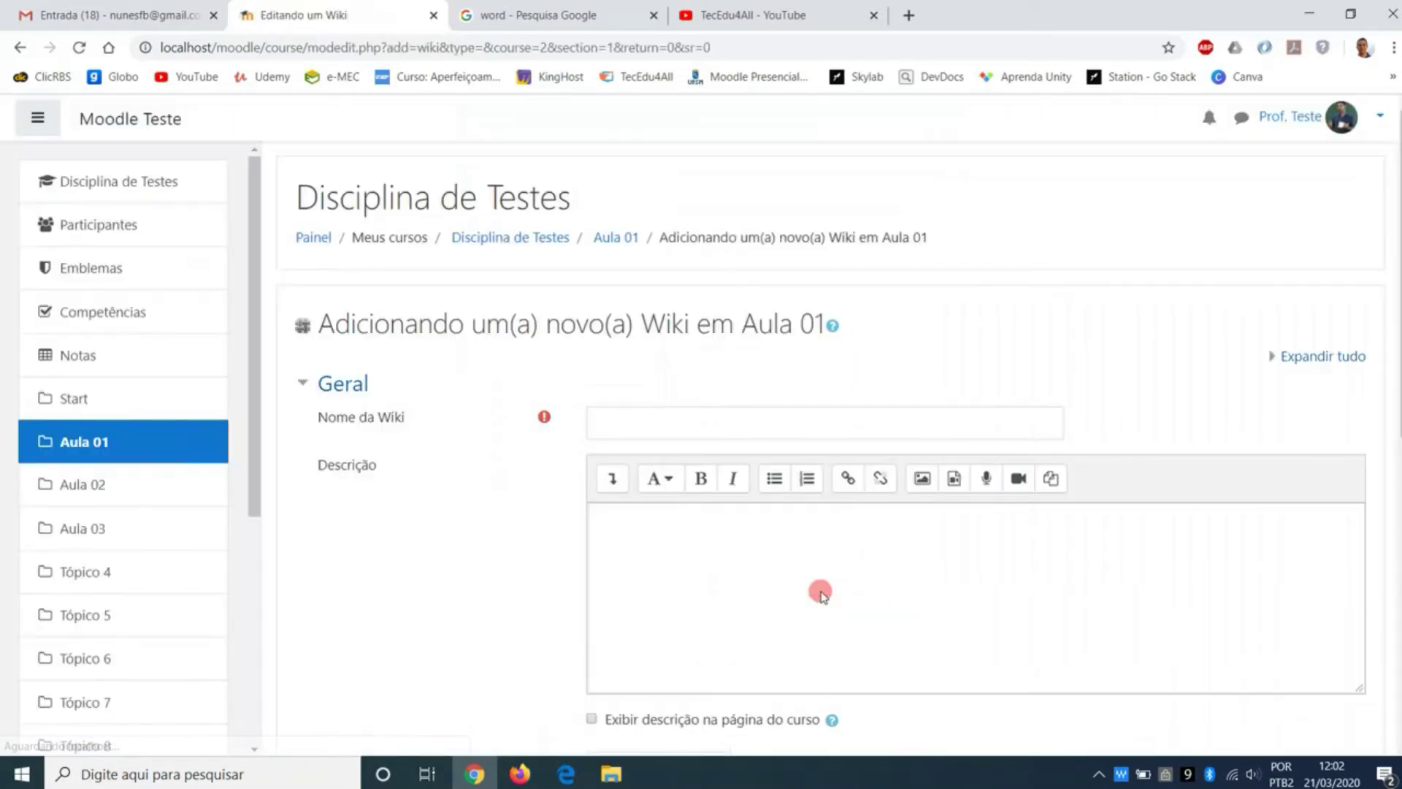
# Step: Name the wiki "Como Formatar um Documento"
pyautogui.click(754, 429)
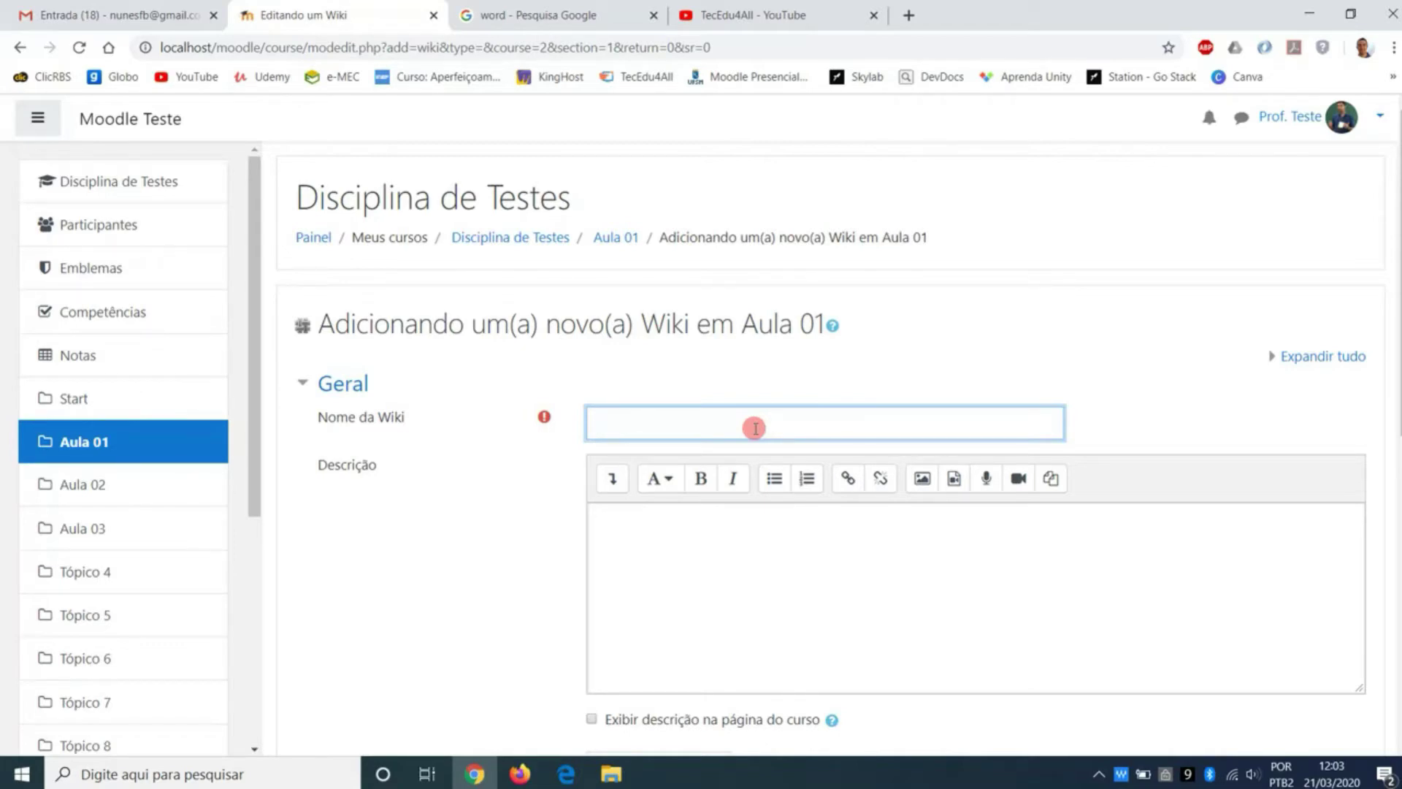
pyautogui.write('Qual')
pyautogui.press('BackSpace')
pyautogui.press('BackSpace')
pyautogui.press('BackSpace')
pyautogui.write('omo formatar um Documento')
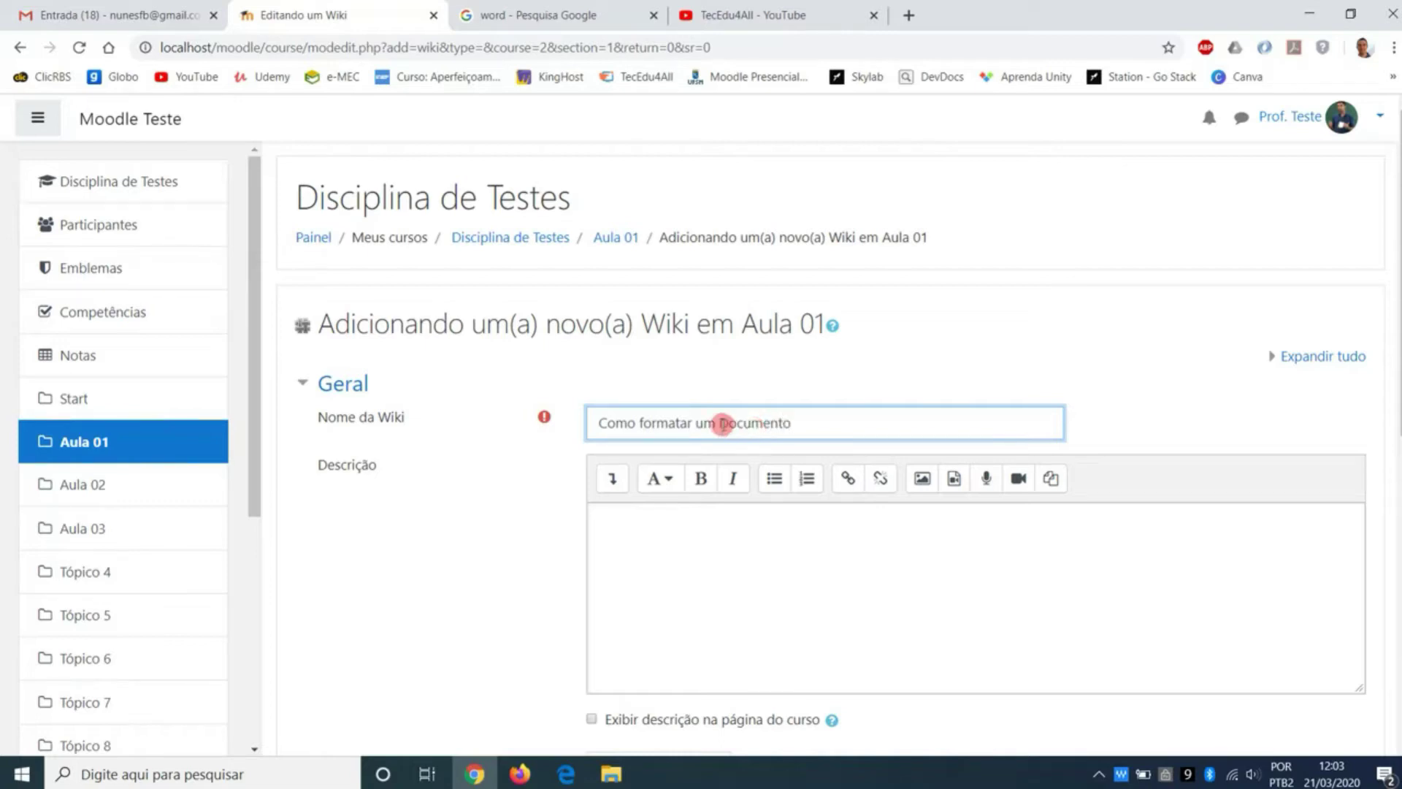
pyautogui.click(646, 422)
pyautogui.press('BackSpace')
pyautogui.write('F')
# Step: Enter "Monte aqui o nosso tutorial" as the wiki's description
pyautogui.click(675, 522)
pyautogui.scroll(-3, 677, 521)
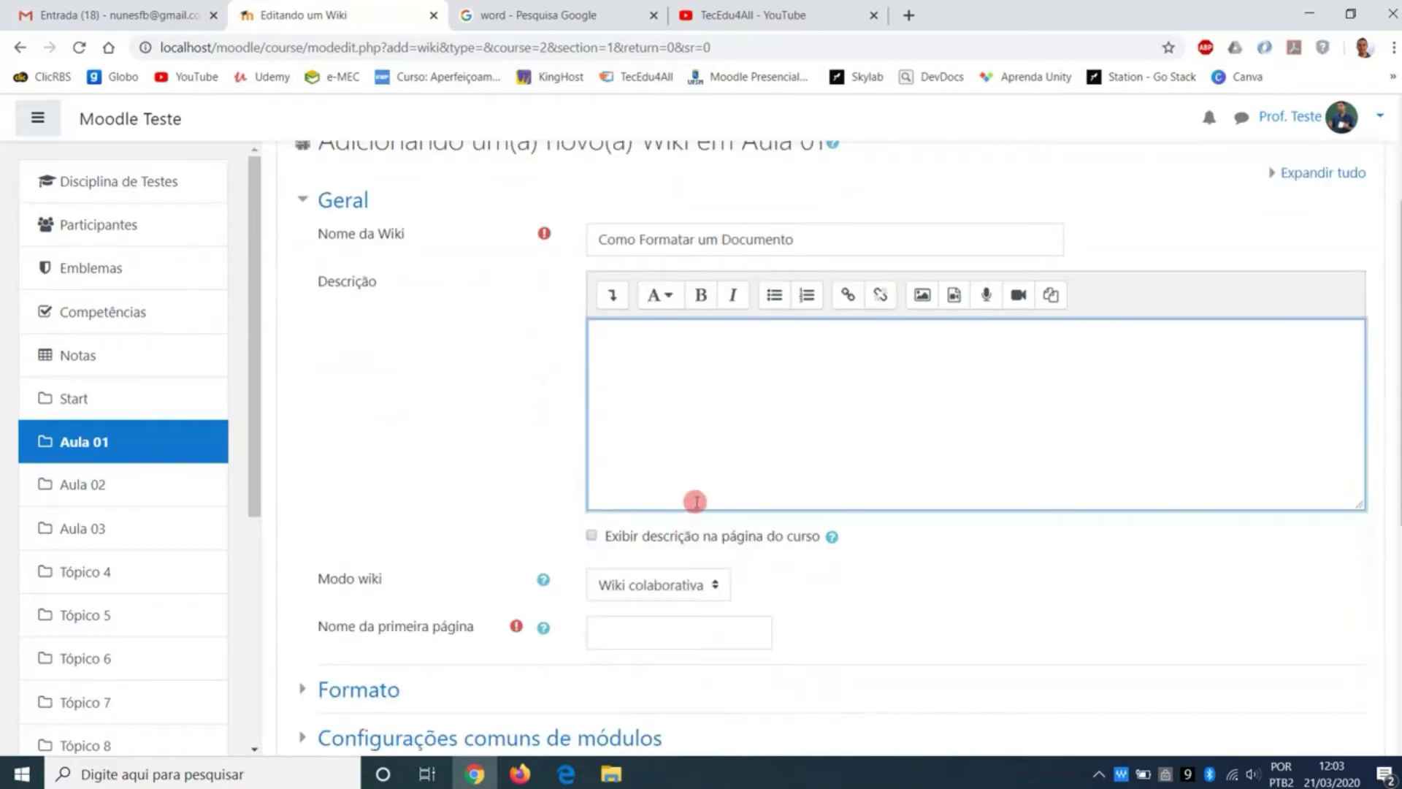
pyautogui.click(751, 418)
pyautogui.write('Monte aqui o no')
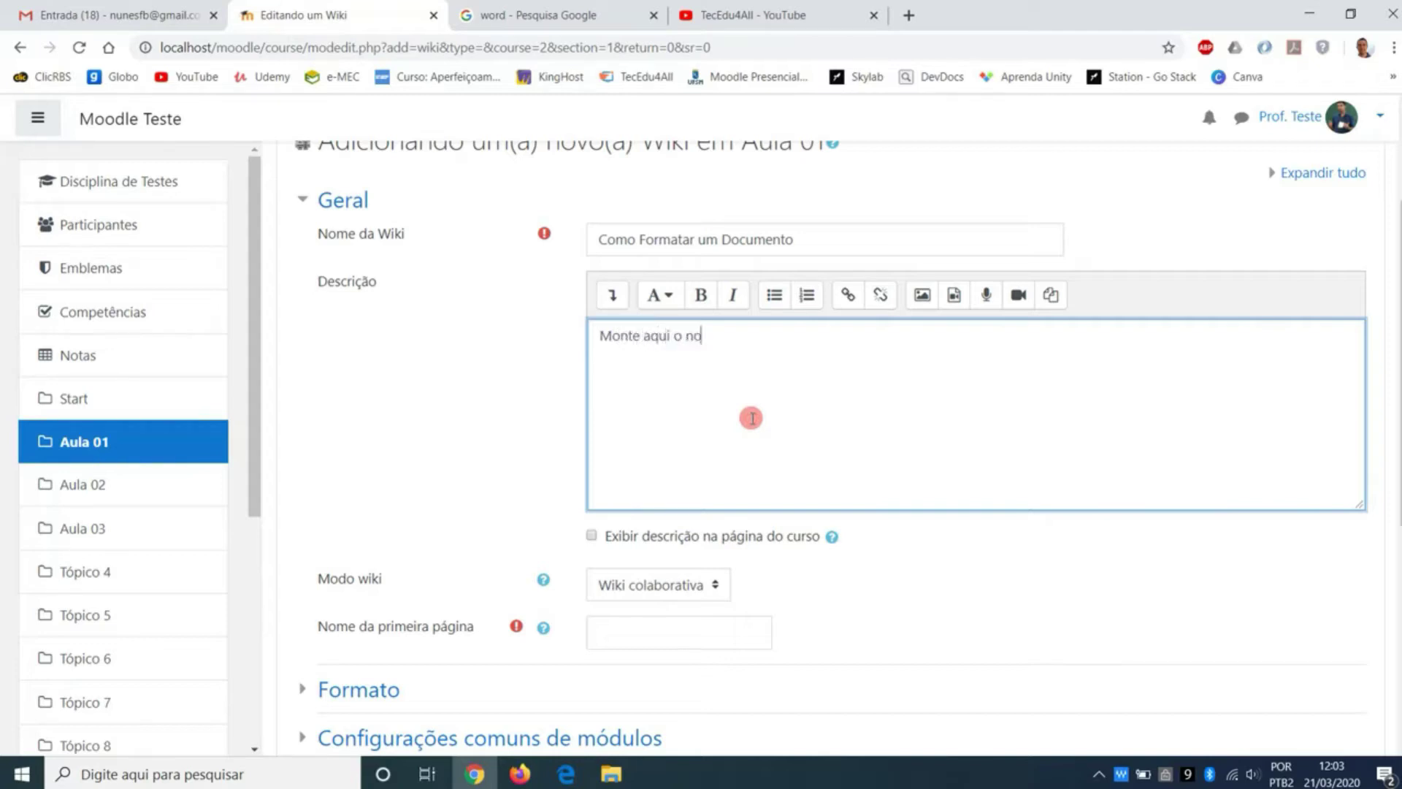
pyautogui.write('sso tutiorial')
# Step: Examine the available wiki modes and the help text that explains them
pyautogui.scroll(-2, 751, 418)
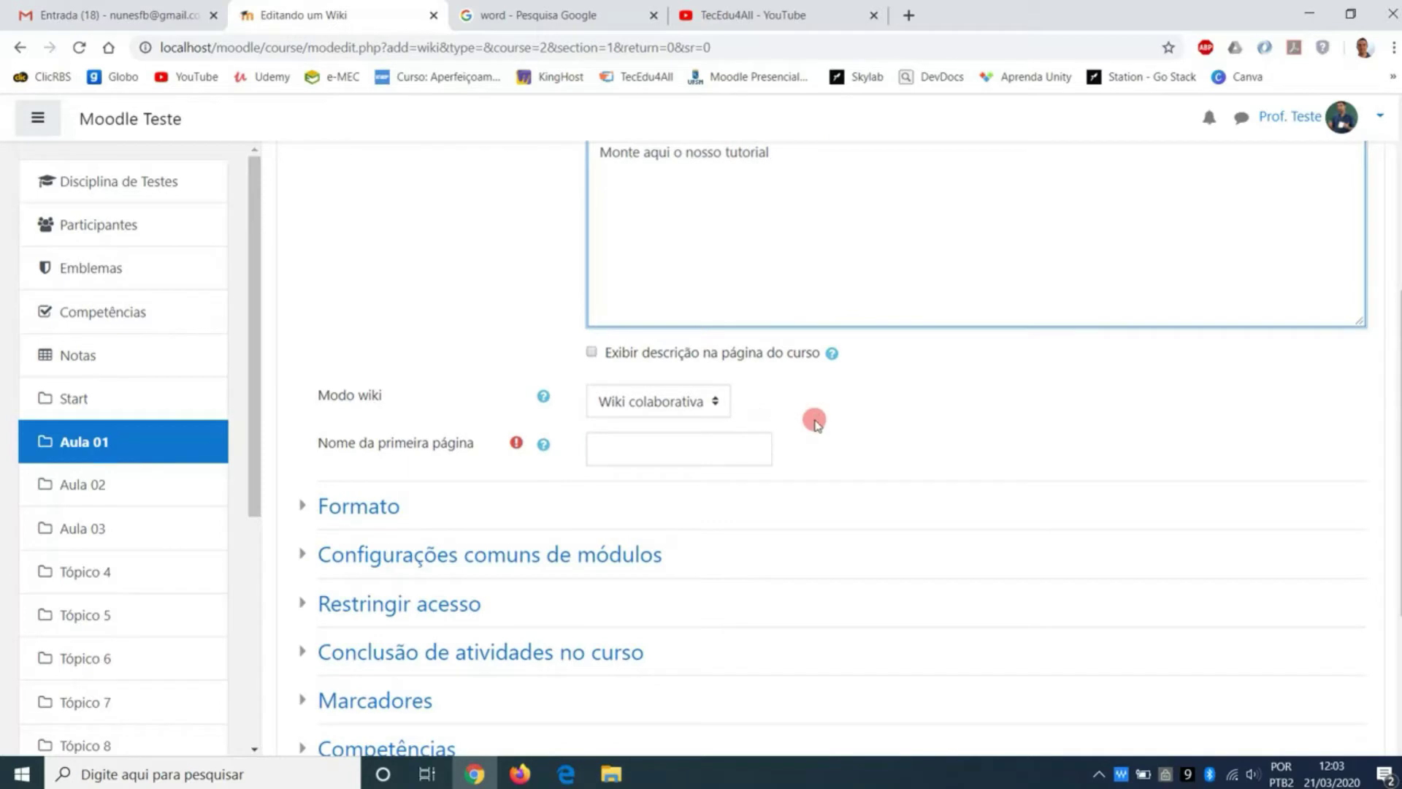
pyautogui.click(723, 406)
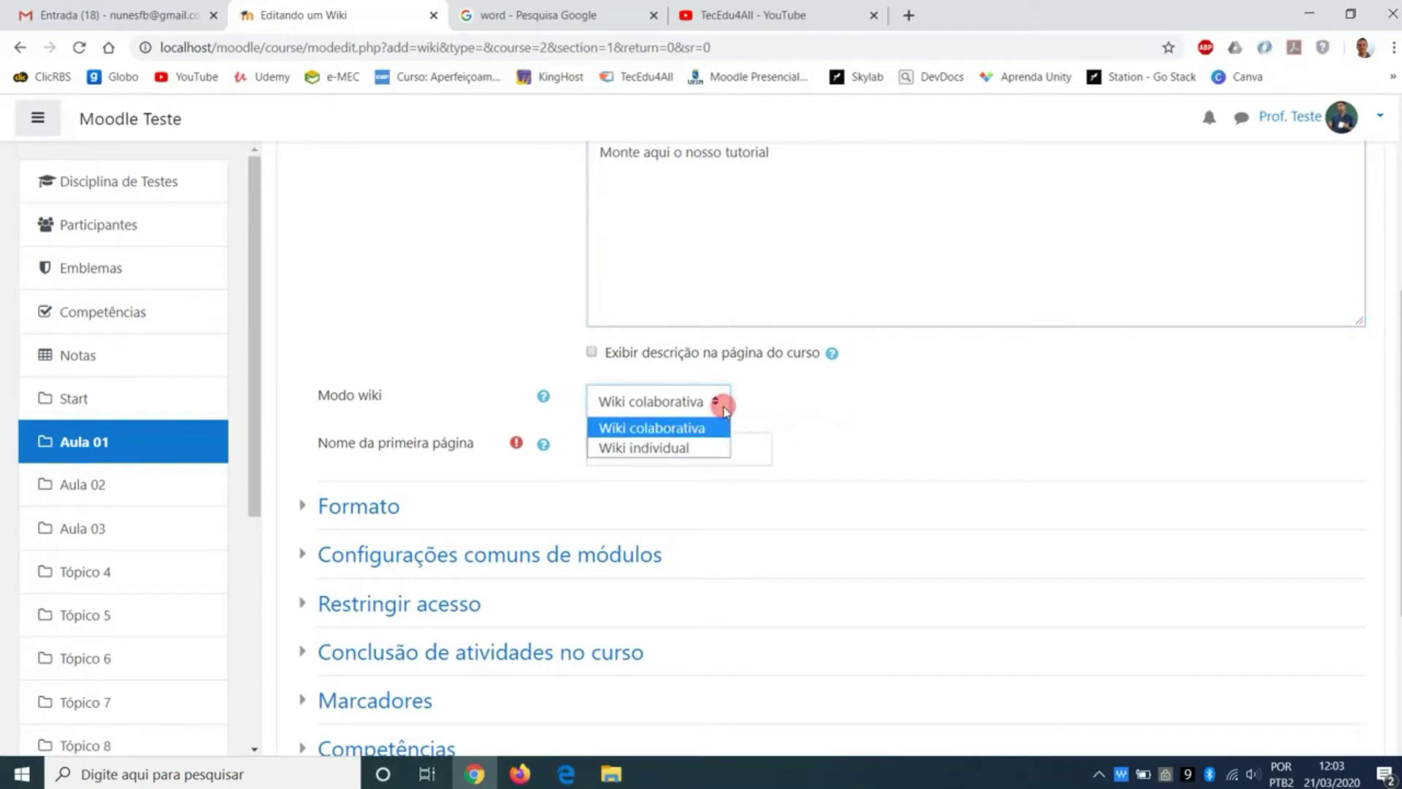
pyautogui.click(723, 407)
pyautogui.click(543, 398)
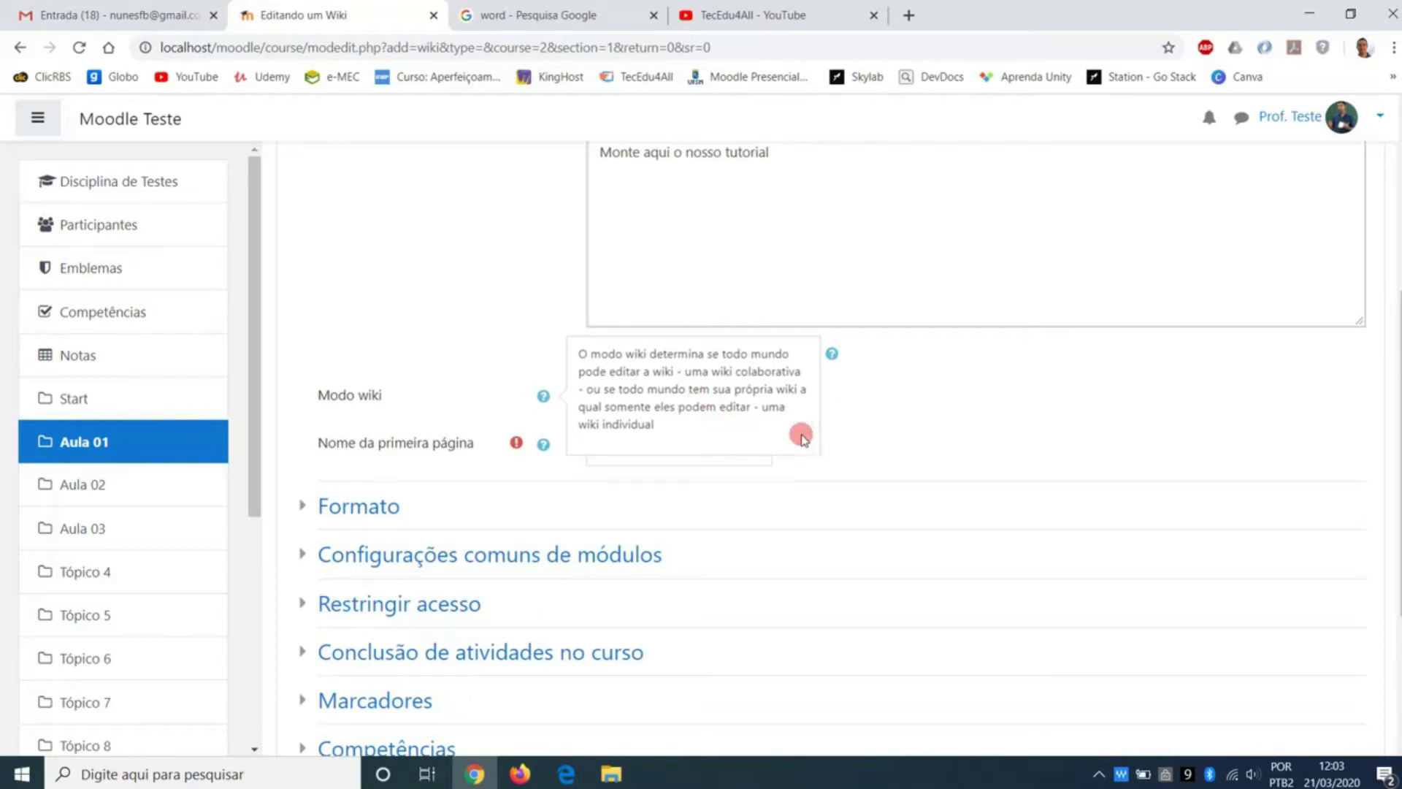
pyautogui.click(914, 433)
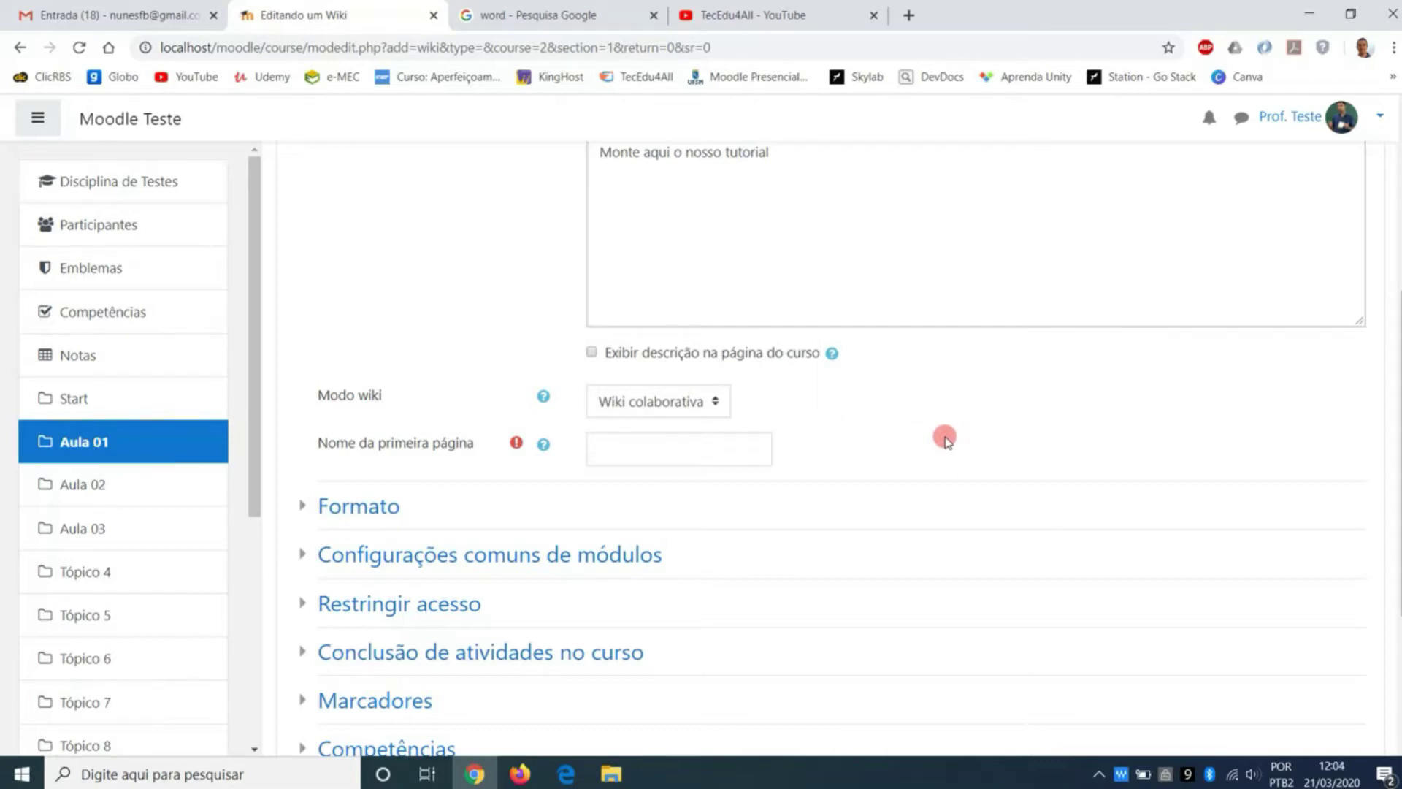
pyautogui.click(686, 402)
pyautogui.click(885, 422)
pyautogui.click(720, 411)
pyautogui.click(845, 407)
# Step: Choose Wiki colaborativa as the wiki mode and name the first page "Formatação do Texto"
pyautogui.click(702, 396)
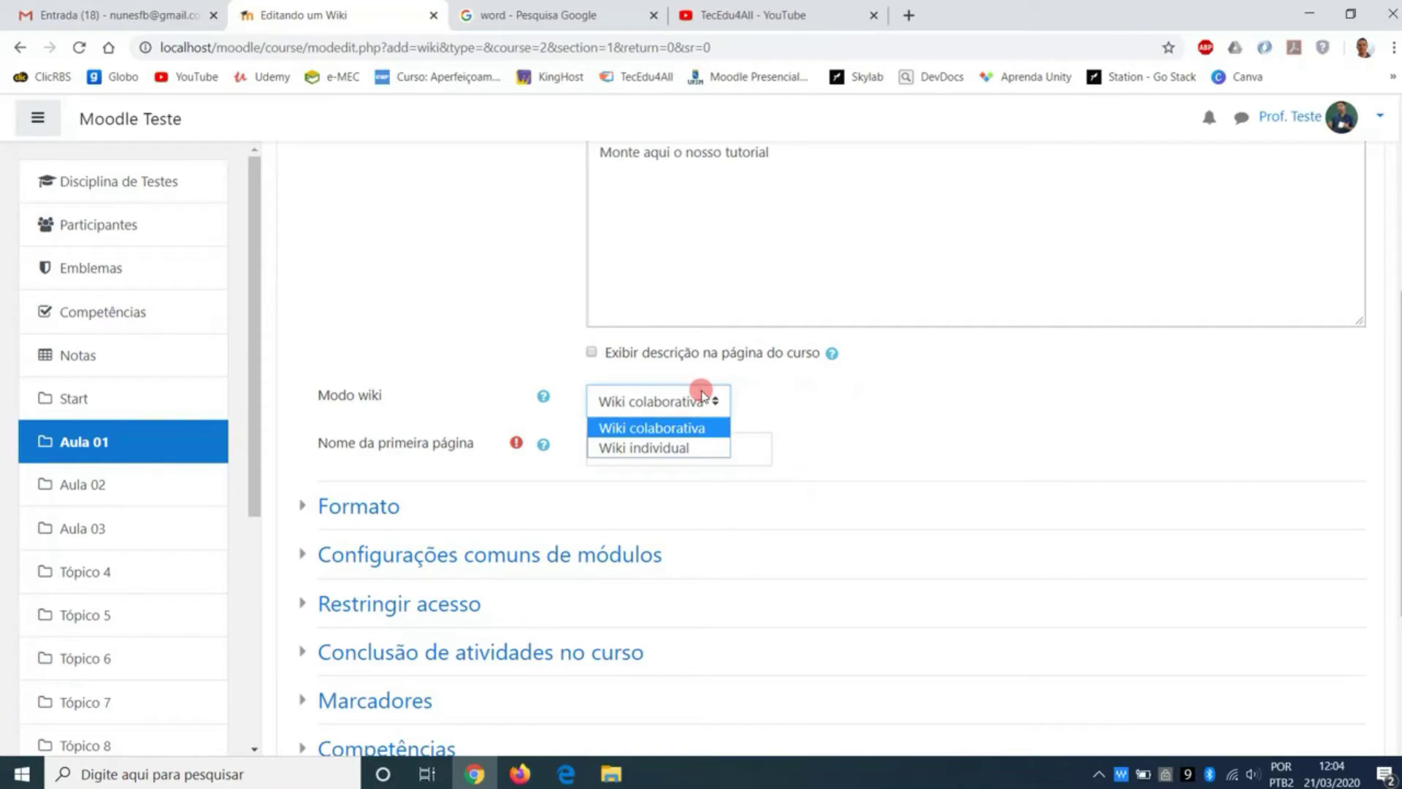
pyautogui.click(697, 428)
pyautogui.click(713, 435)
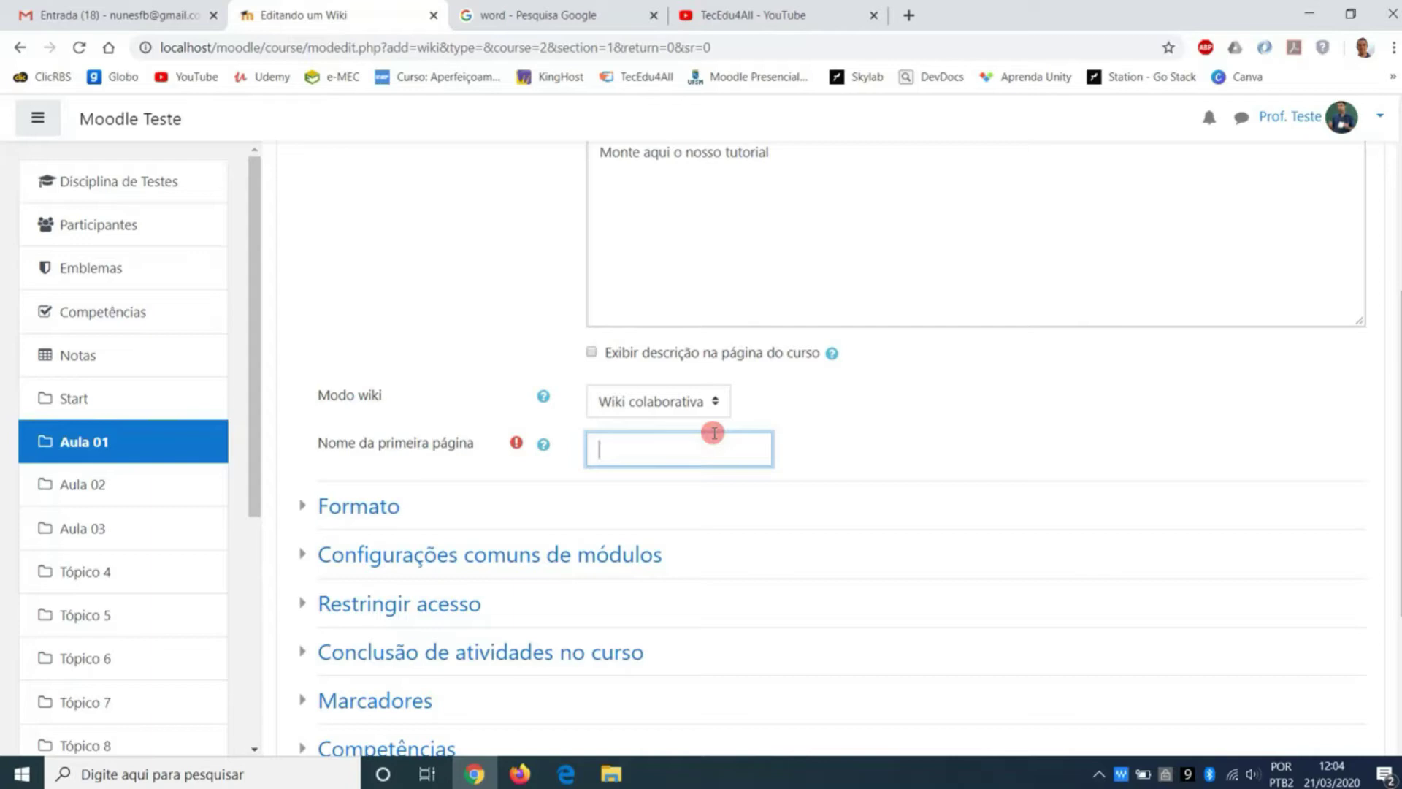
pyautogui.write('Formatação do Texto')
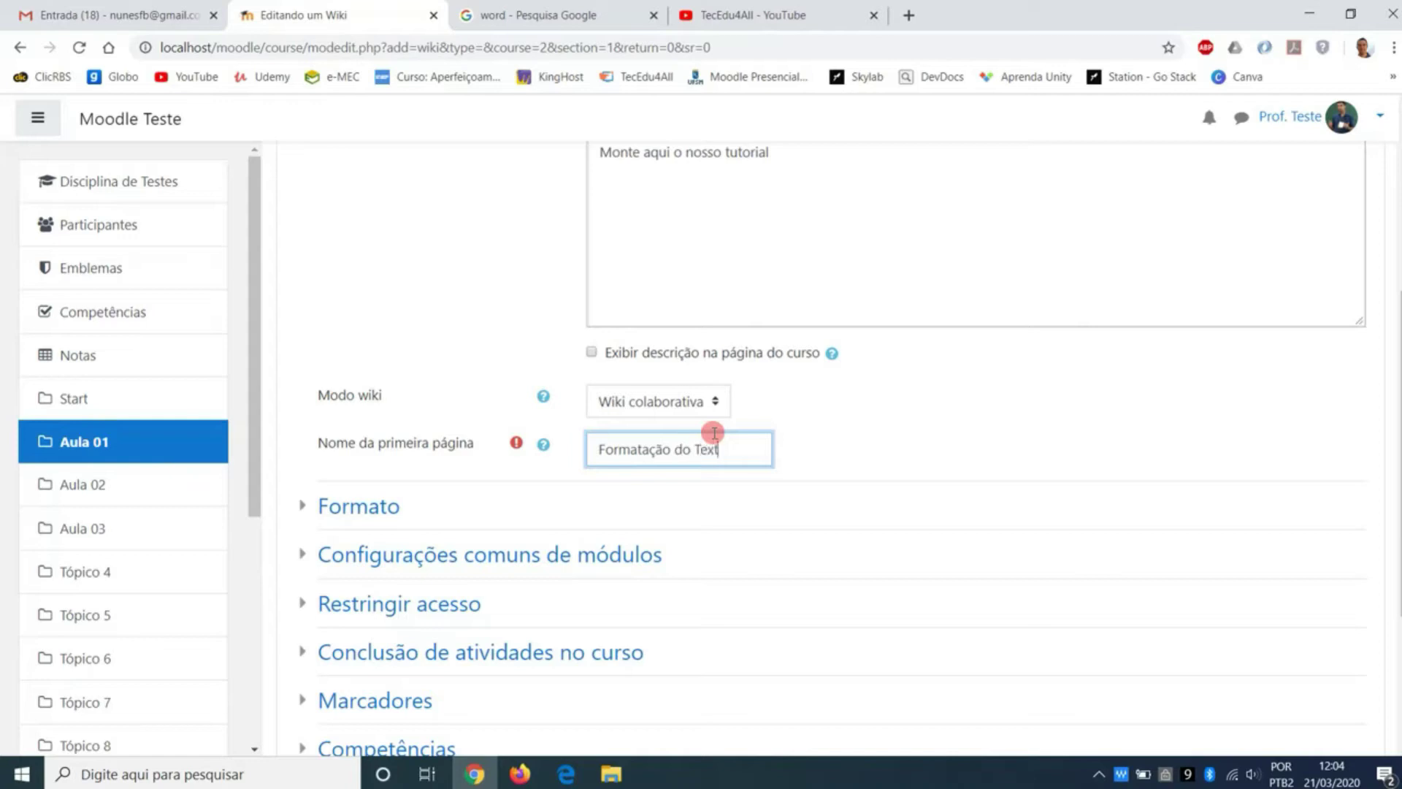
# Step: Review the wiki's default format options and save the activity, returning to the course
pyautogui.scroll(-2, 523, 407)
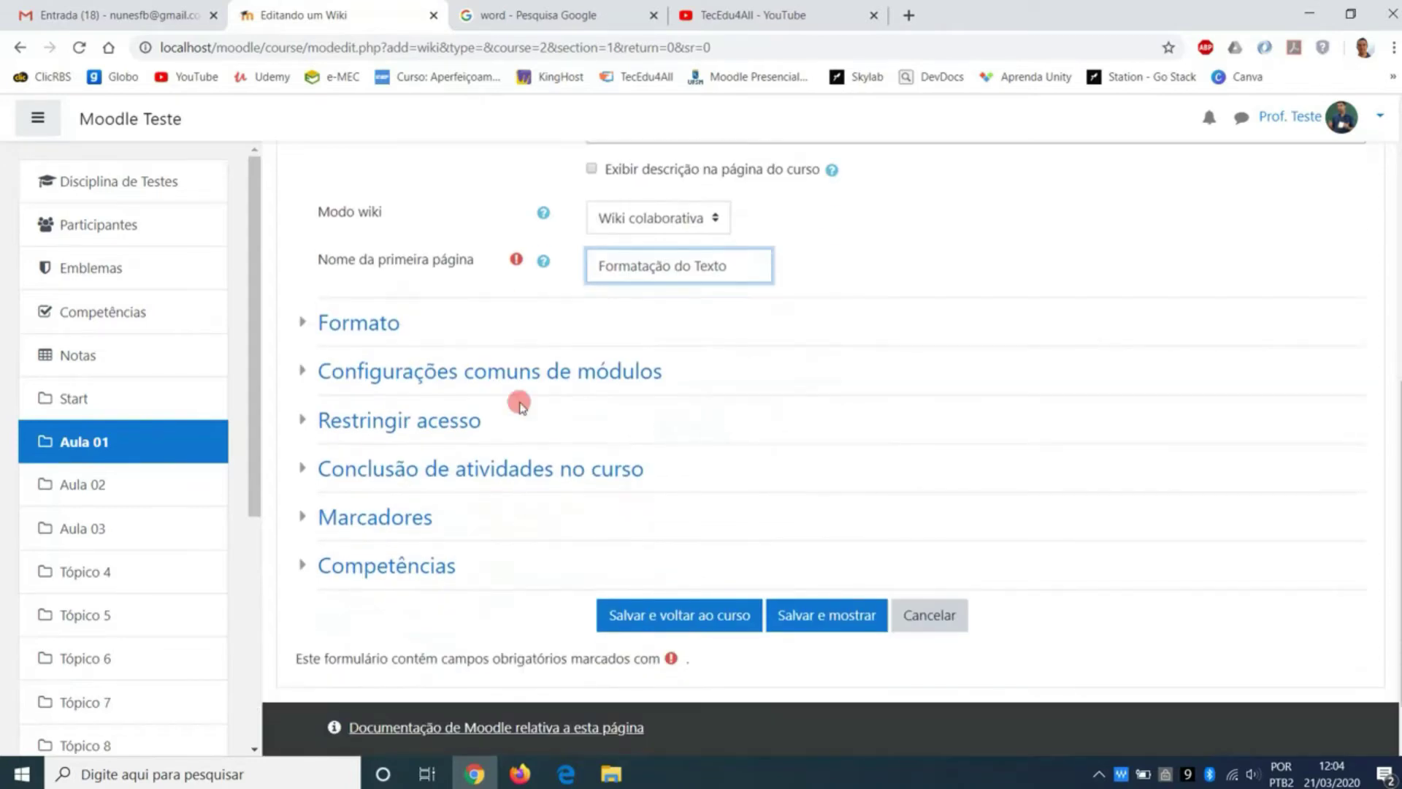
pyautogui.click(321, 322)
pyautogui.click(624, 363)
pyautogui.click(624, 363)
pyautogui.click(824, 380)
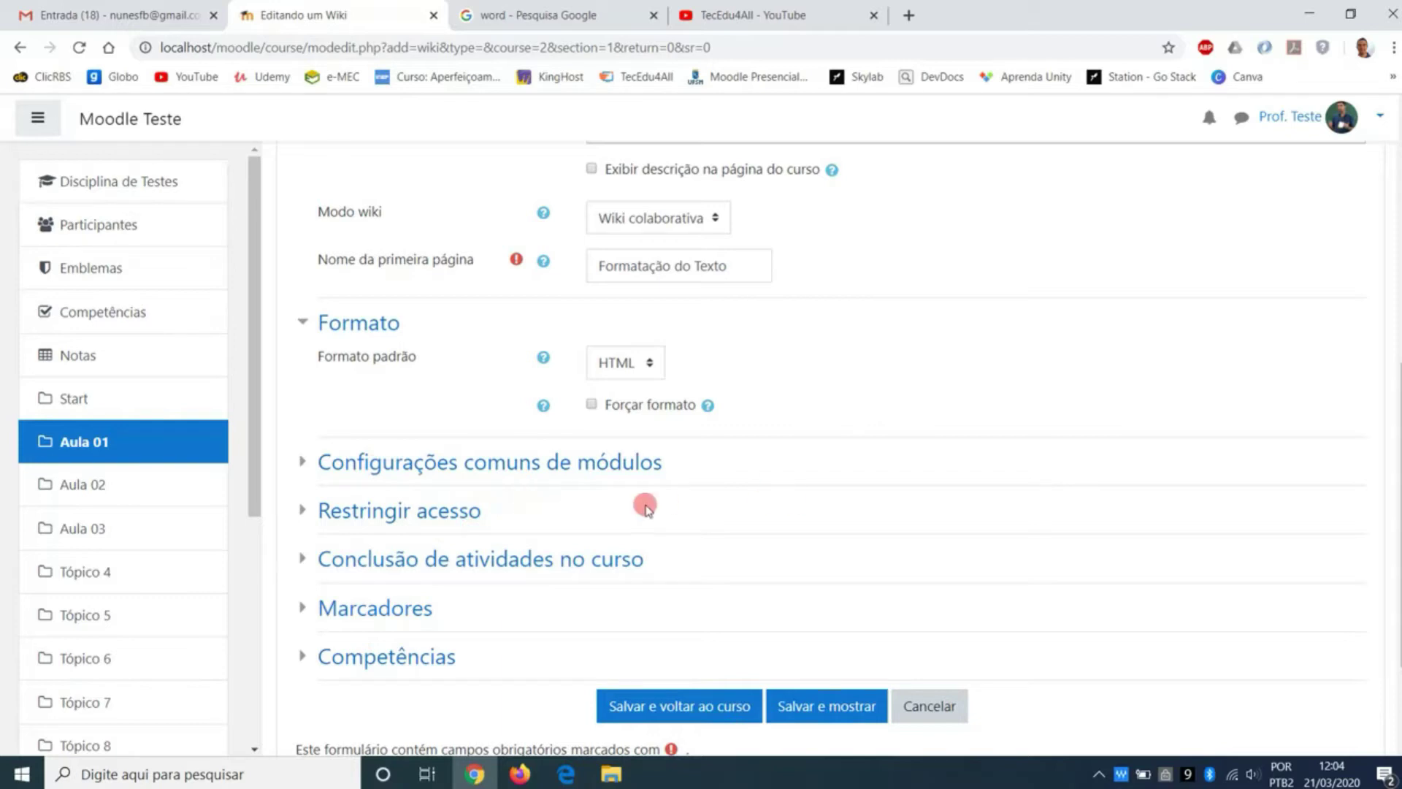
pyautogui.scroll(1, 1040, 422)
pyautogui.scroll(-1, 1037, 424)
pyautogui.scroll(5, 1022, 422)
pyautogui.scroll(-6, 1011, 428)
pyautogui.click(712, 610)
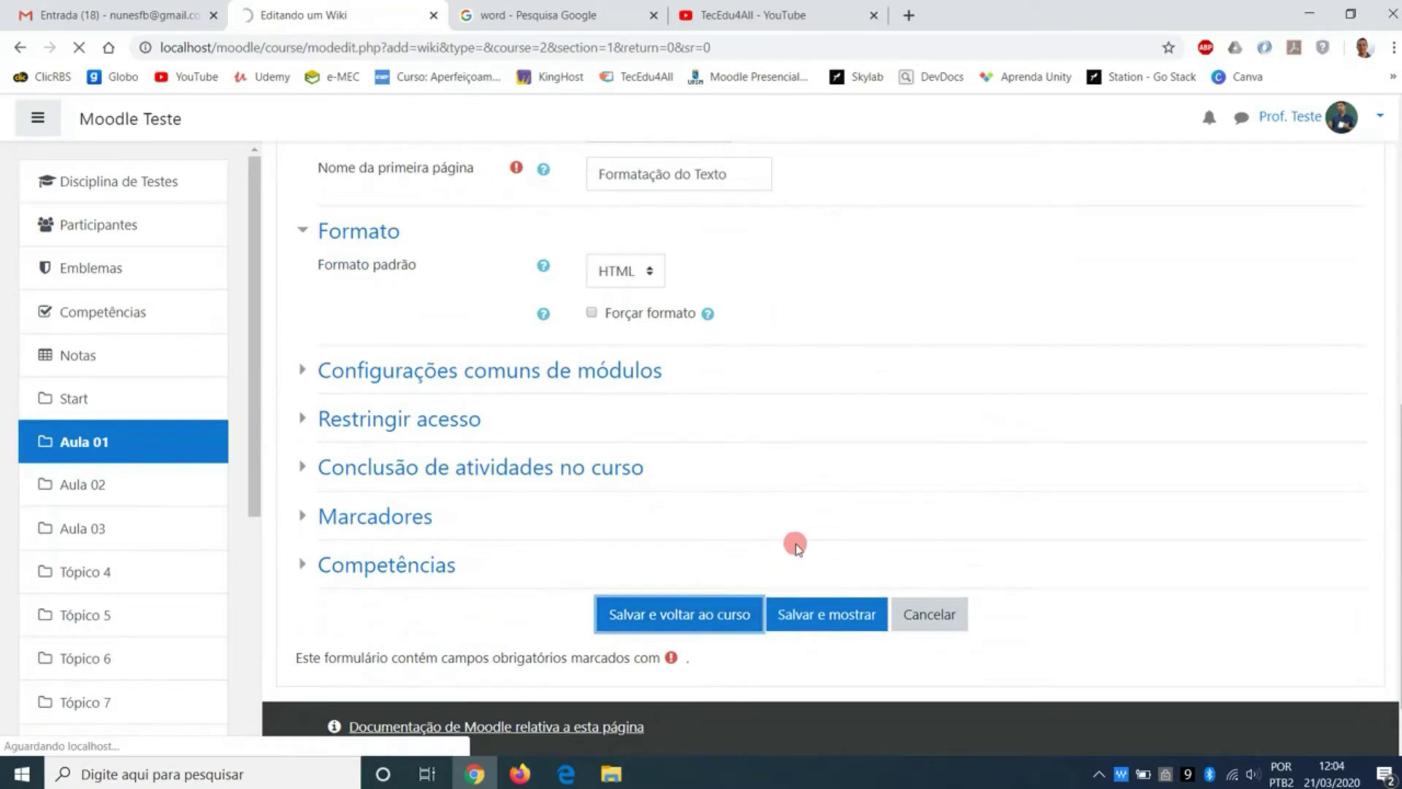
# Step: Open the Como Formatar um Documento wiki and create its first page in HTML format
pyautogui.scroll(-10, 791, 541)
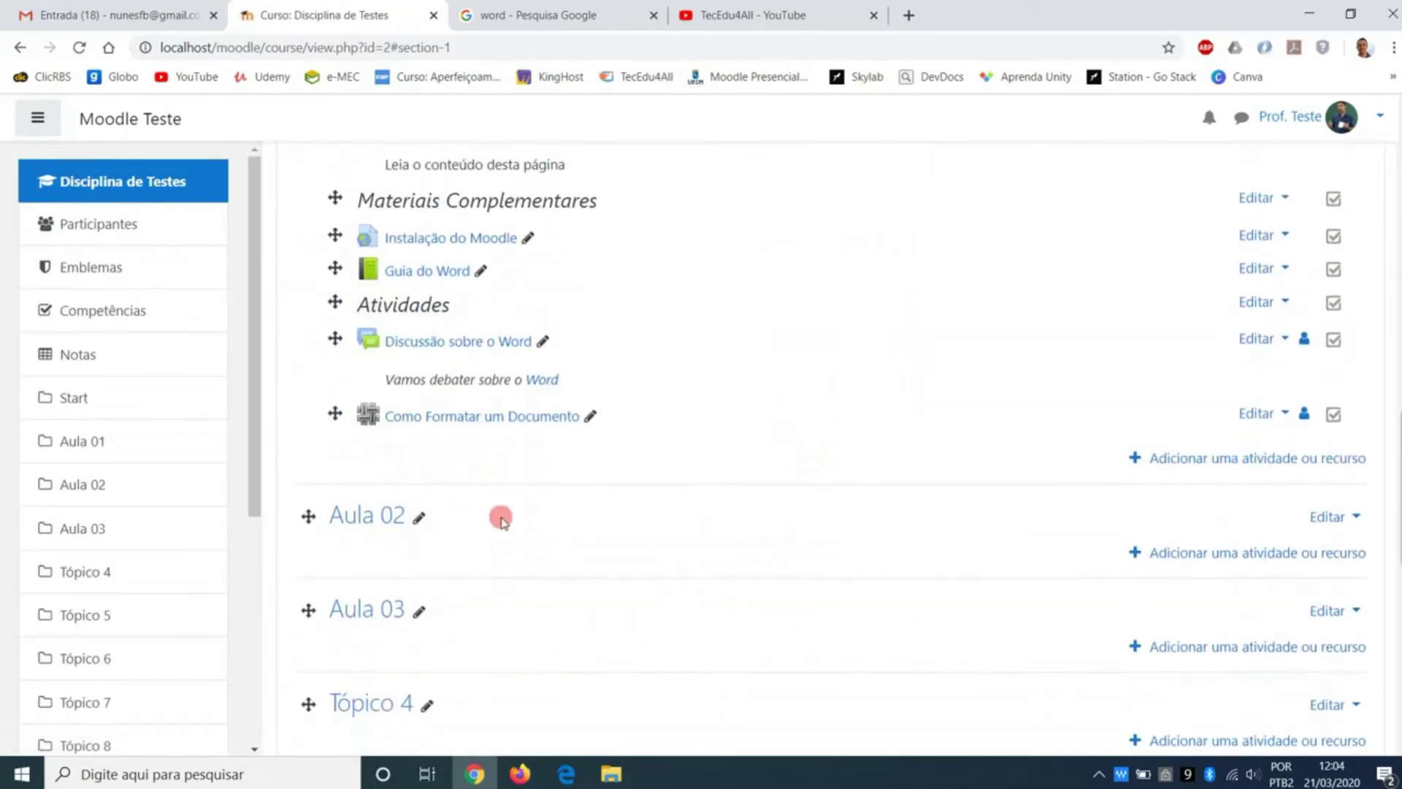
pyautogui.scroll(3, 467, 515)
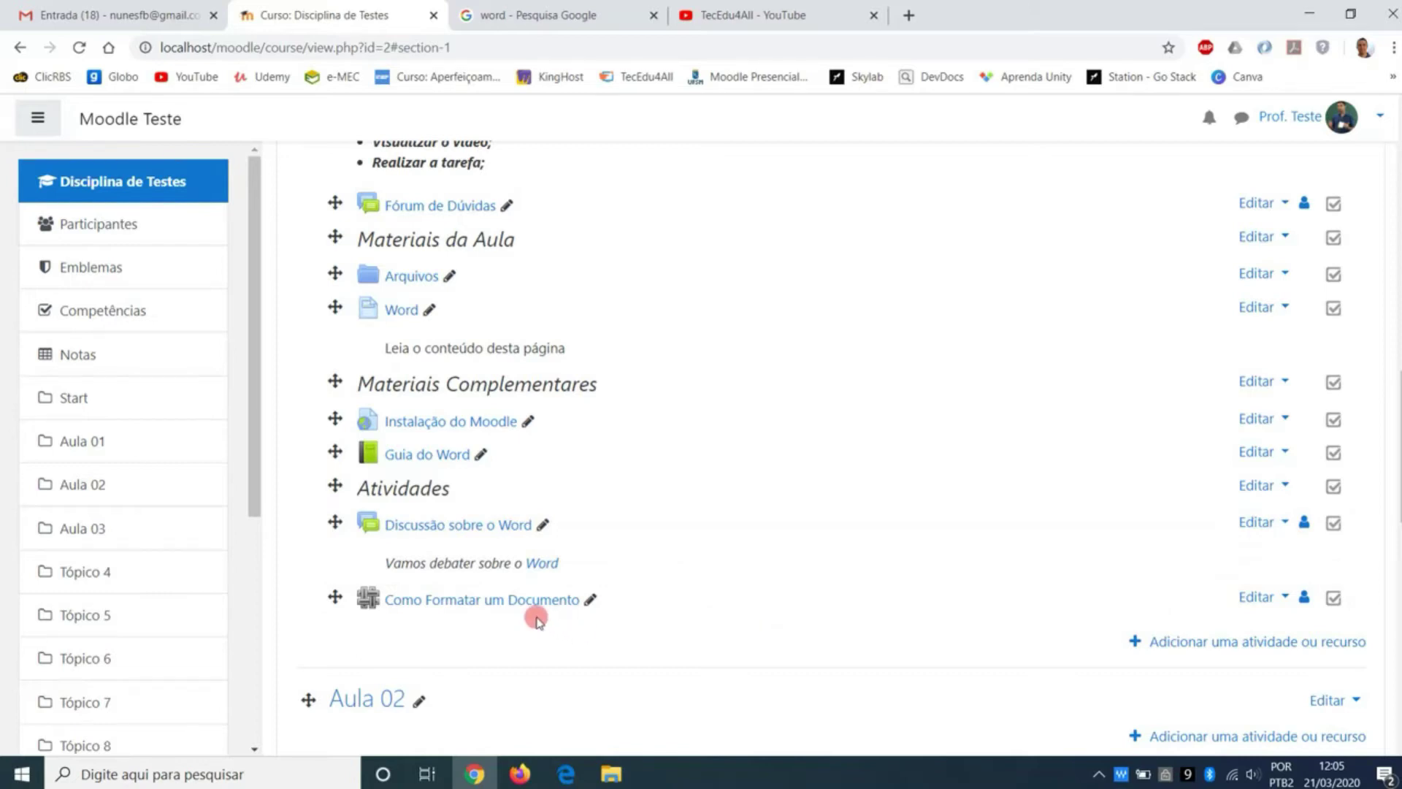
pyautogui.click(467, 605)
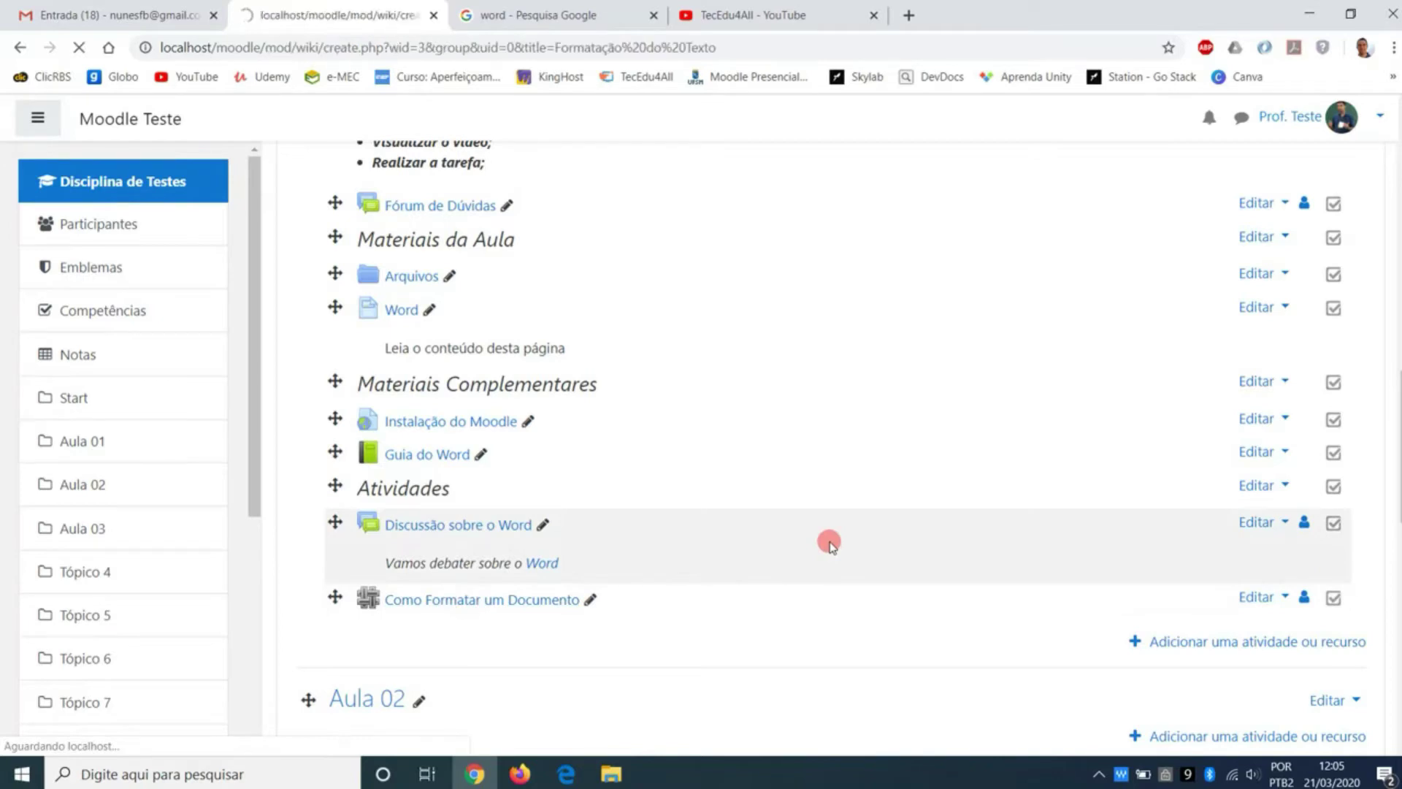
pyautogui.scroll(-1, 845, 520)
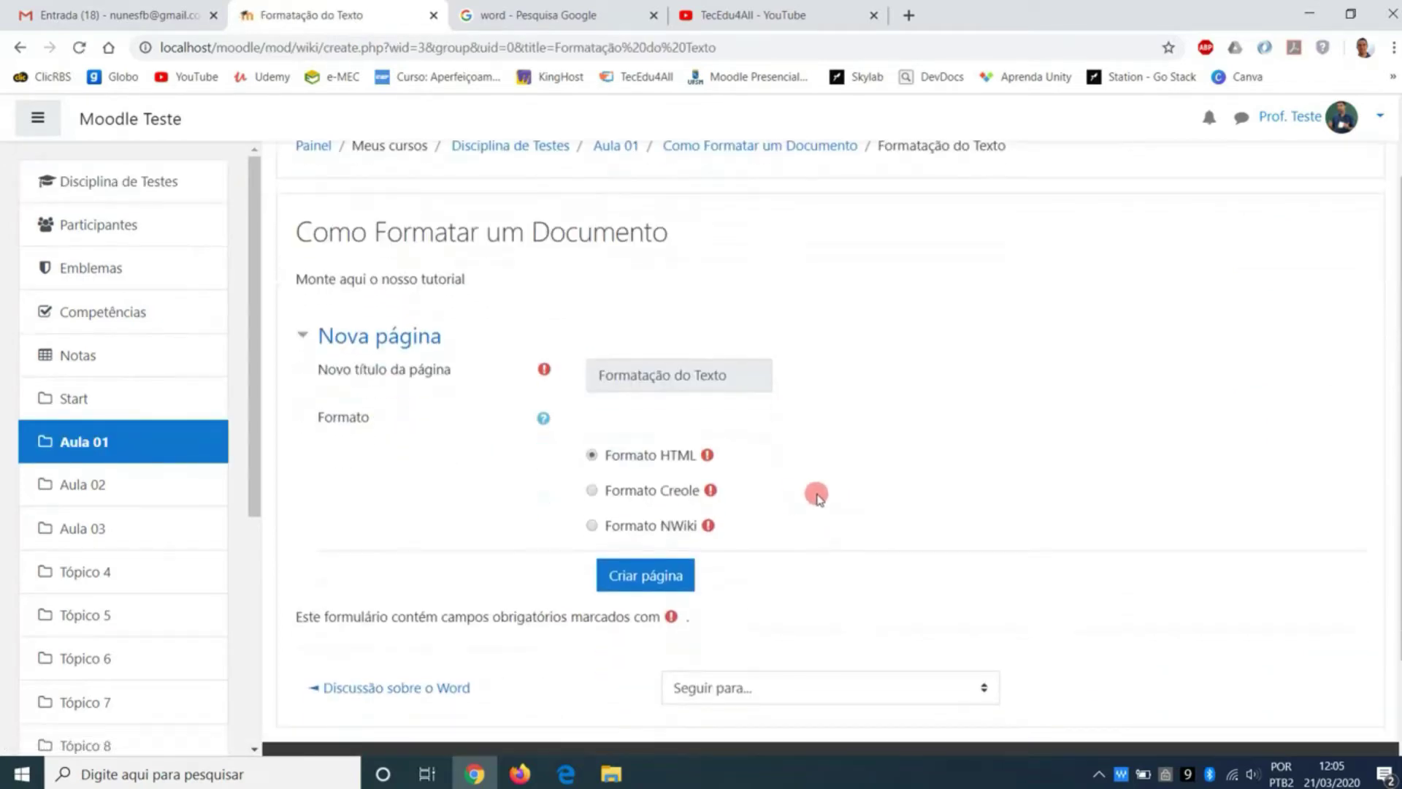
pyautogui.scroll(-1, 774, 471)
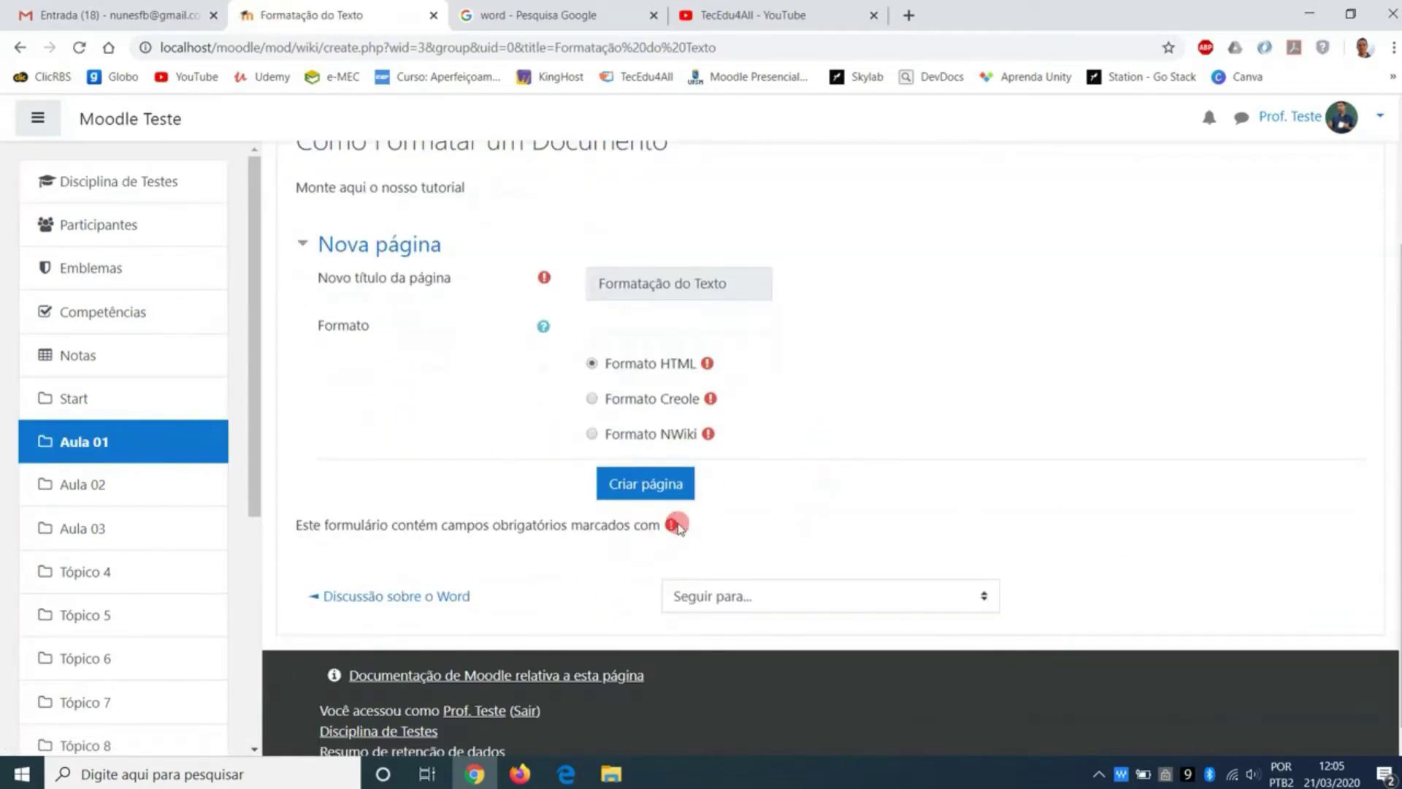
pyautogui.click(664, 487)
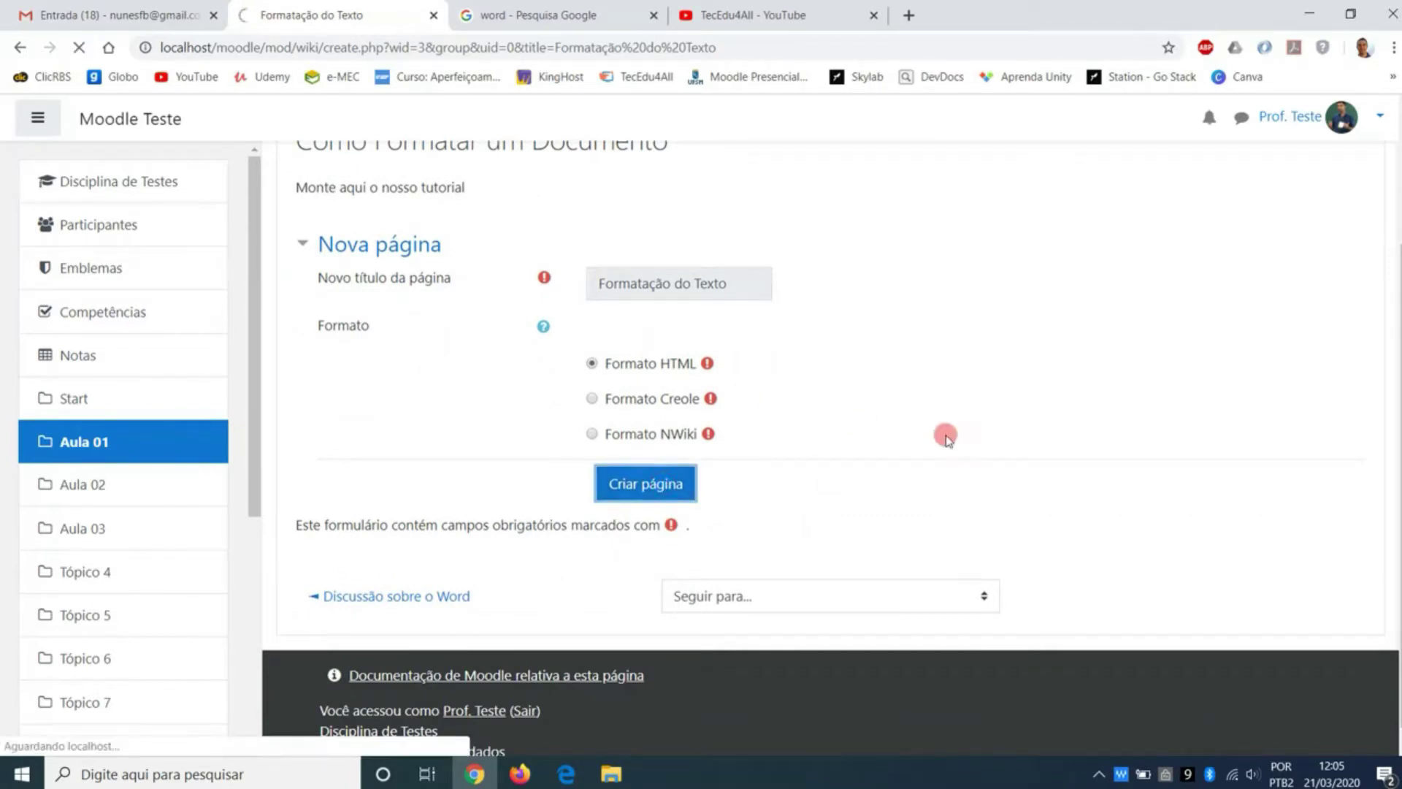
# Step: Enter "Digite o texto aqui" as the content of the Formatação do Texto page and save it
pyautogui.scroll(-4, 994, 499)
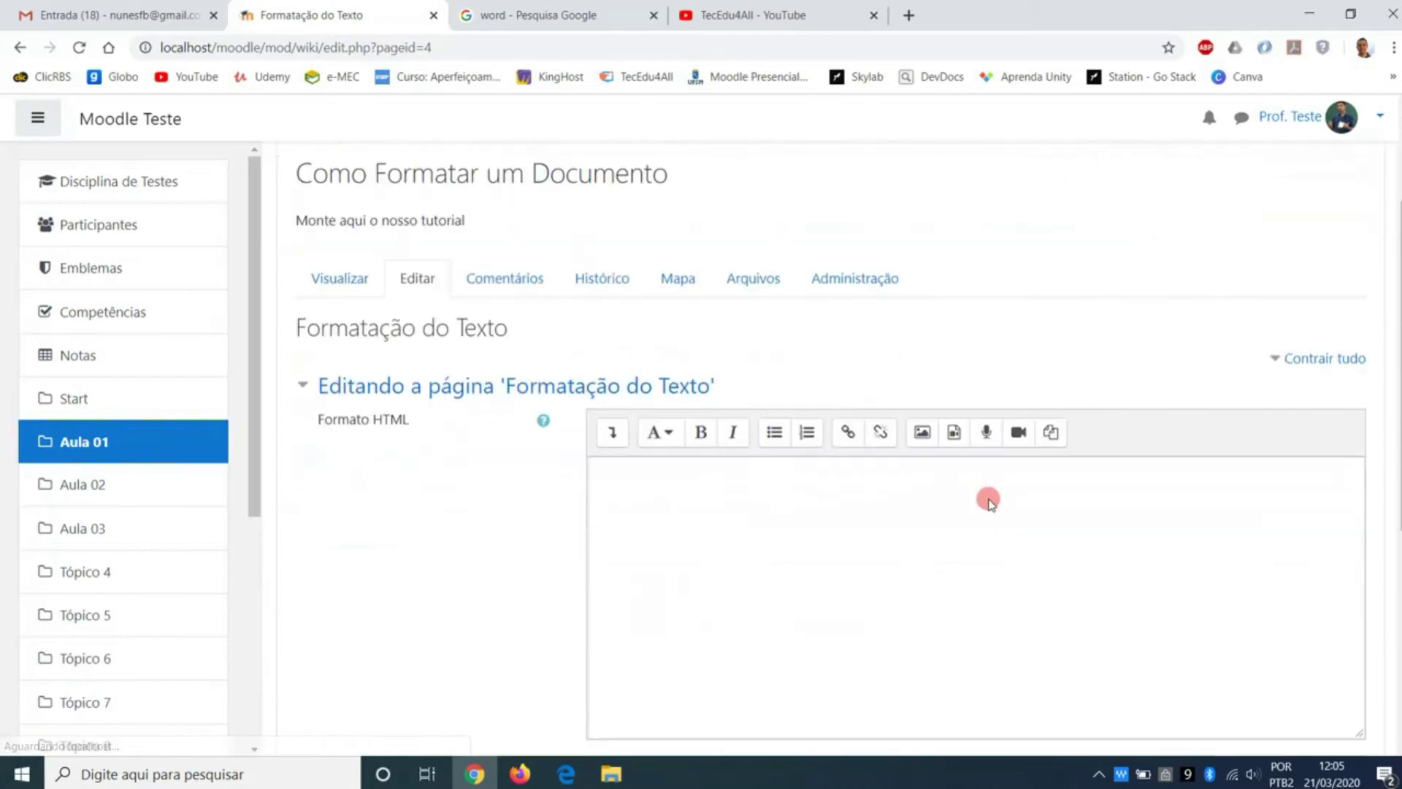
pyautogui.scroll(2, 988, 499)
pyautogui.scroll(-1, 867, 490)
pyautogui.click(887, 480)
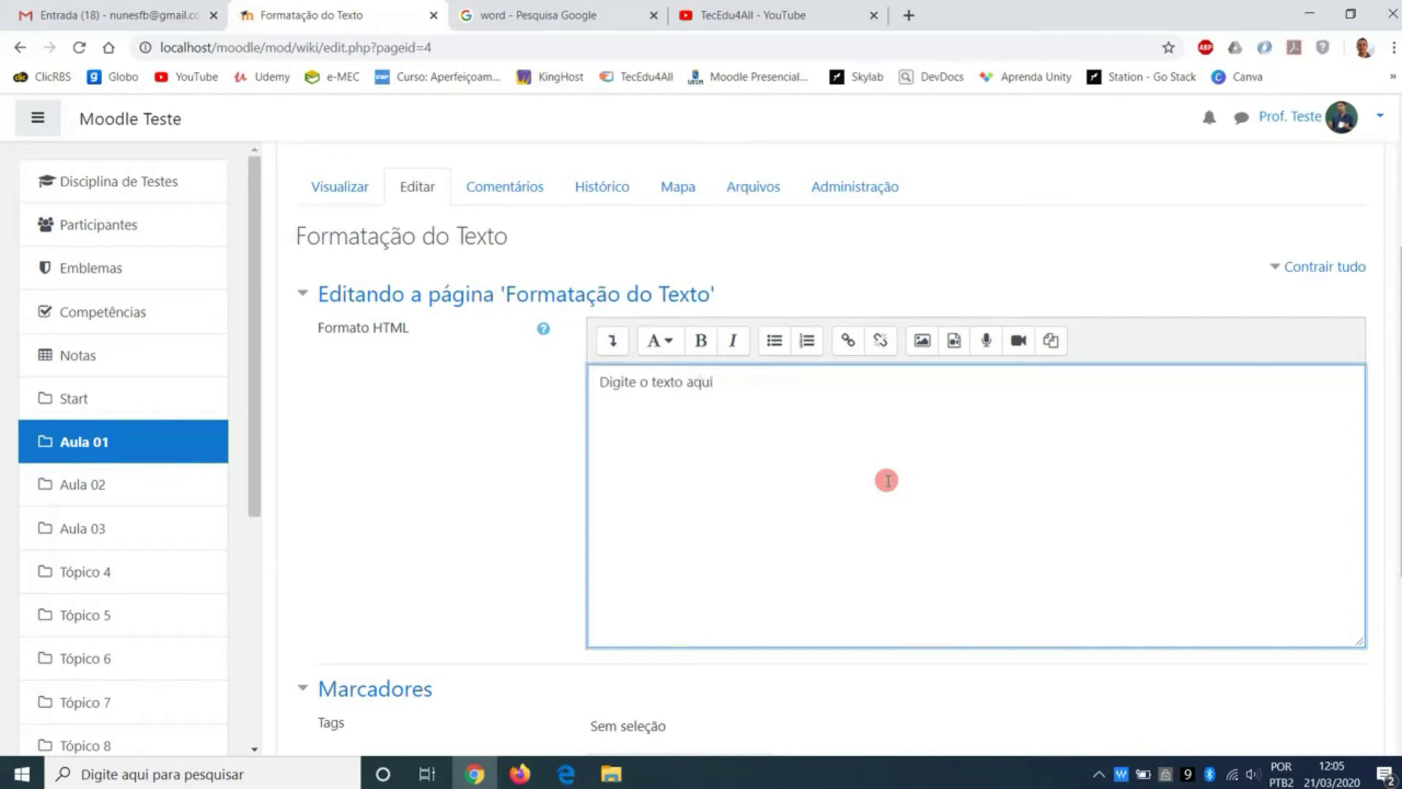
pyautogui.scroll(-2, 876, 482)
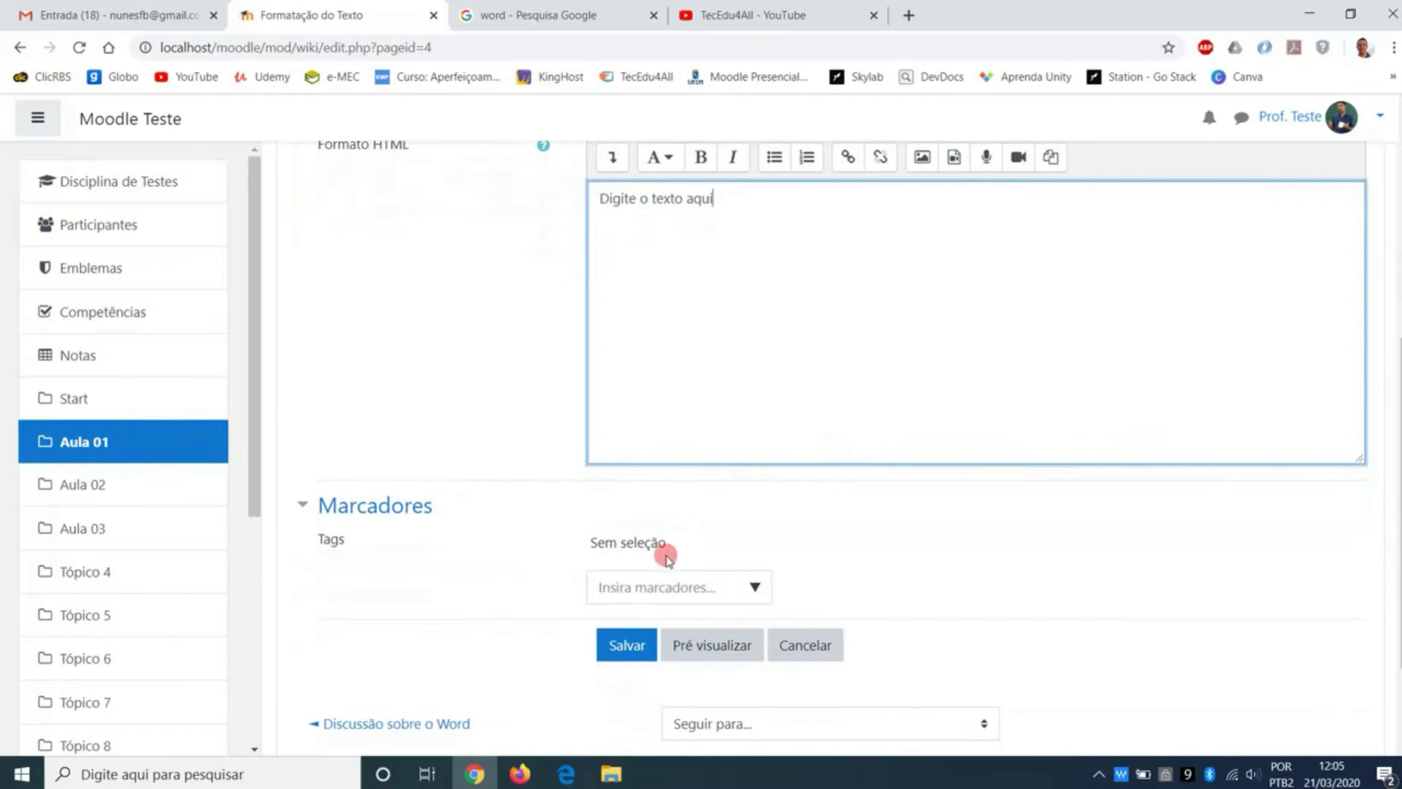
pyautogui.click(631, 658)
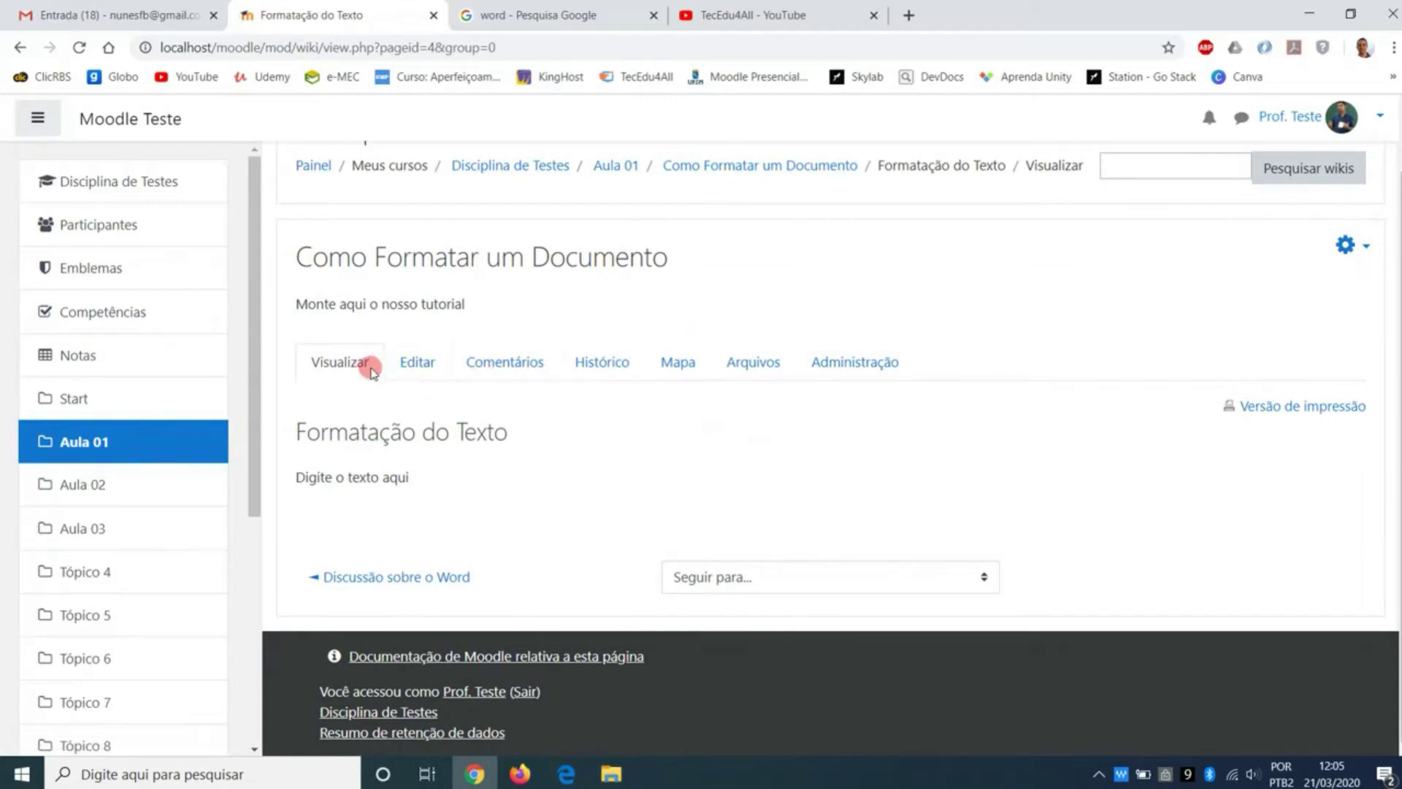
pyautogui.moveTo(308, 419); pyautogui.dragTo(515, 447)
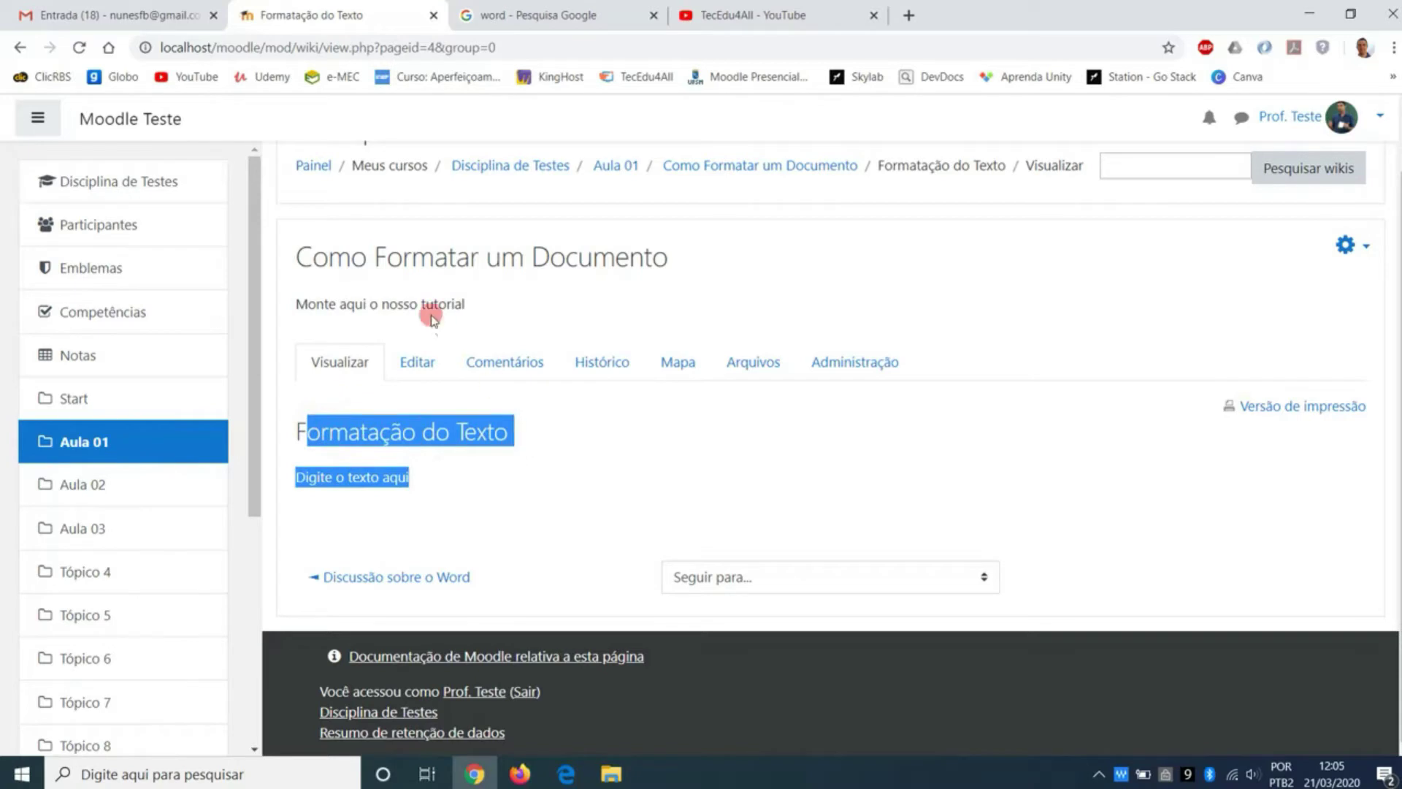
pyautogui.moveTo(347, 267); pyautogui.dragTo(594, 265)
pyautogui.moveTo(379, 432); pyautogui.dragTo(409, 479)
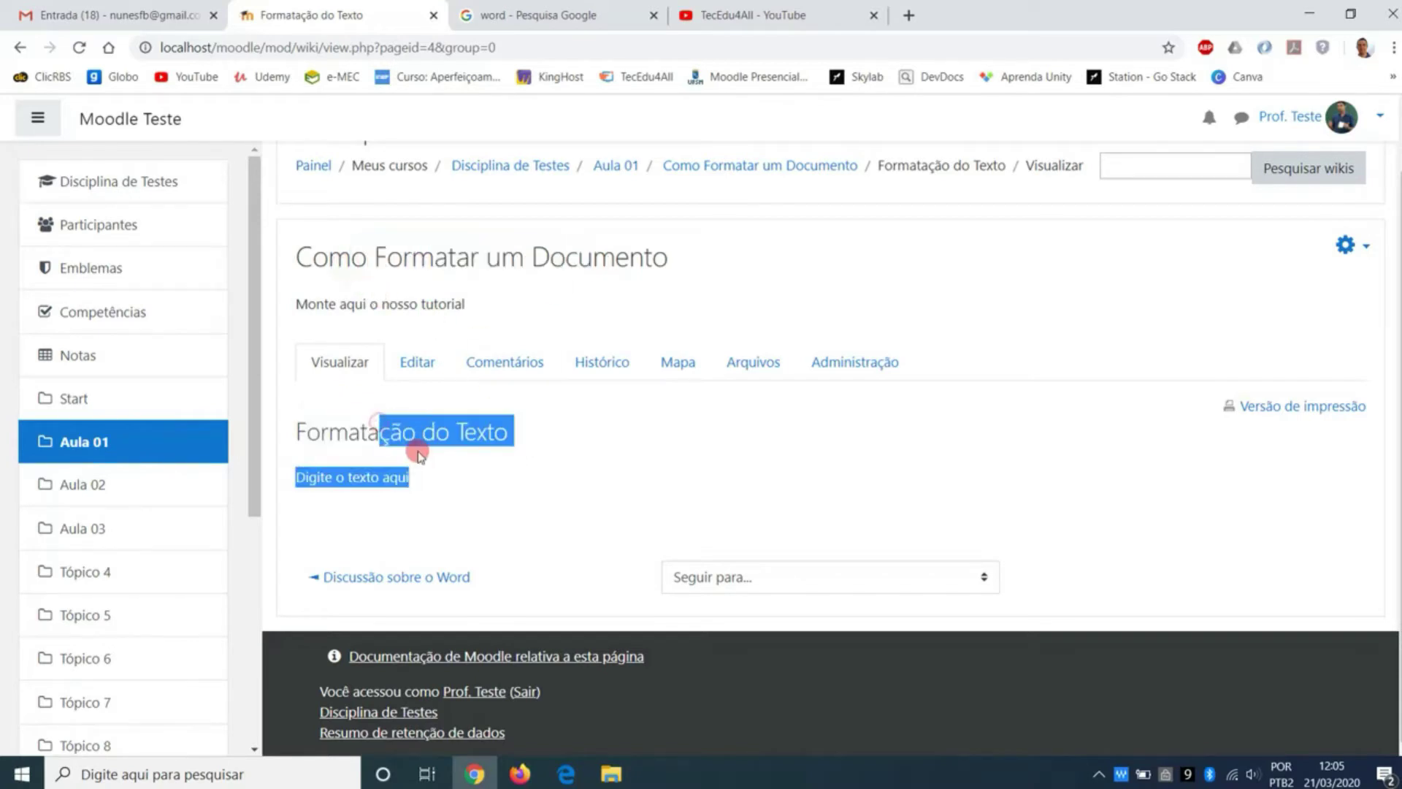
# Step: Add the comment "Trabalhem toda a semana nesta atividade" to the Formatação do Texto wiki page and save it
pyautogui.click(420, 365)
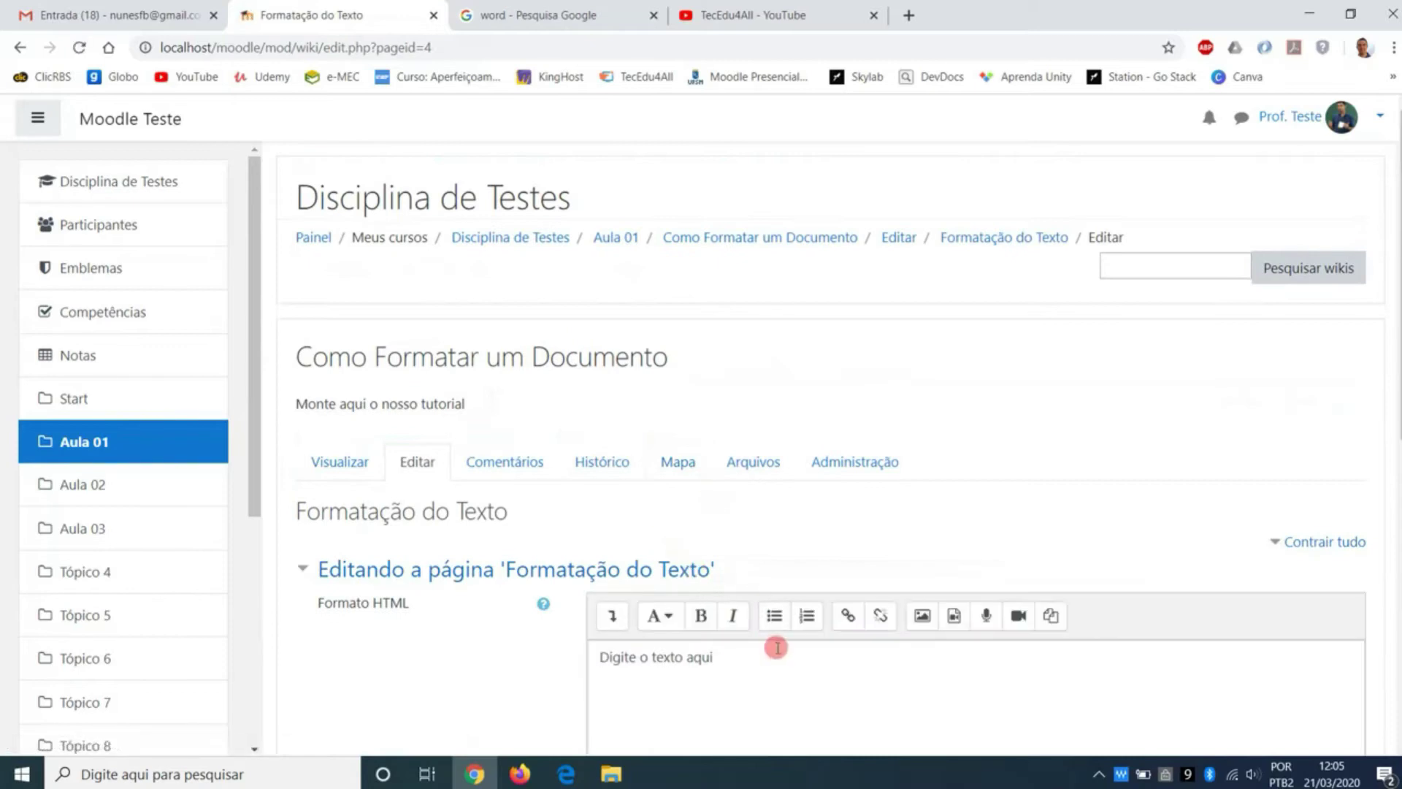
pyautogui.scroll(-1, 658, 547)
pyautogui.click(522, 381)
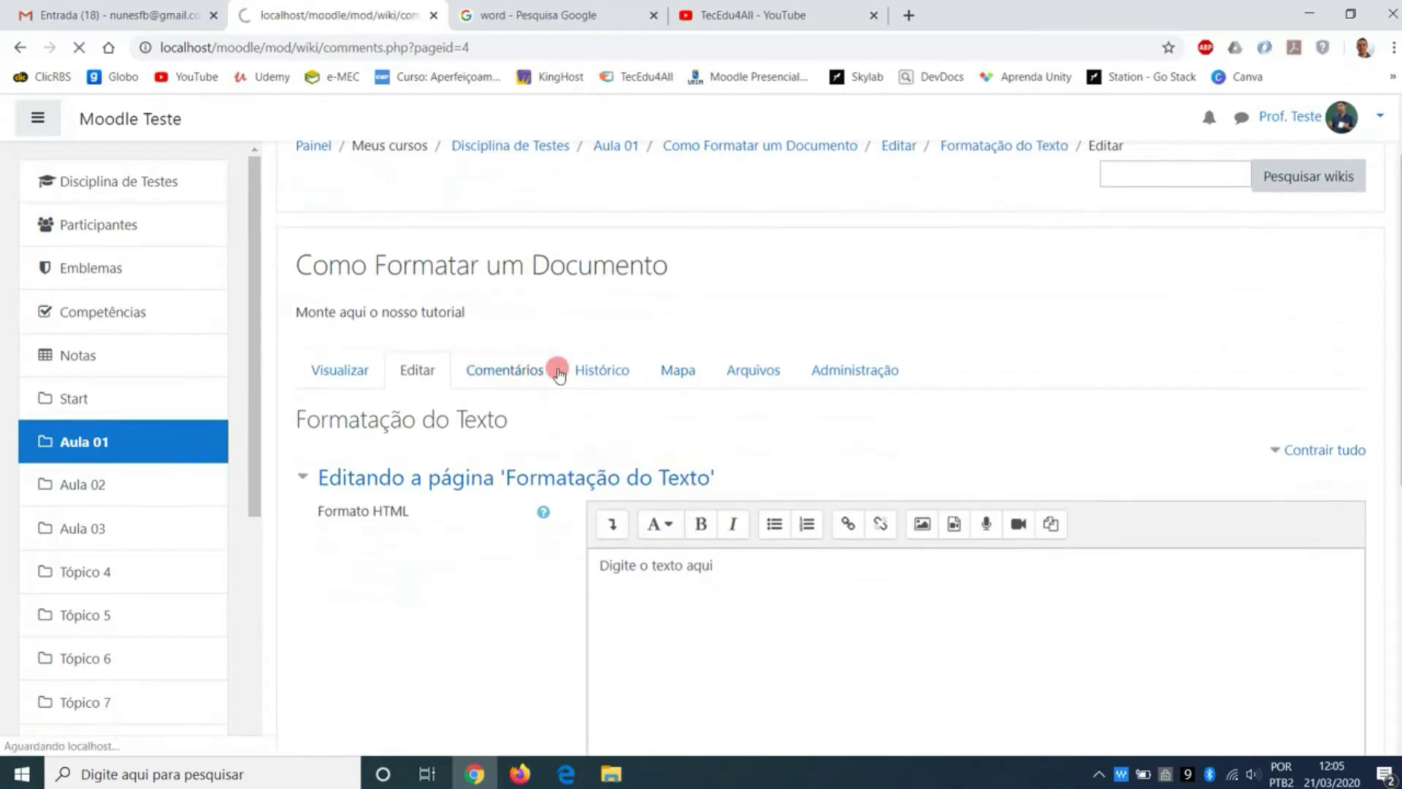
pyautogui.scroll(-1, 672, 435)
pyautogui.click(395, 480)
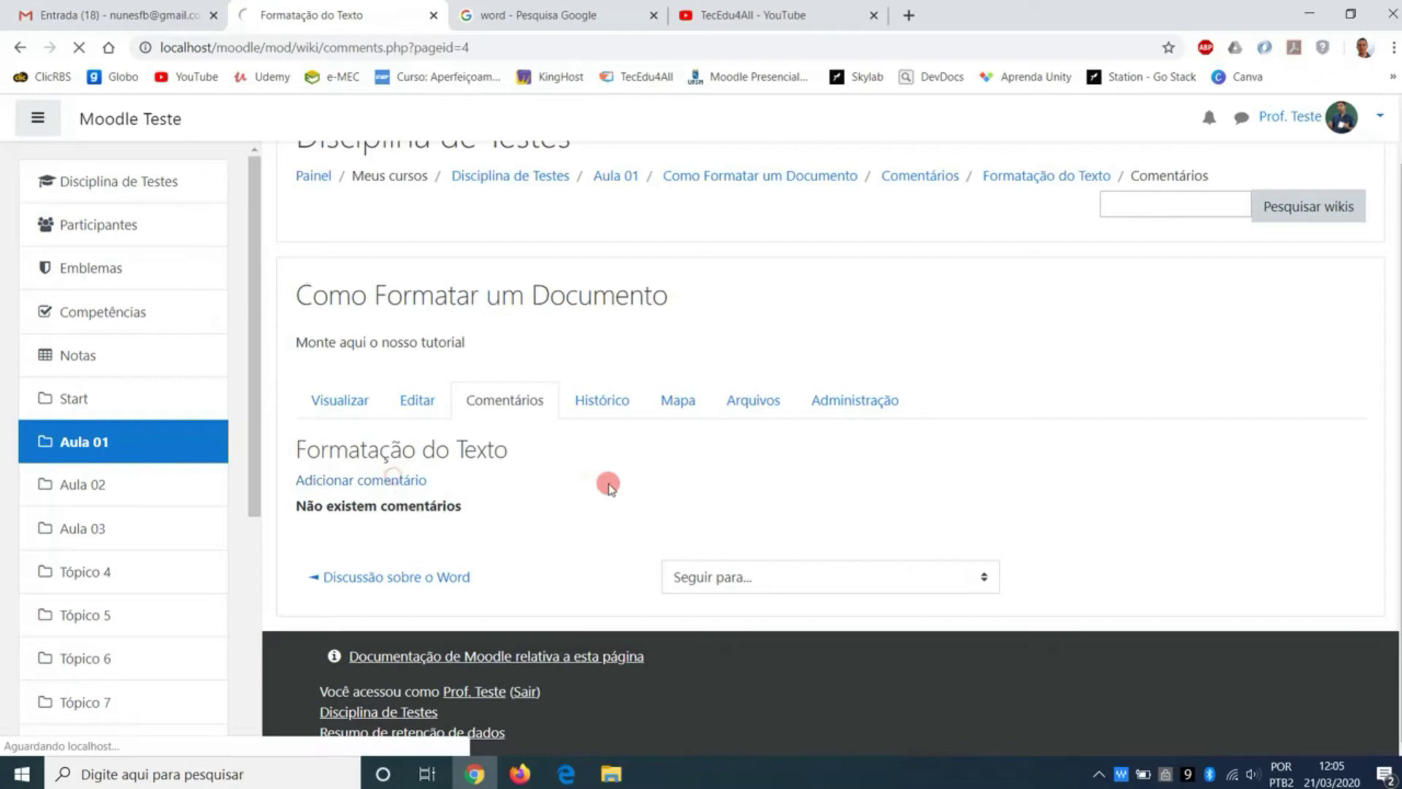
pyautogui.scroll(-1, 730, 511)
pyautogui.click(773, 540)
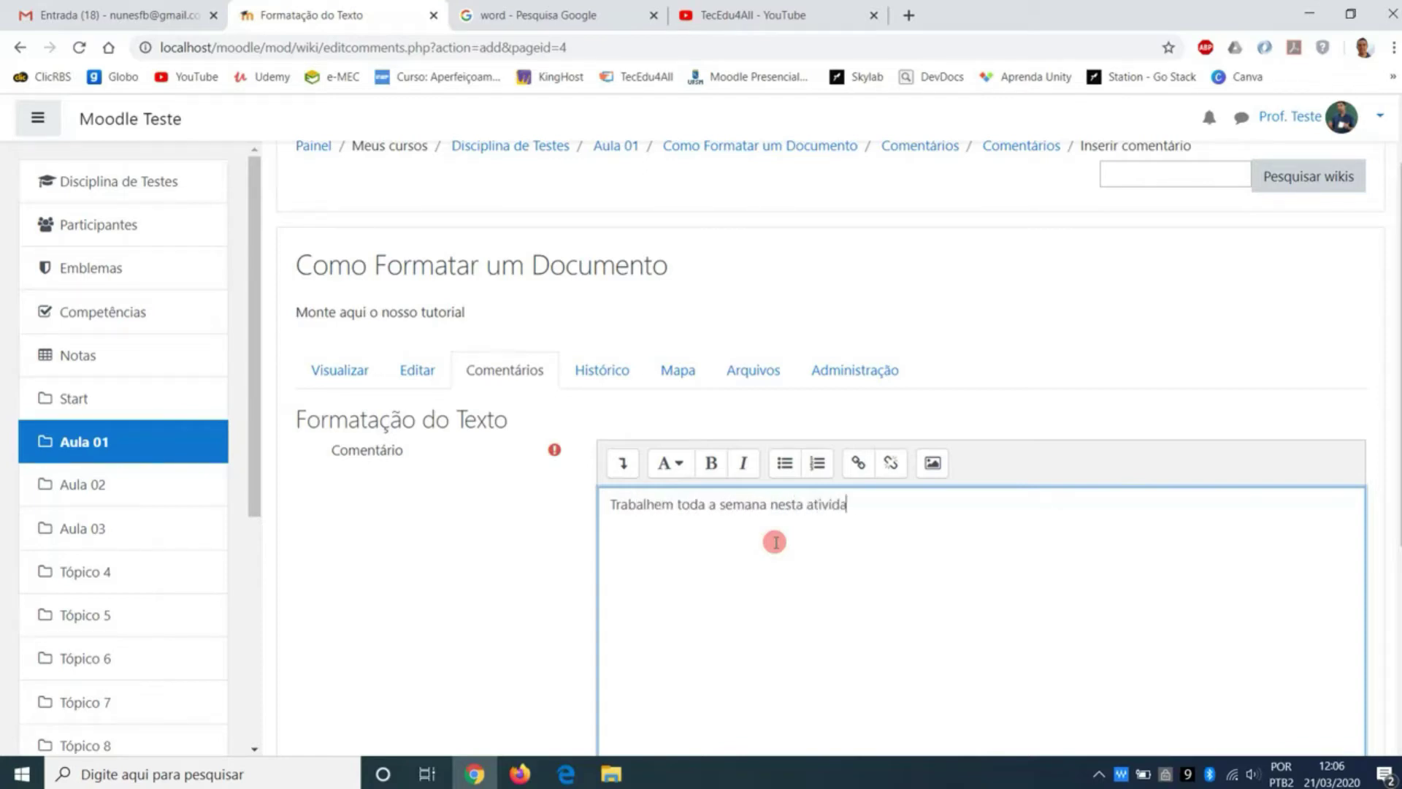
pyautogui.scroll(-5, 774, 542)
pyautogui.click(704, 469)
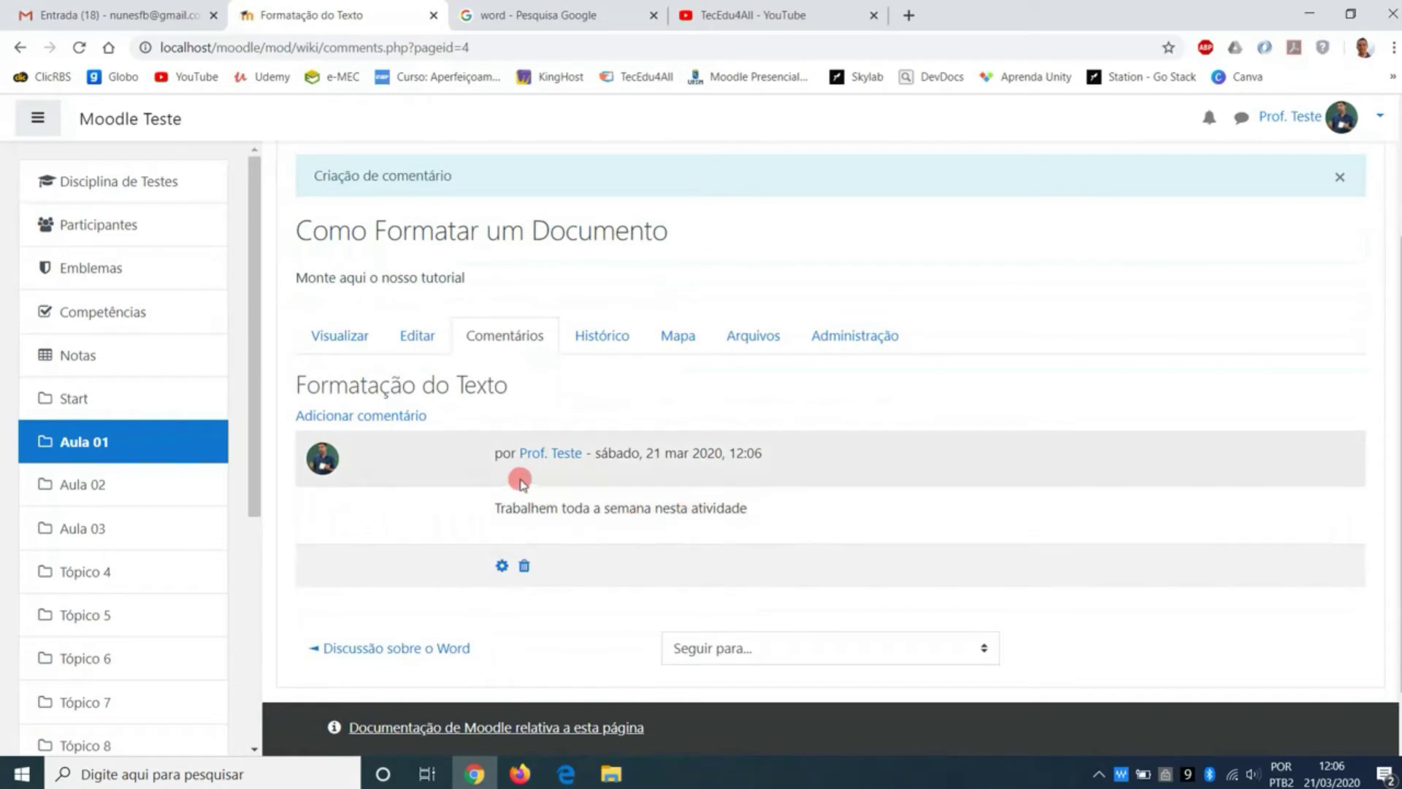
# Step: Review the wiki page's content, its comments, and the version and modification date in its history
pyautogui.click(331, 347)
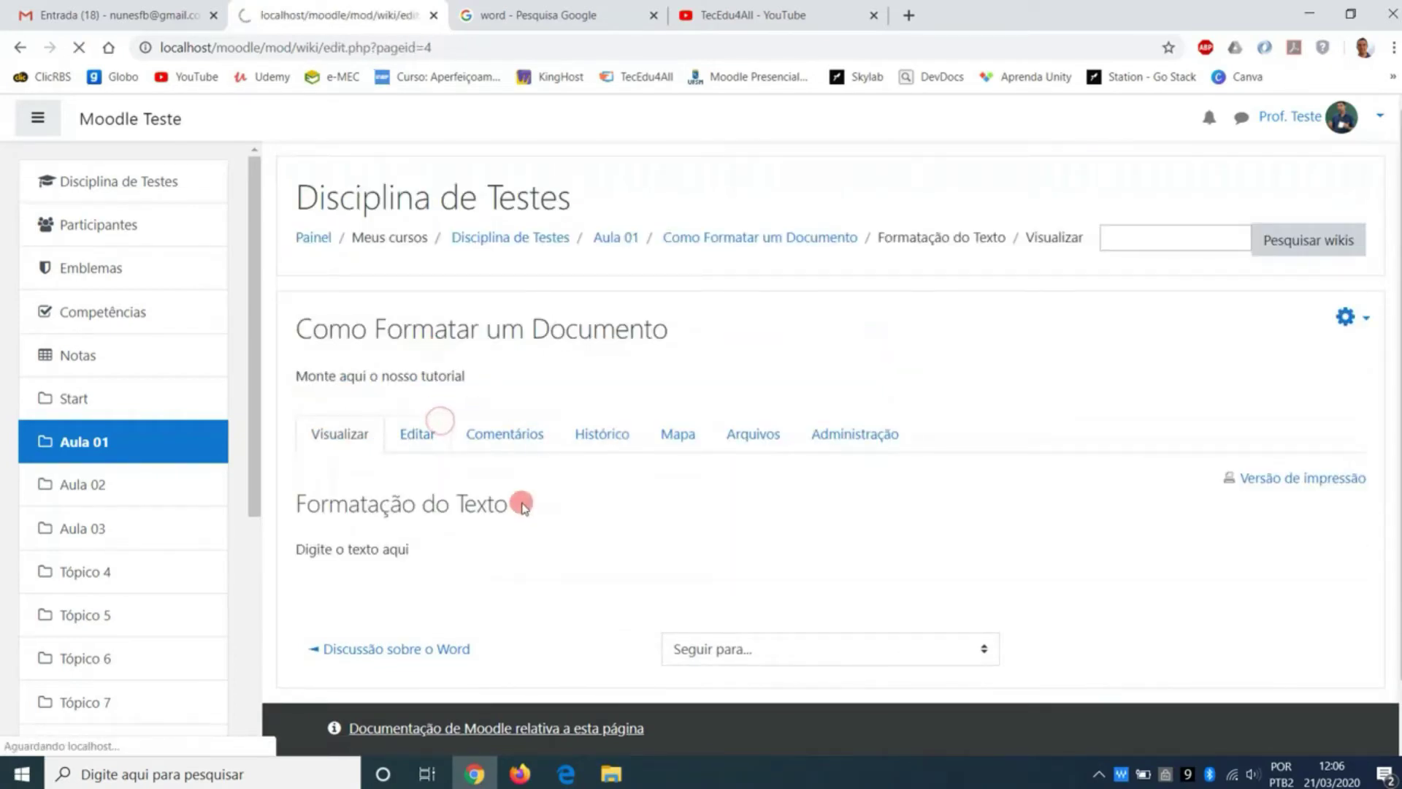
pyautogui.scroll(-2, 619, 467)
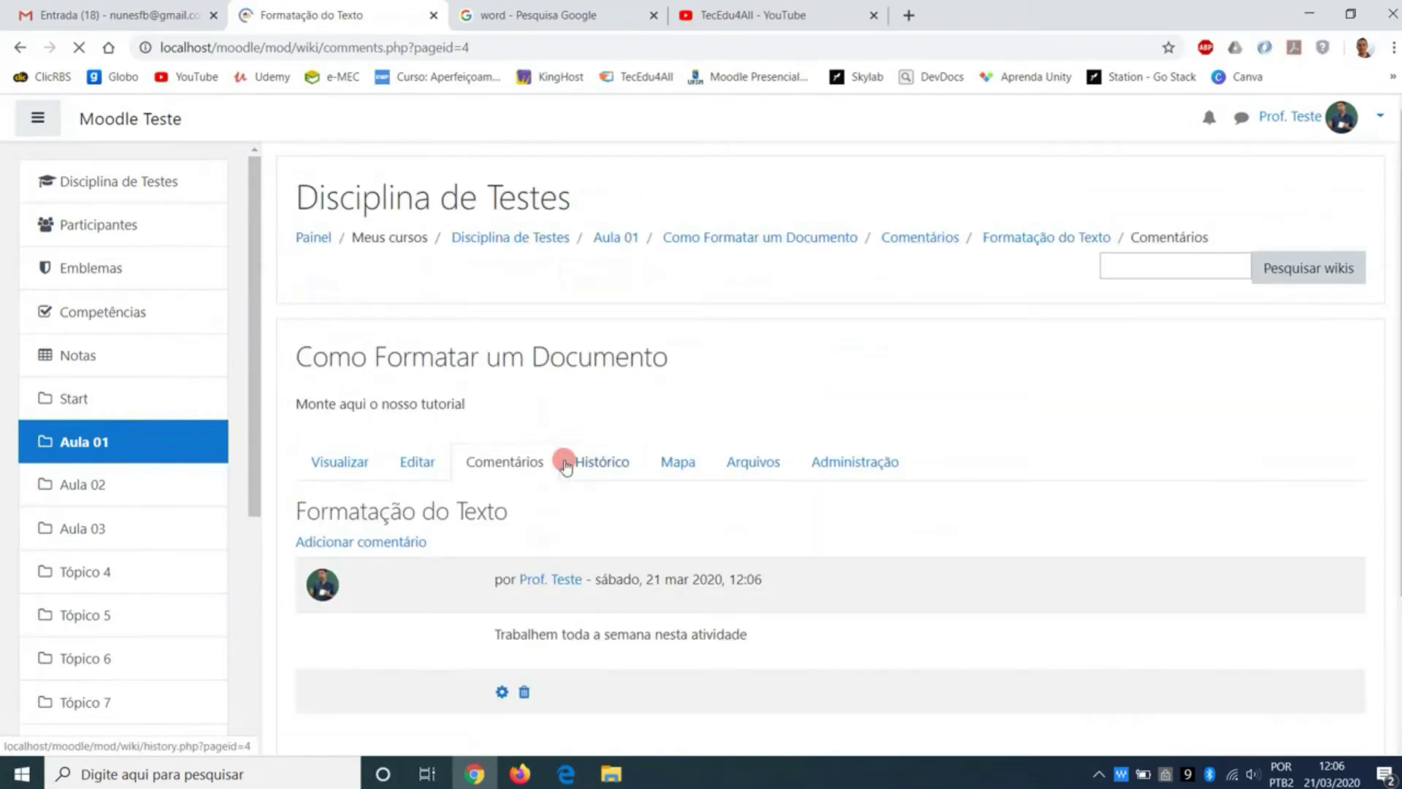
pyautogui.scroll(-2, 626, 598)
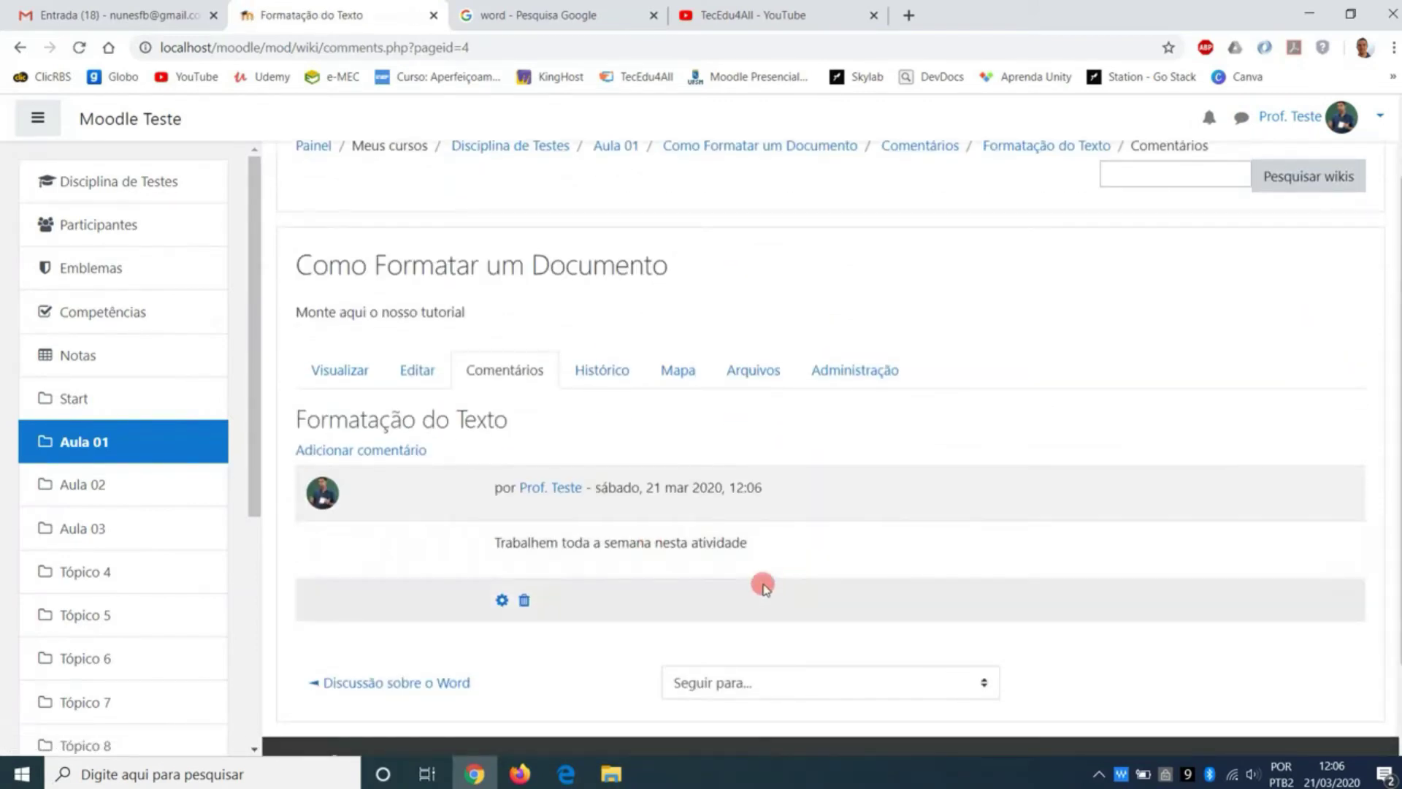
pyautogui.click(621, 374)
pyautogui.scroll(-2, 679, 420)
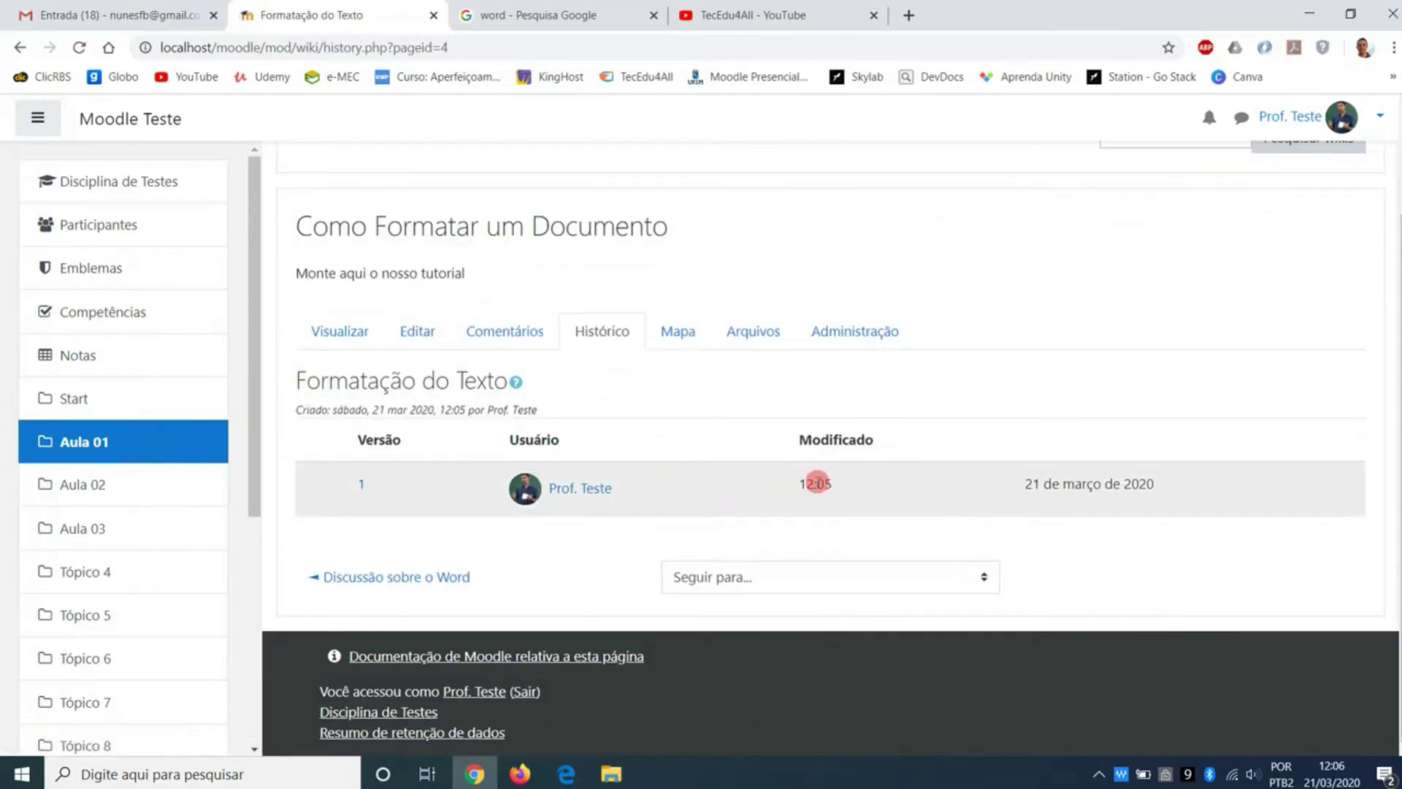
pyautogui.moveTo(771, 484); pyautogui.dragTo(1193, 486)
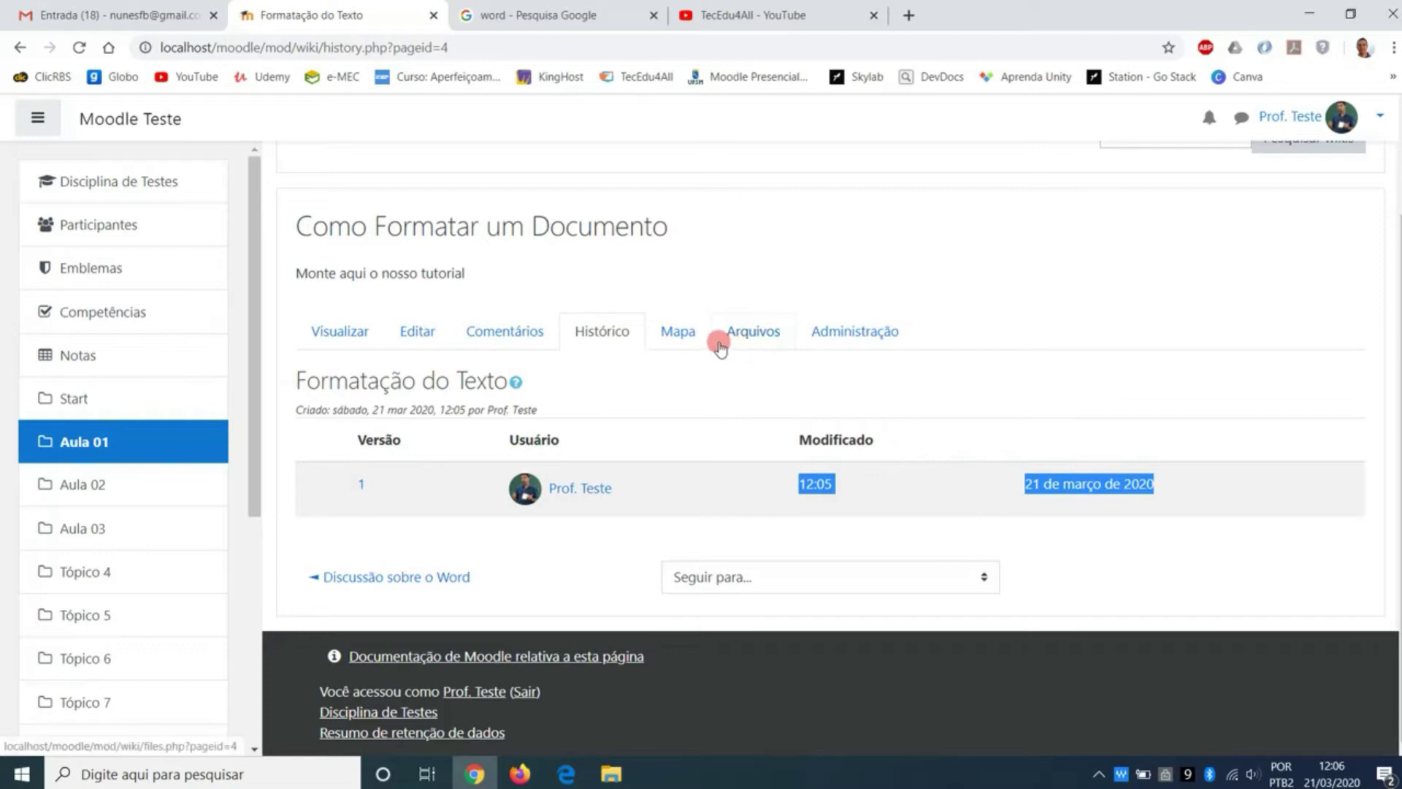
# Step: Examine the wiki's map, files and administration views, then return to the Formatação do Texto page content
pyautogui.click(690, 334)
pyautogui.scroll(-3, 777, 420)
pyautogui.click(781, 287)
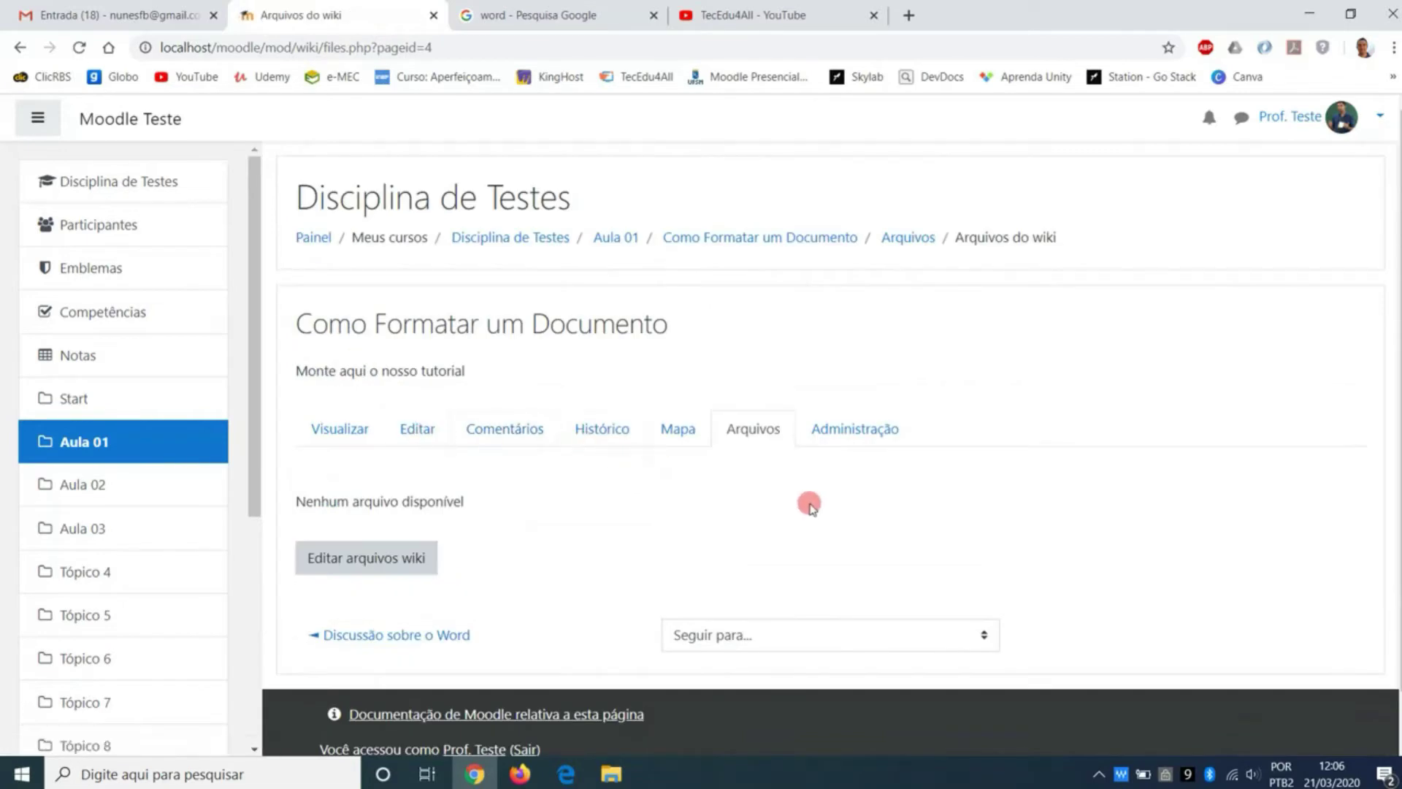
pyautogui.click(856, 430)
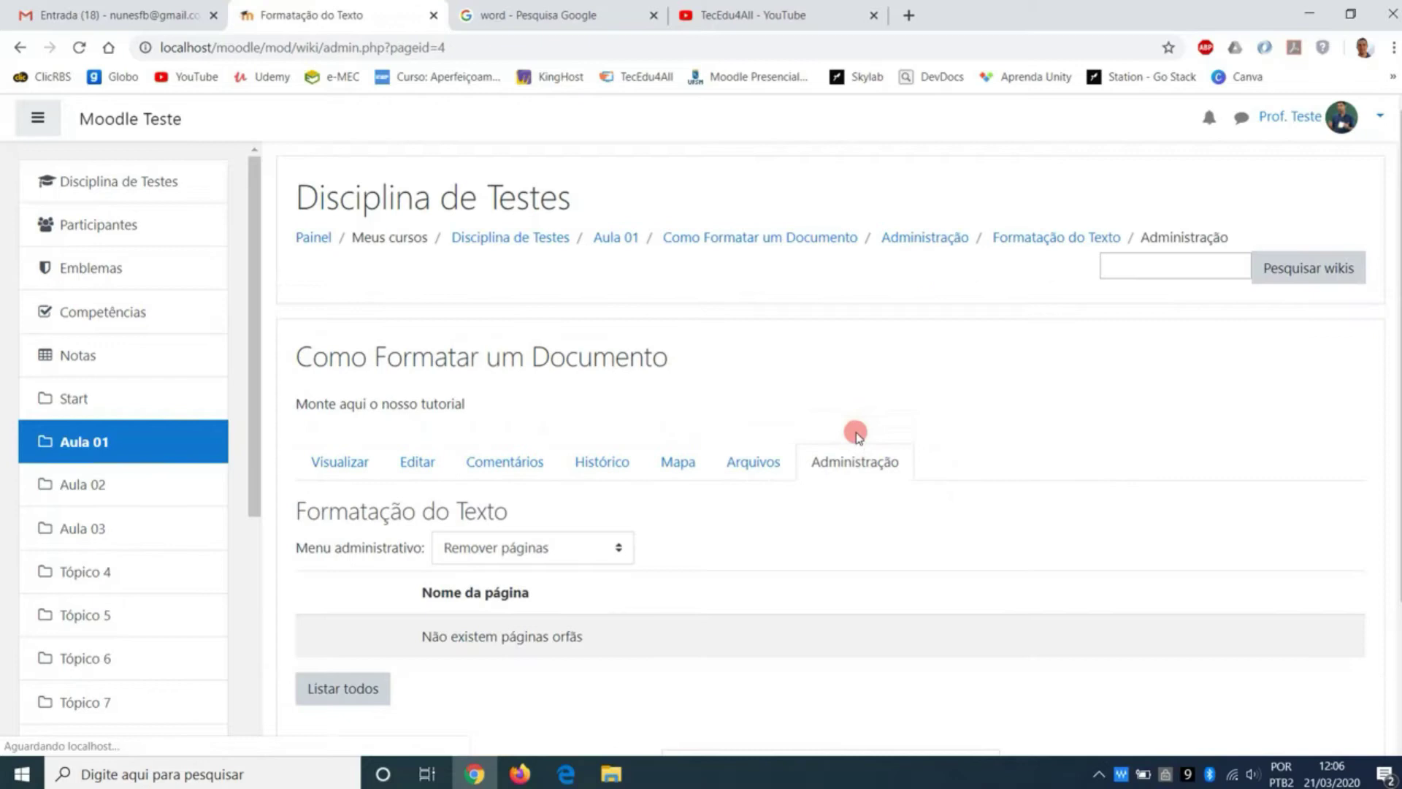
pyautogui.scroll(-1, 845, 457)
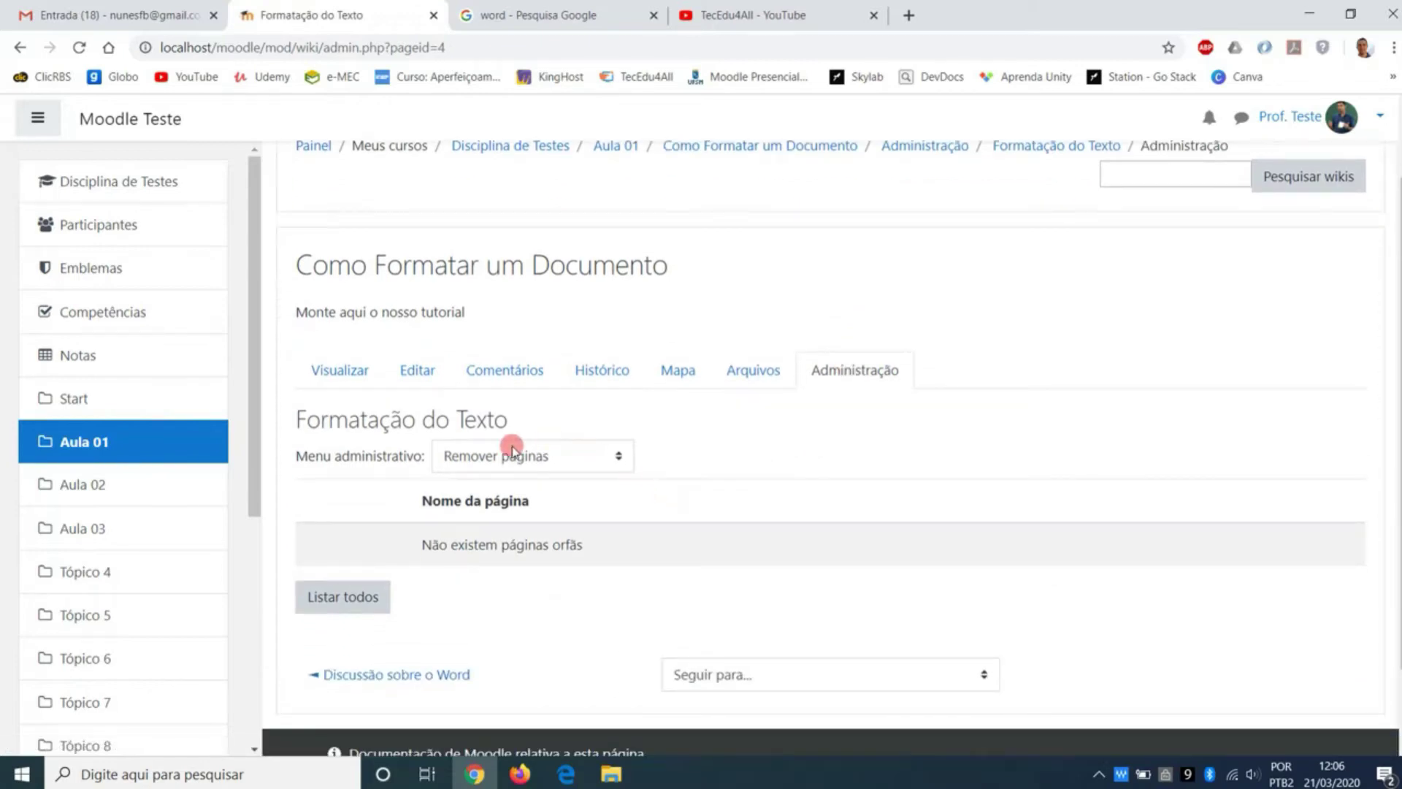
pyautogui.click(357, 377)
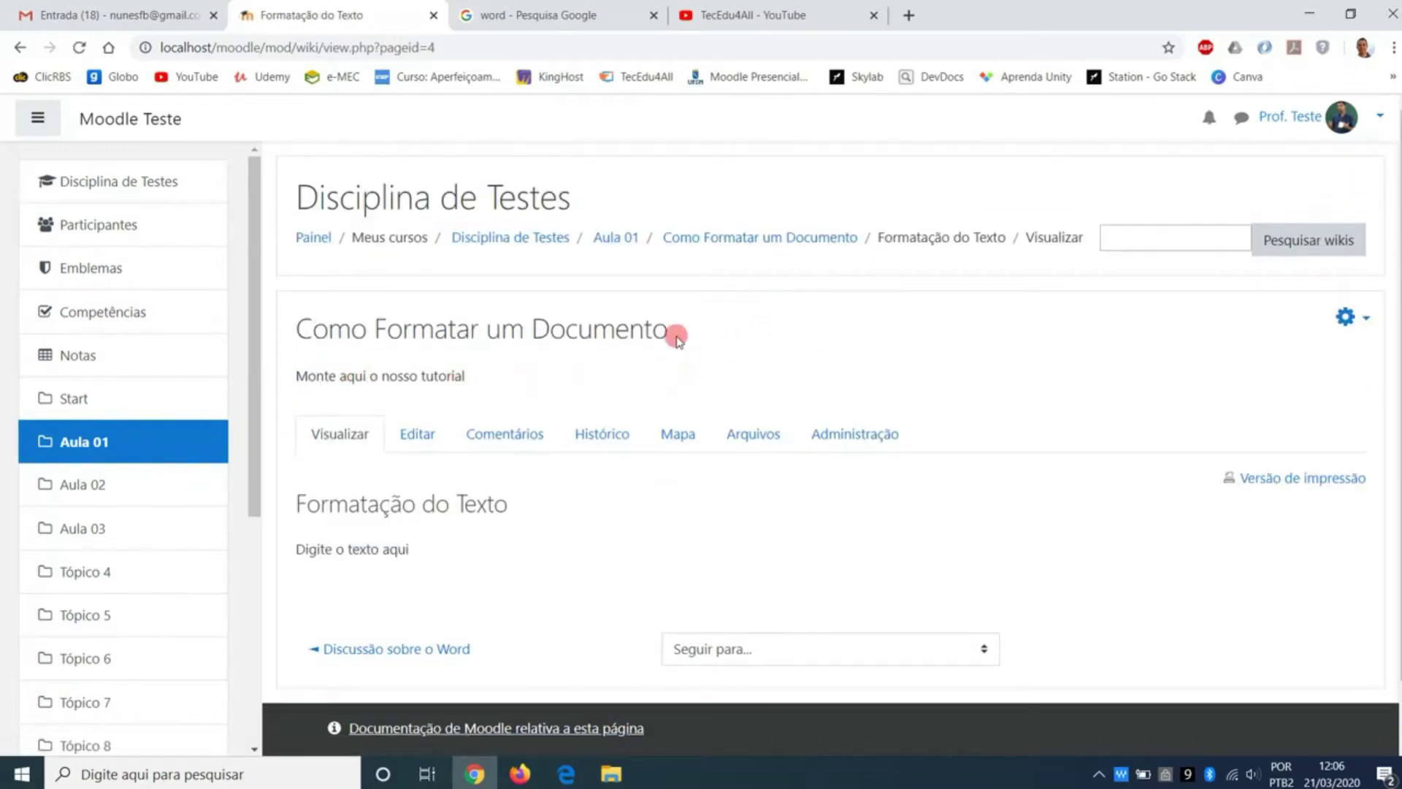
# Step: Switch to the student session in Firefox, refresh the course and open the Como Formatar um Documento wiki in Aula 01
pyautogui.click(521, 773)
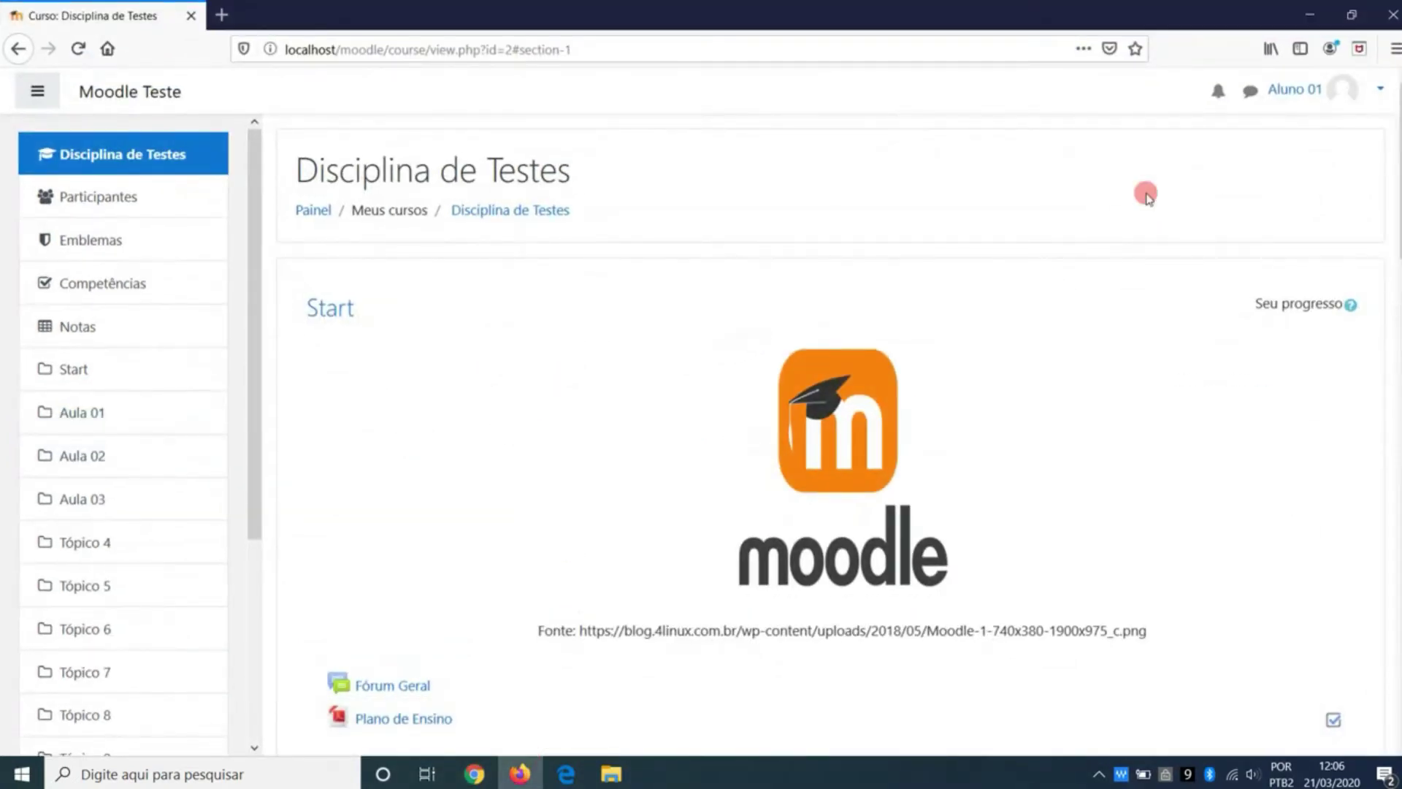
pyautogui.scroll(-10, 616, 522)
pyautogui.scroll(-5, 616, 522)
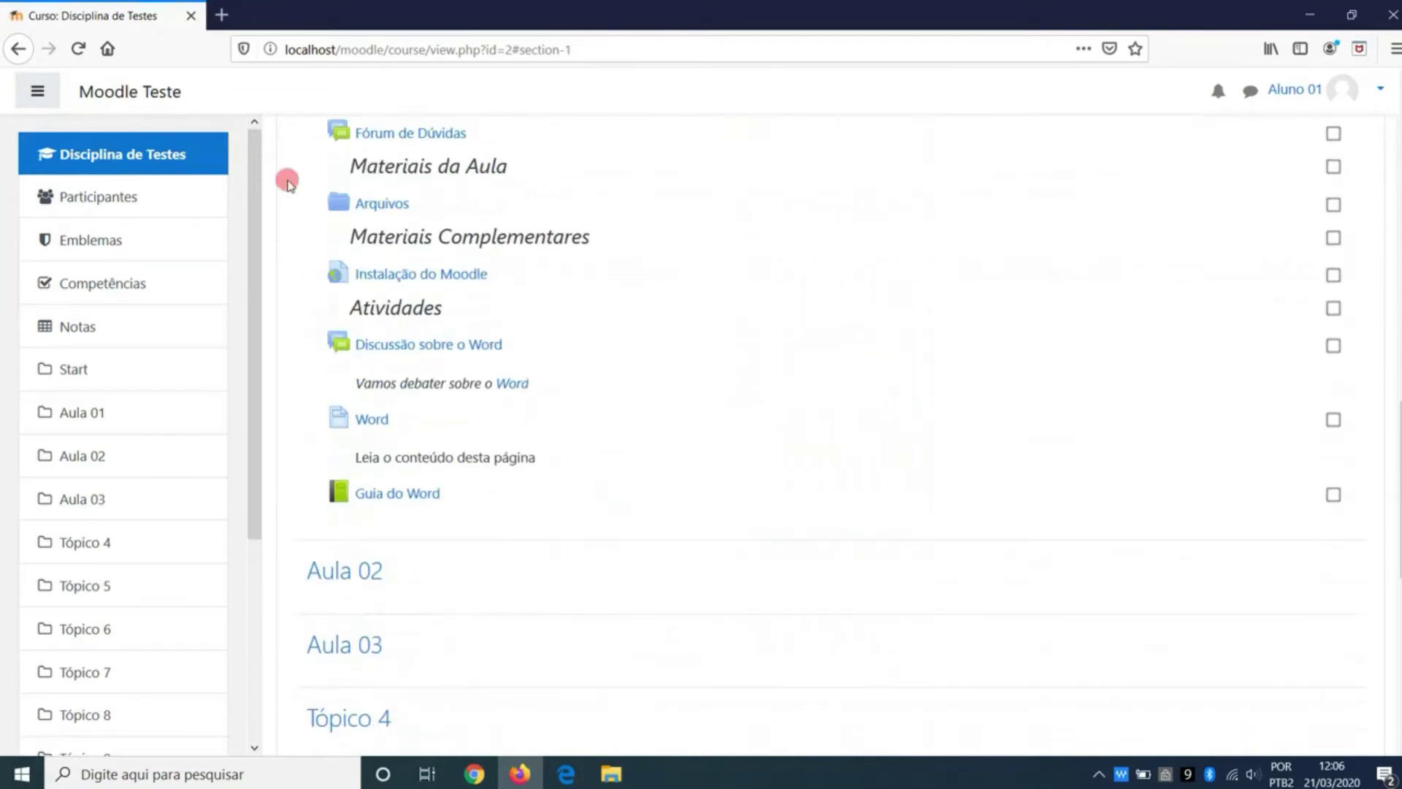
pyautogui.click(77, 47)
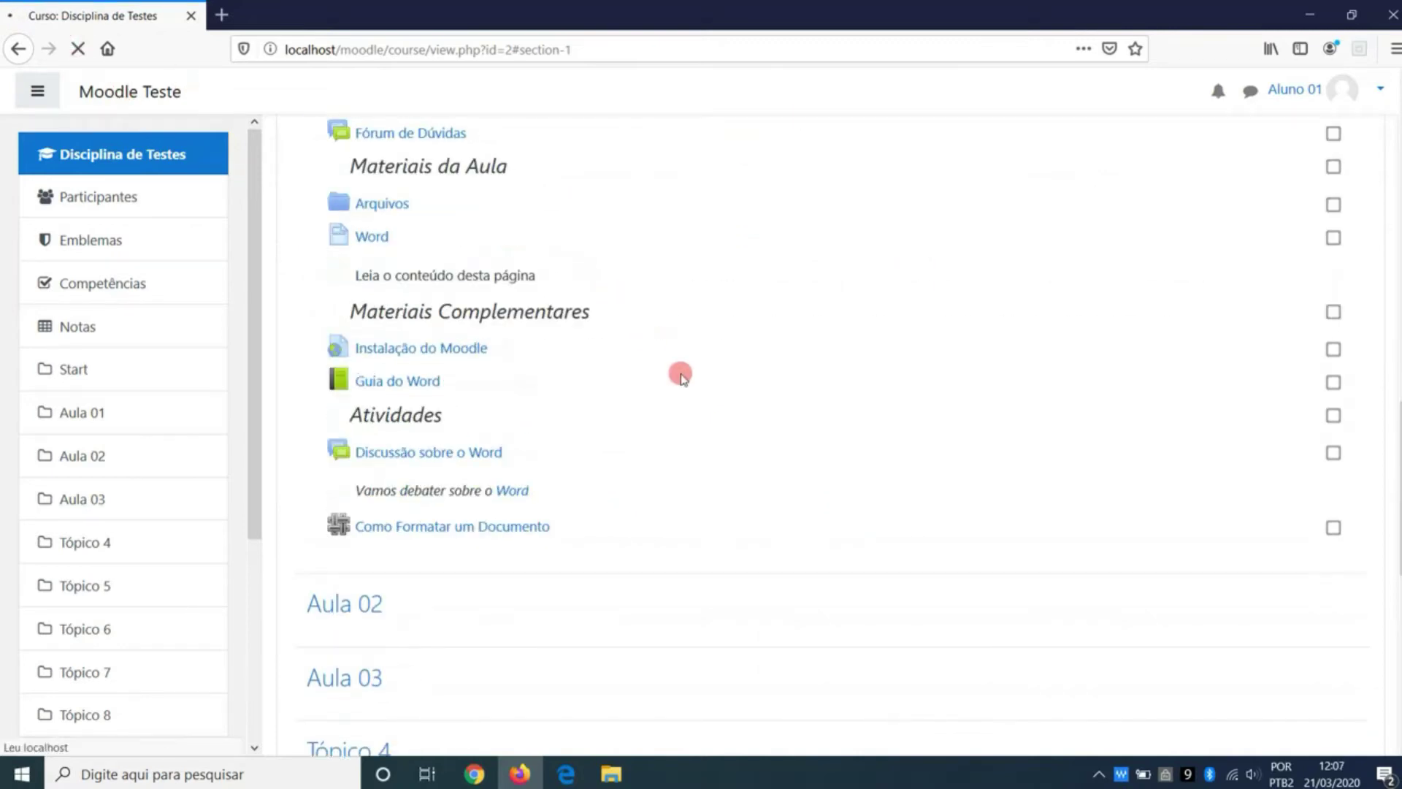
pyautogui.scroll(-7, 585, 434)
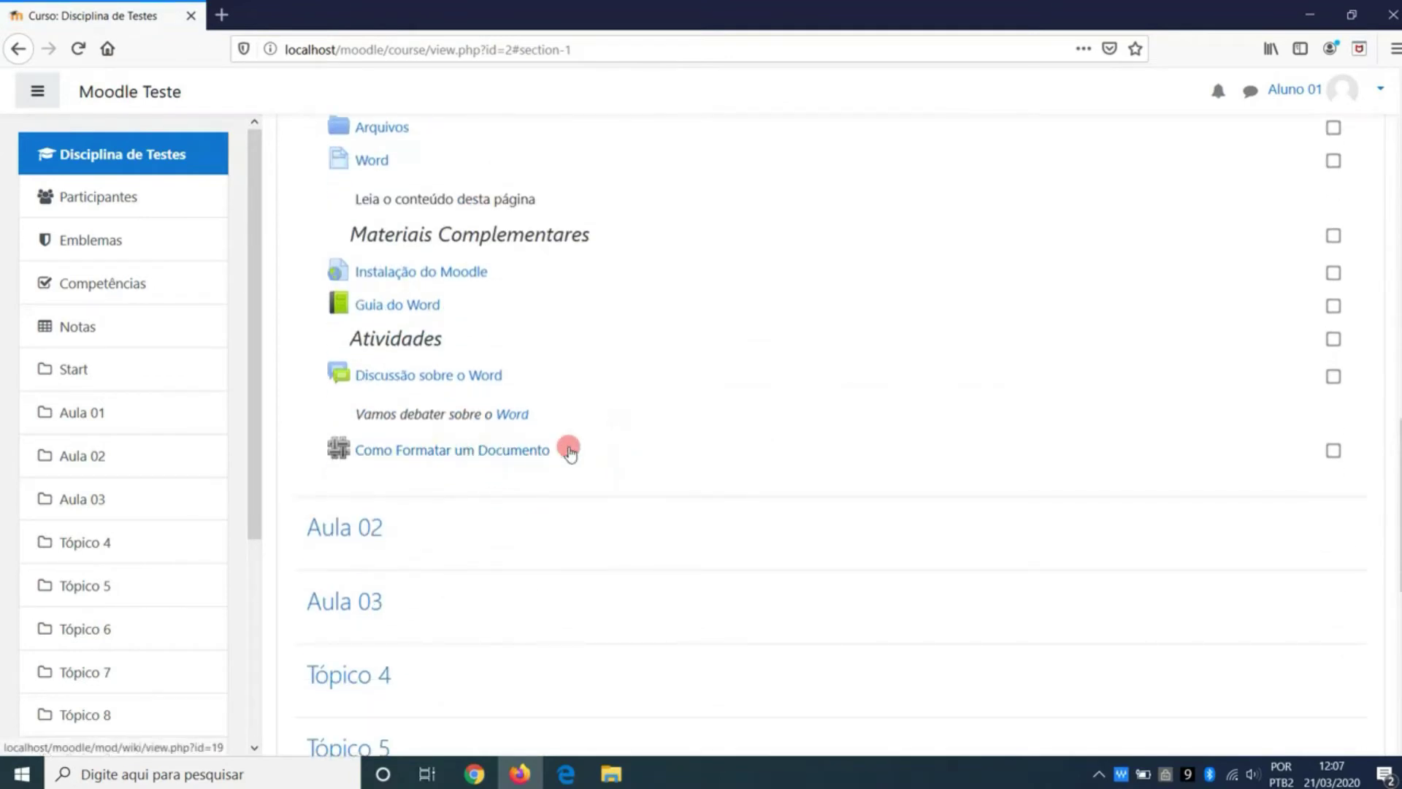
pyautogui.click(512, 451)
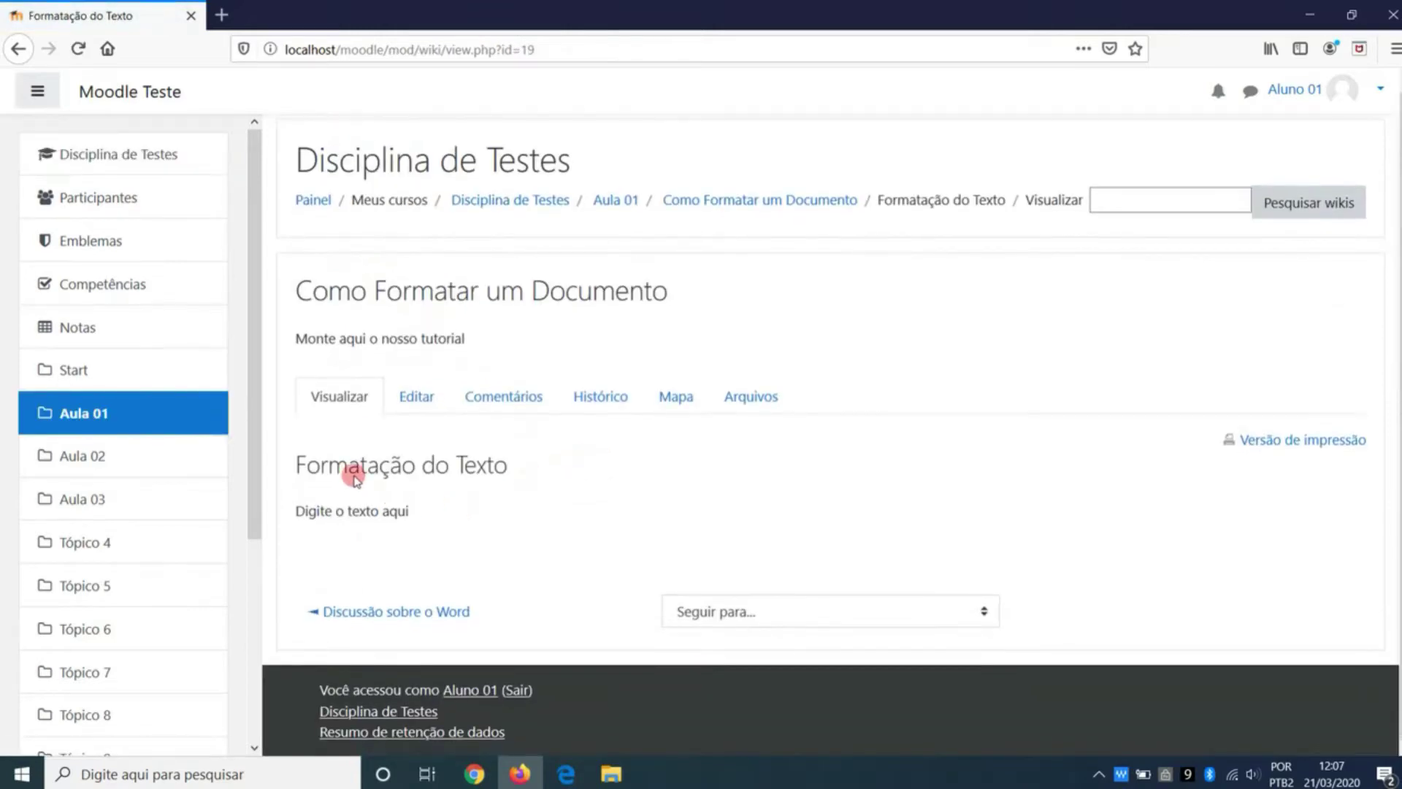
# Step: As the student, add "Vamos fazer a troca da fonte e cor do texto." below the page's existing text and save the page
pyautogui.moveTo(318, 460); pyautogui.dragTo(553, 520)
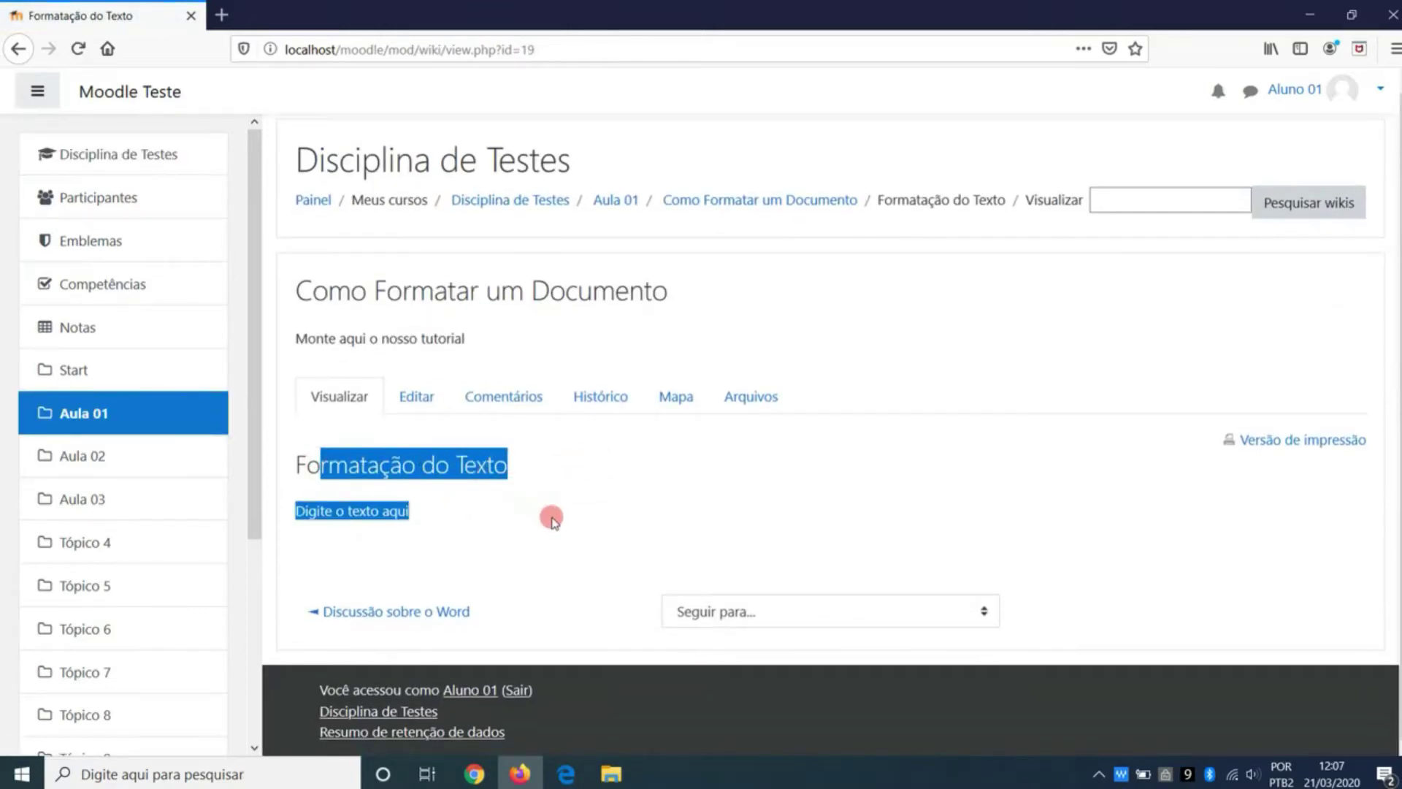
pyautogui.click(436, 401)
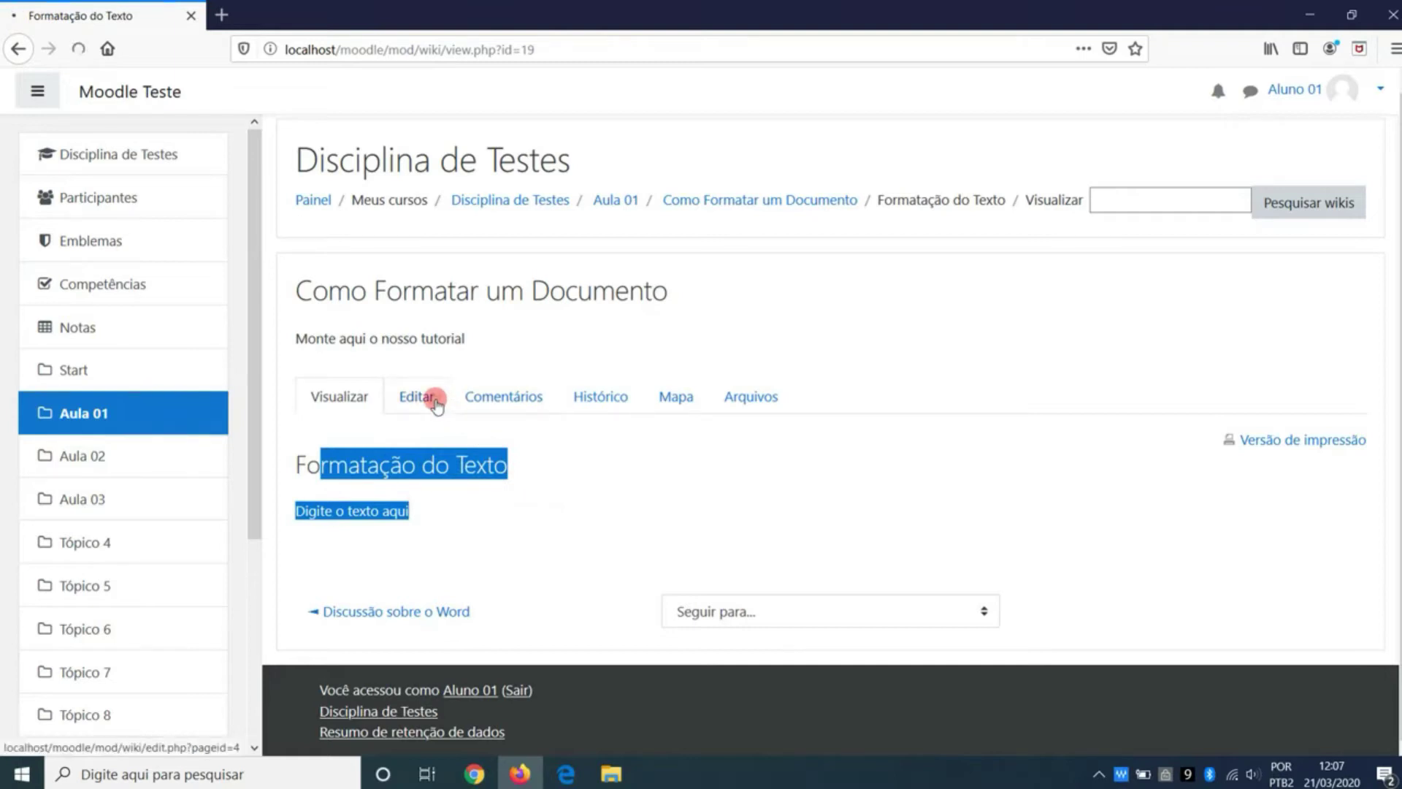
pyautogui.scroll(-4, 783, 634)
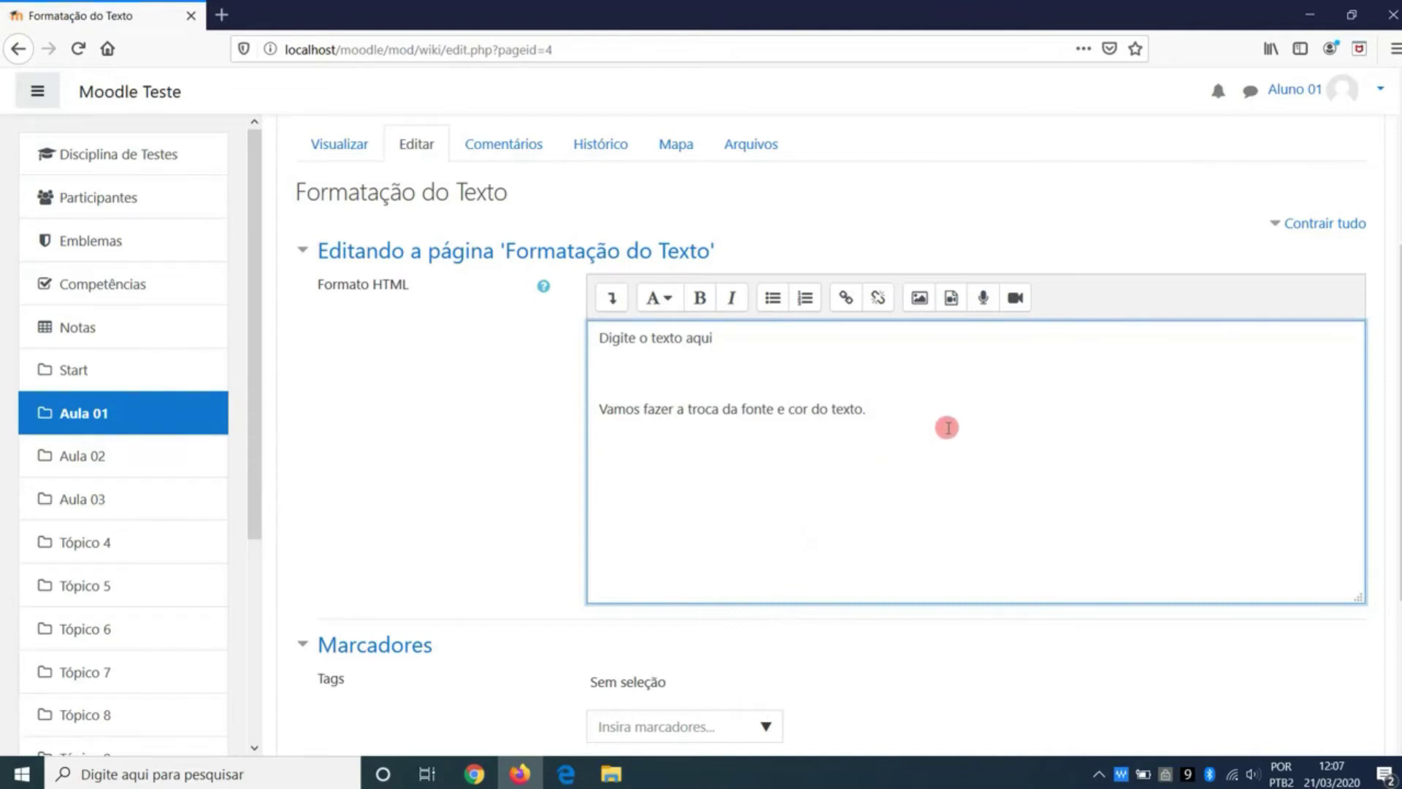
pyautogui.scroll(-3, 723, 507)
pyautogui.click(628, 603)
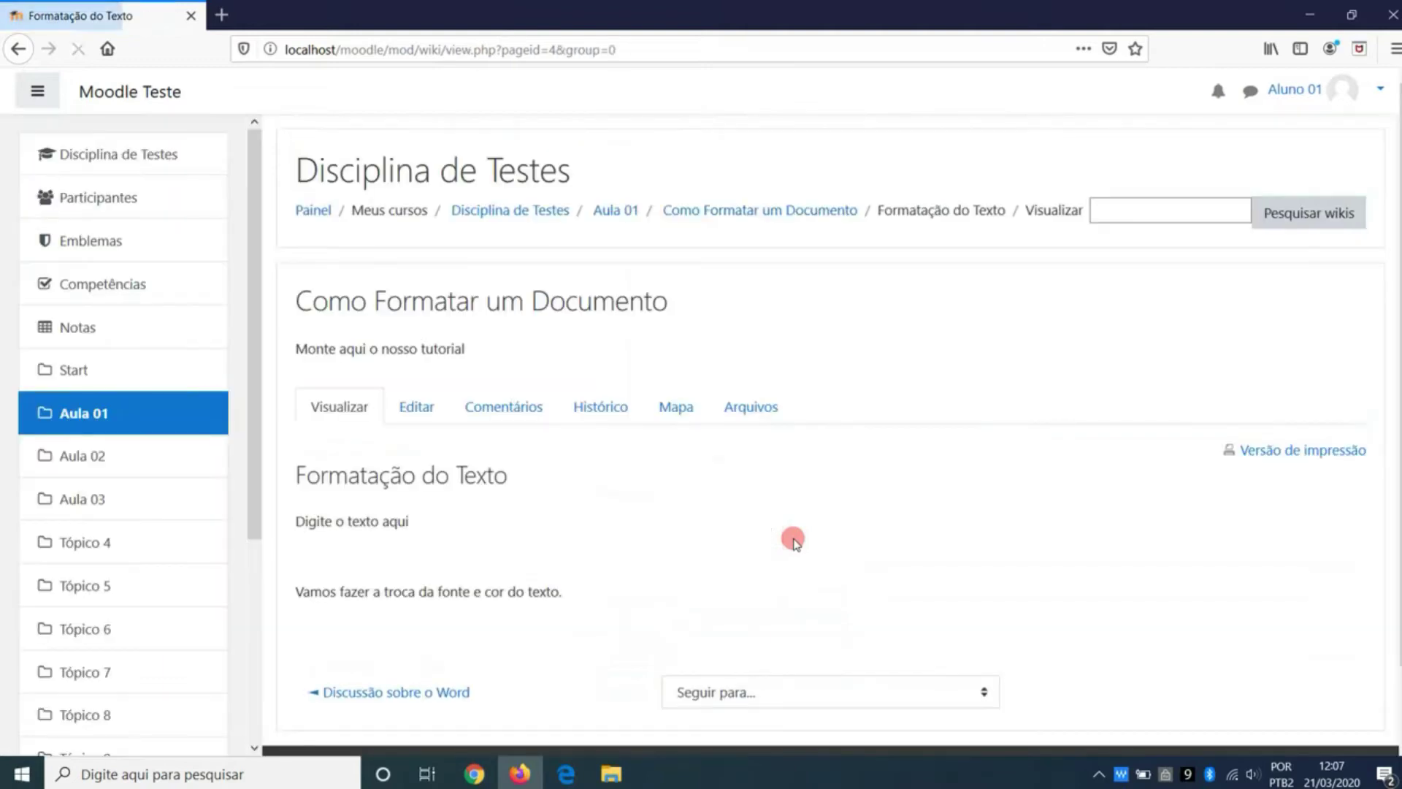
# Step: Remove the "Digite o texto aqui" line and the blank lines after it from the wiki page, and save it
pyautogui.scroll(-2, 792, 538)
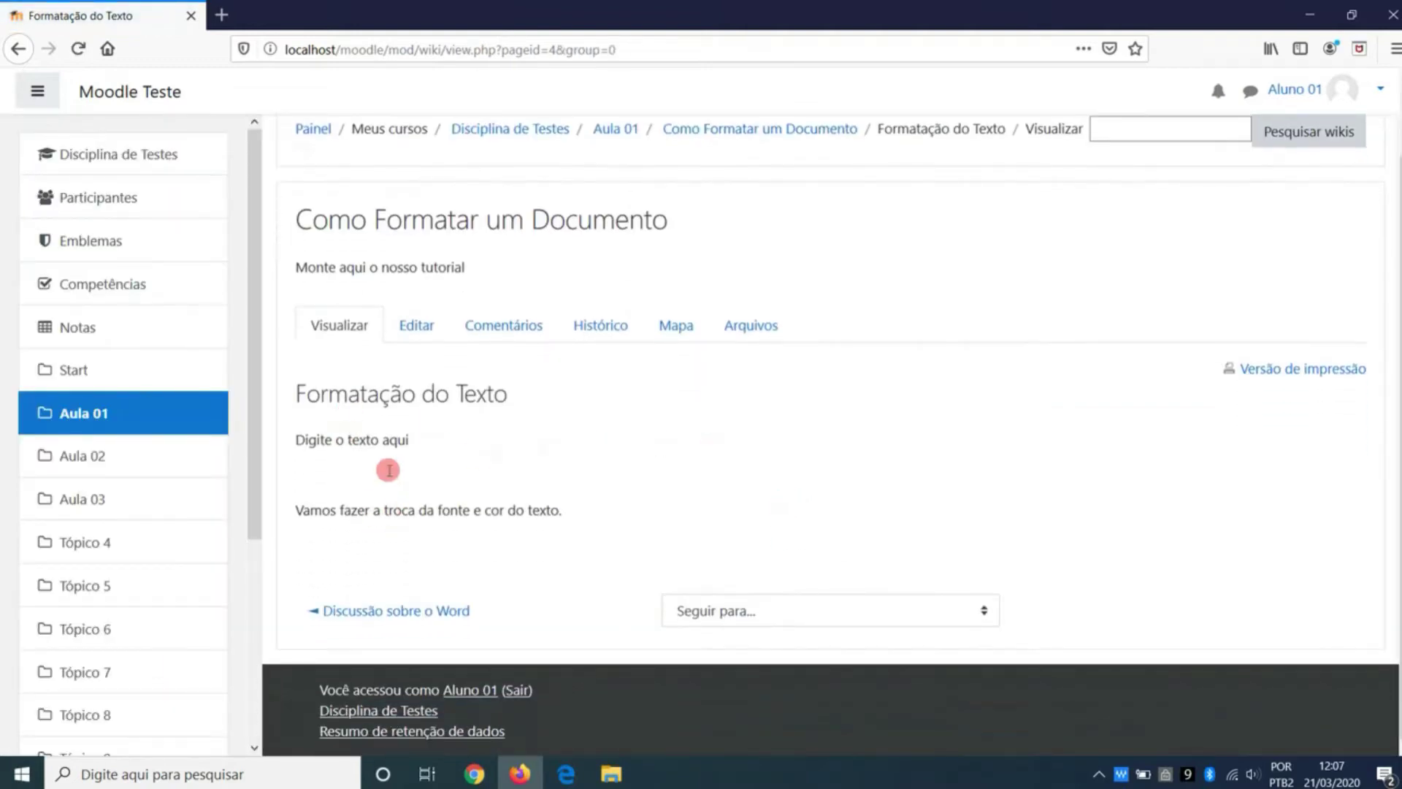
pyautogui.moveTo(349, 439); pyautogui.dragTo(661, 453)
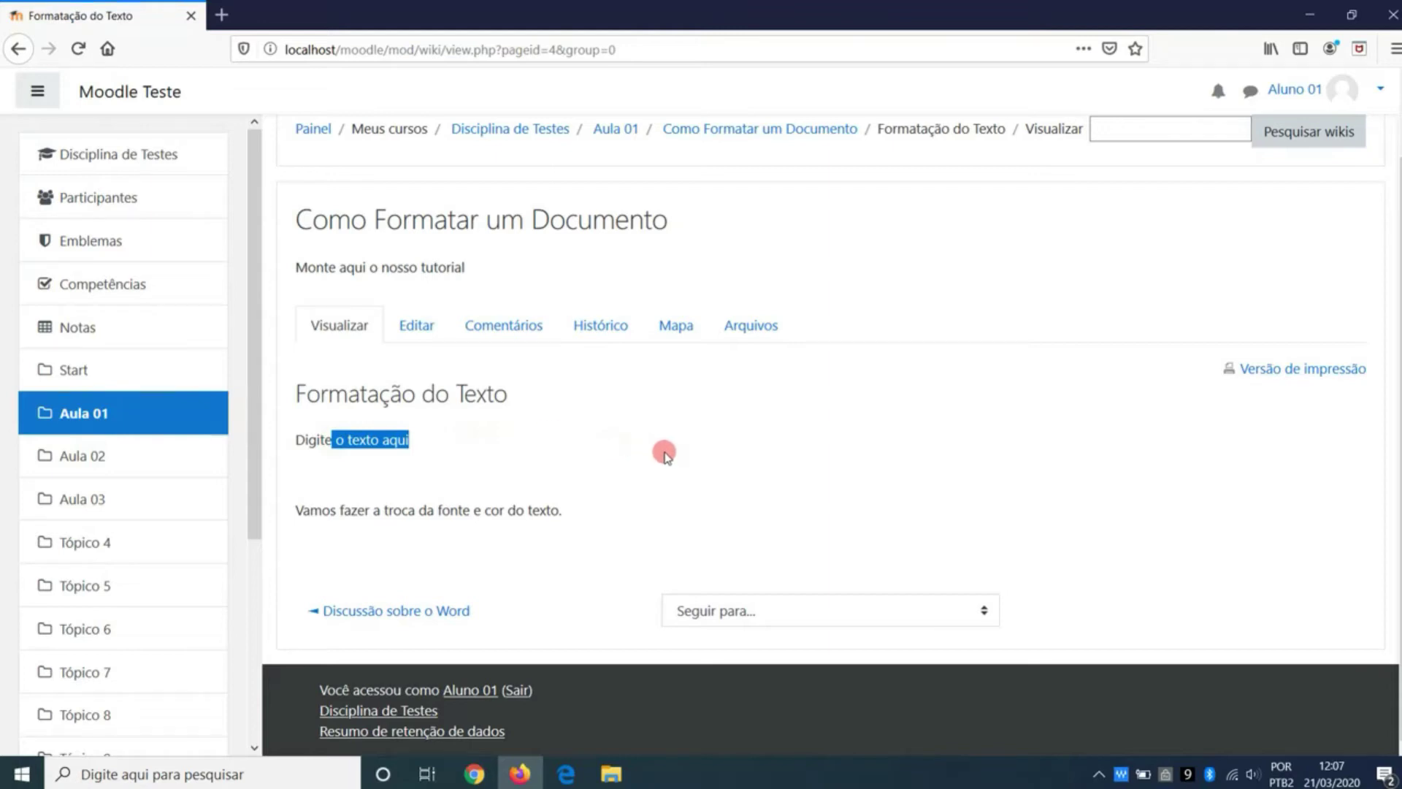
pyautogui.click(390, 324)
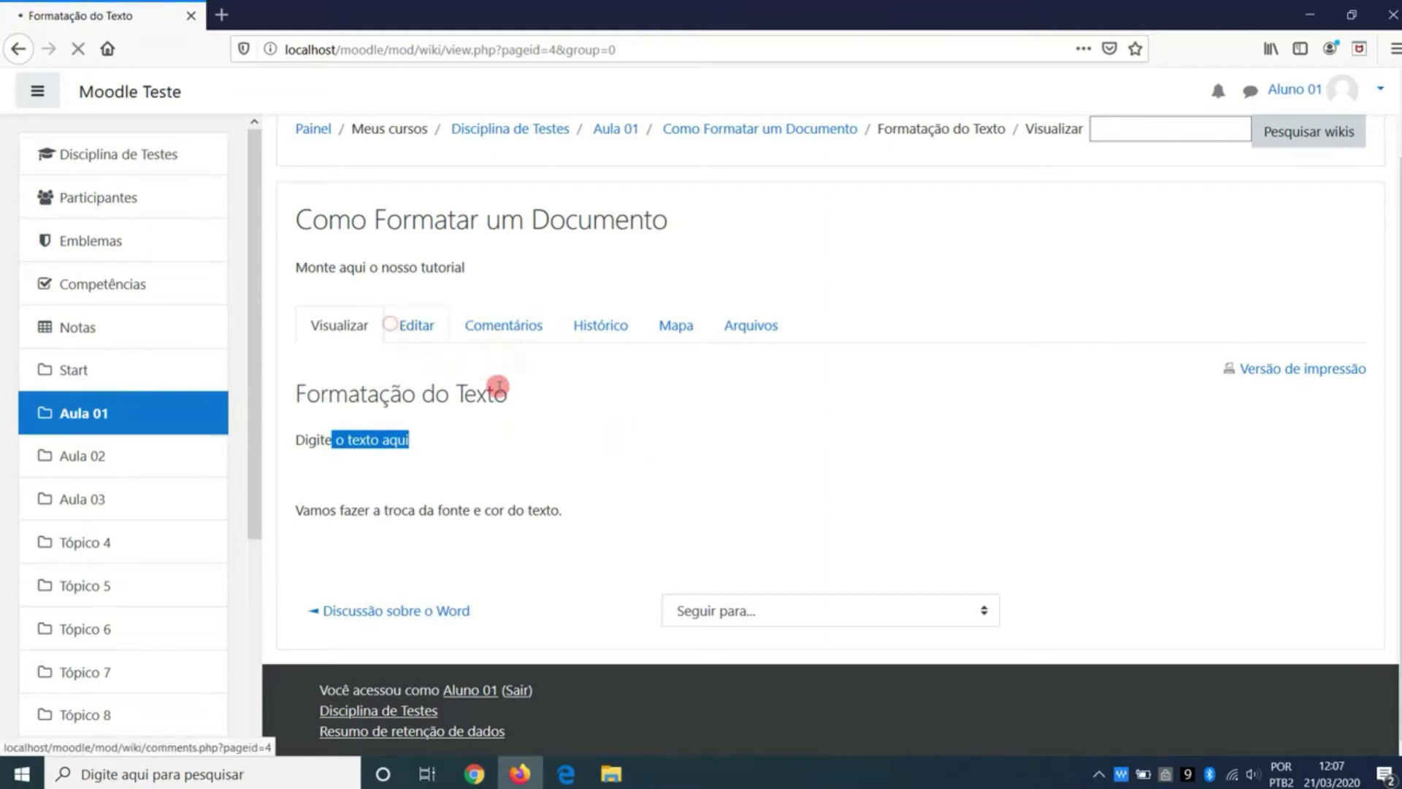
pyautogui.scroll(-1, 748, 573)
pyautogui.moveTo(736, 544); pyautogui.dragTo(592, 526)
pyautogui.press('Delete')
pyautogui.press('Delete')
pyautogui.press('Delete')
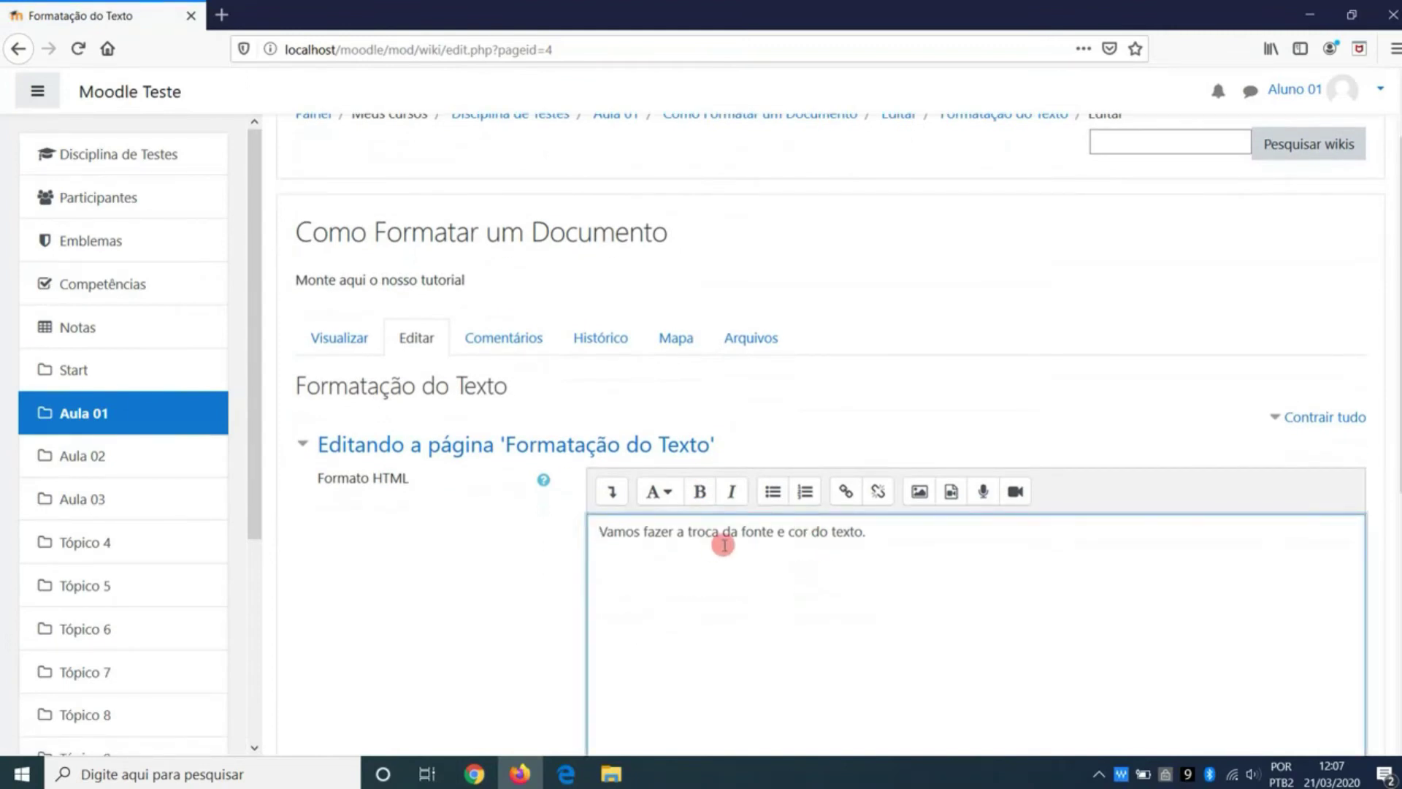
pyautogui.scroll(-2, 723, 544)
pyautogui.scroll(-3, 693, 501)
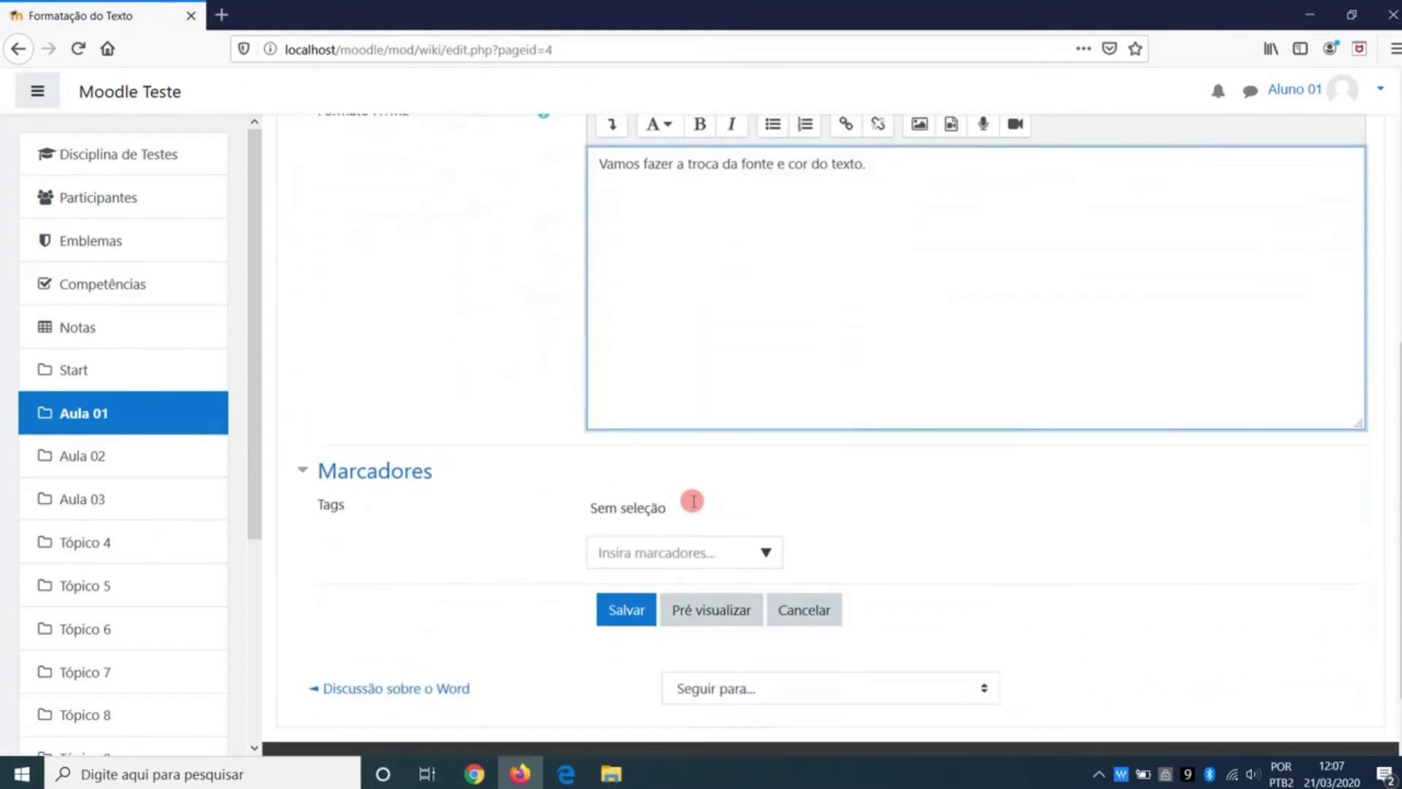
pyautogui.click(627, 532)
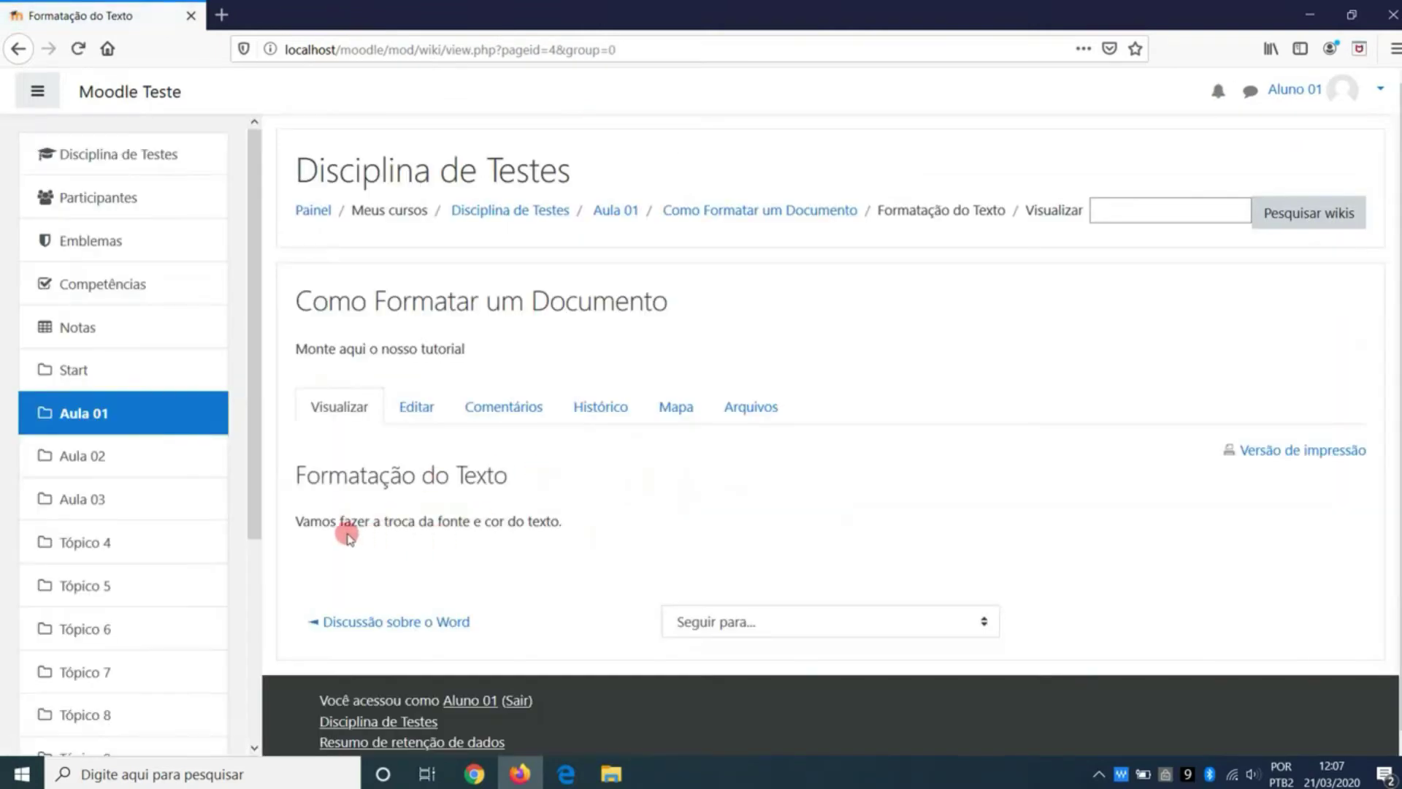
pyautogui.moveTo(321, 522); pyautogui.dragTo(514, 526)
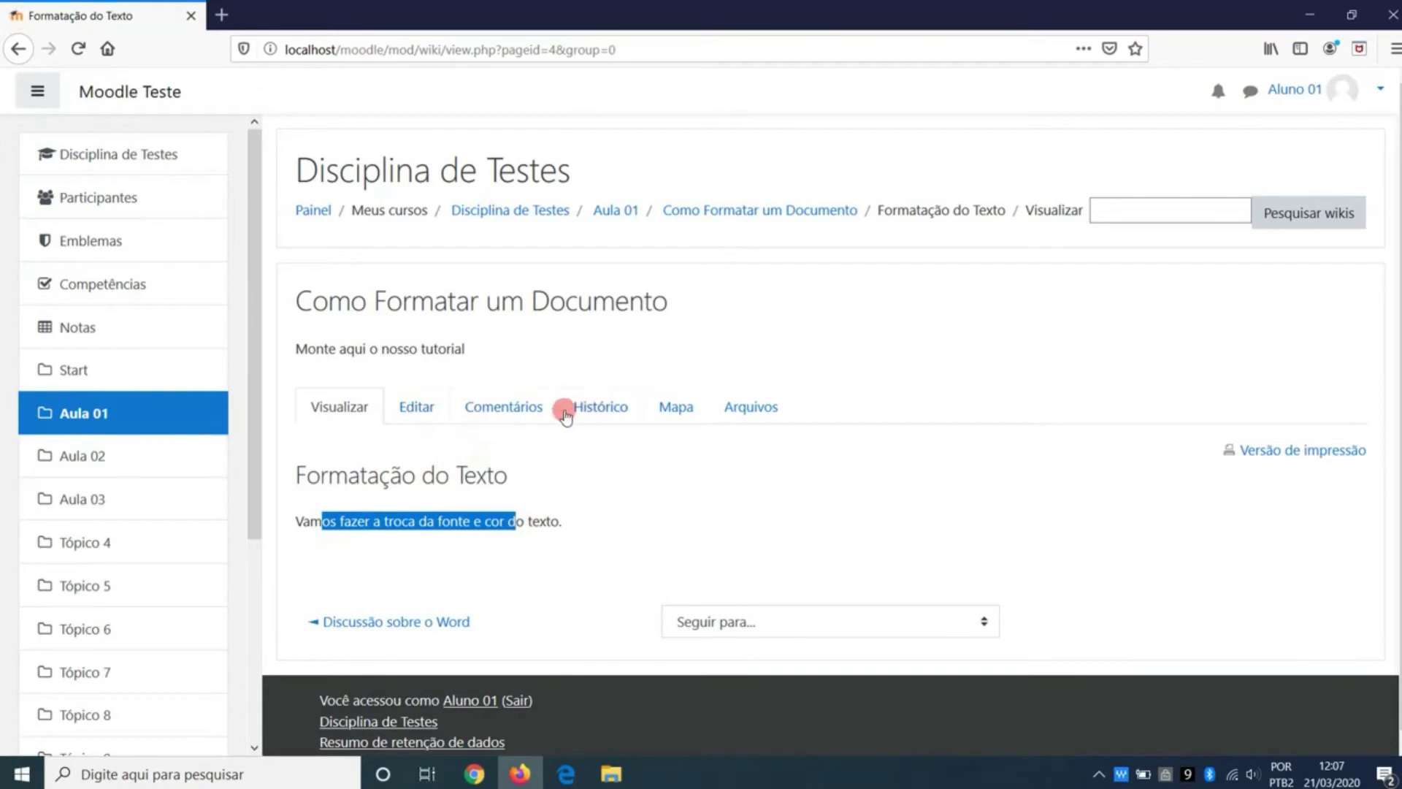
# Step: Add the student comment "Estamos trabalhando" to the Formatação do Texto page and save it
pyautogui.click(525, 407)
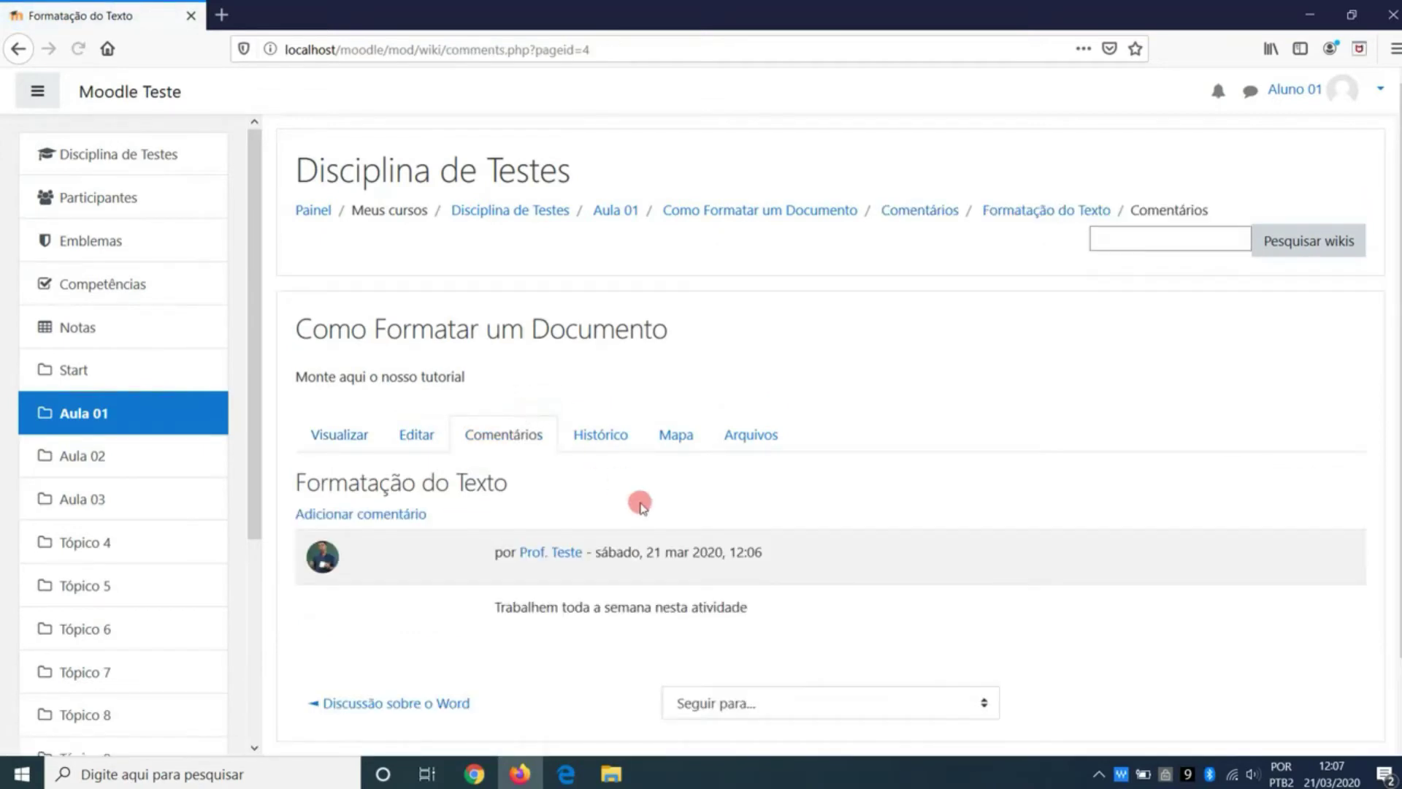
pyautogui.scroll(-2, 639, 501)
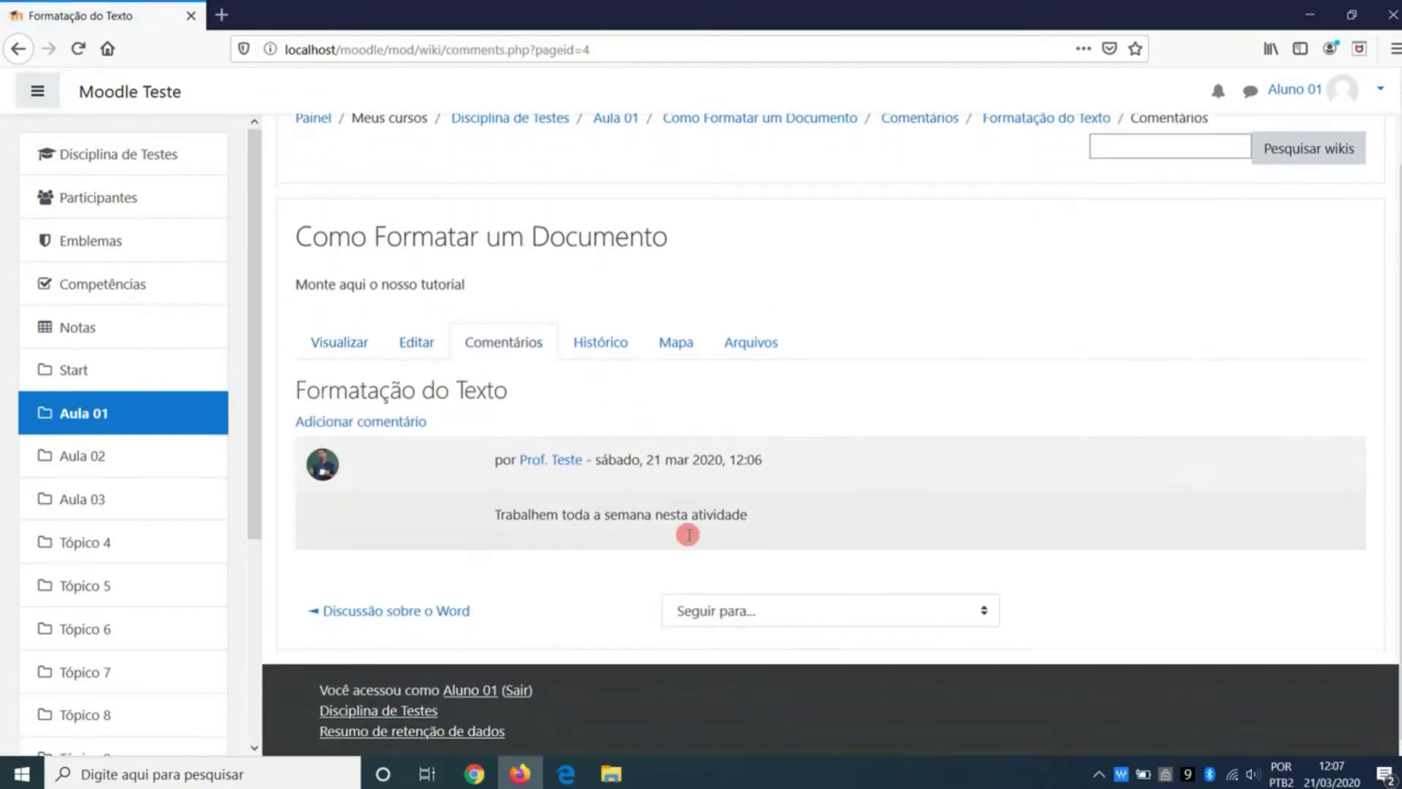
pyautogui.click(398, 422)
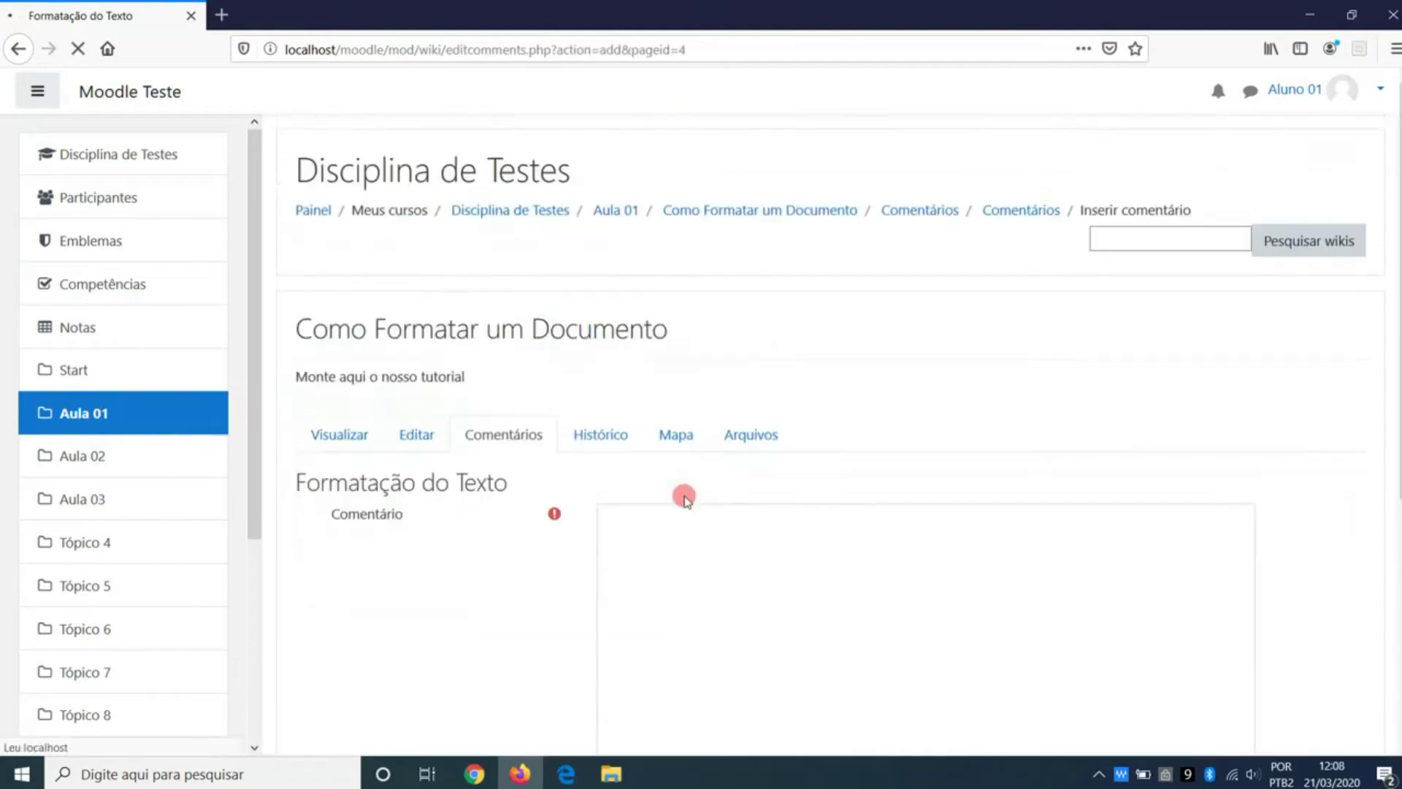
pyautogui.write('Estamos trabalhando')
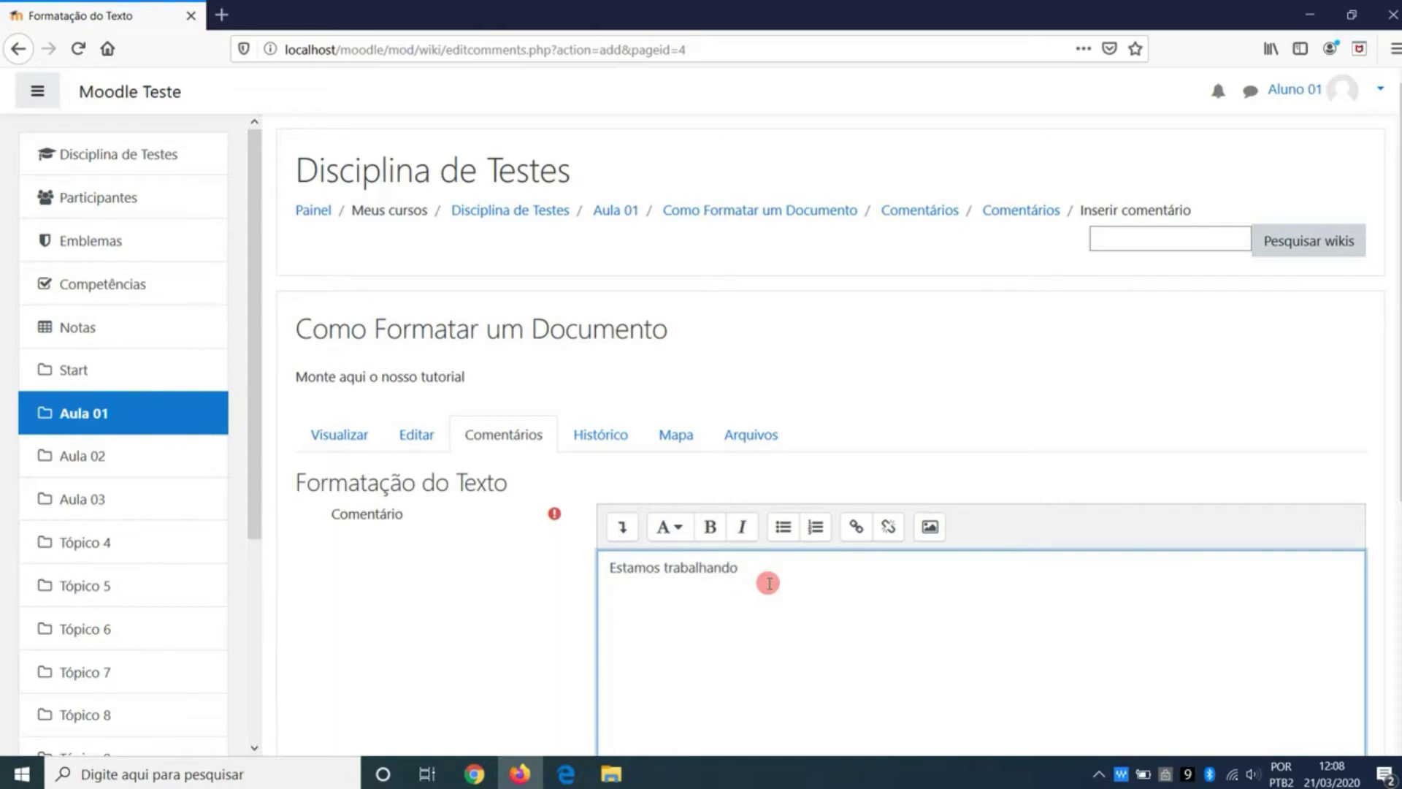
pyautogui.scroll(-5, 768, 583)
pyautogui.click(661, 496)
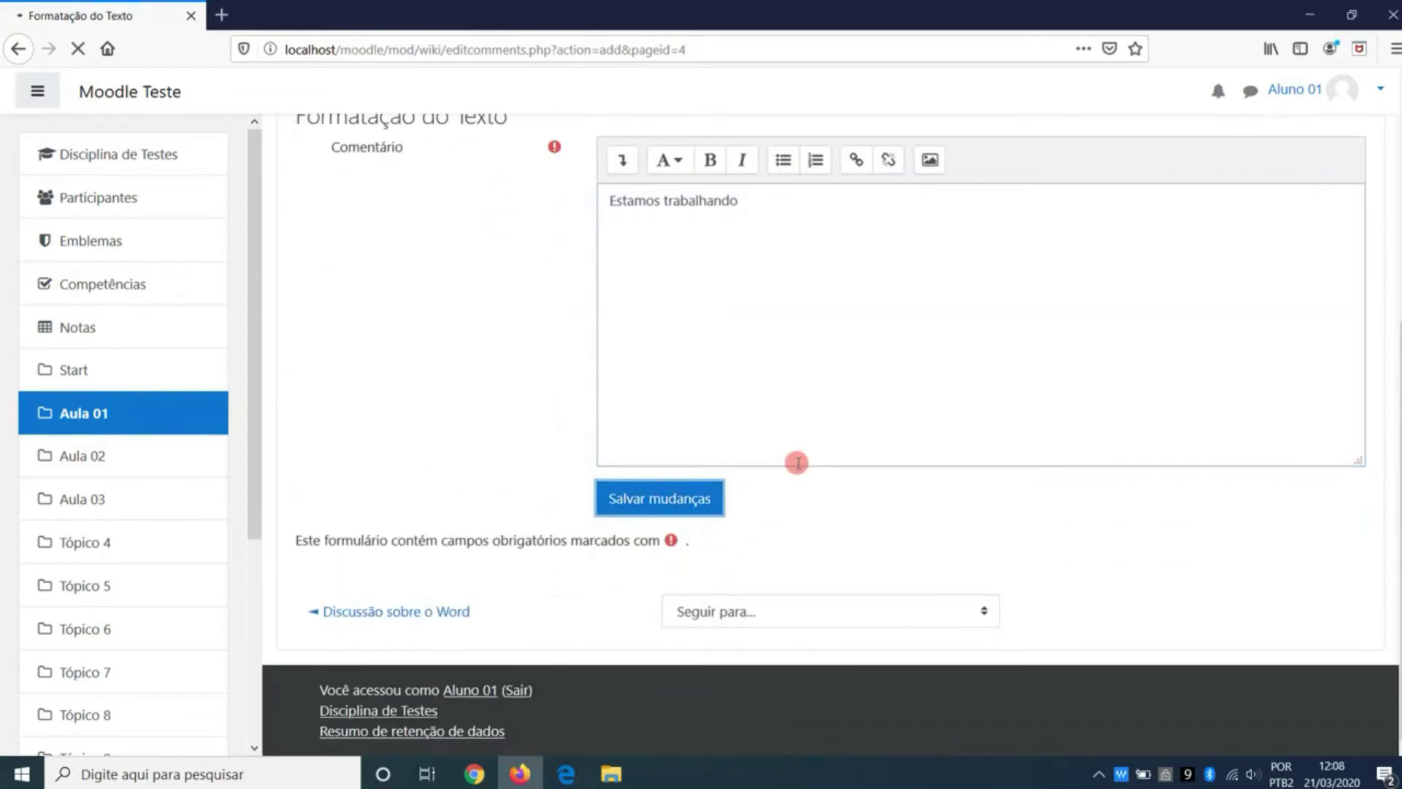
# Step: Review the comments and version history of the Formatação do Texto page as the student, and return to the page's content
pyautogui.scroll(-3, 797, 462)
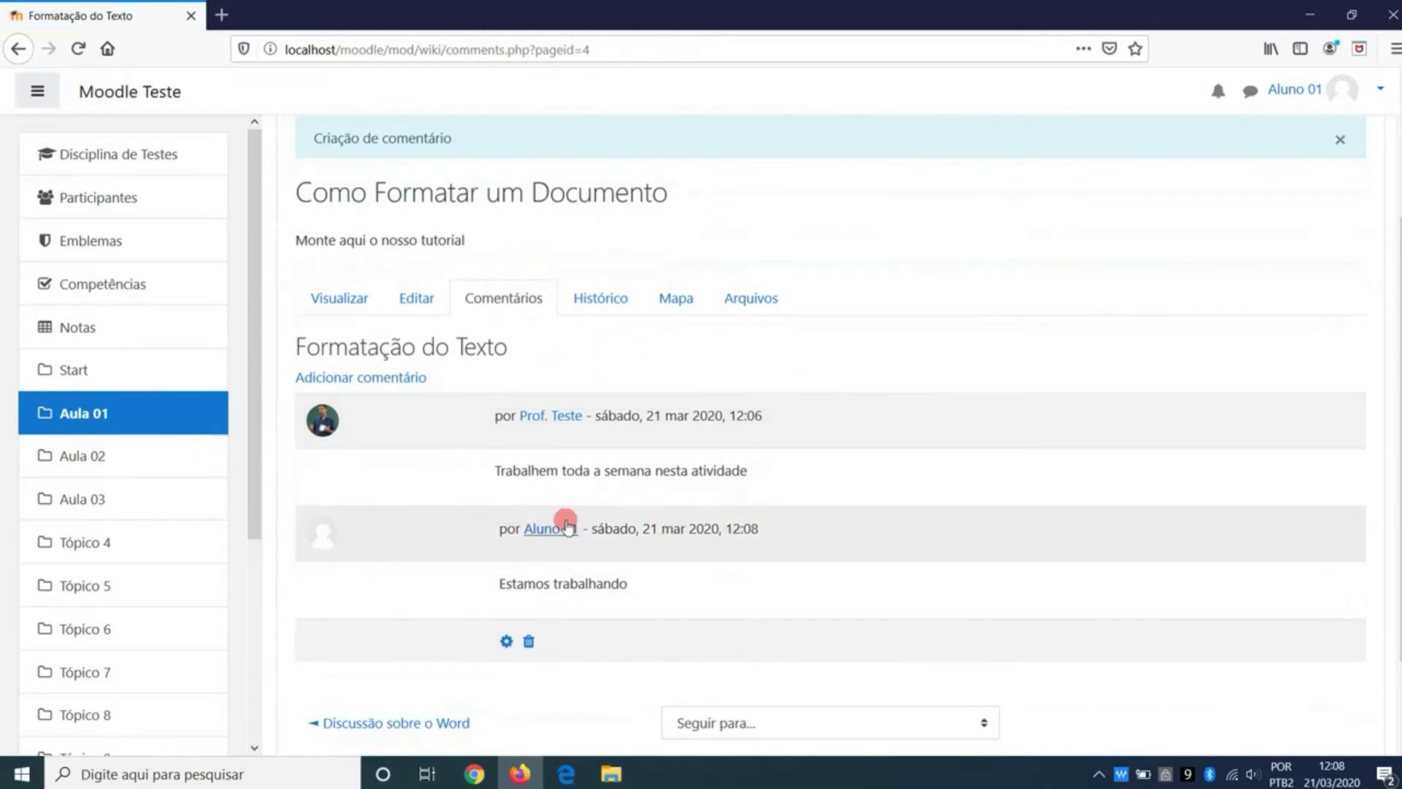
pyautogui.moveTo(468, 547); pyautogui.dragTo(667, 600)
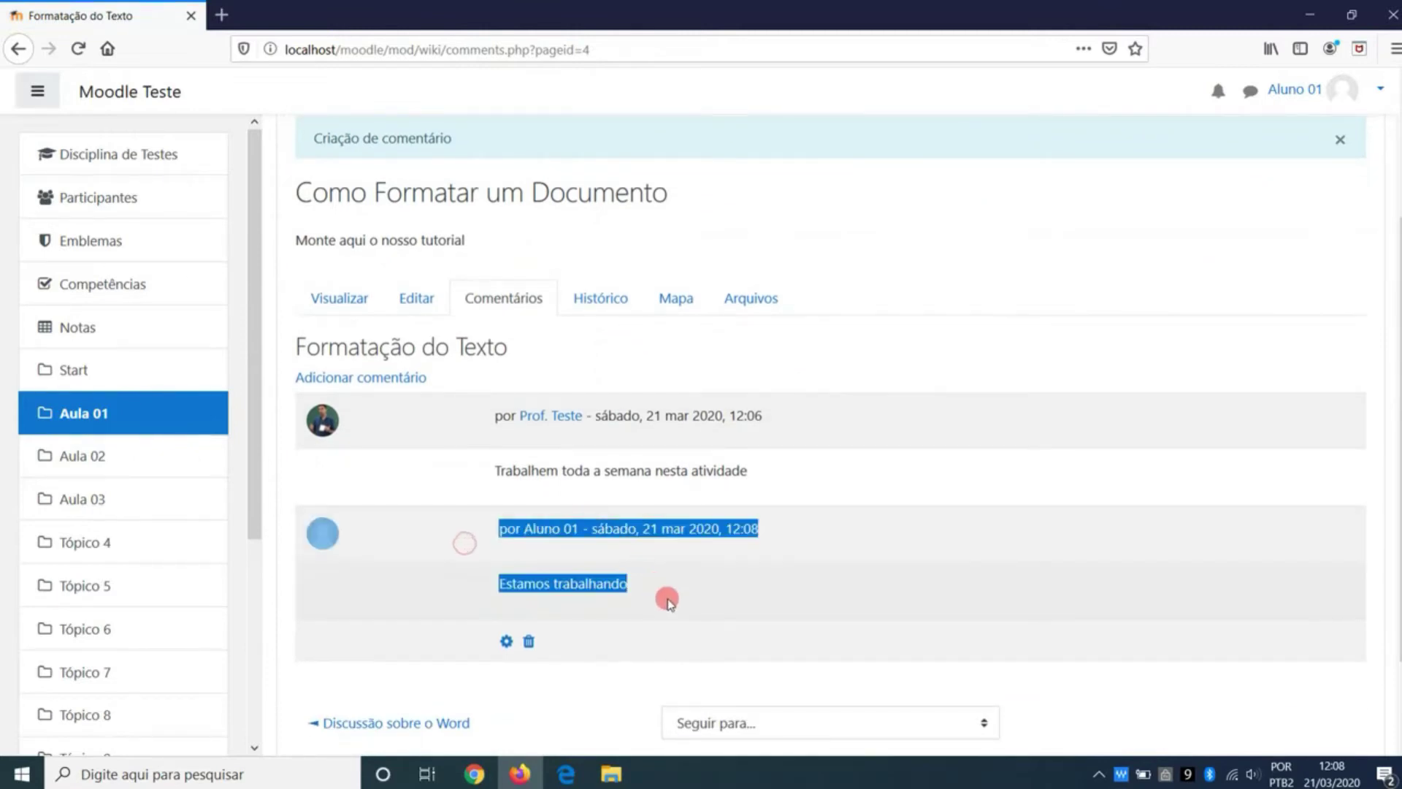
pyautogui.click(688, 594)
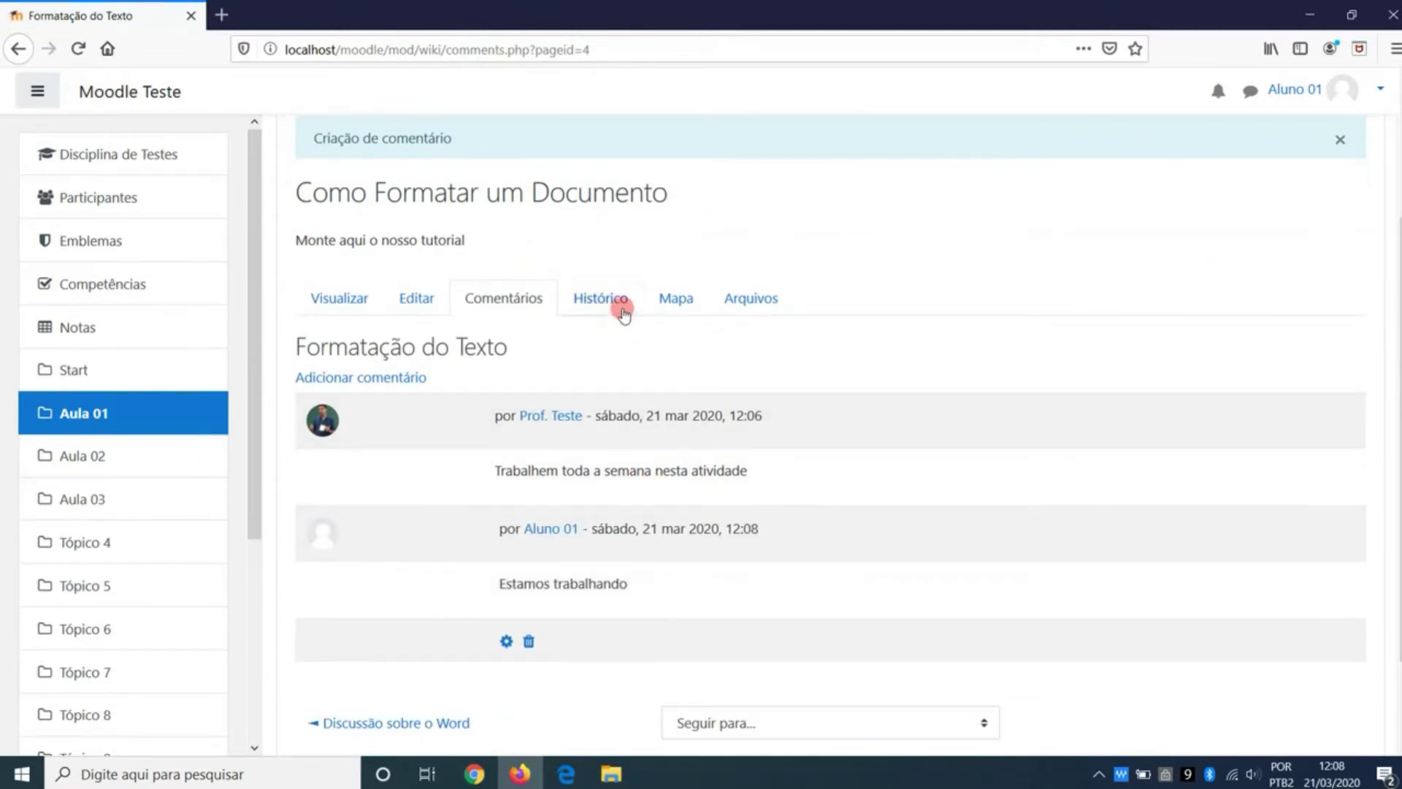
pyautogui.click(623, 310)
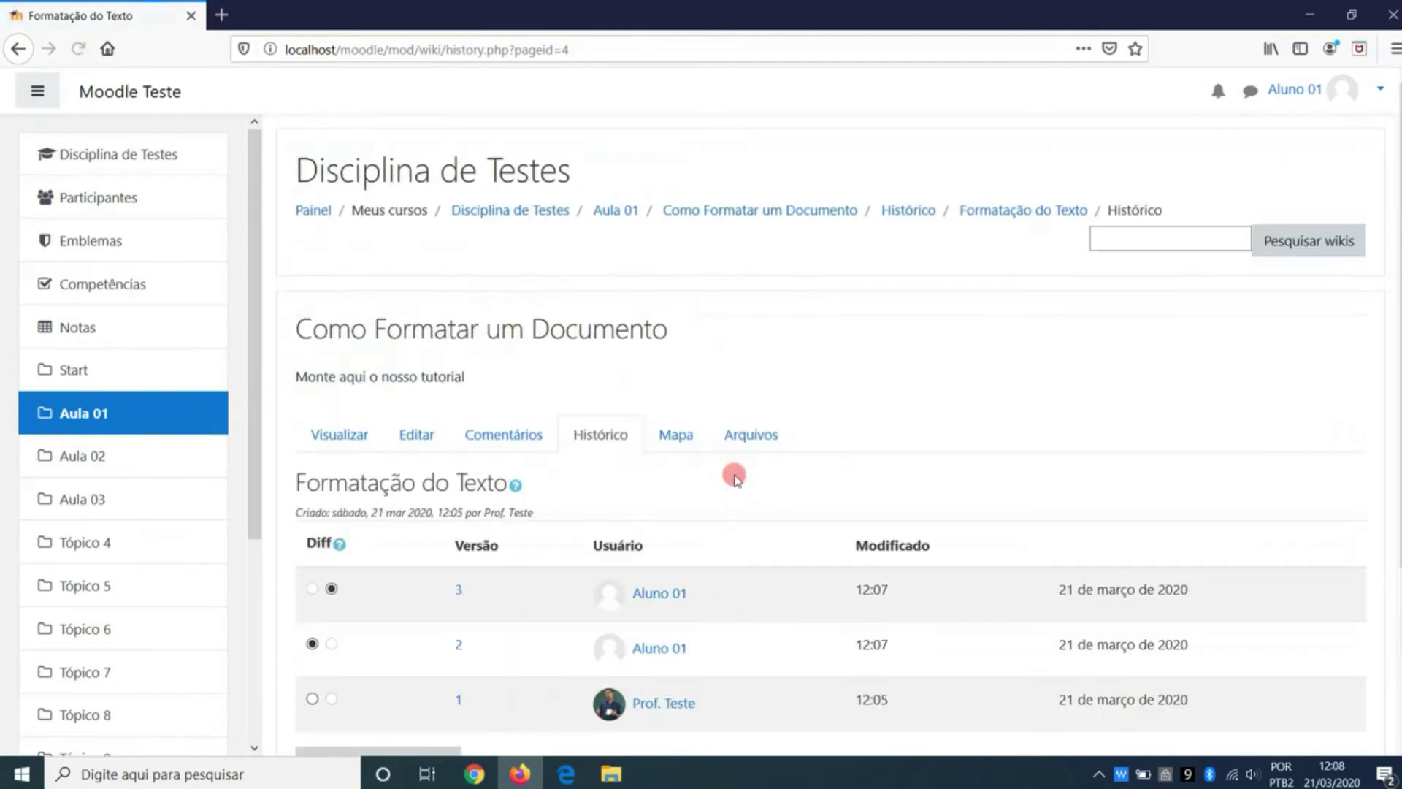
pyautogui.scroll(-3, 734, 478)
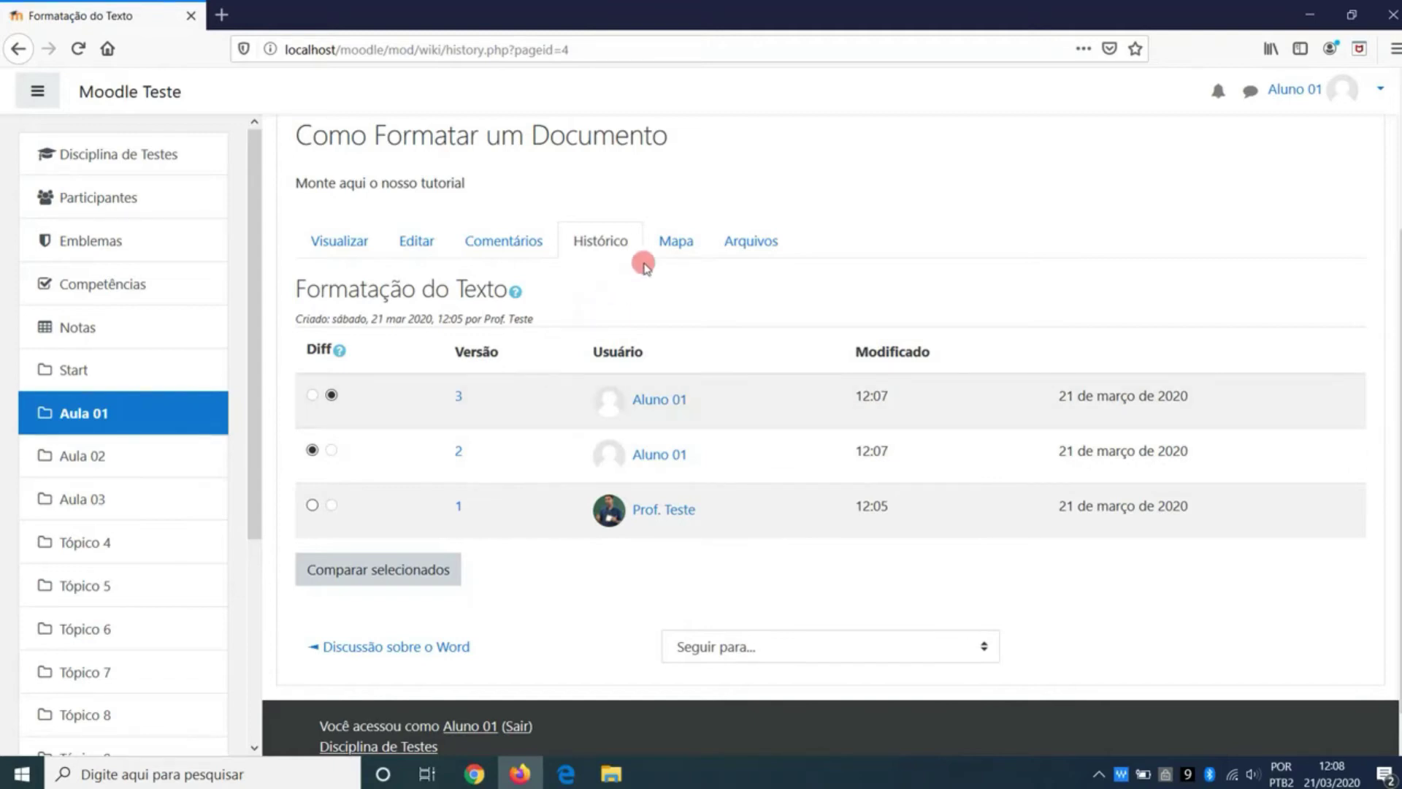
pyautogui.click(319, 242)
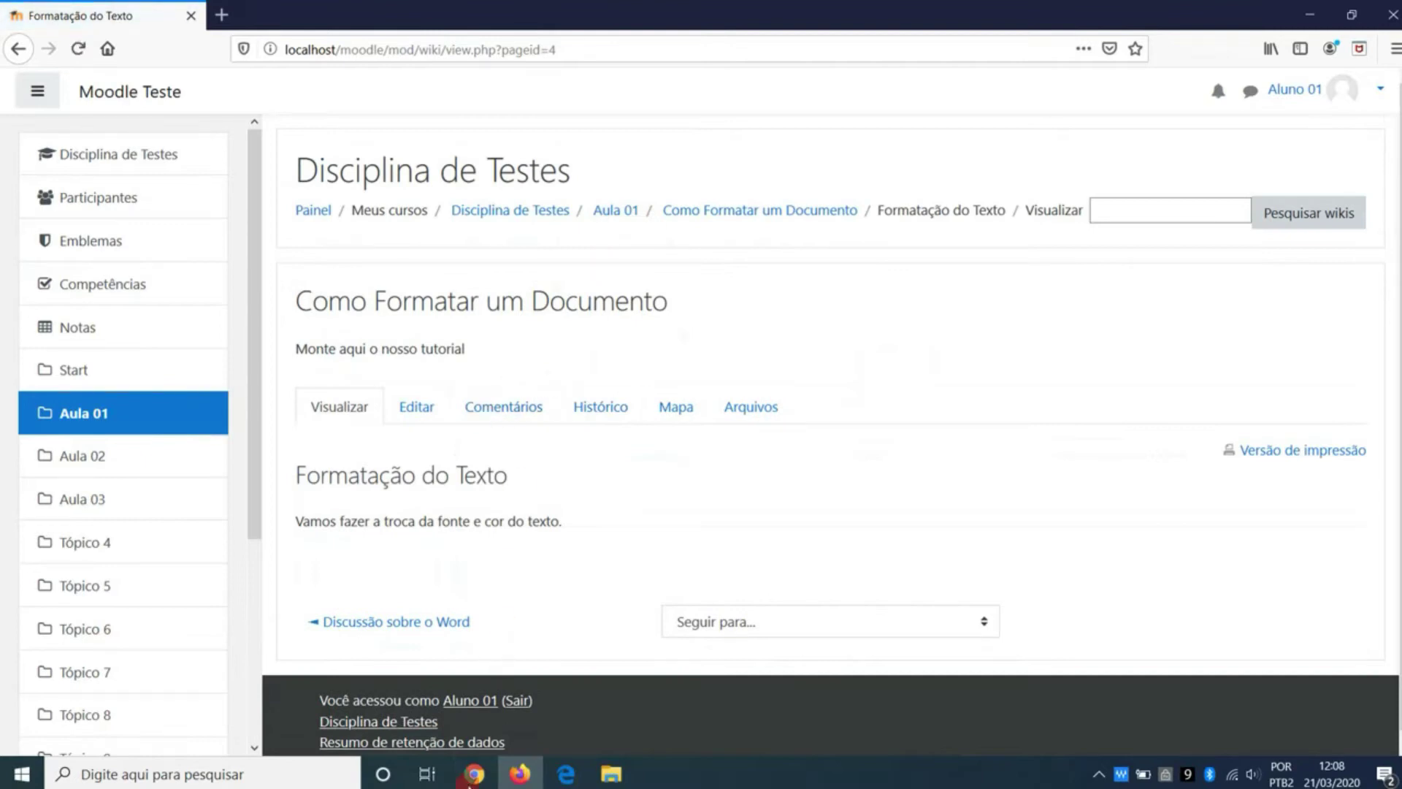
# Step: Switch to the teacher session in Chrome, refresh the wiki page and check its text, comments and version history
pyautogui.click(474, 774)
pyautogui.click(79, 48)
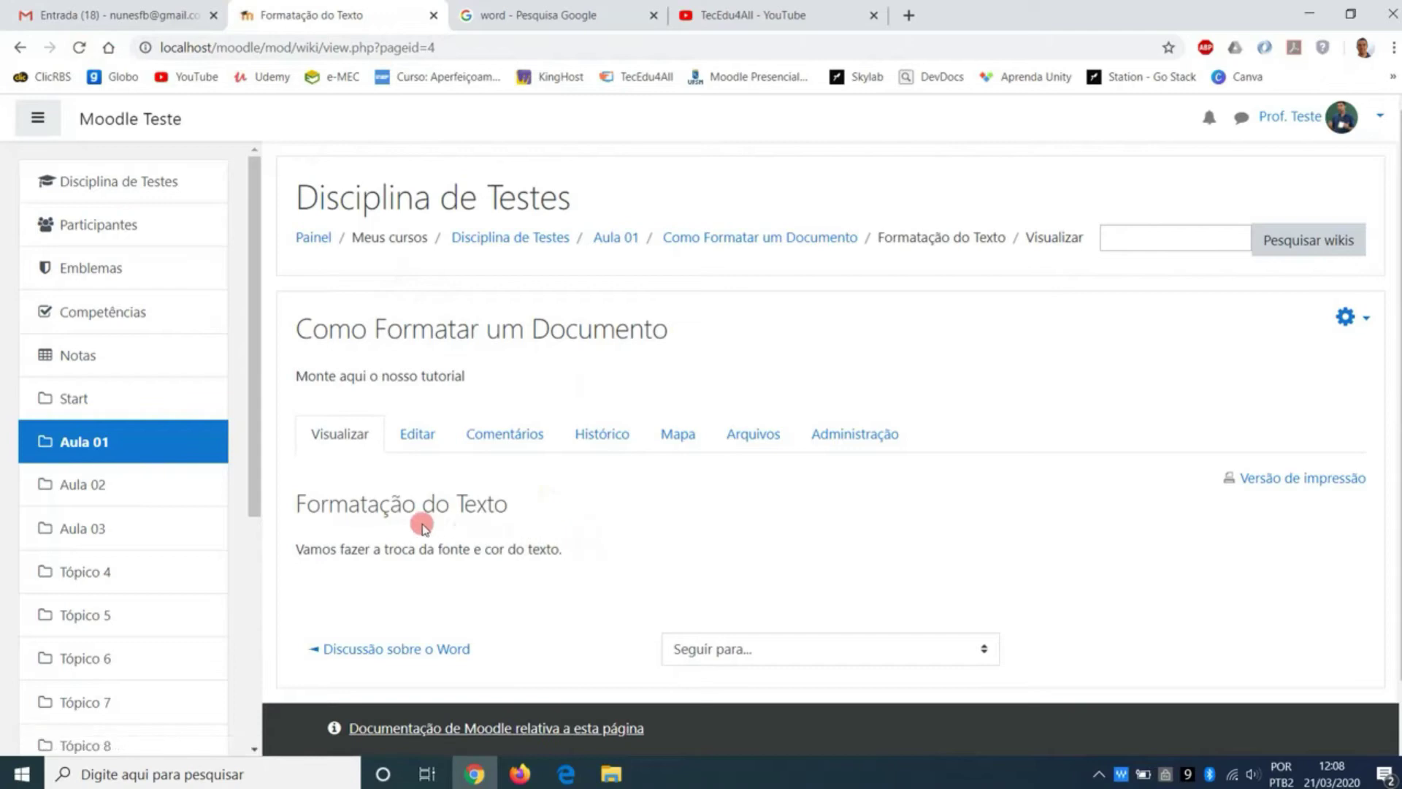
pyautogui.moveTo(310, 549); pyautogui.dragTo(585, 553)
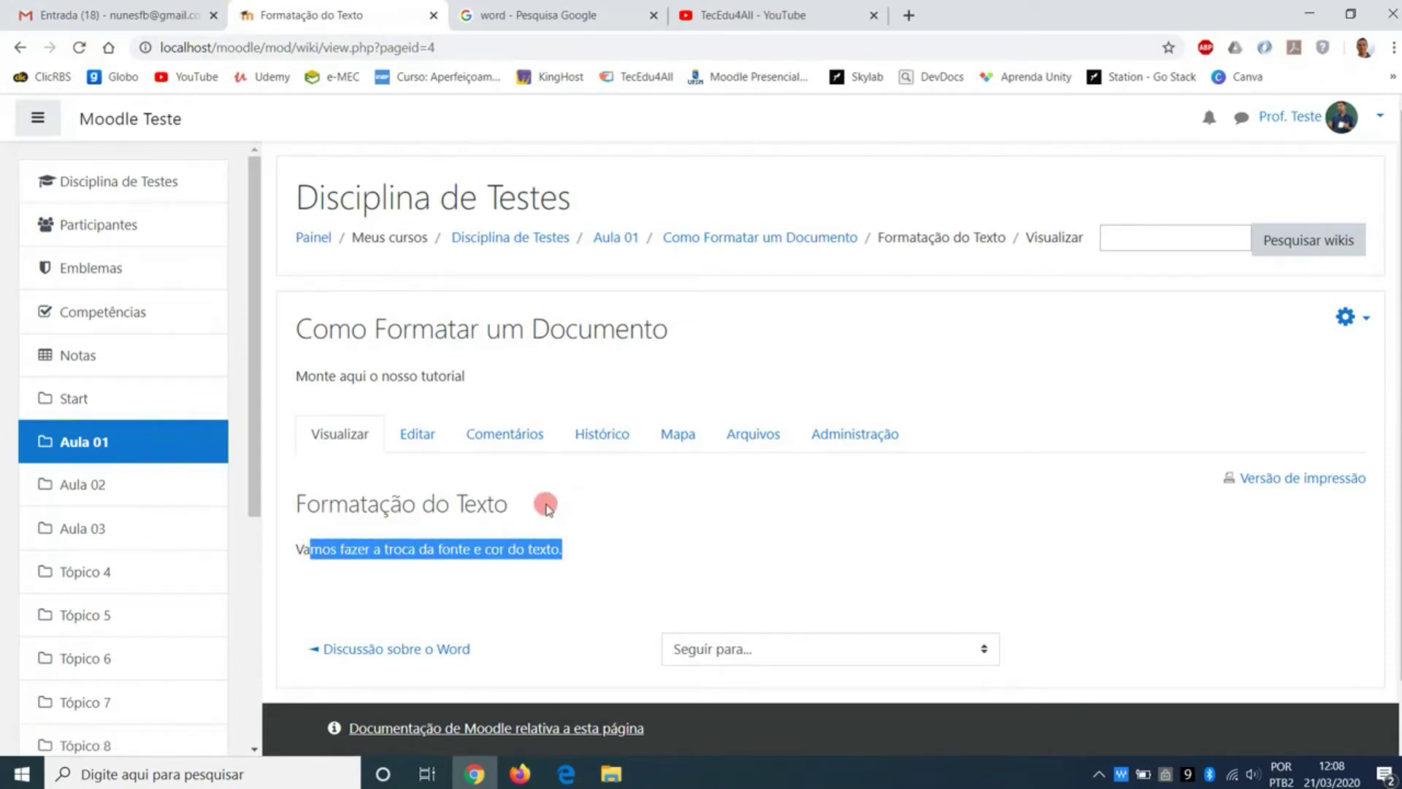
pyautogui.click(541, 430)
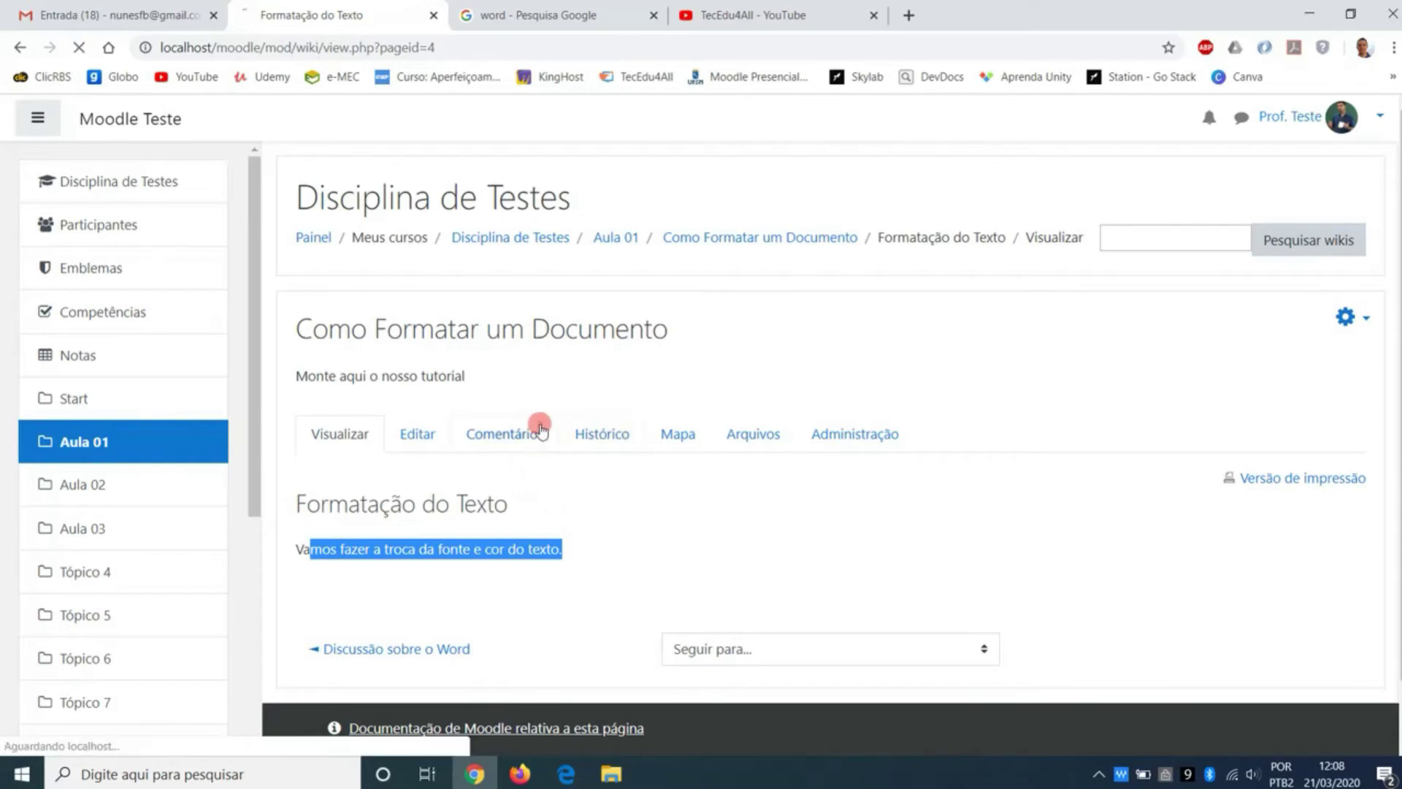
pyautogui.scroll(-3, 577, 475)
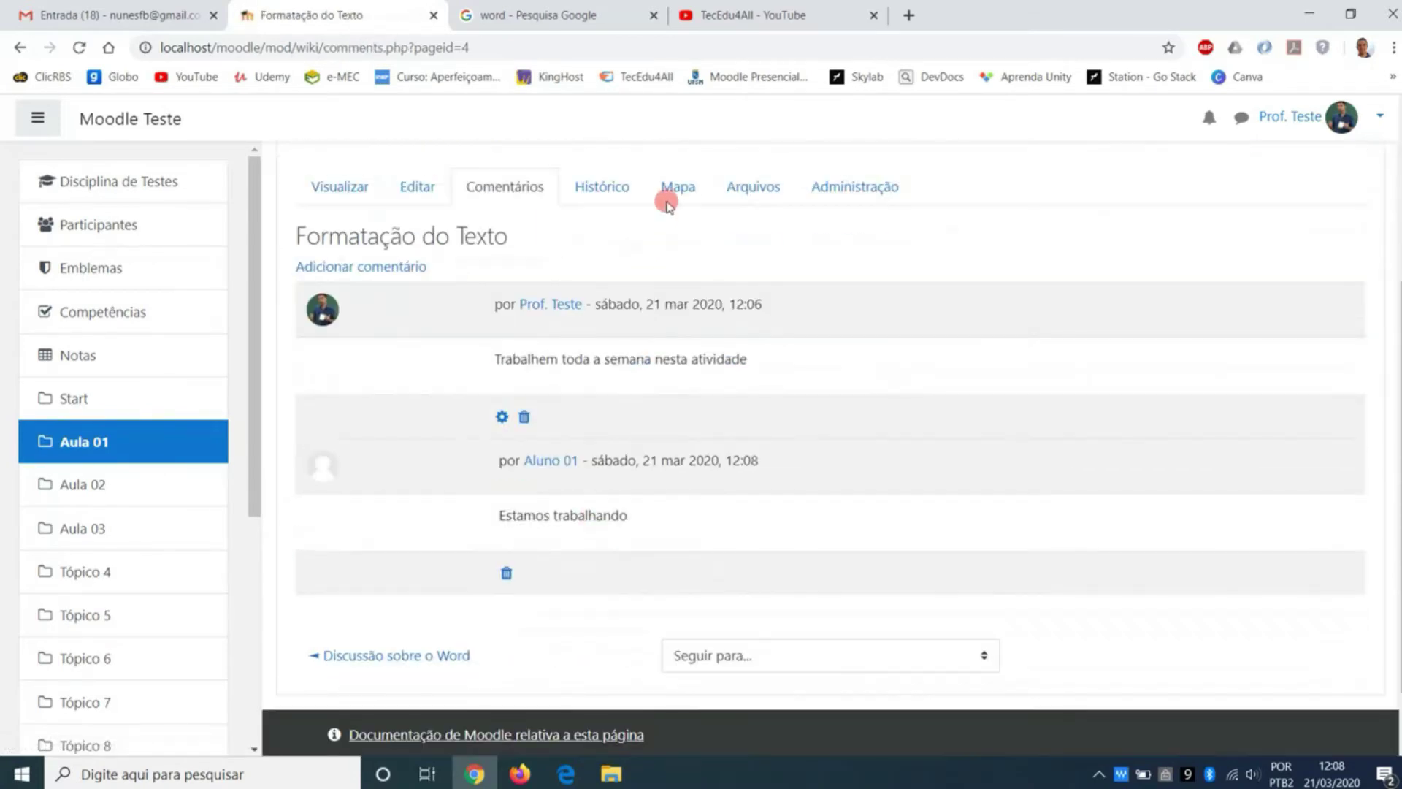
pyautogui.click(624, 193)
pyautogui.scroll(-3, 694, 438)
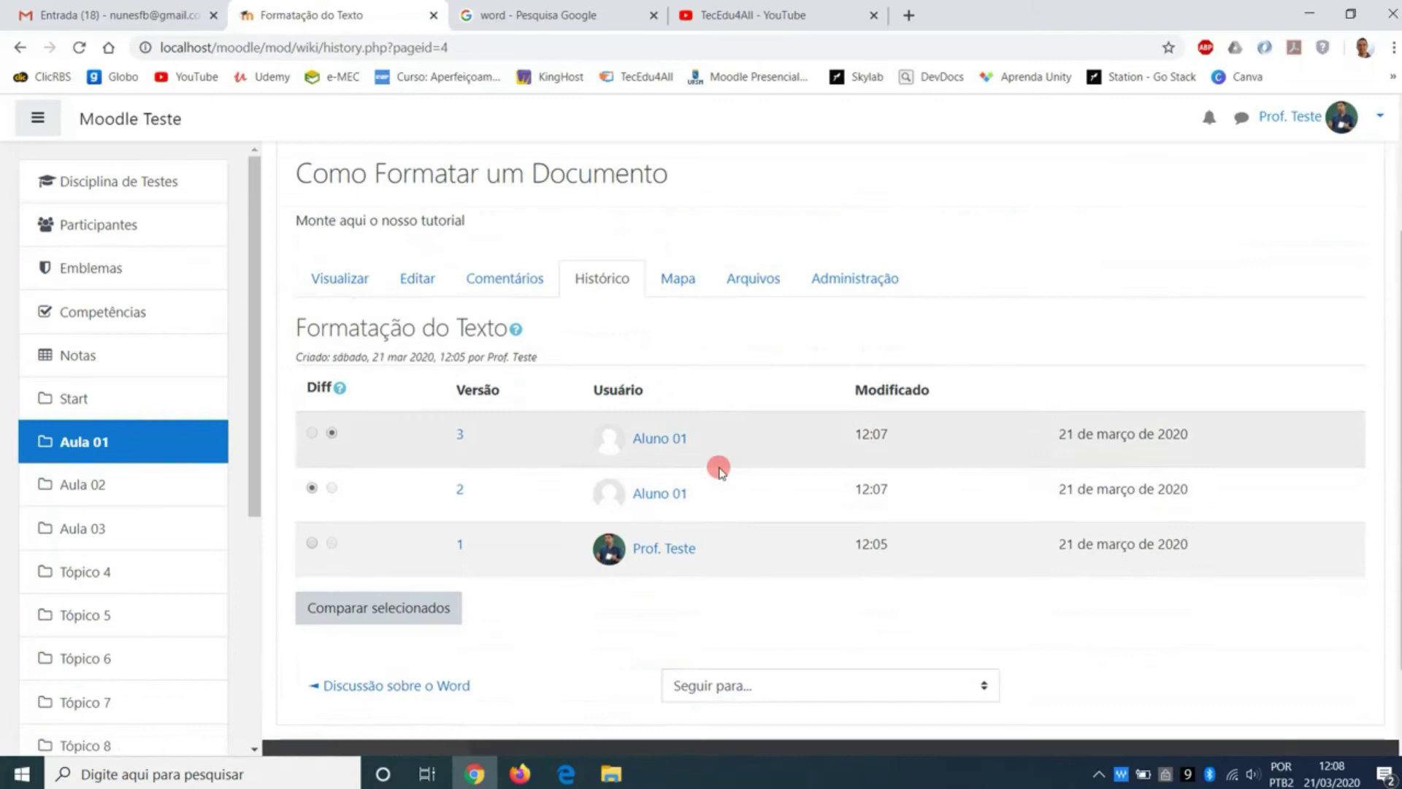
pyautogui.scroll(3, 776, 470)
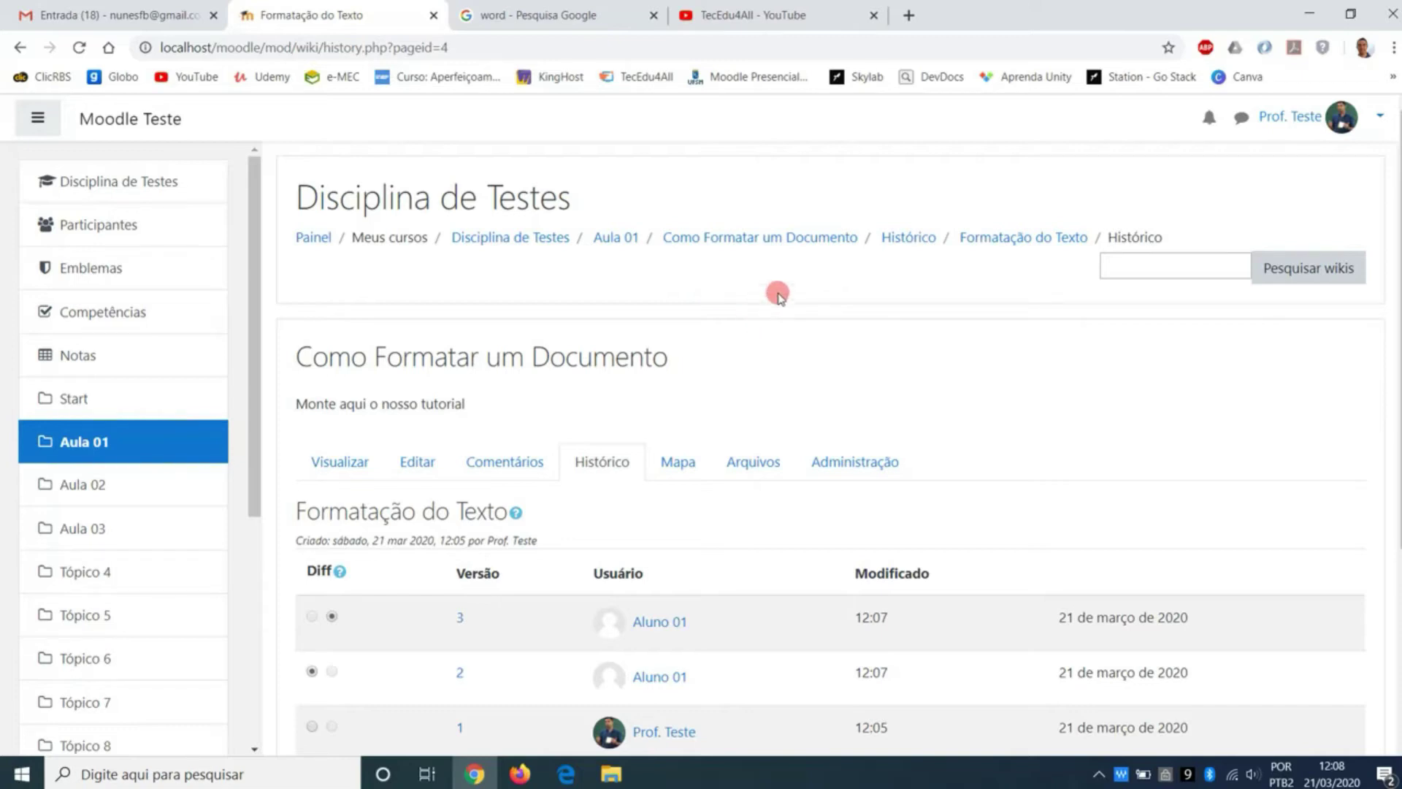
# Step: Return to the Aula 01 section of the course and start adding a new Wiki activity there
pyautogui.click(632, 239)
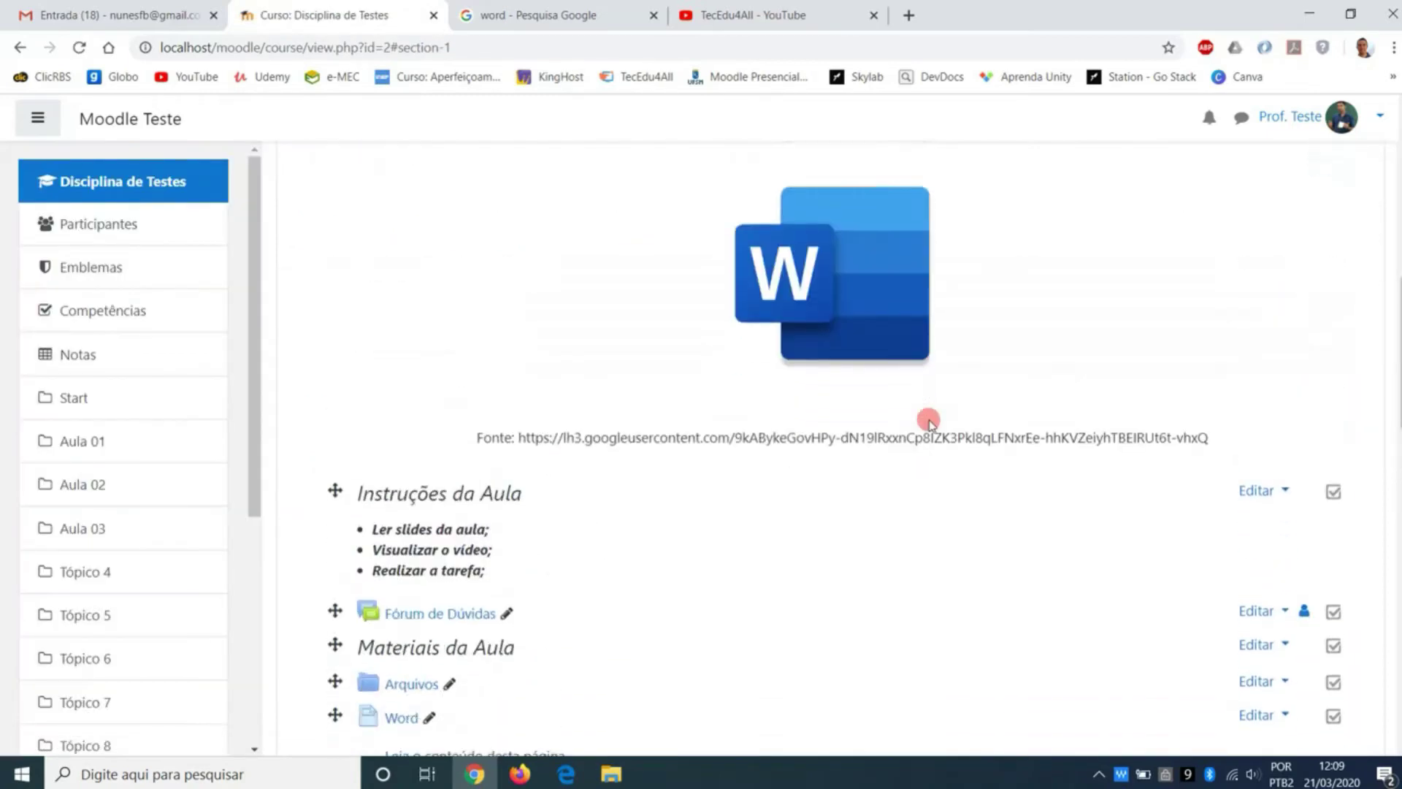
pyautogui.scroll(-7, 926, 424)
pyautogui.click(1227, 369)
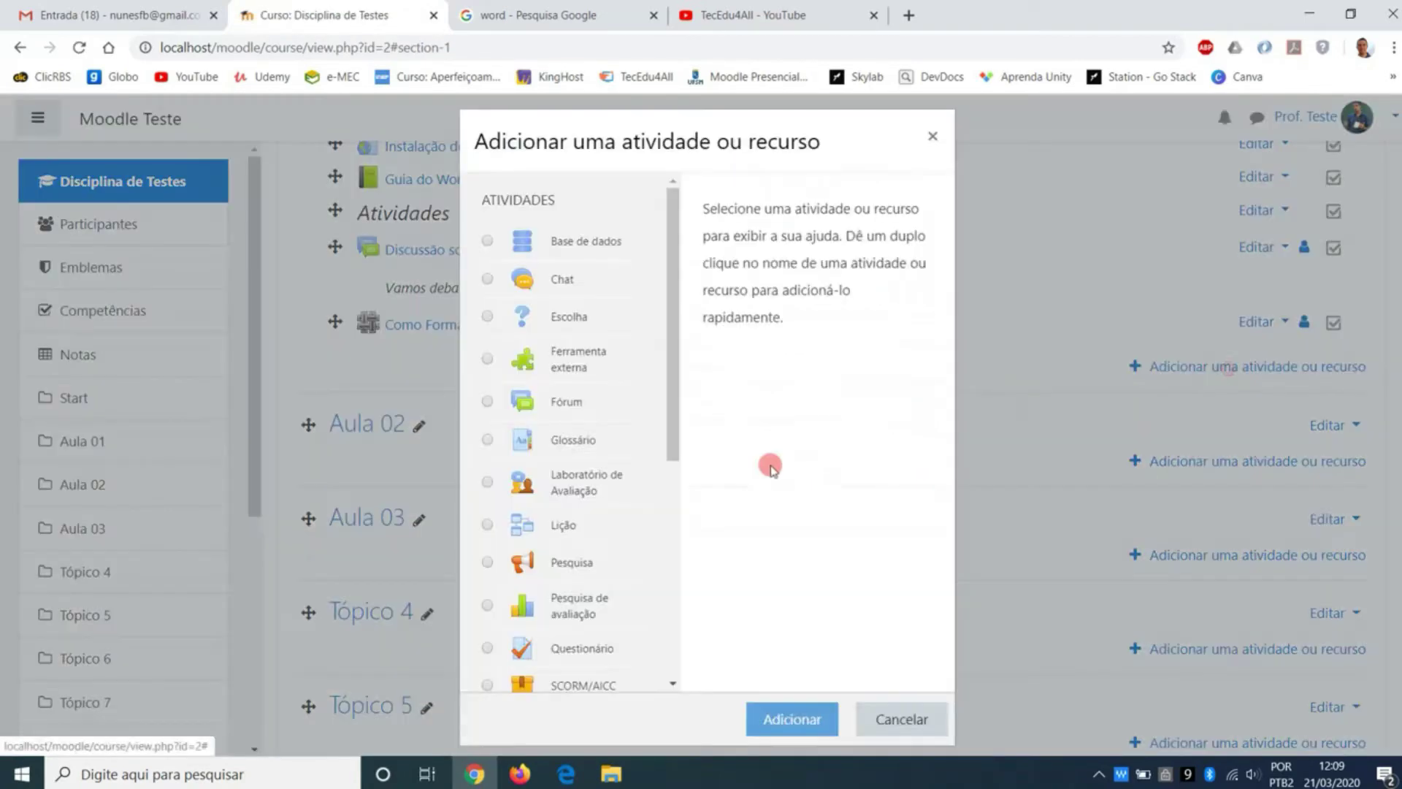
pyautogui.scroll(-5, 646, 489)
pyautogui.click(566, 349)
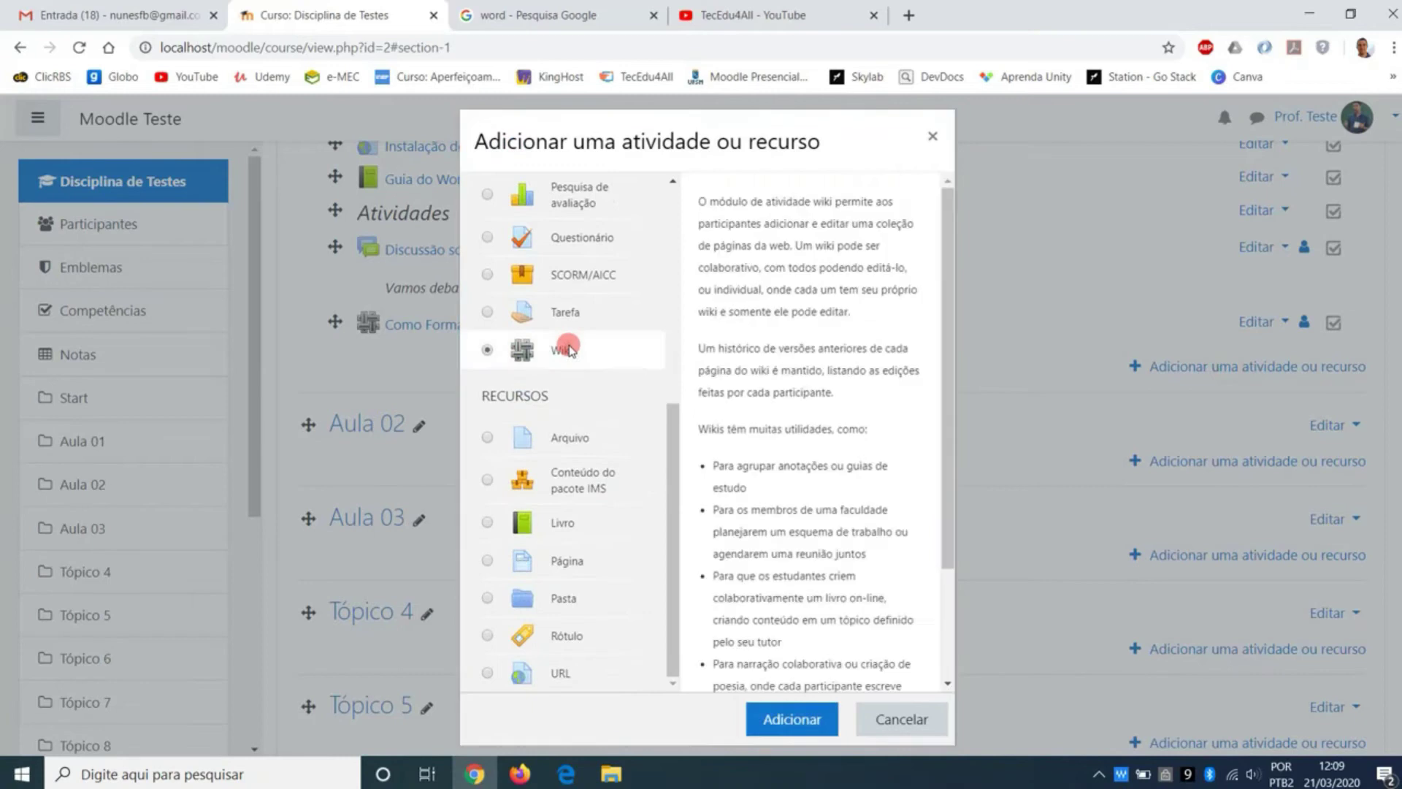
pyautogui.click(804, 720)
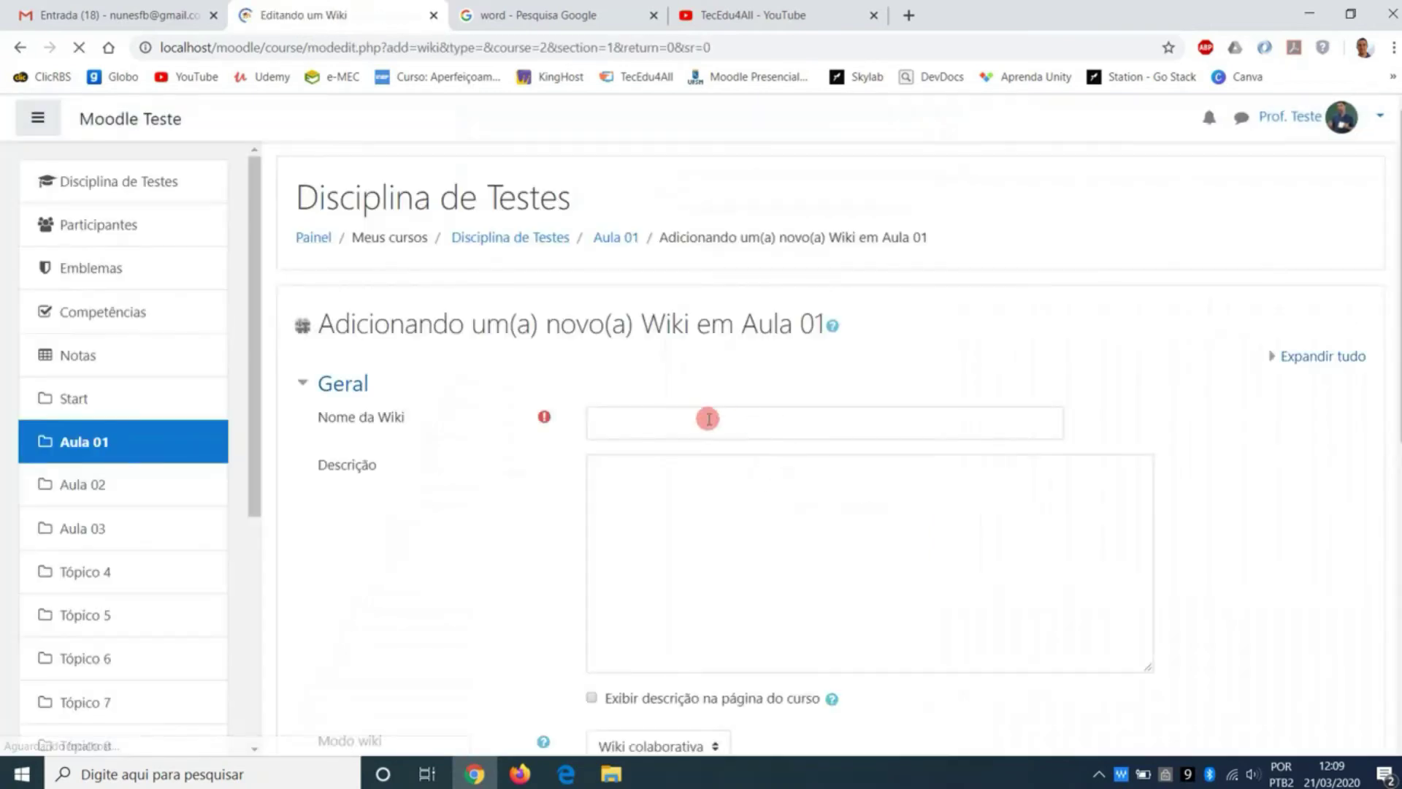
# Step: Name the wiki "Criar Sumário no Word" and enter the description "Diga como você cria um sumário no Word"
pyautogui.click(731, 431)
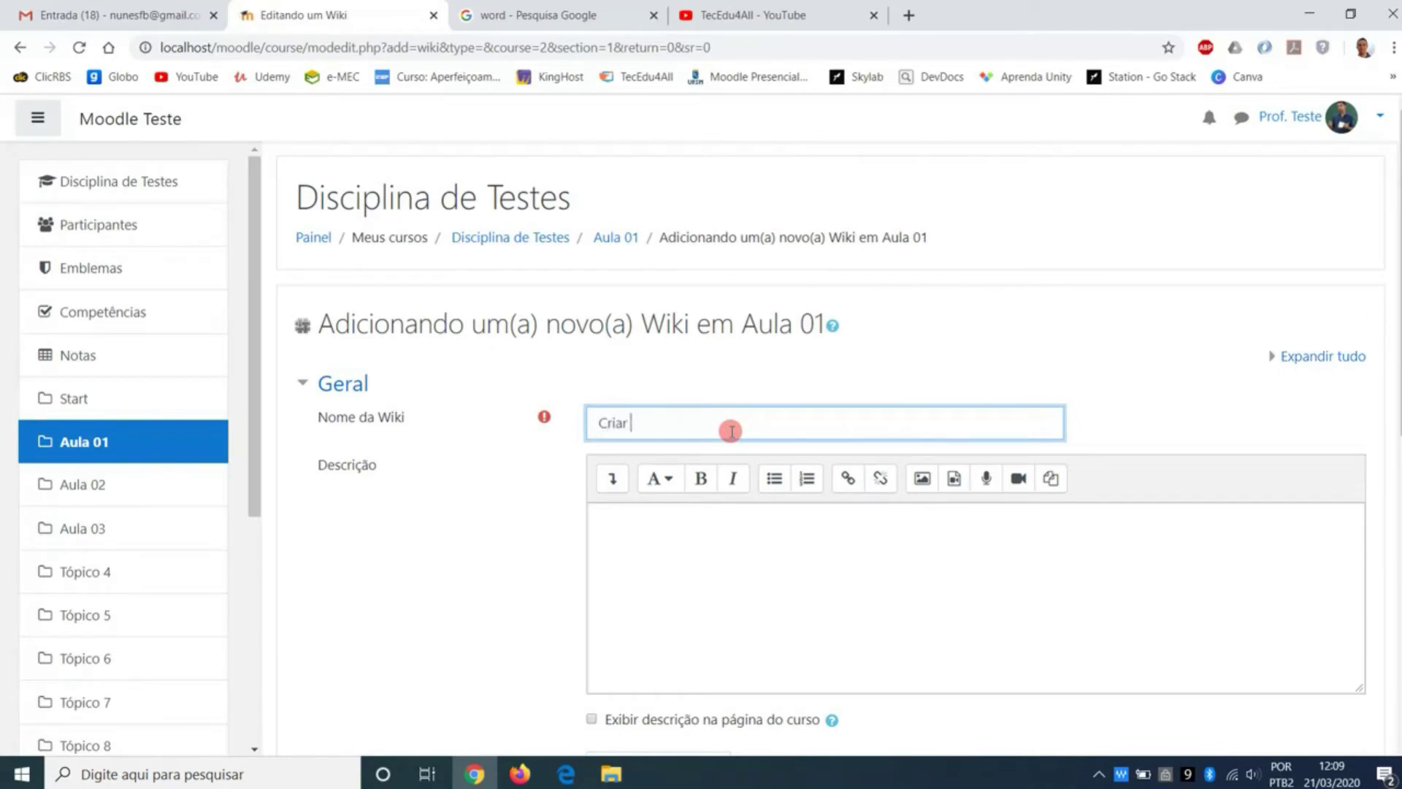
pyautogui.write('Criar Sumário')
pyautogui.press('Tab')
pyautogui.press('Tab')
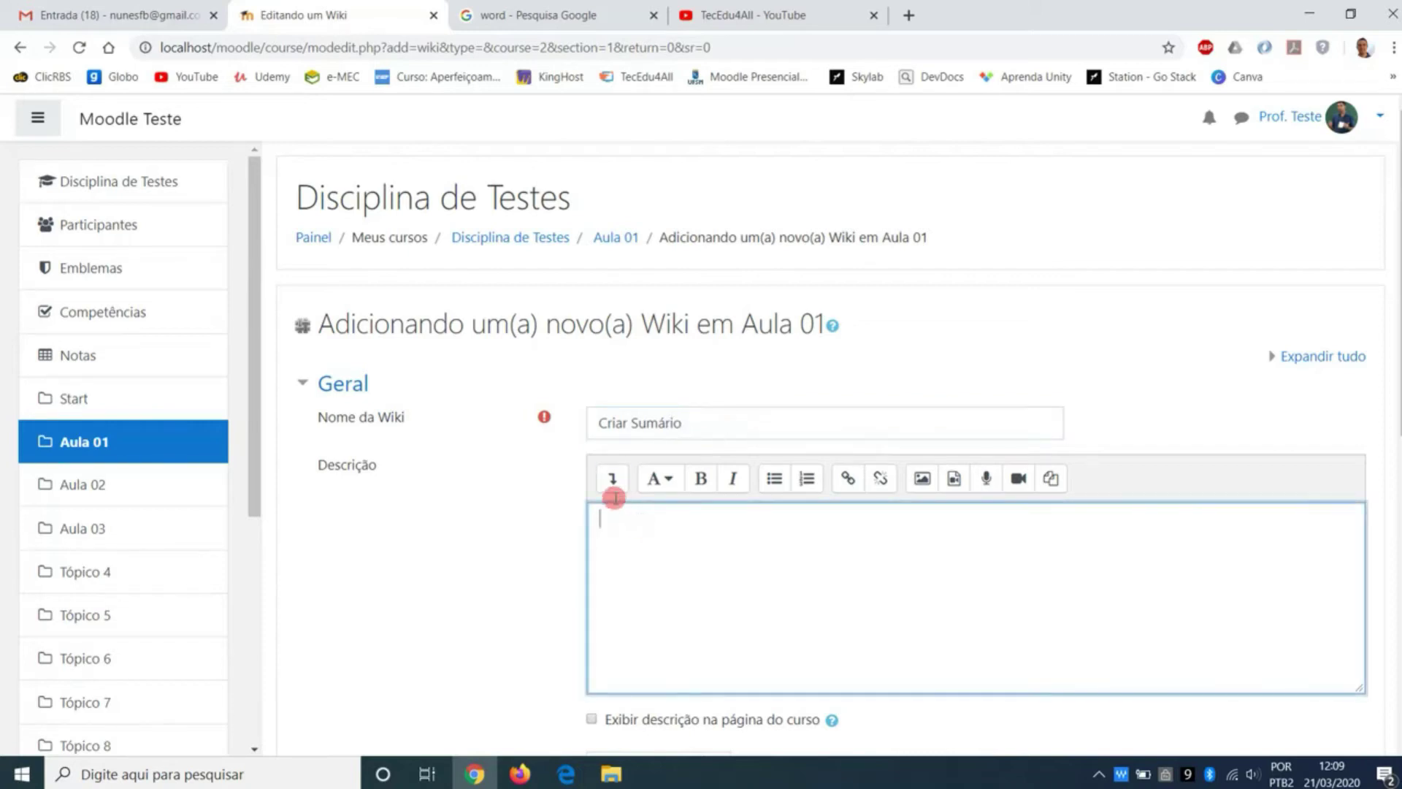
pyautogui.click(613, 488)
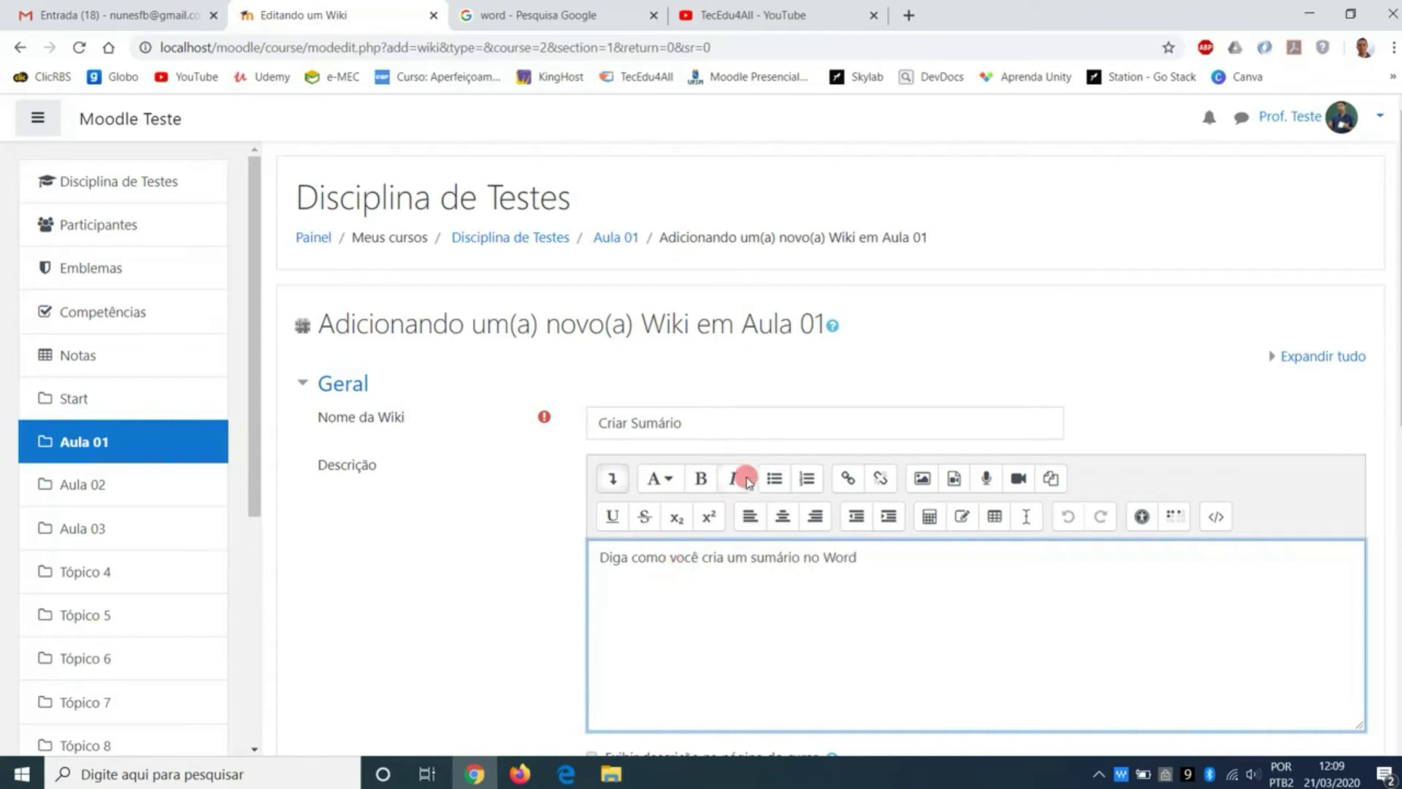
pyautogui.click(760, 426)
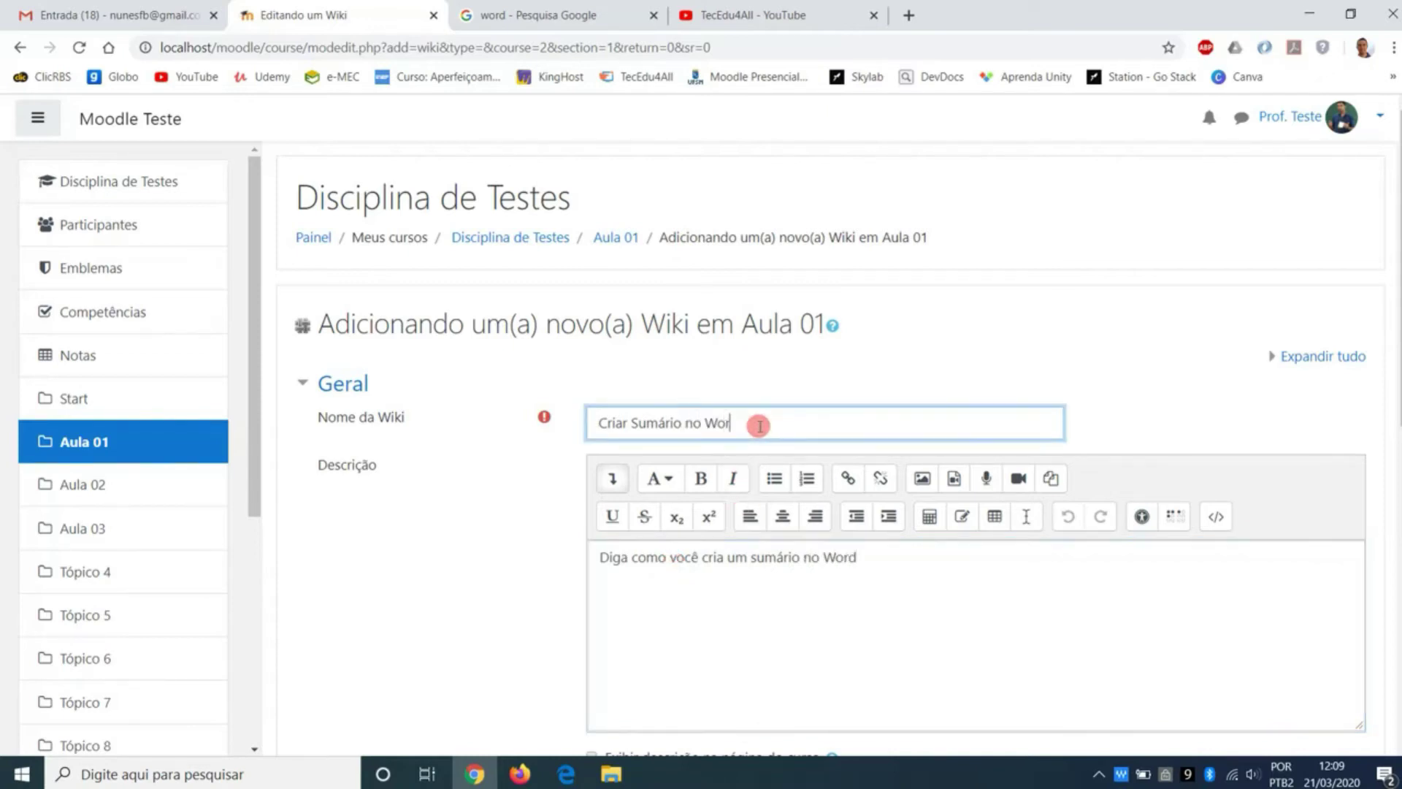
# Step: Set the wiki mode to Wiki individual, name the first page "Tutorial", and save the activity, returning to the course
pyautogui.scroll(-5, 760, 426)
pyautogui.click(678, 439)
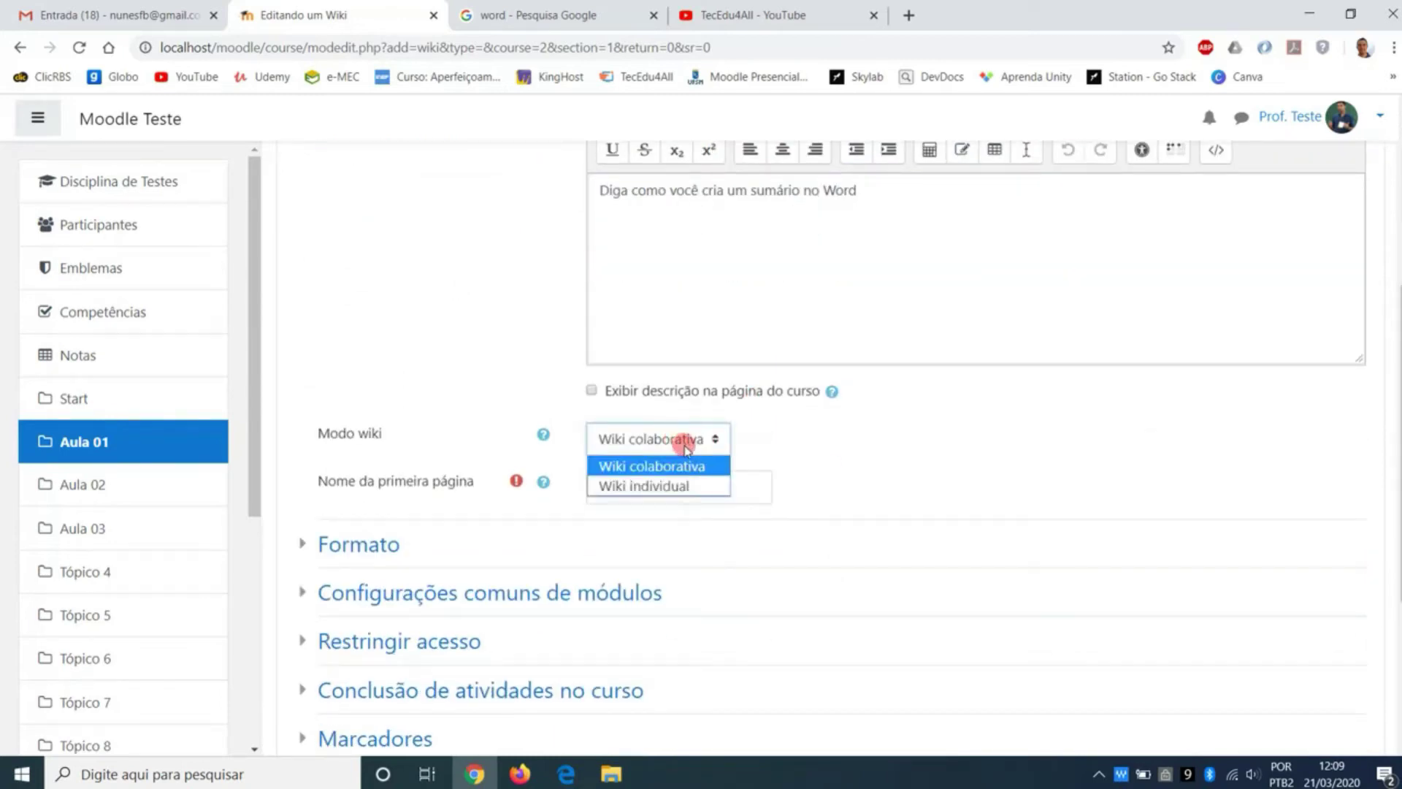
pyautogui.click(686, 485)
pyautogui.scroll(-1, 881, 465)
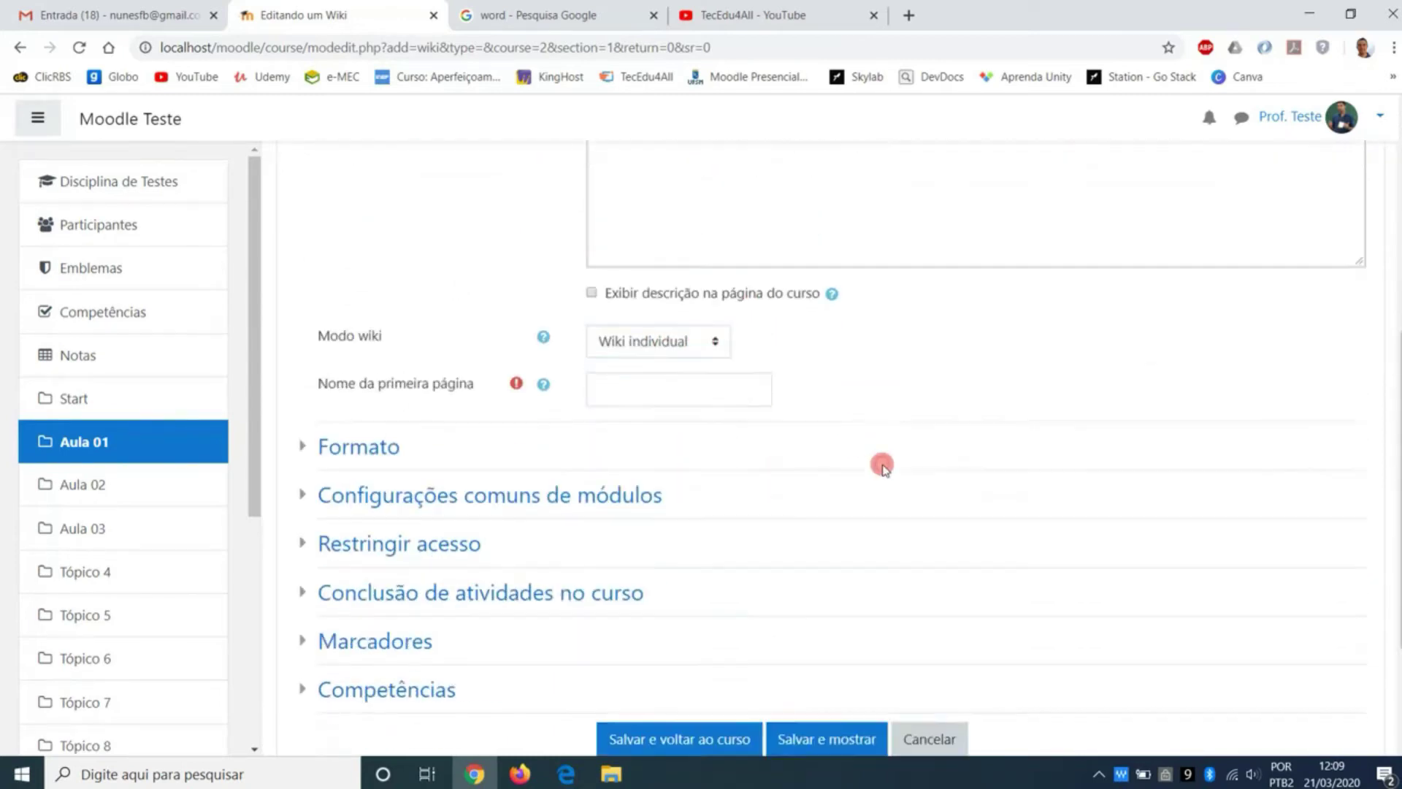
pyautogui.scroll(-1, 883, 466)
pyautogui.click(739, 311)
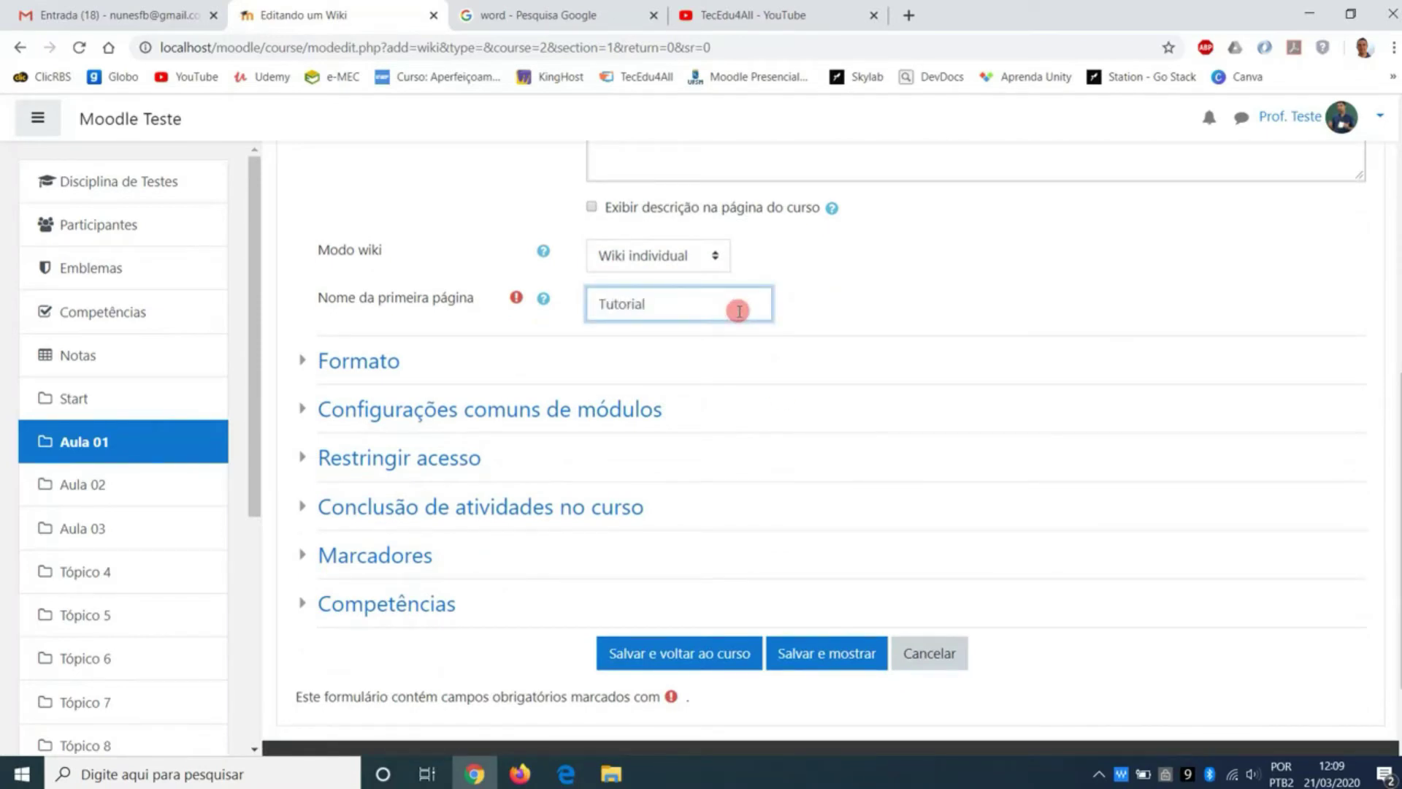
pyautogui.click(303, 357)
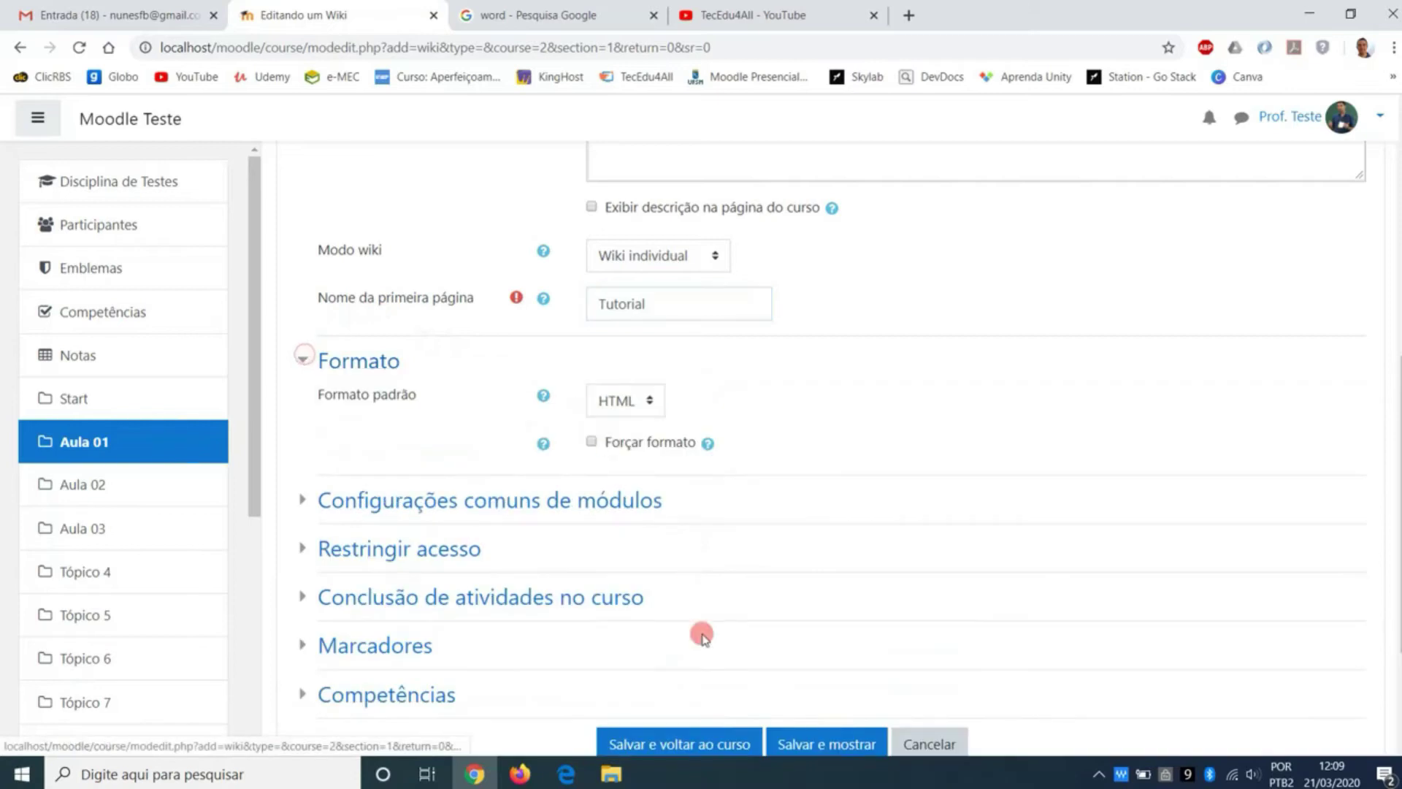
pyautogui.click(719, 744)
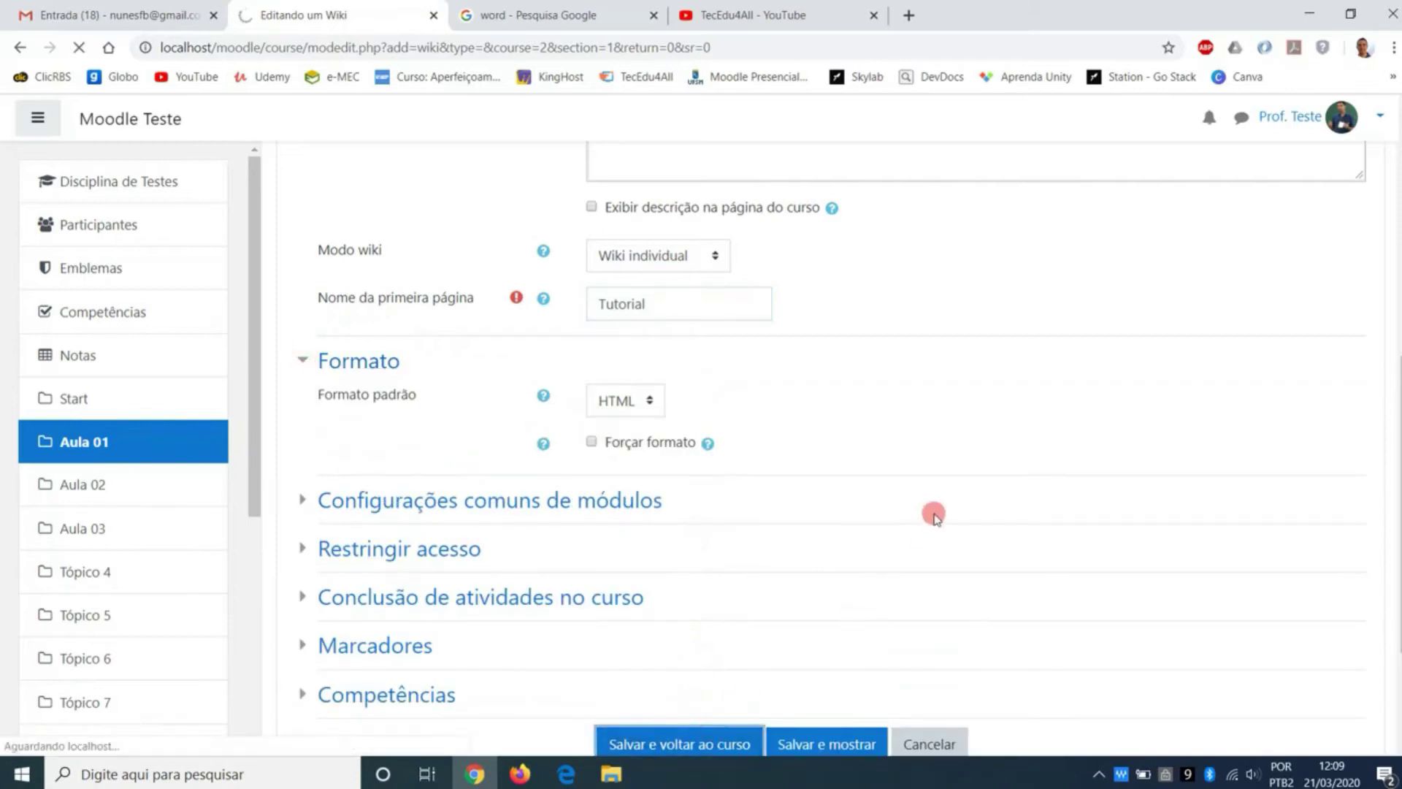
# Step: Open the Criar Sumário no Word wiki in Aula 01 and create its Tutorial page
pyautogui.scroll(-10, 927, 511)
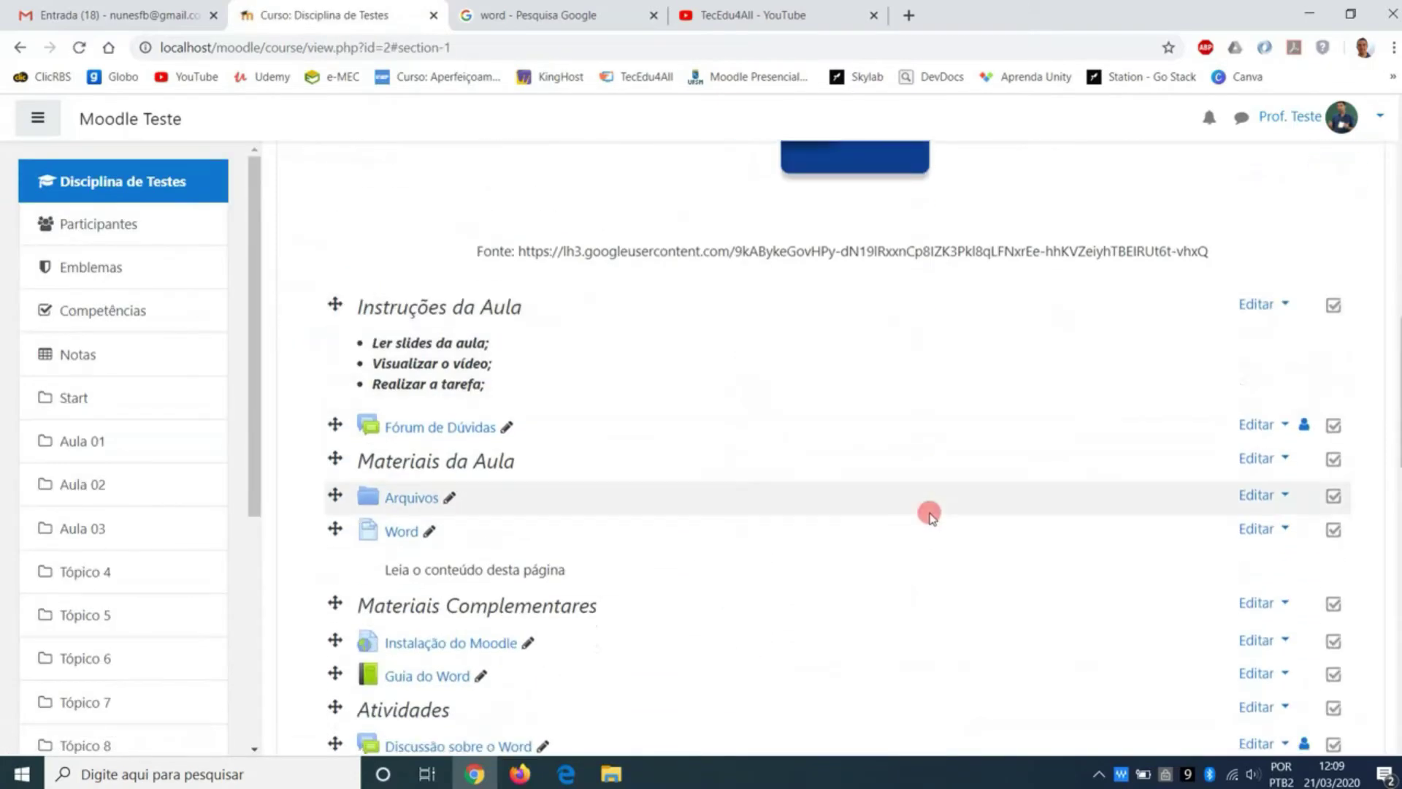
pyautogui.scroll(-2, 904, 511)
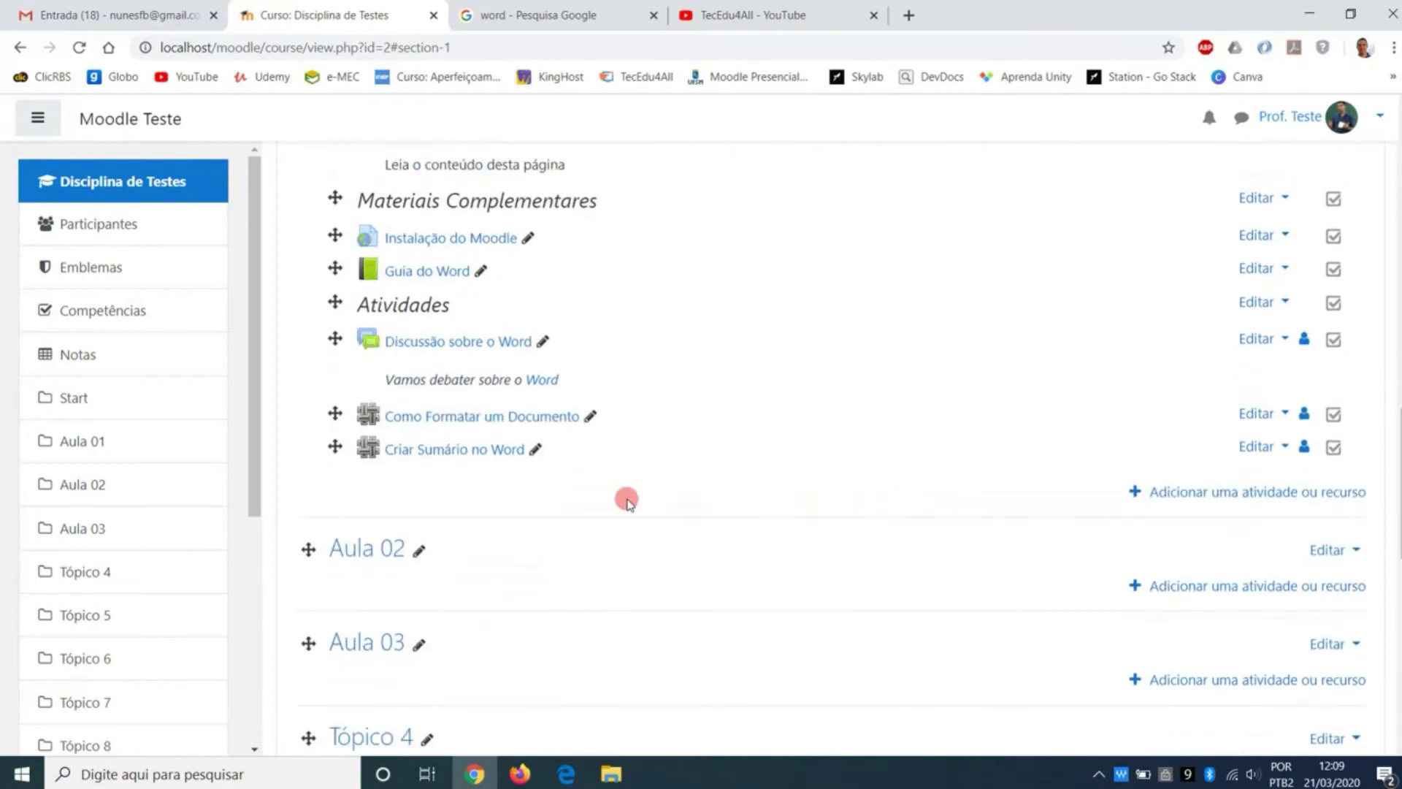
pyautogui.click(475, 450)
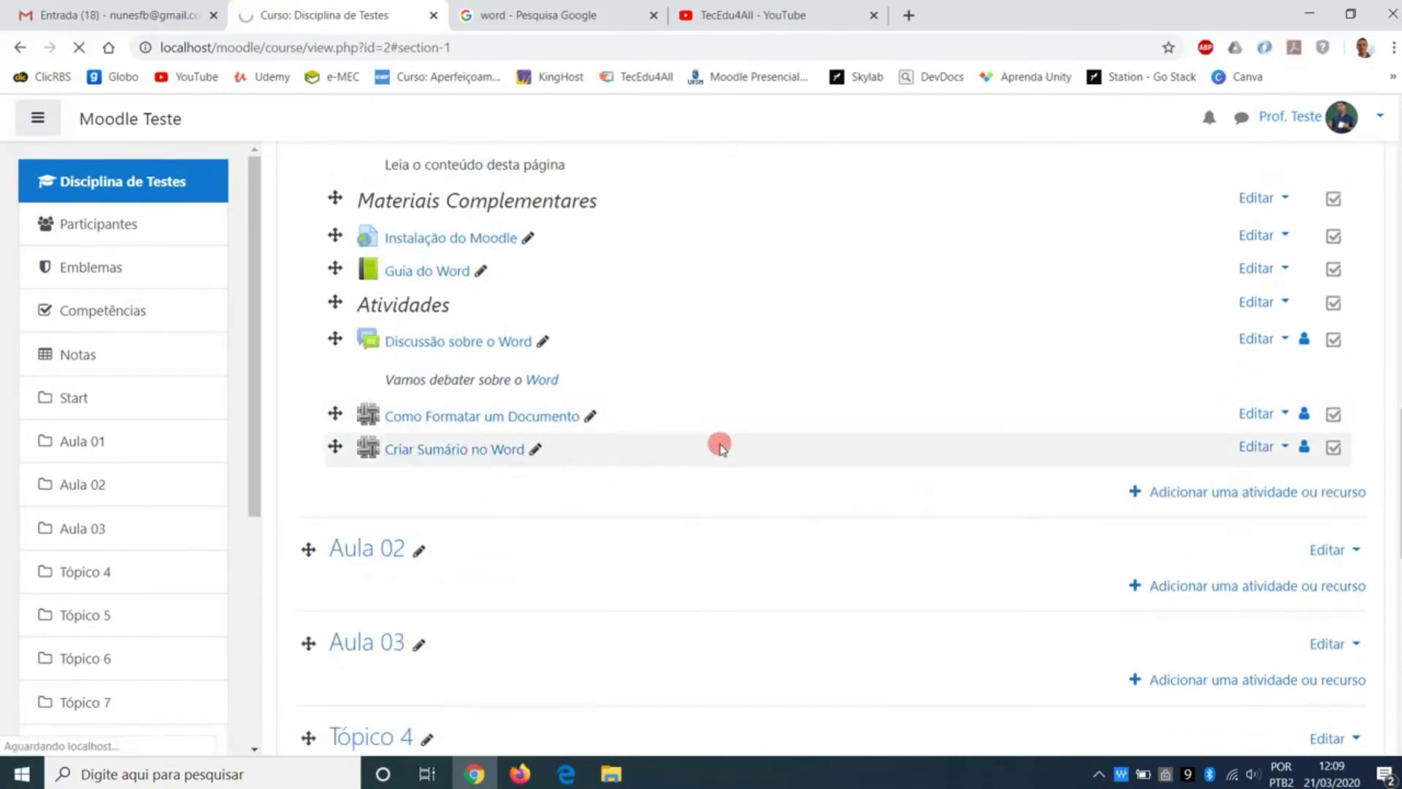
pyautogui.scroll(-3, 702, 453)
pyautogui.click(661, 481)
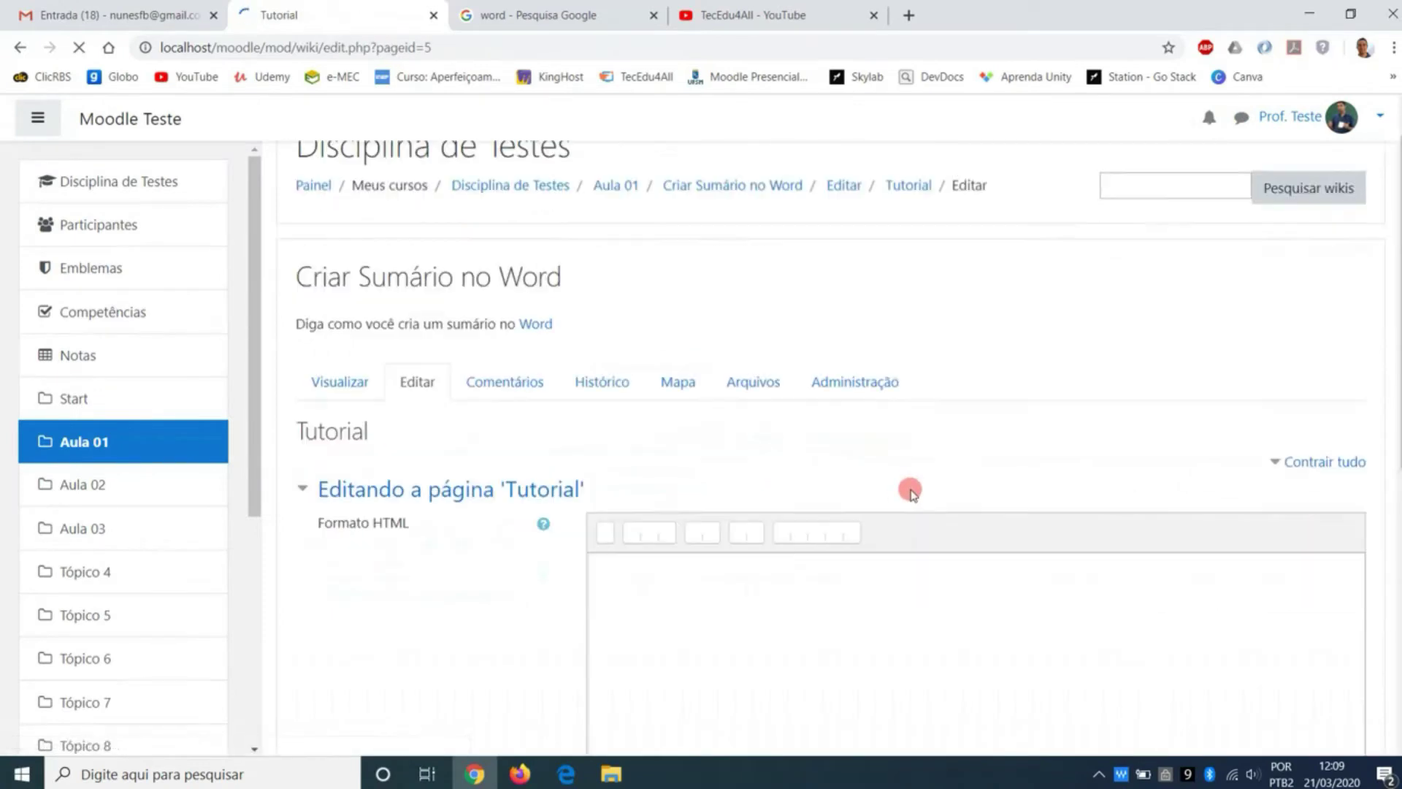
# Step: Write "Vamos lá!" as the teacher's content of the Tutorial page and save it
pyautogui.scroll(-3, 738, 385)
pyautogui.scroll(3, 761, 350)
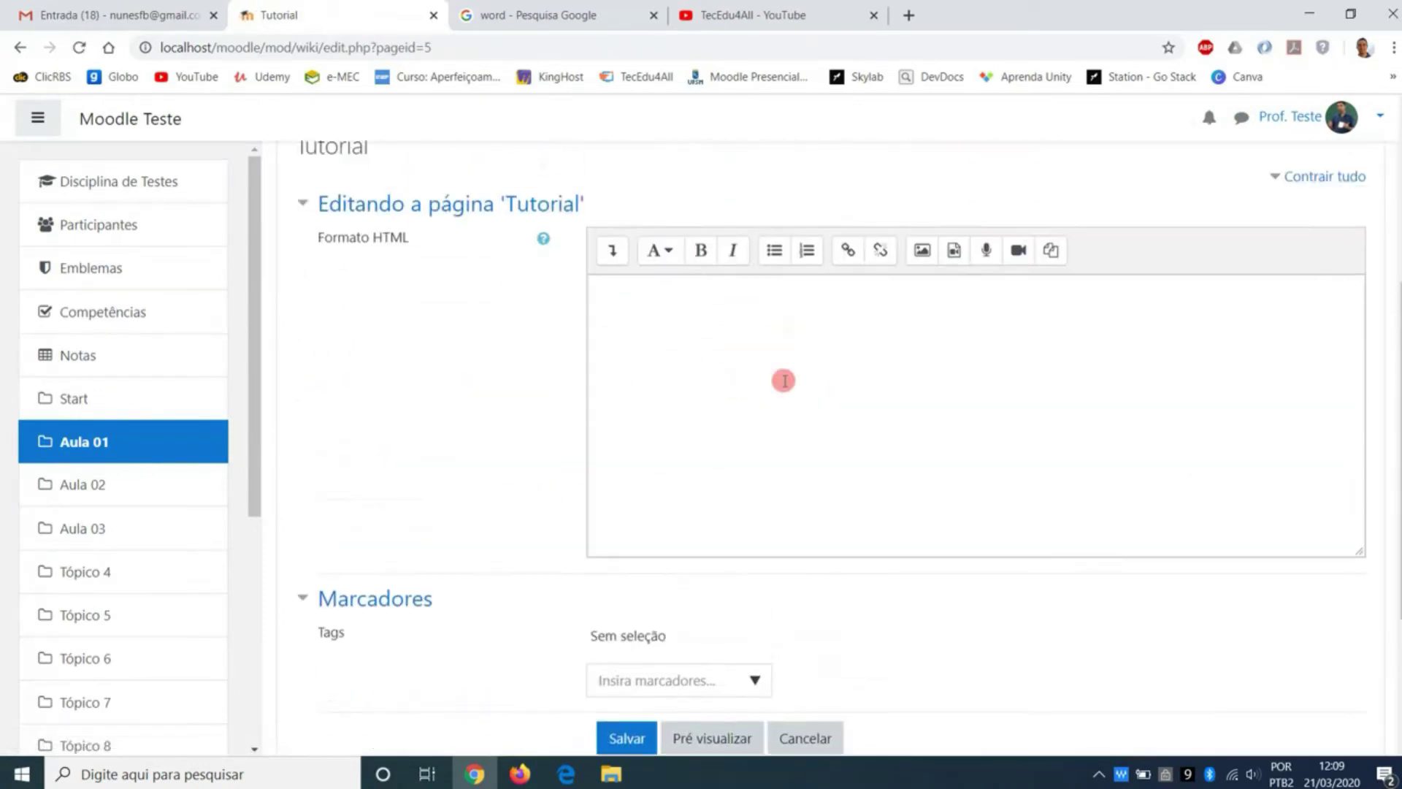
pyautogui.click(786, 417)
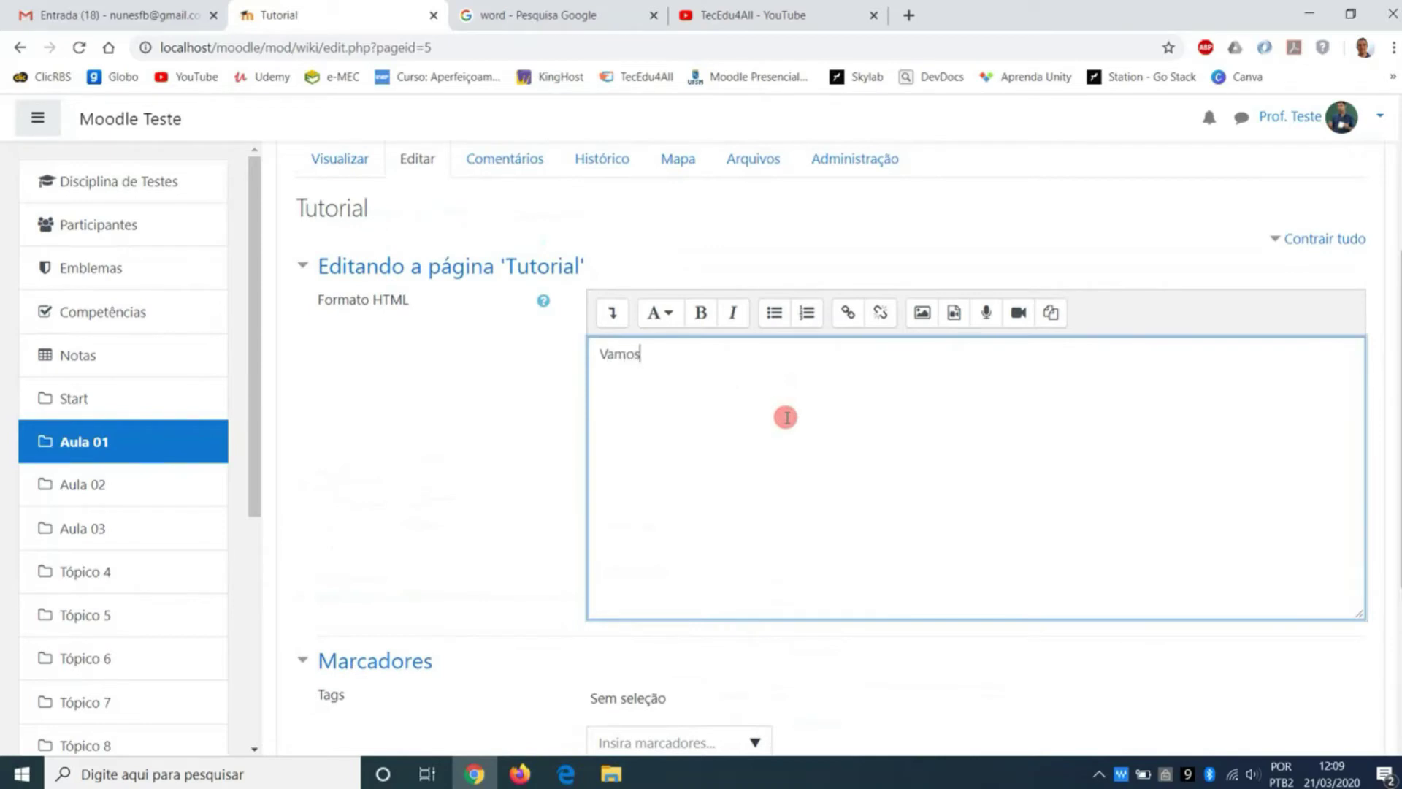
pyautogui.scroll(-5, 786, 417)
pyautogui.click(628, 497)
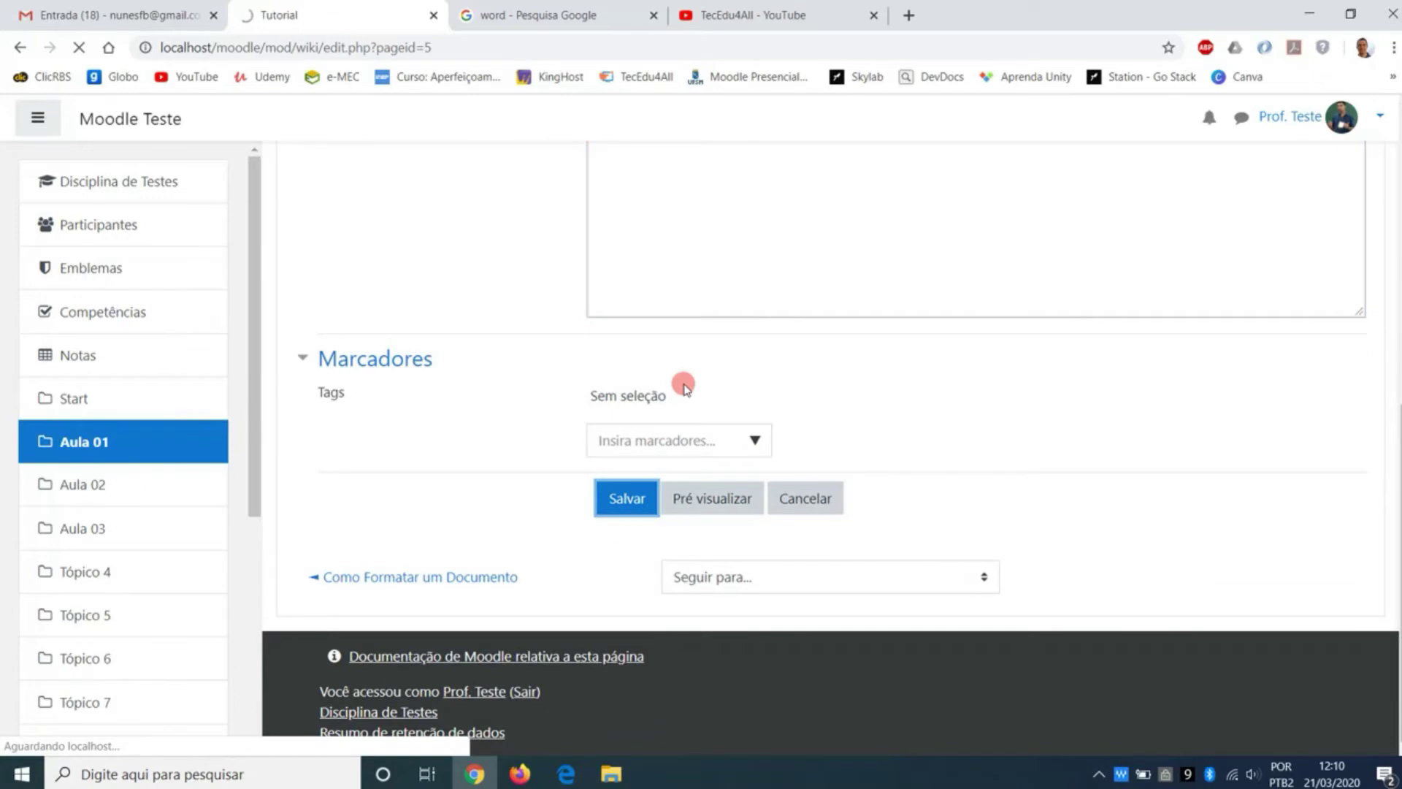
pyautogui.scroll(-1, 729, 401)
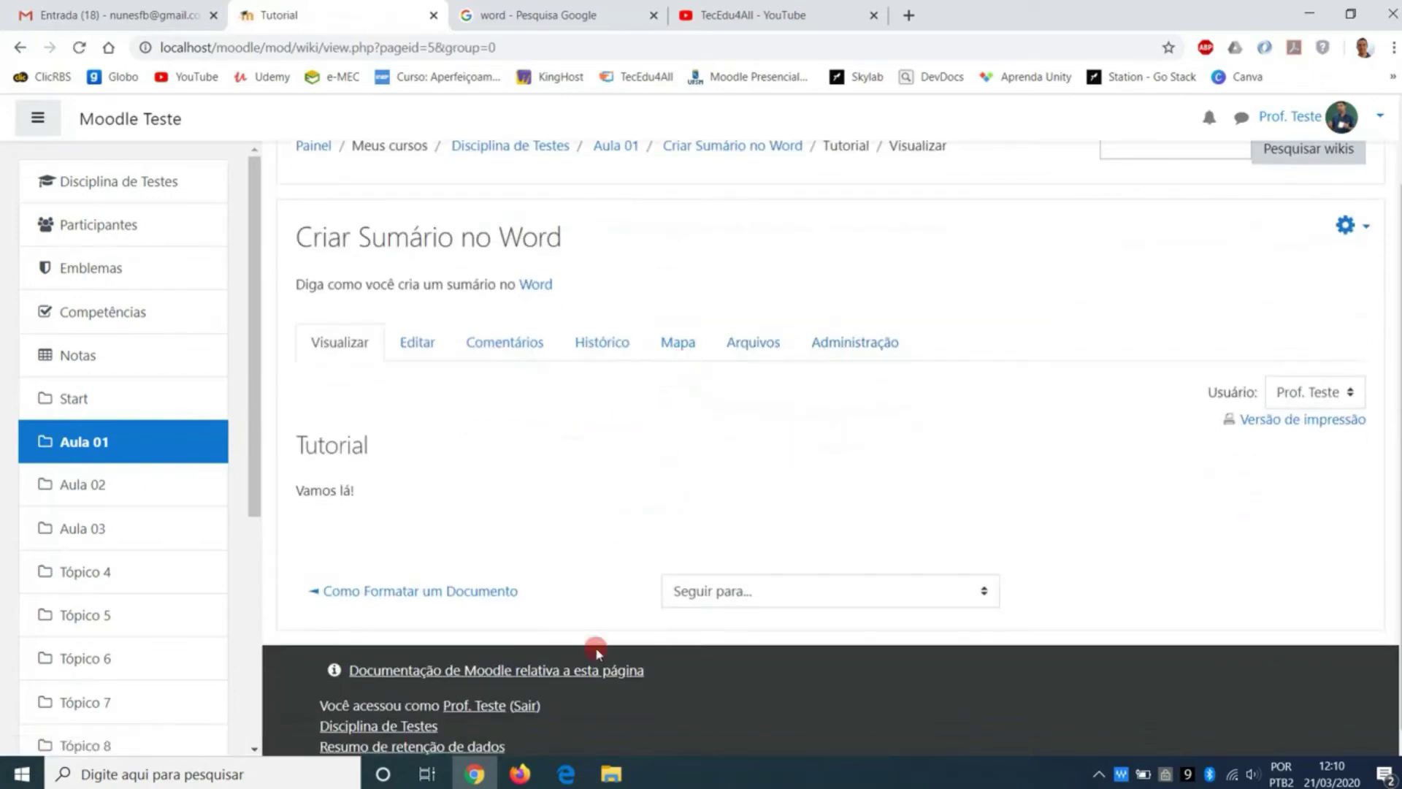
# Step: Switch to the student's Firefox session, open the Criar Sumário no Word wiki in Aula 01, and create its Tutorial page
pyautogui.click(537, 759)
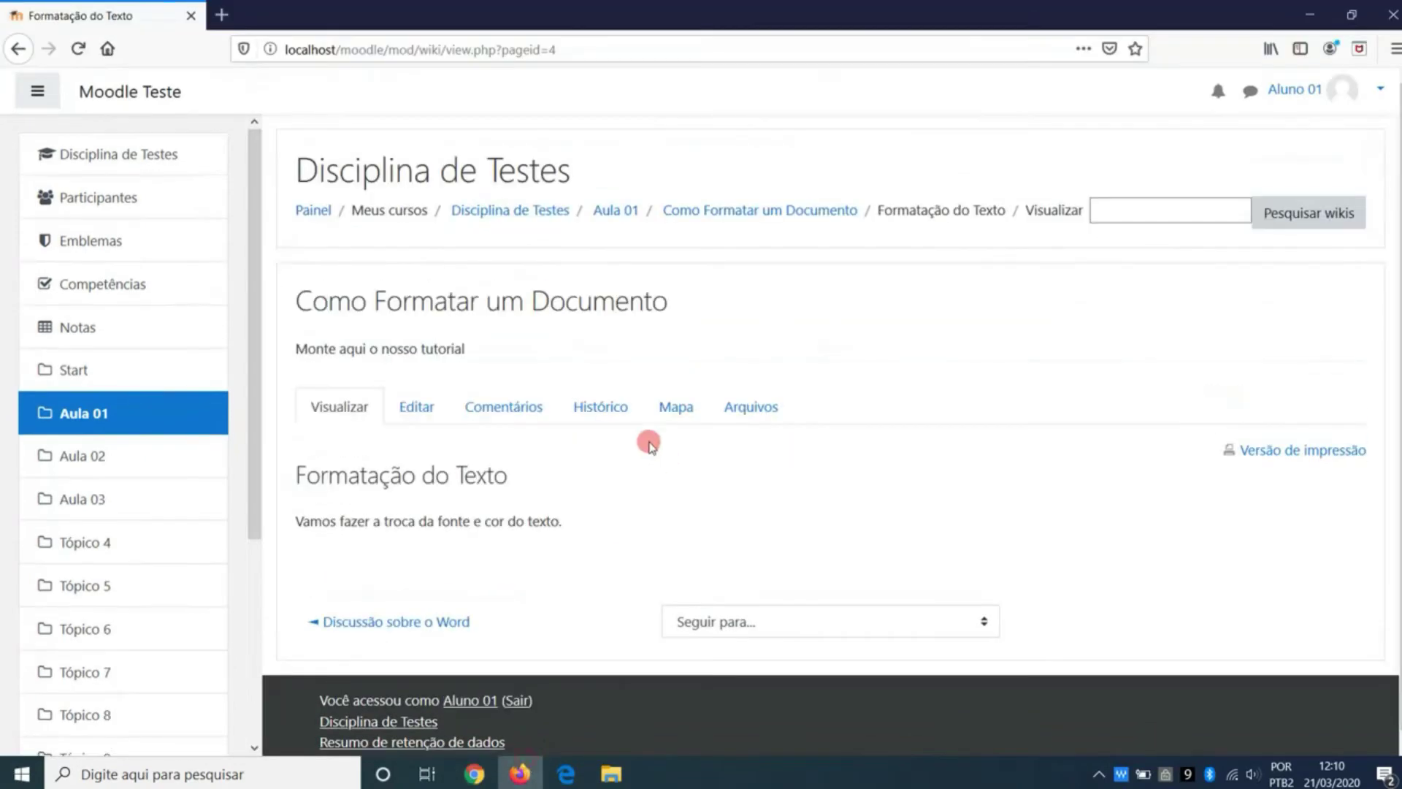
pyautogui.click(626, 212)
pyautogui.scroll(-7, 764, 379)
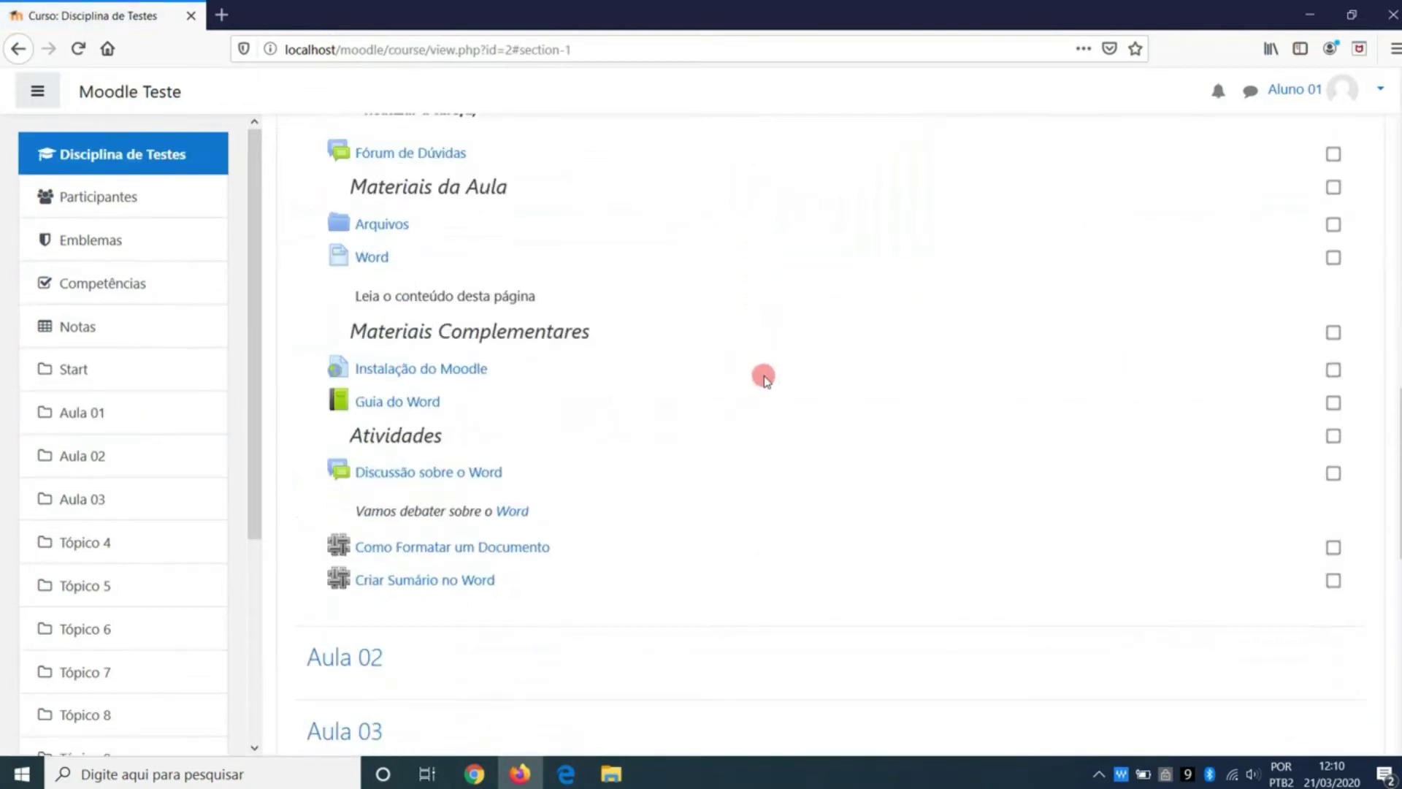
pyautogui.scroll(-4, 764, 379)
pyautogui.click(456, 291)
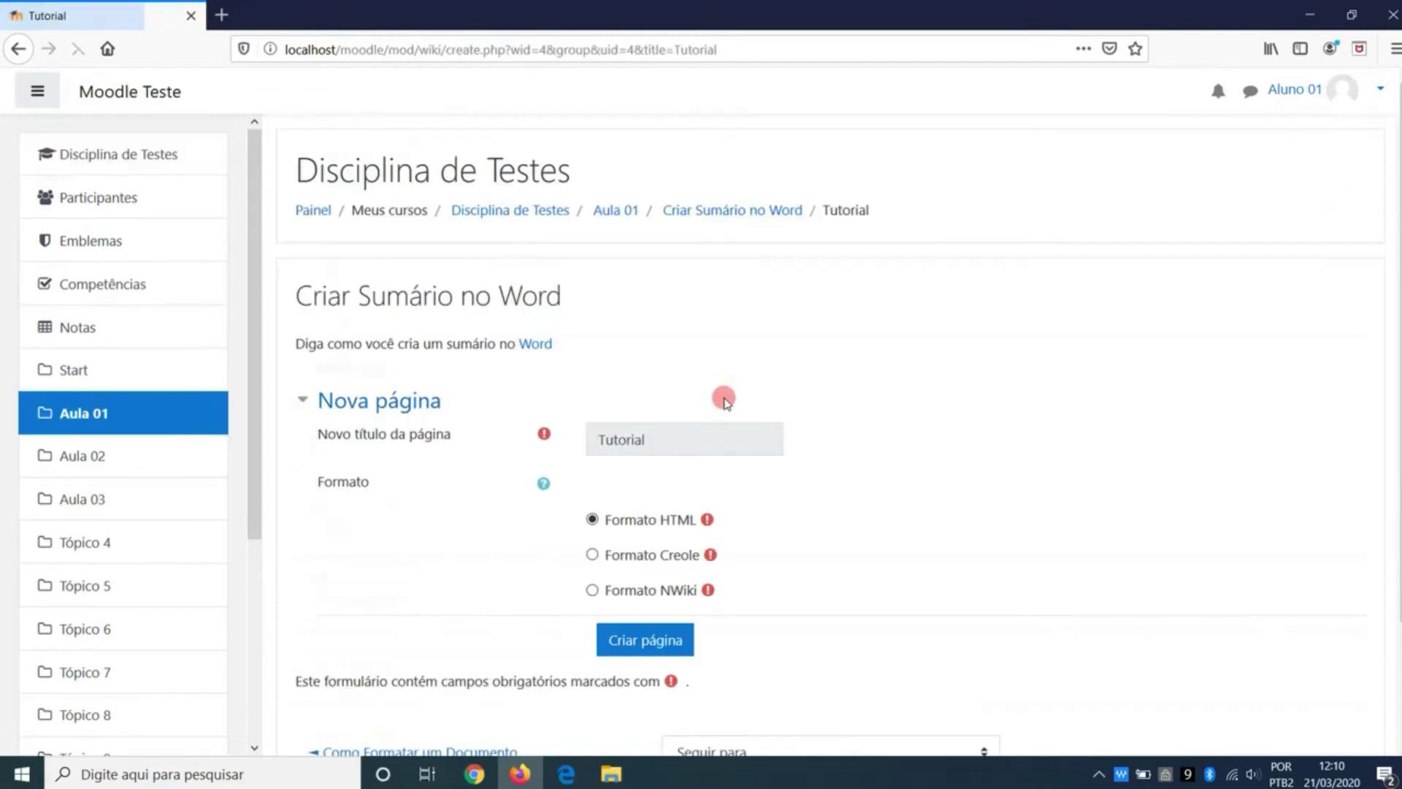
pyautogui.scroll(-3, 727, 401)
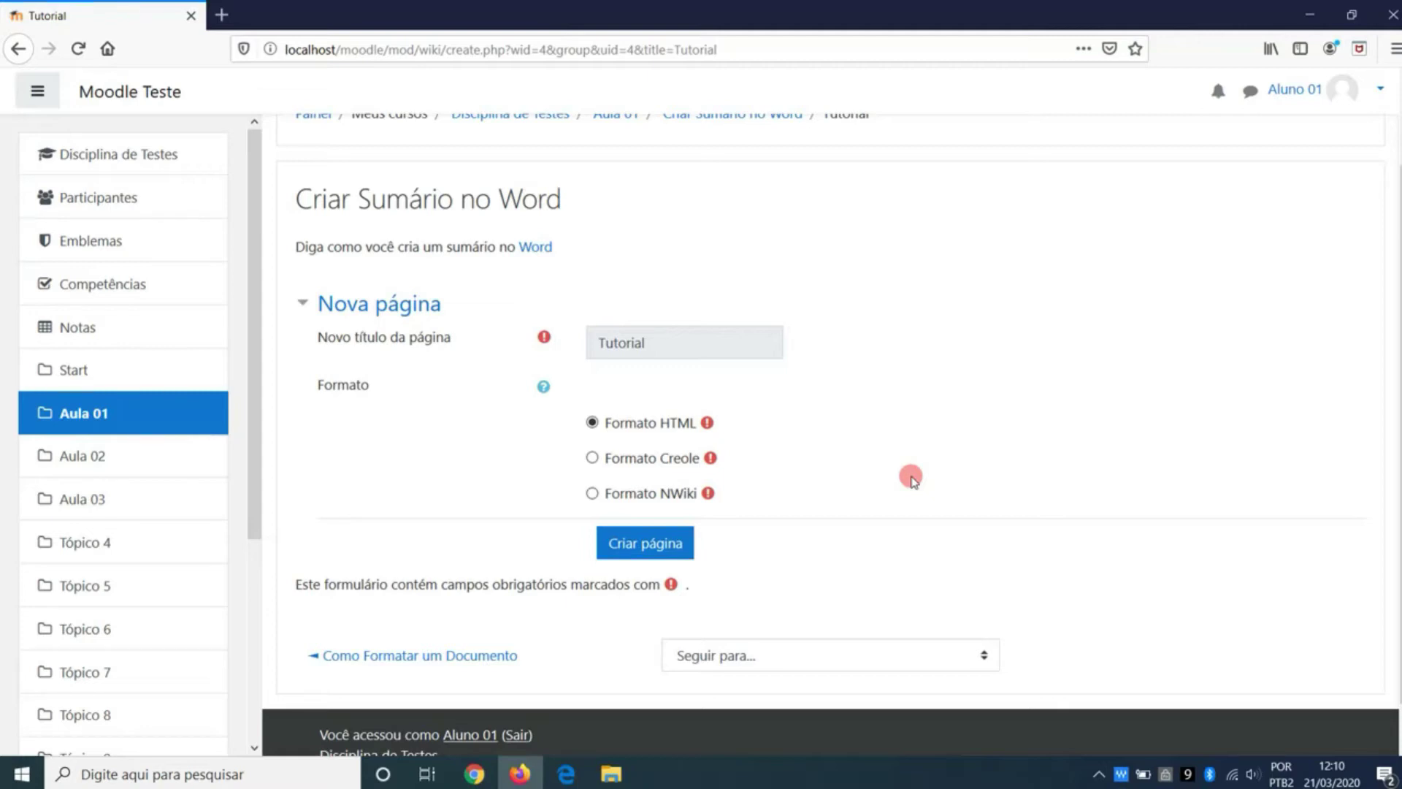
pyautogui.click(672, 545)
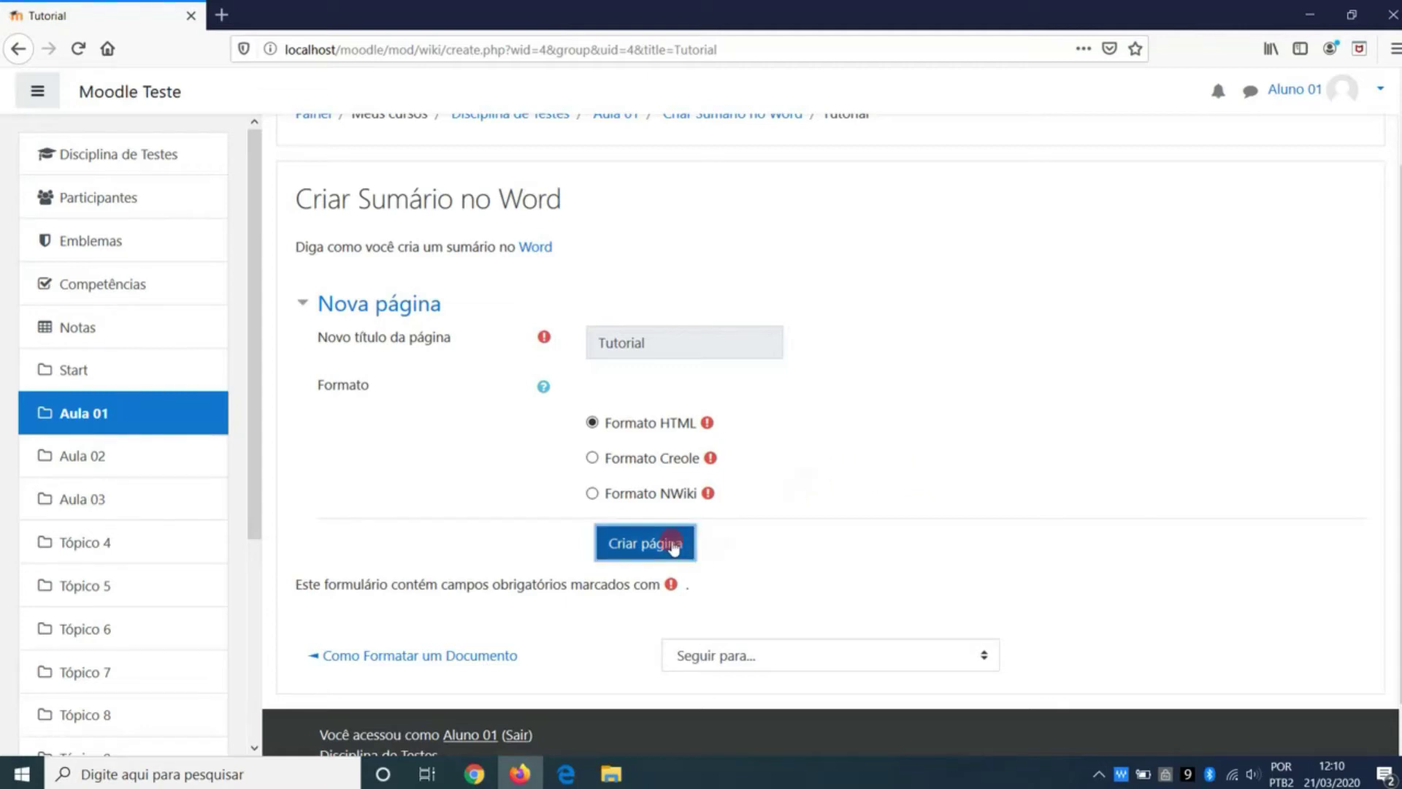
# Step: Write "Teste" as the student's content of the Tutorial page and save it, ending in the page view
pyautogui.scroll(-4, 821, 468)
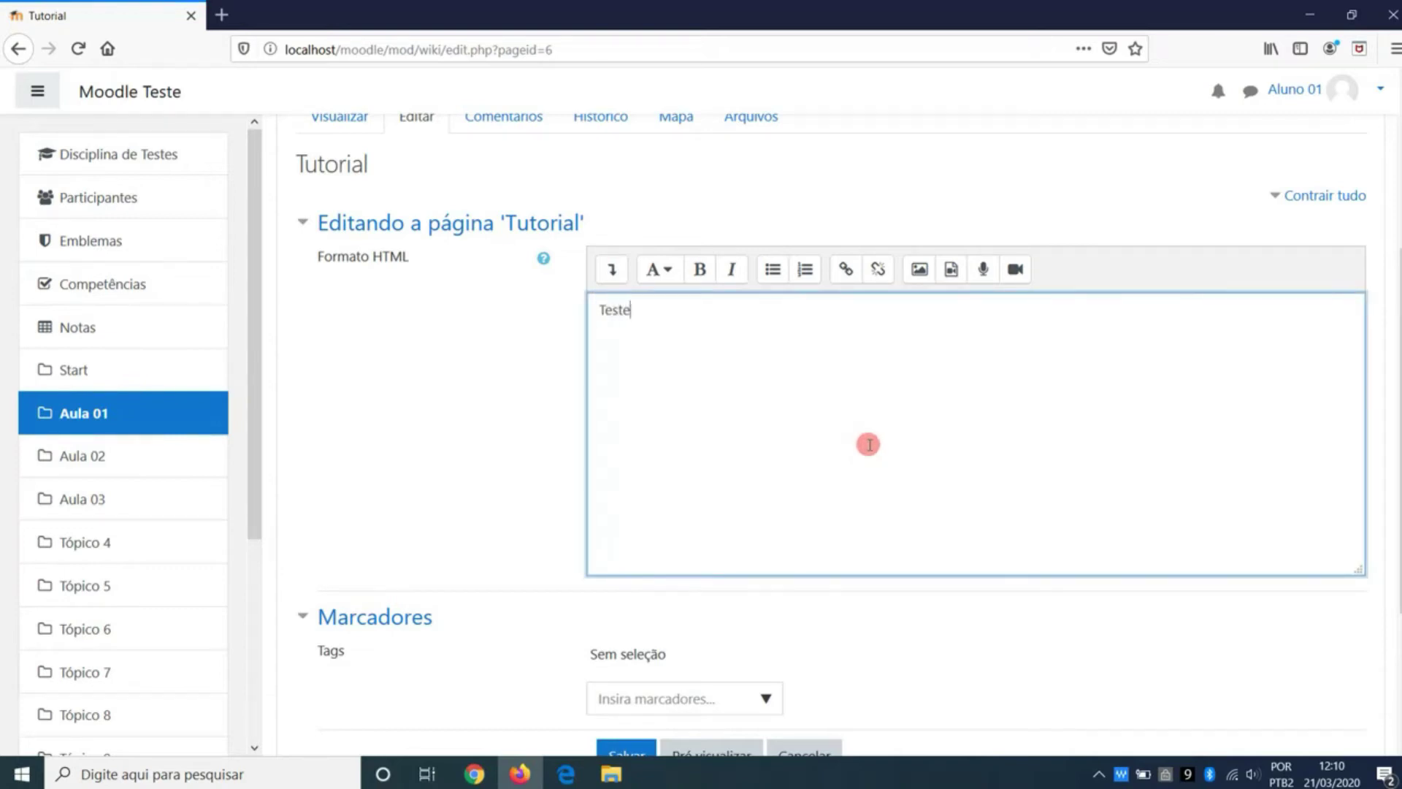
pyautogui.scroll(-1, 868, 444)
pyautogui.click(625, 658)
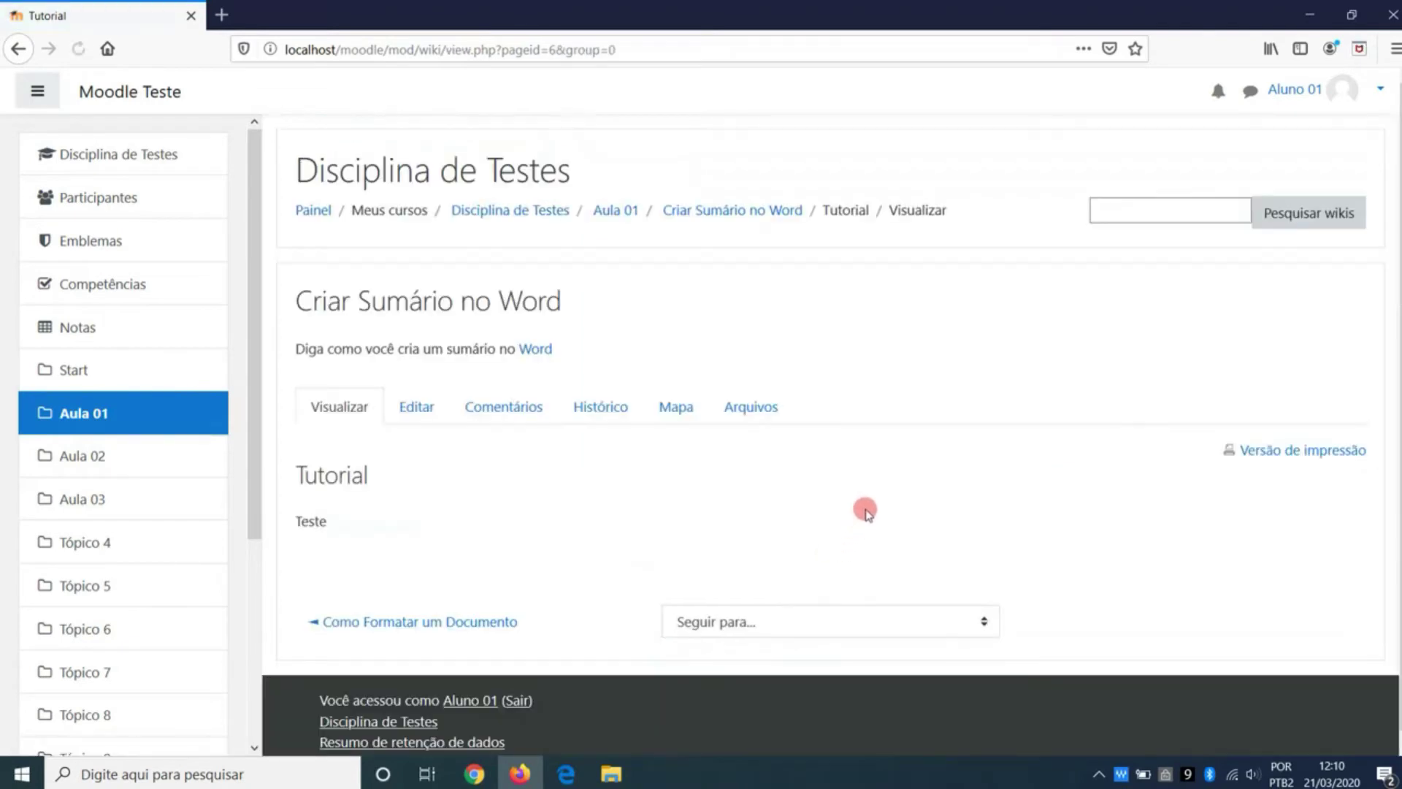
pyautogui.click(416, 406)
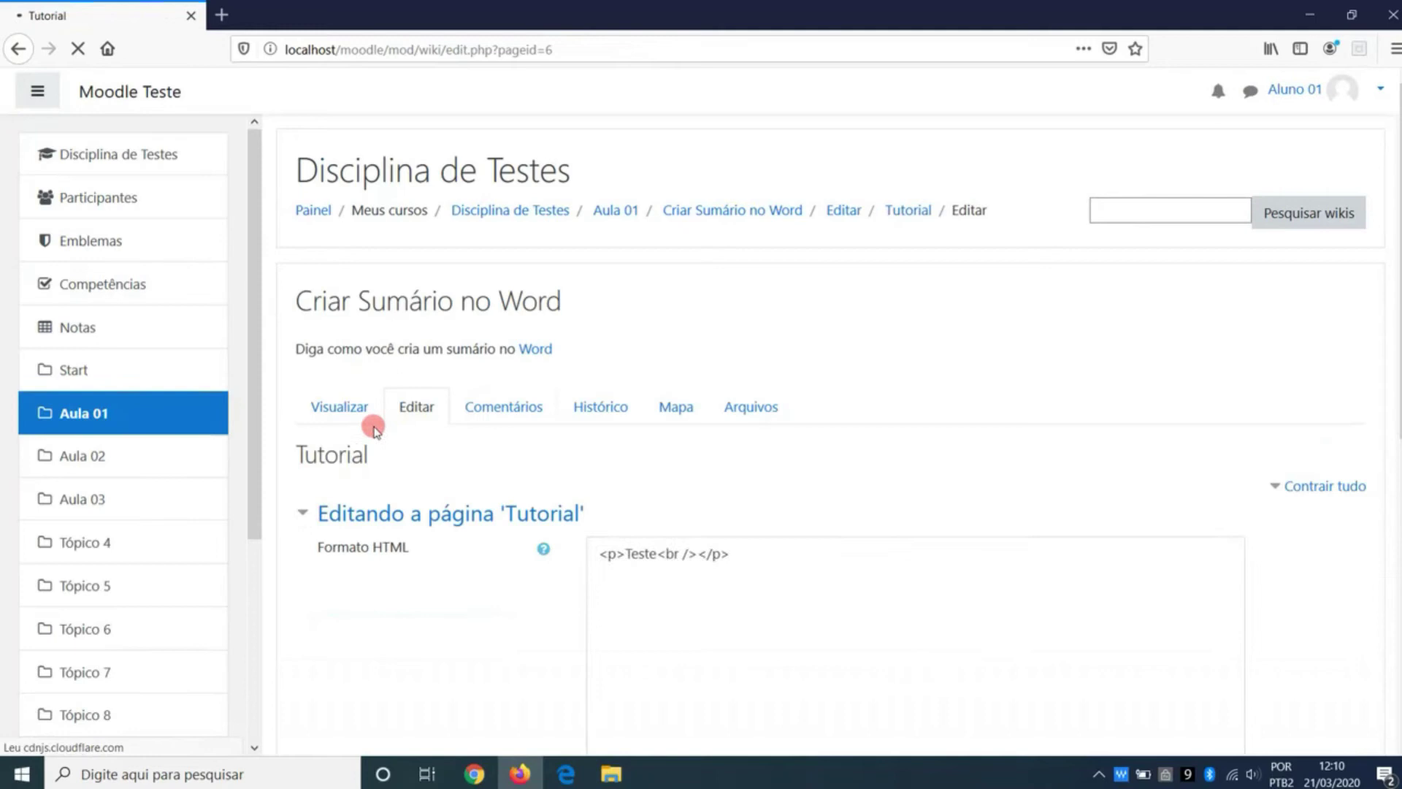
pyautogui.click(336, 406)
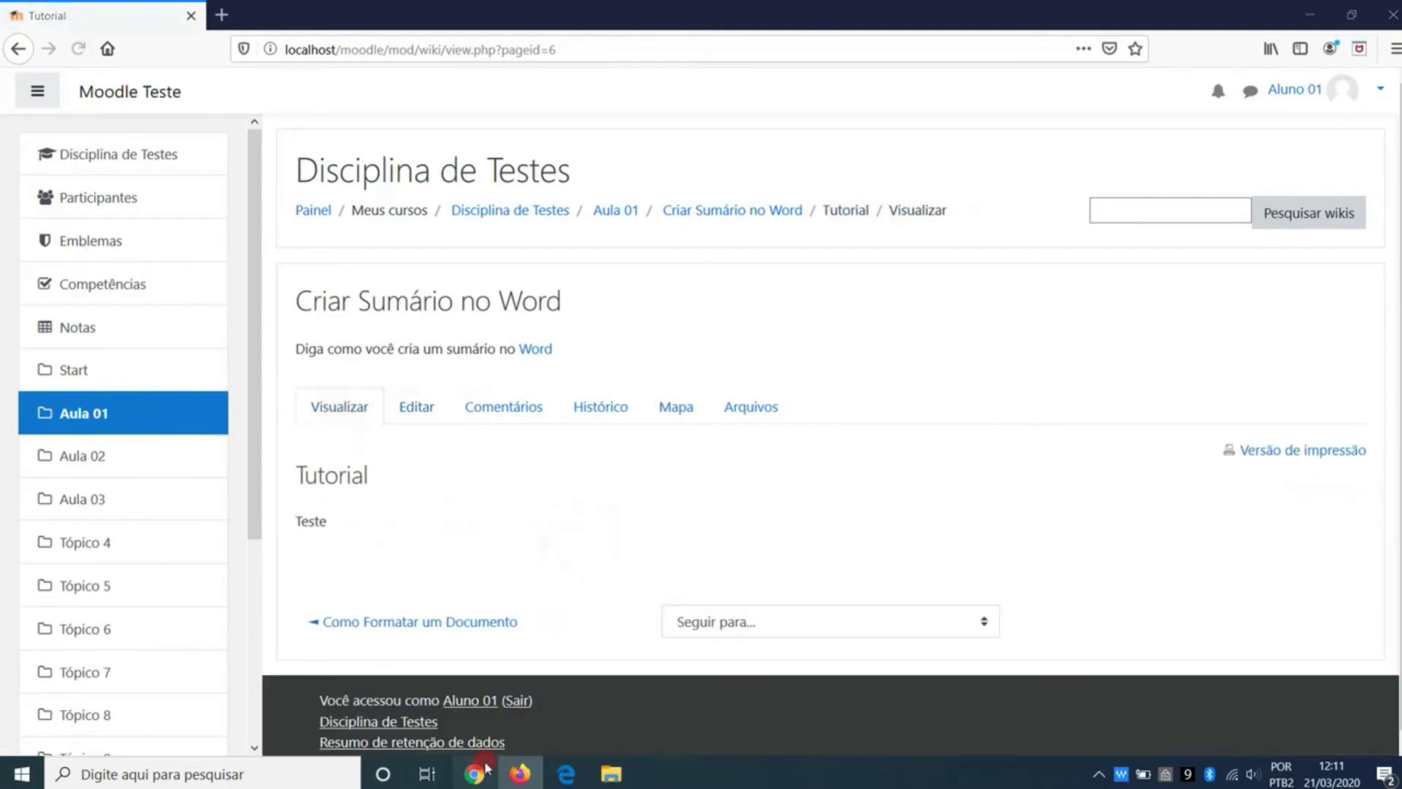
# Step: Switch to the teacher's Chrome session, reopen Criar Sumário no Word from Aula 01, and show the list of wiki users
pyautogui.click(479, 771)
pyautogui.click(621, 147)
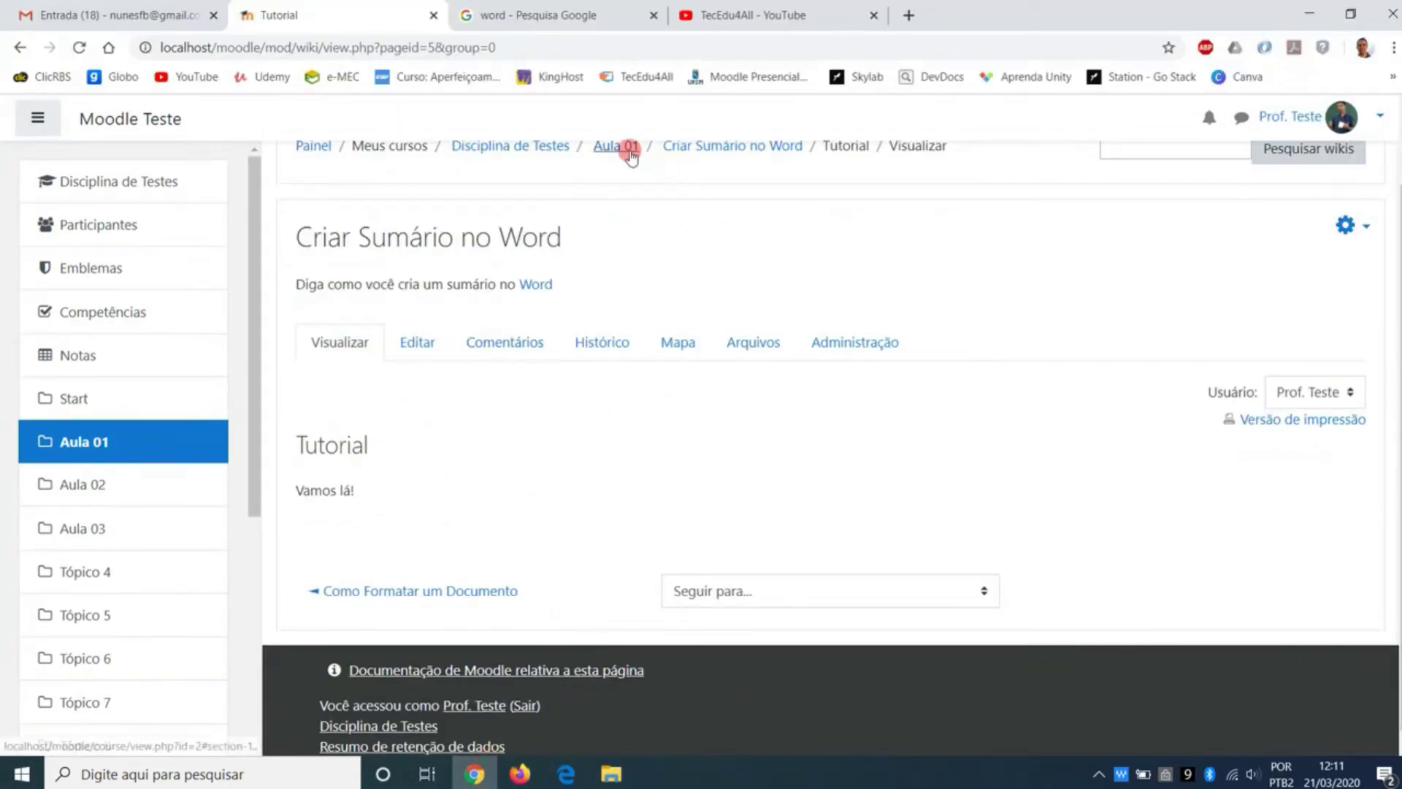
pyautogui.scroll(-8, 811, 416)
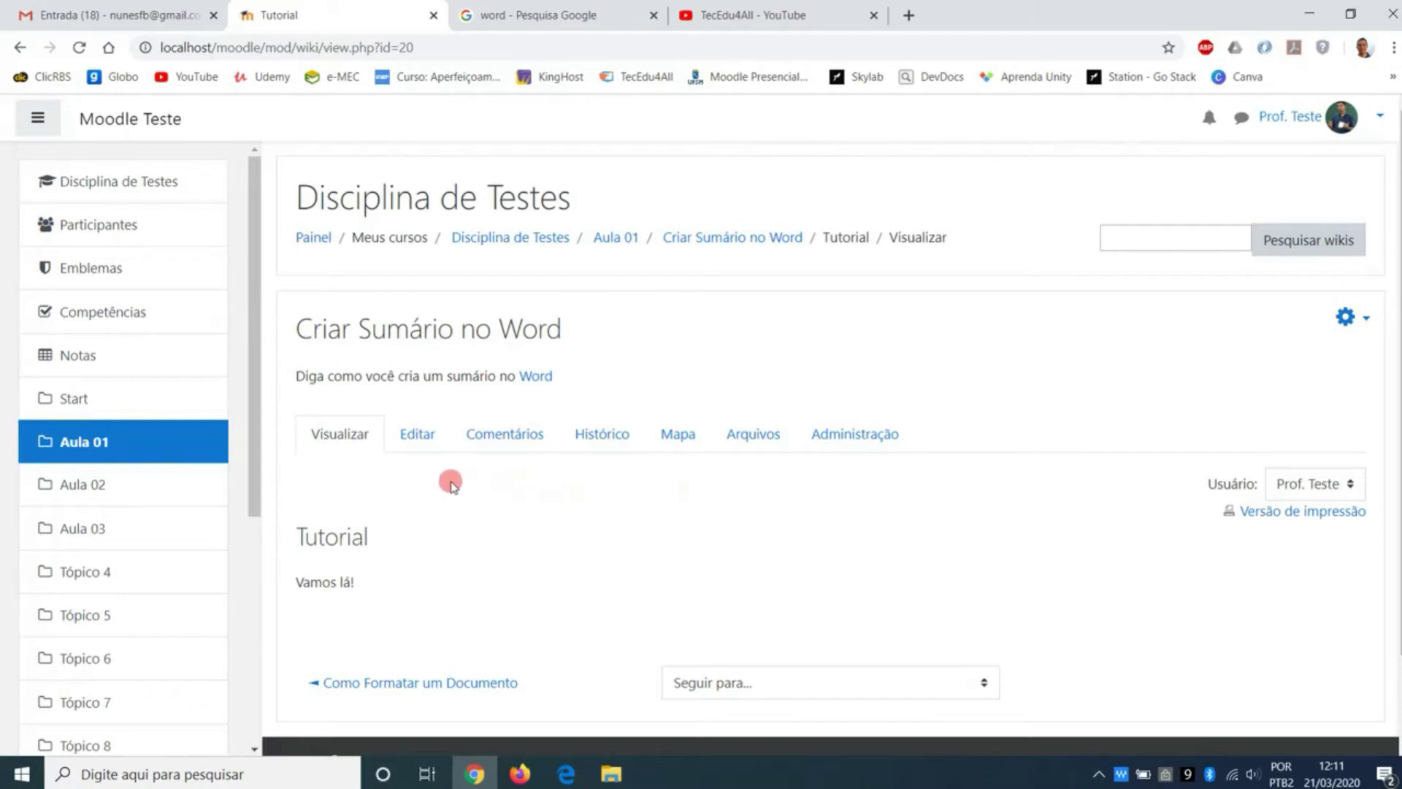
pyautogui.click(1326, 488)
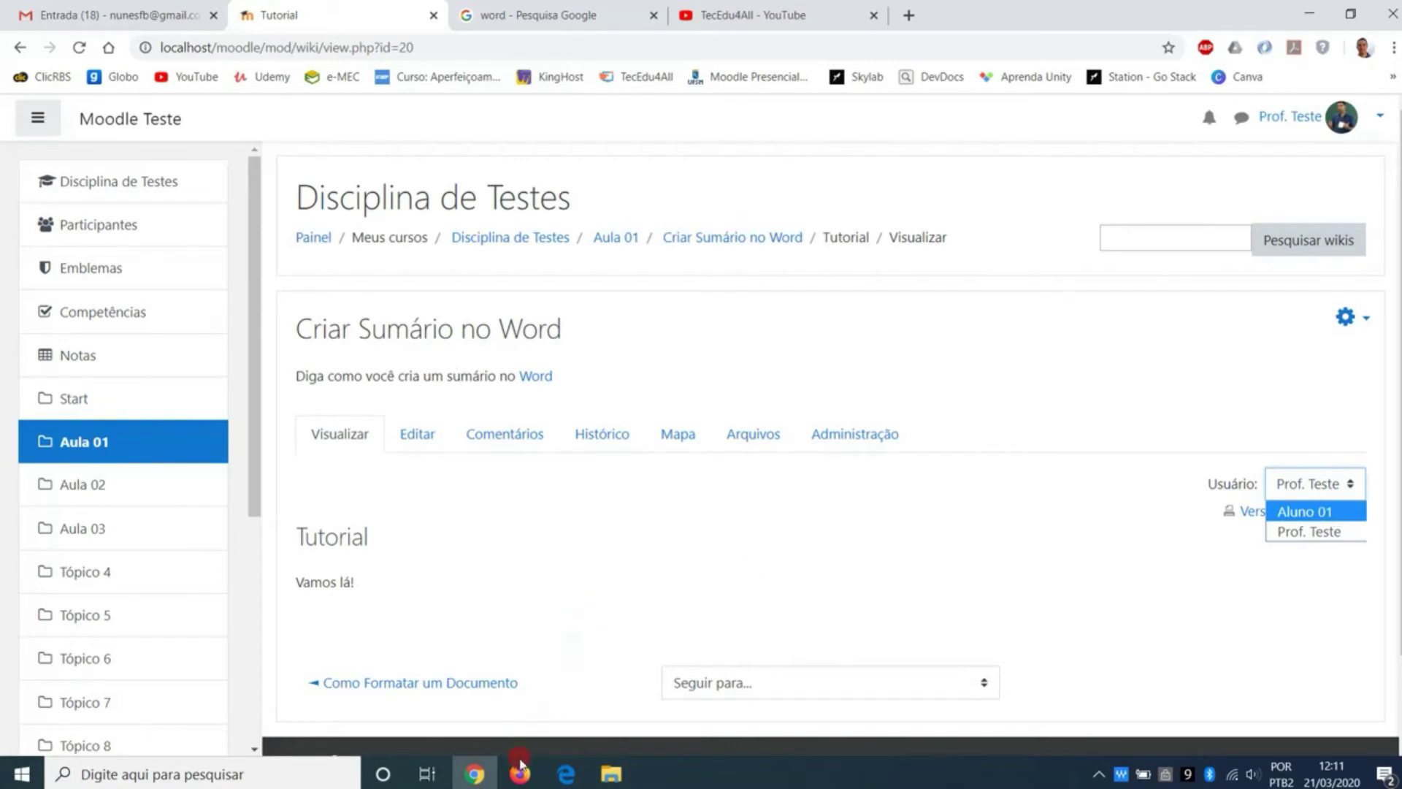
# Step: Return to the student's Firefox session and reopen Criar Sumário no Word from Aula 01 to check which pages are available
pyautogui.click(520, 772)
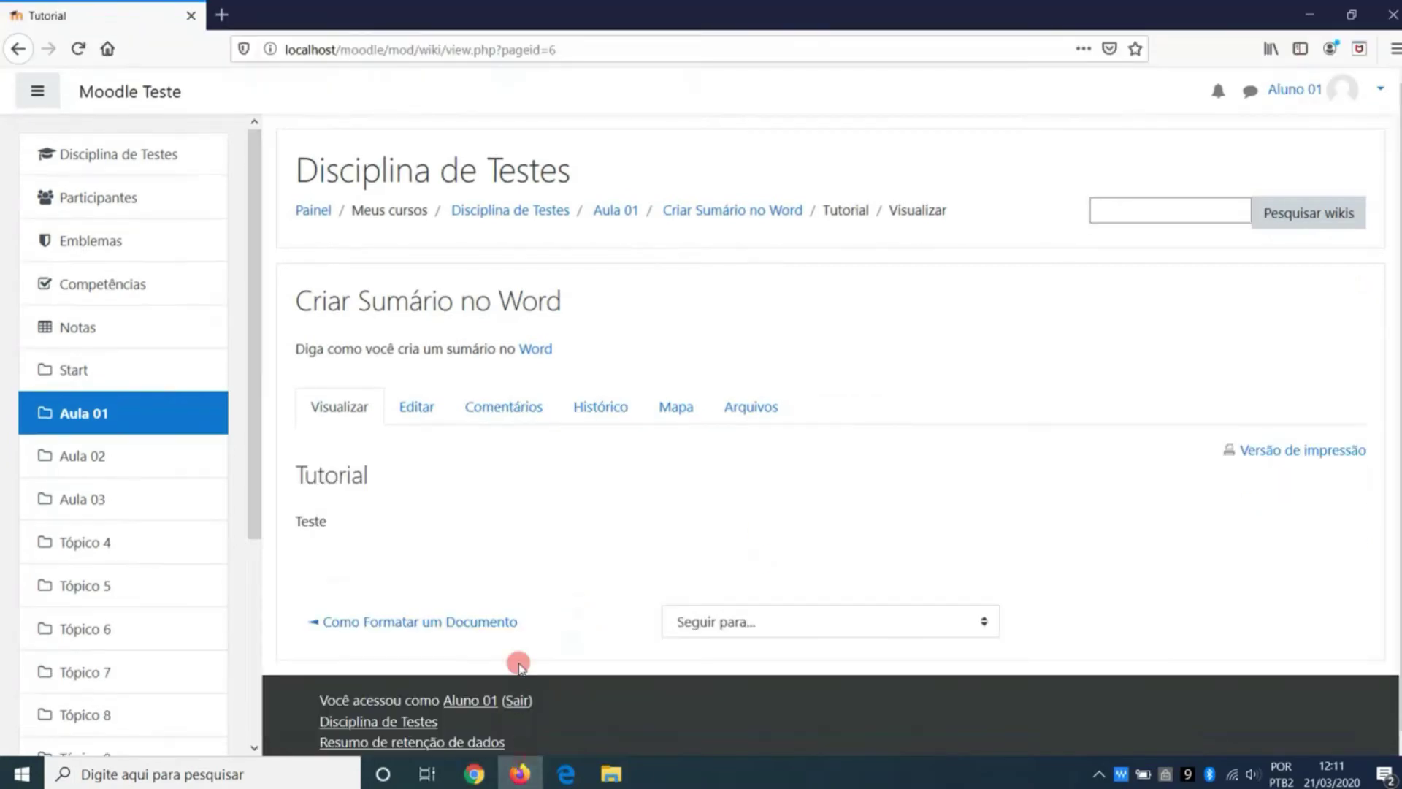
pyautogui.click(617, 210)
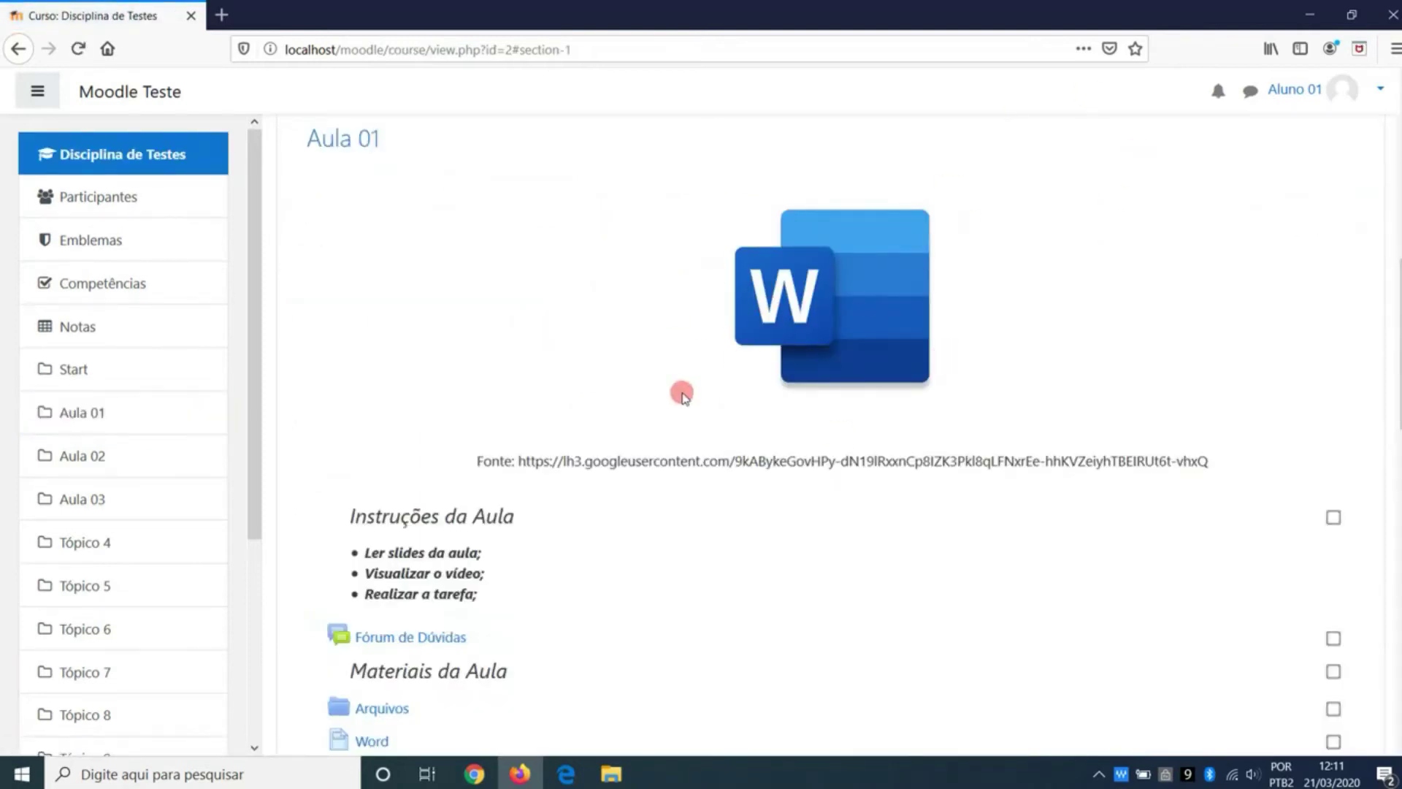
pyautogui.scroll(-8, 682, 394)
pyautogui.click(462, 486)
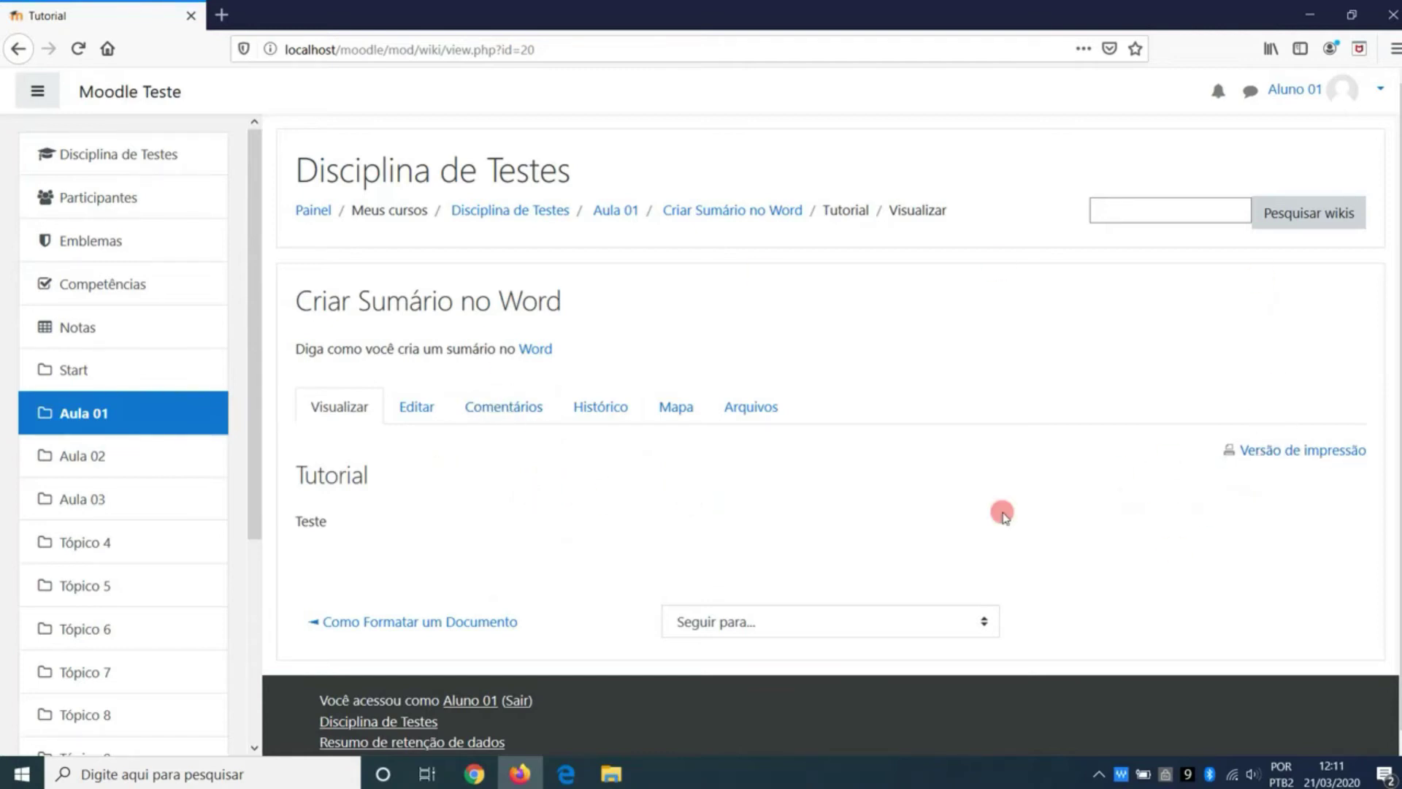
# Step: In the teacher's Chrome session, switch the wiki's user to the student and view that student's Tutorial page
pyautogui.click(485, 765)
pyautogui.click(1300, 482)
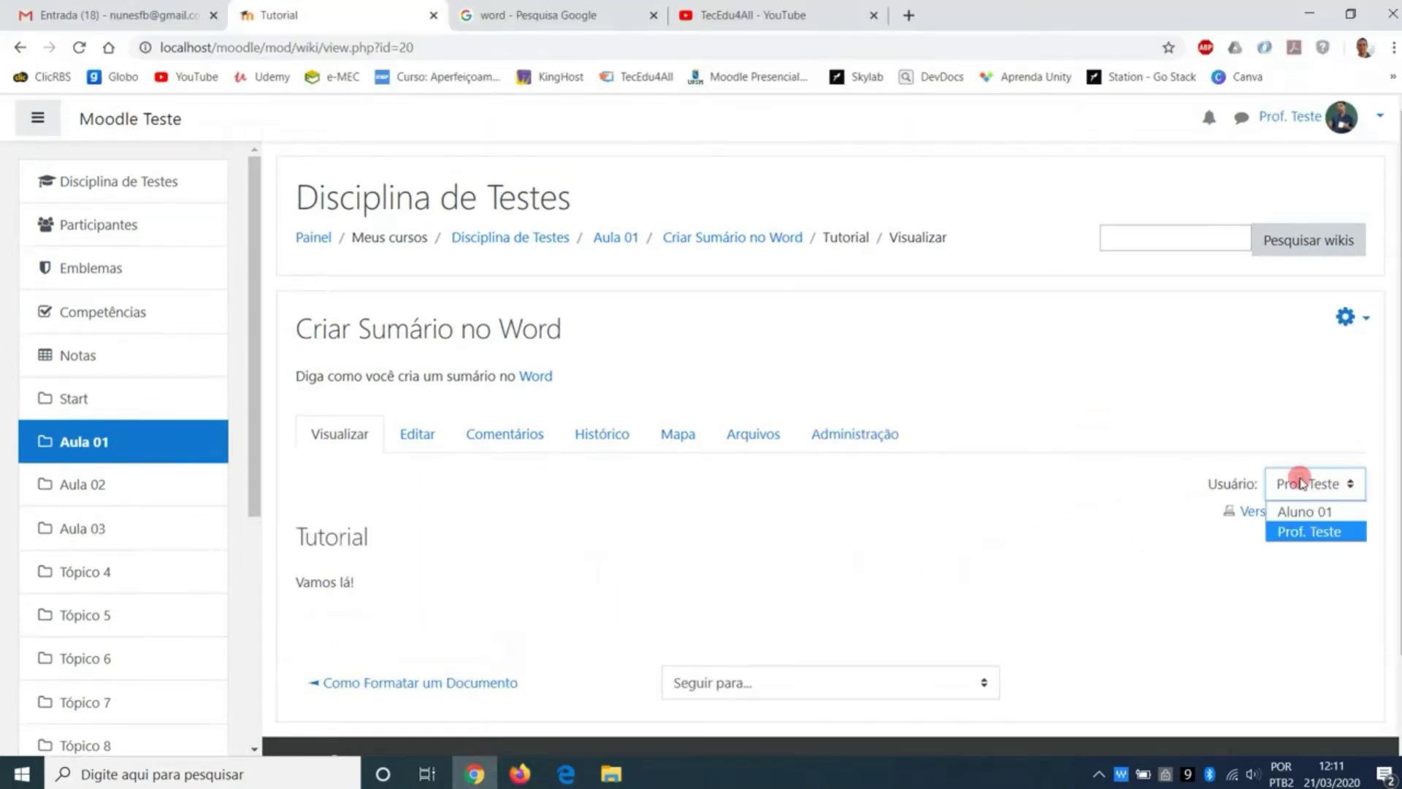
pyautogui.click(1301, 512)
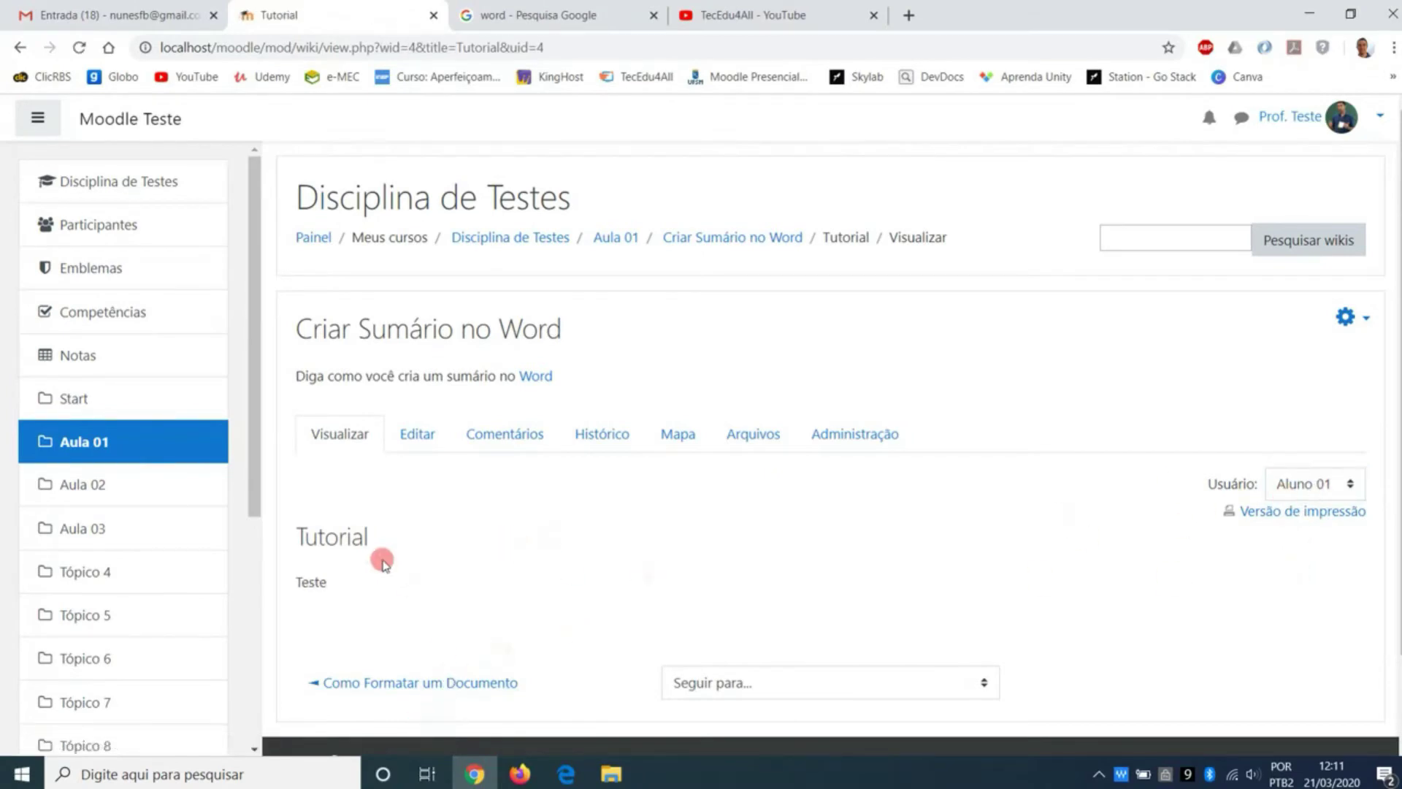
pyautogui.moveTo(306, 536); pyautogui.dragTo(401, 539)
pyautogui.click(340, 587)
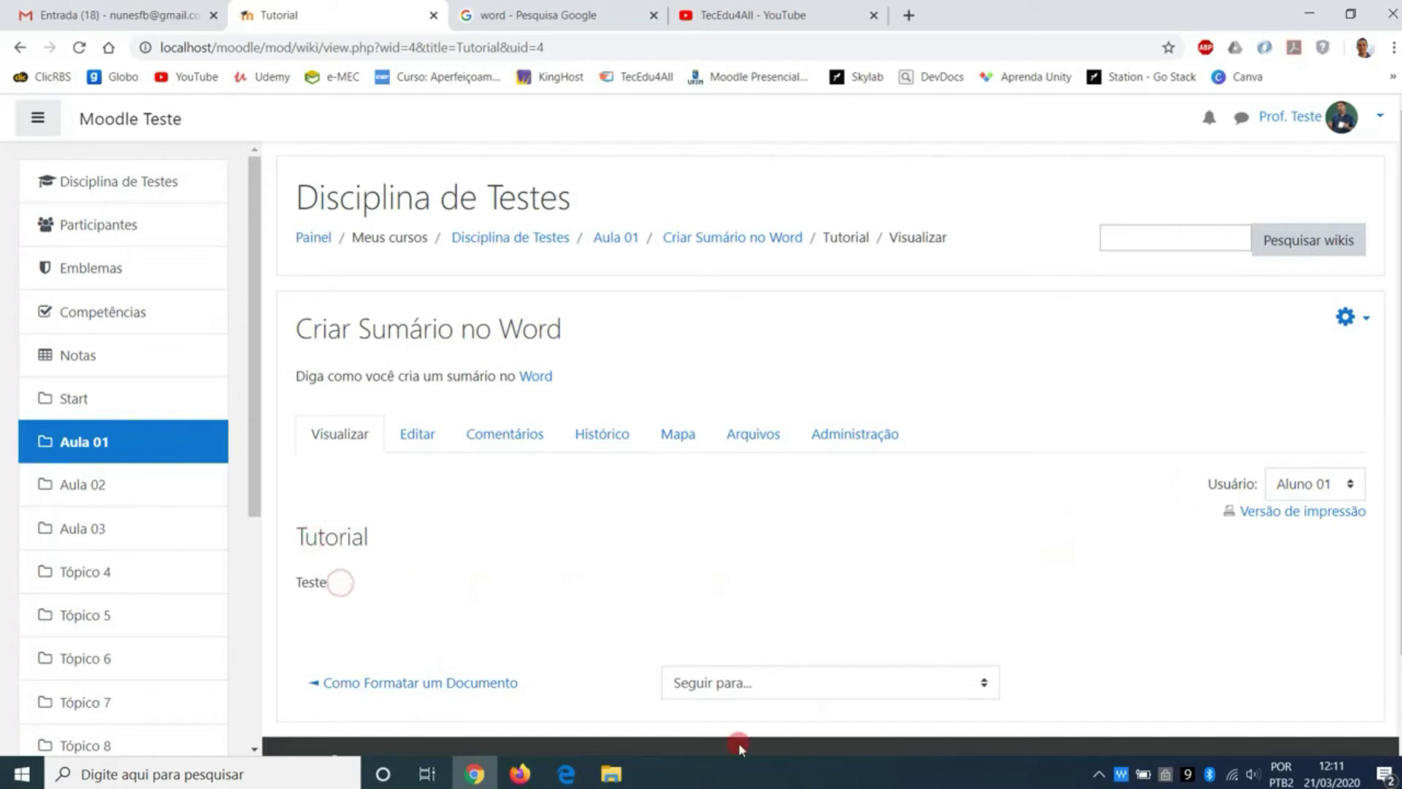
# Step: Compare with the student's Firefox view, change the student's Tutorial text to "Testess" as teacher in Chrome, and save the page
pyautogui.click(520, 774)
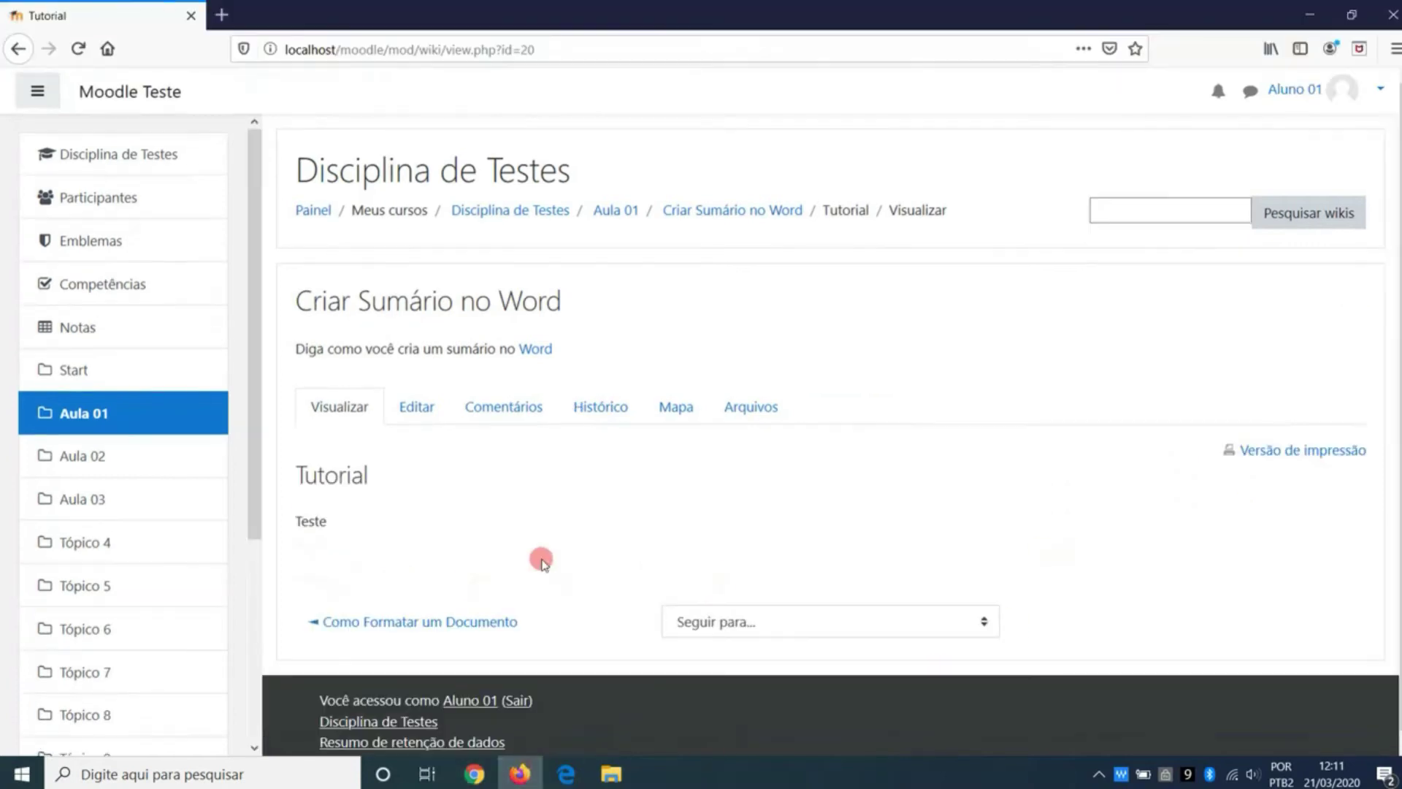
pyautogui.click(475, 774)
pyautogui.click(436, 447)
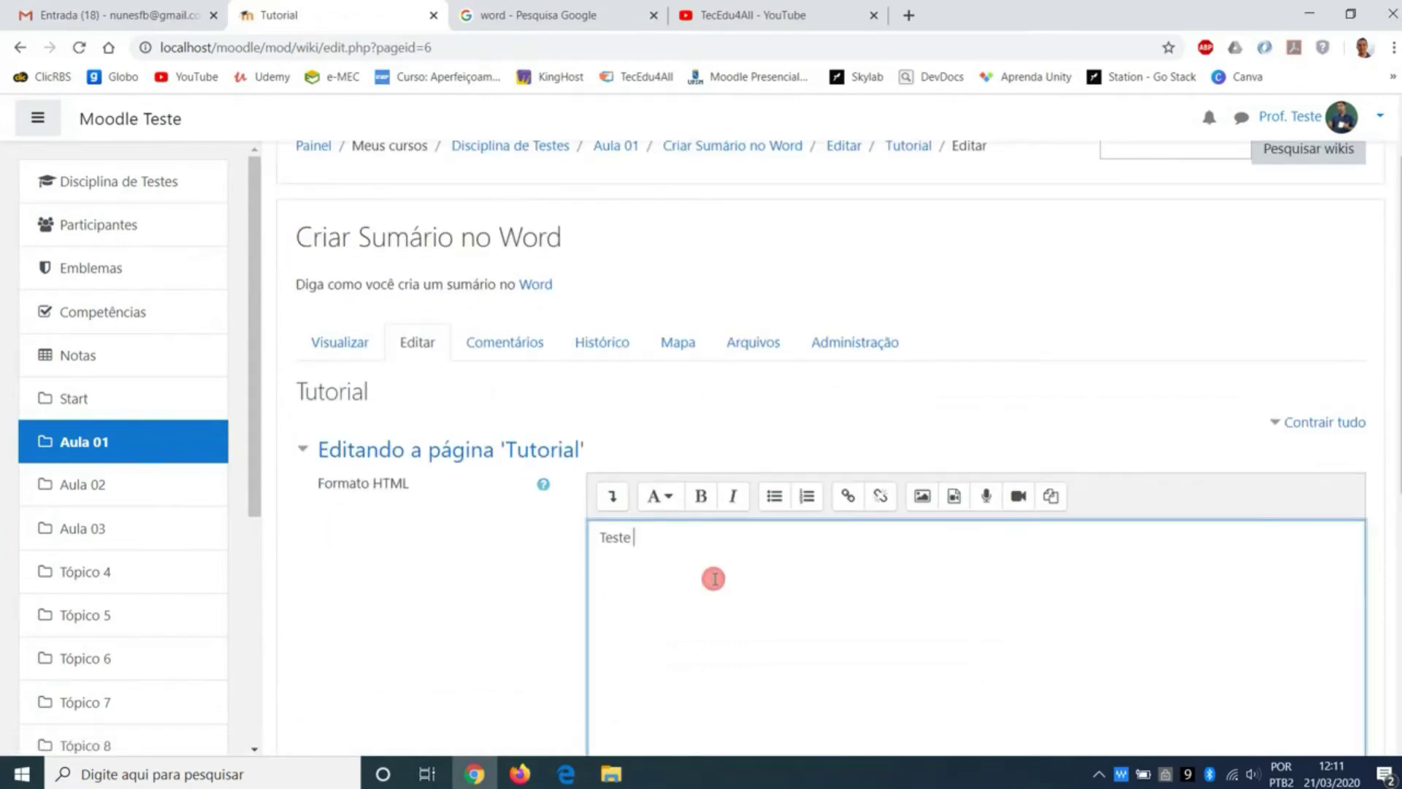
pyautogui.write('s')
pyautogui.click(633, 533)
pyautogui.write('s')
pyautogui.press('Delete')
pyautogui.scroll(-1, 725, 537)
pyautogui.scroll(-5, 724, 537)
pyautogui.click(629, 616)
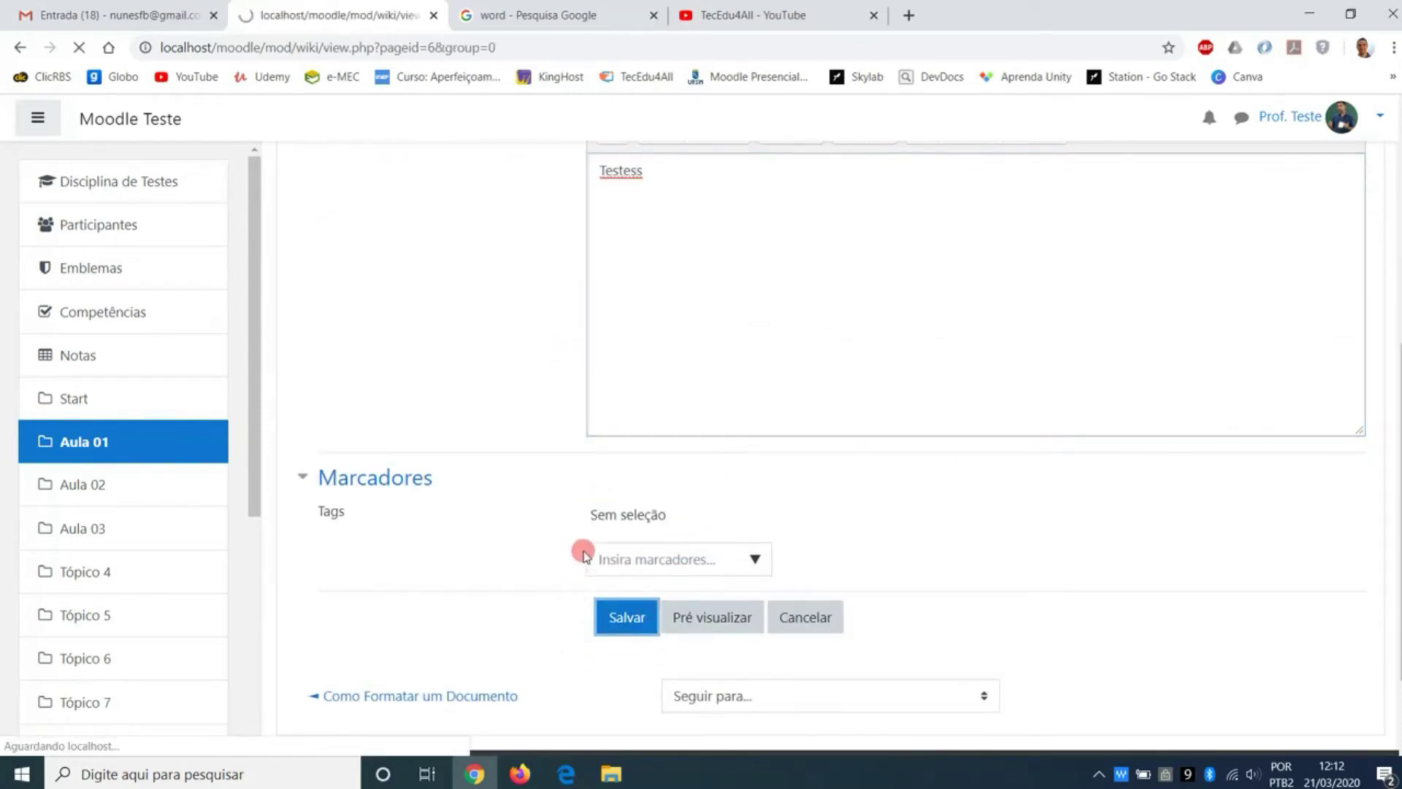
# Step: Check the edited page in the student's Firefox session, and examine the Tutorial page's version history in the teacher's Chrome session
pyautogui.click(523, 773)
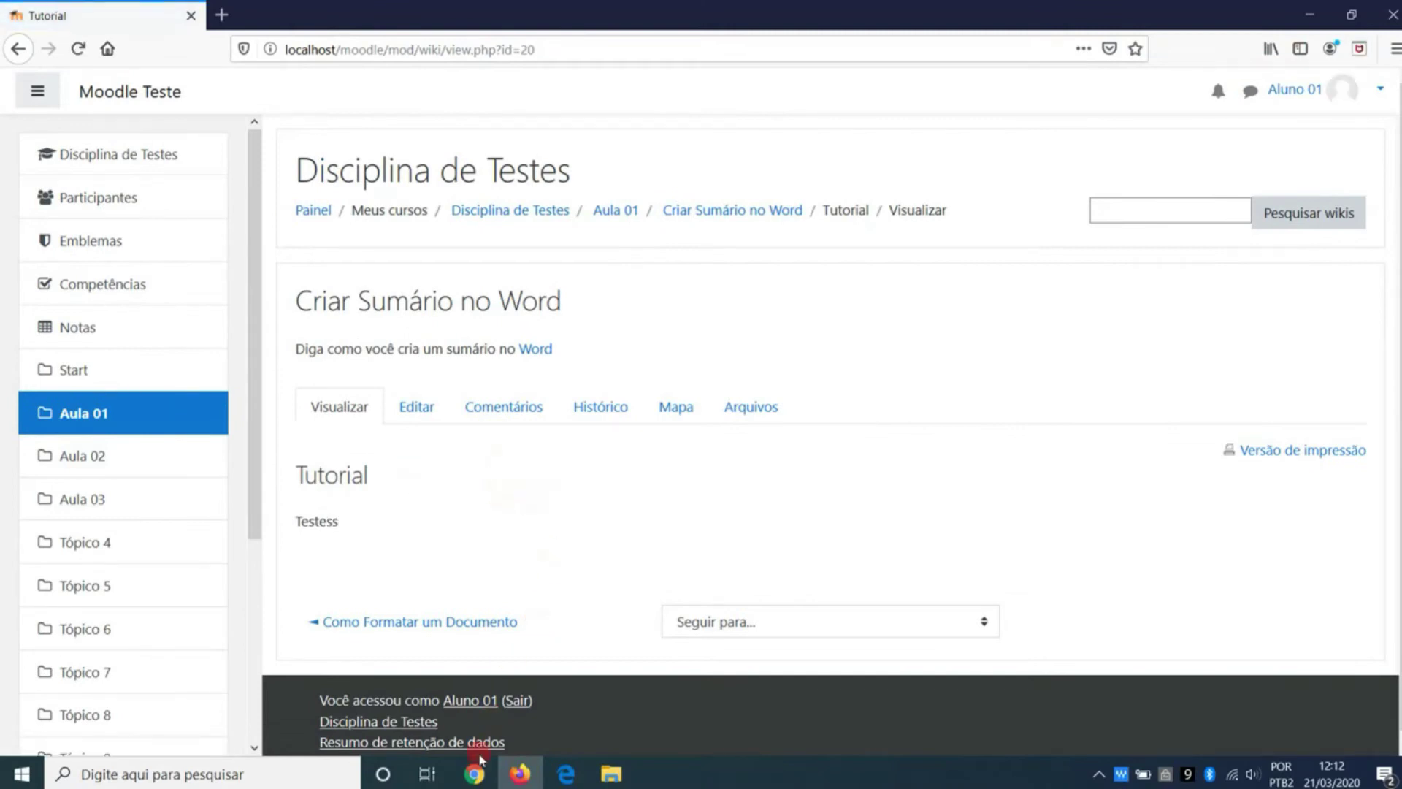
pyautogui.click(475, 772)
pyautogui.click(623, 434)
pyautogui.scroll(-1, 935, 541)
pyautogui.scroll(-1, 820, 547)
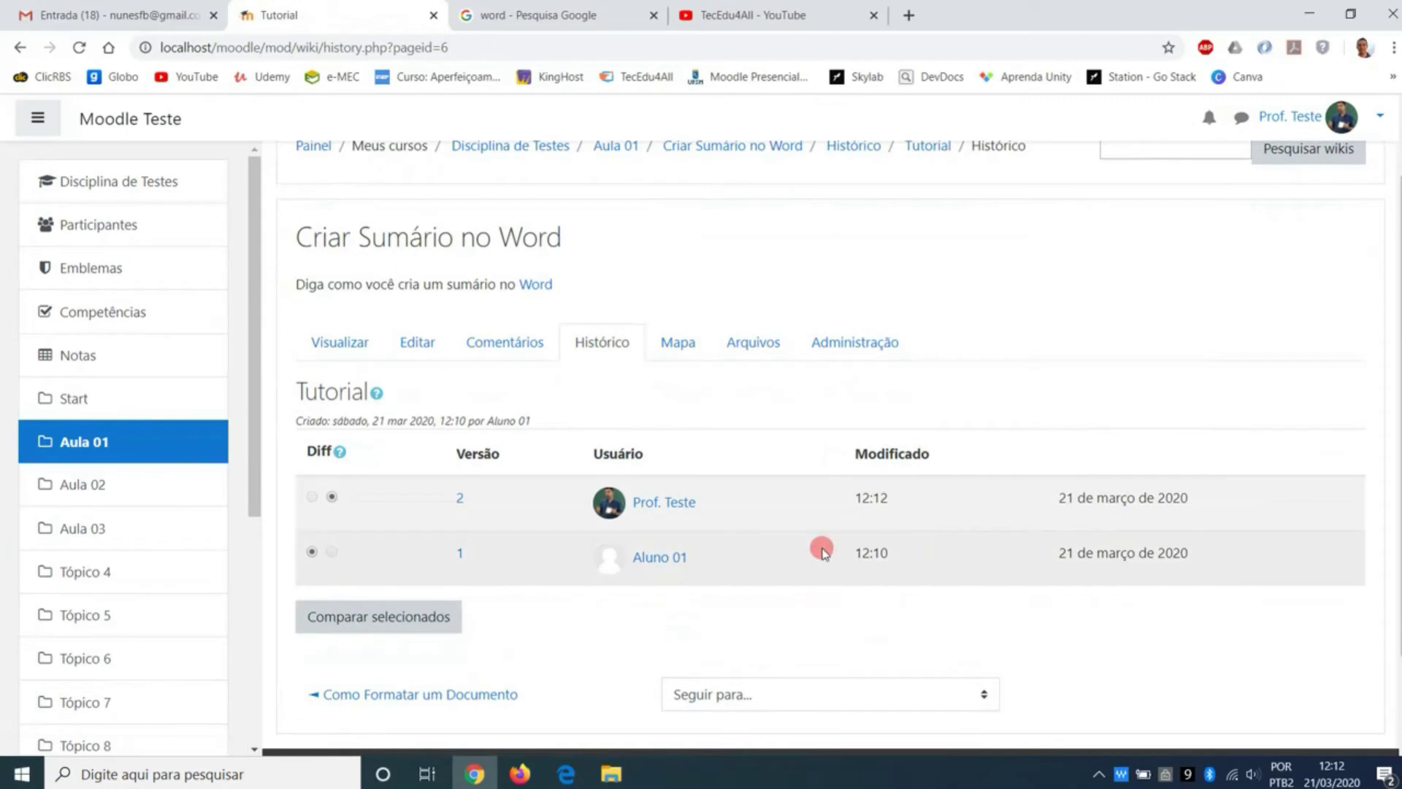
pyautogui.scroll(2, 820, 554)
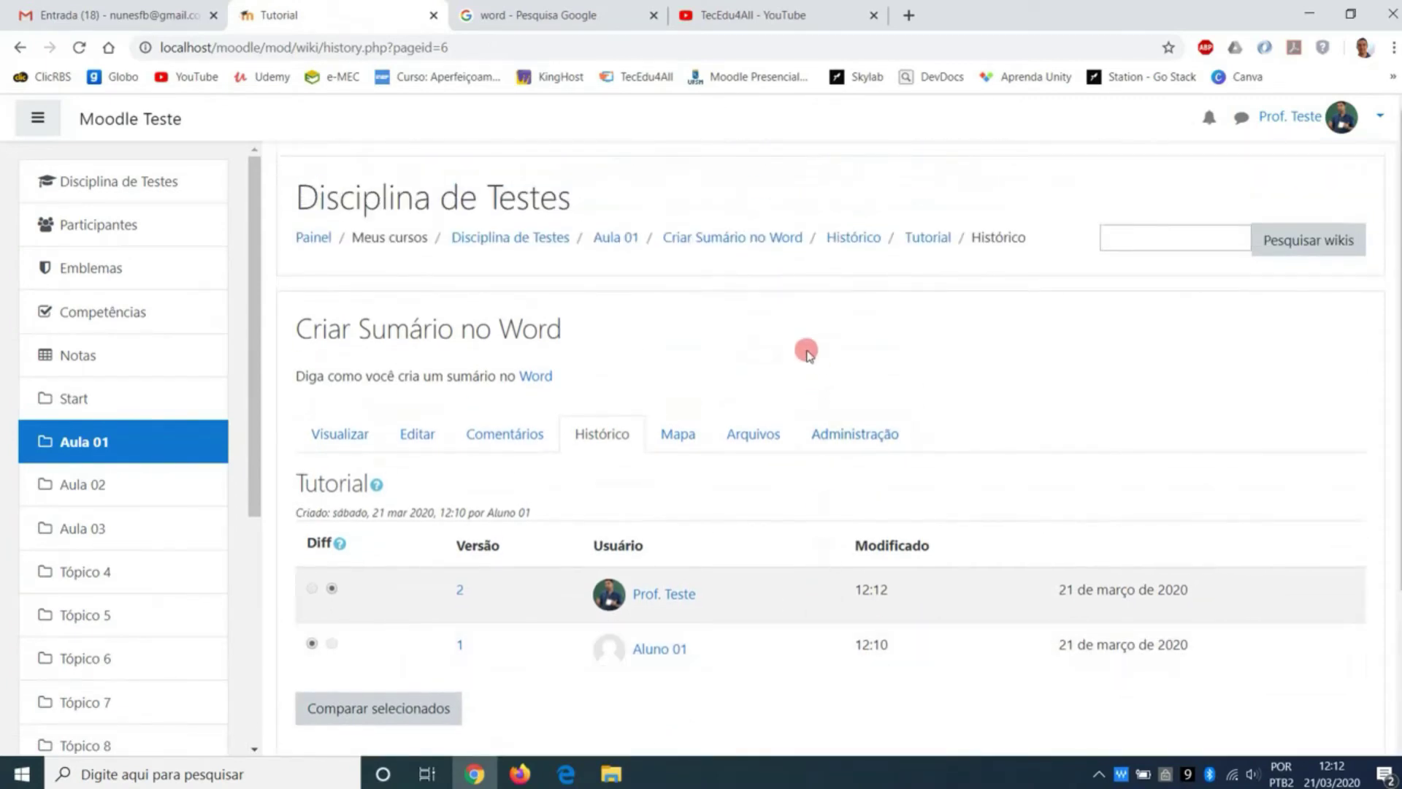
# Step: Return to Aula 01 in the course and add a new Tarefa activity to it
pyautogui.click(613, 239)
pyautogui.scroll(-9, 628, 283)
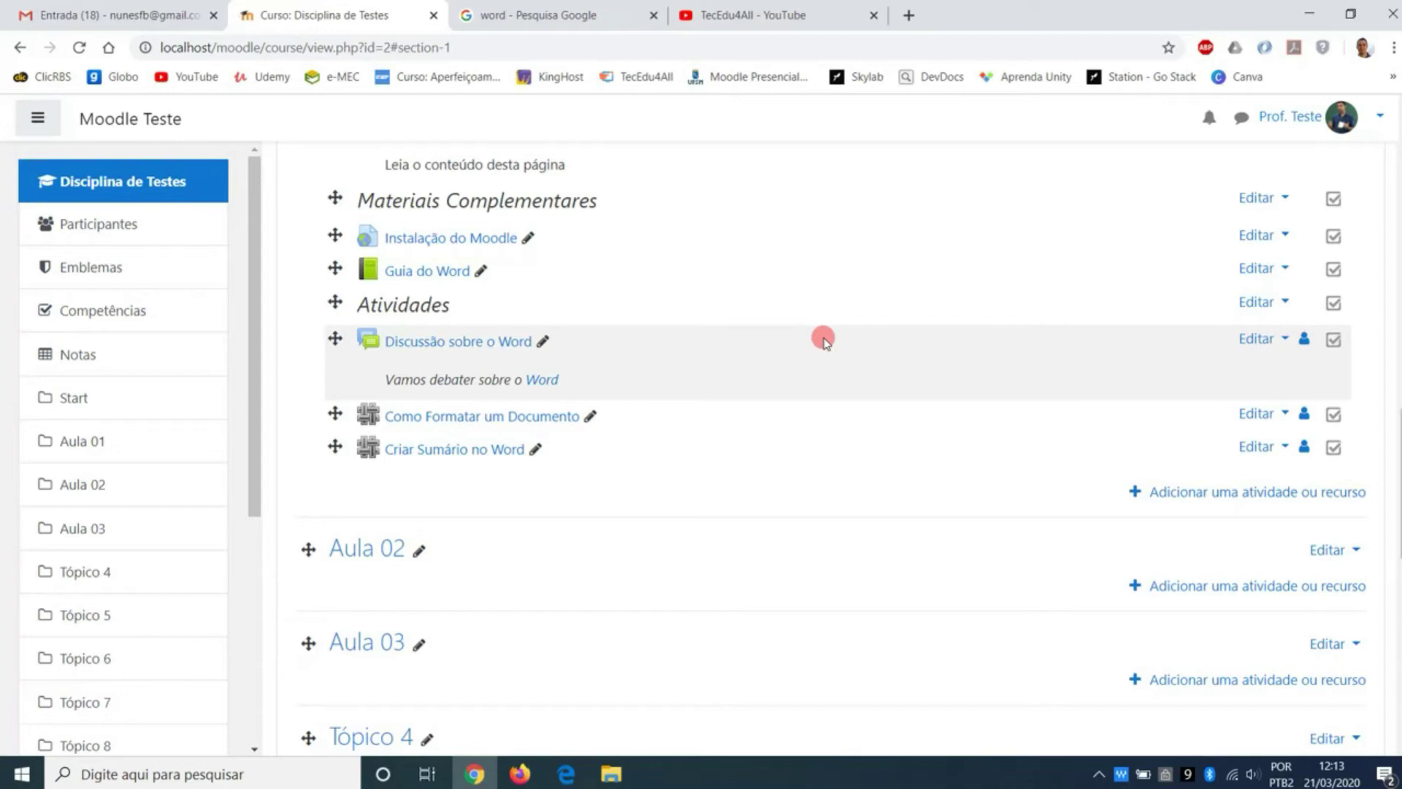
pyautogui.click(1212, 495)
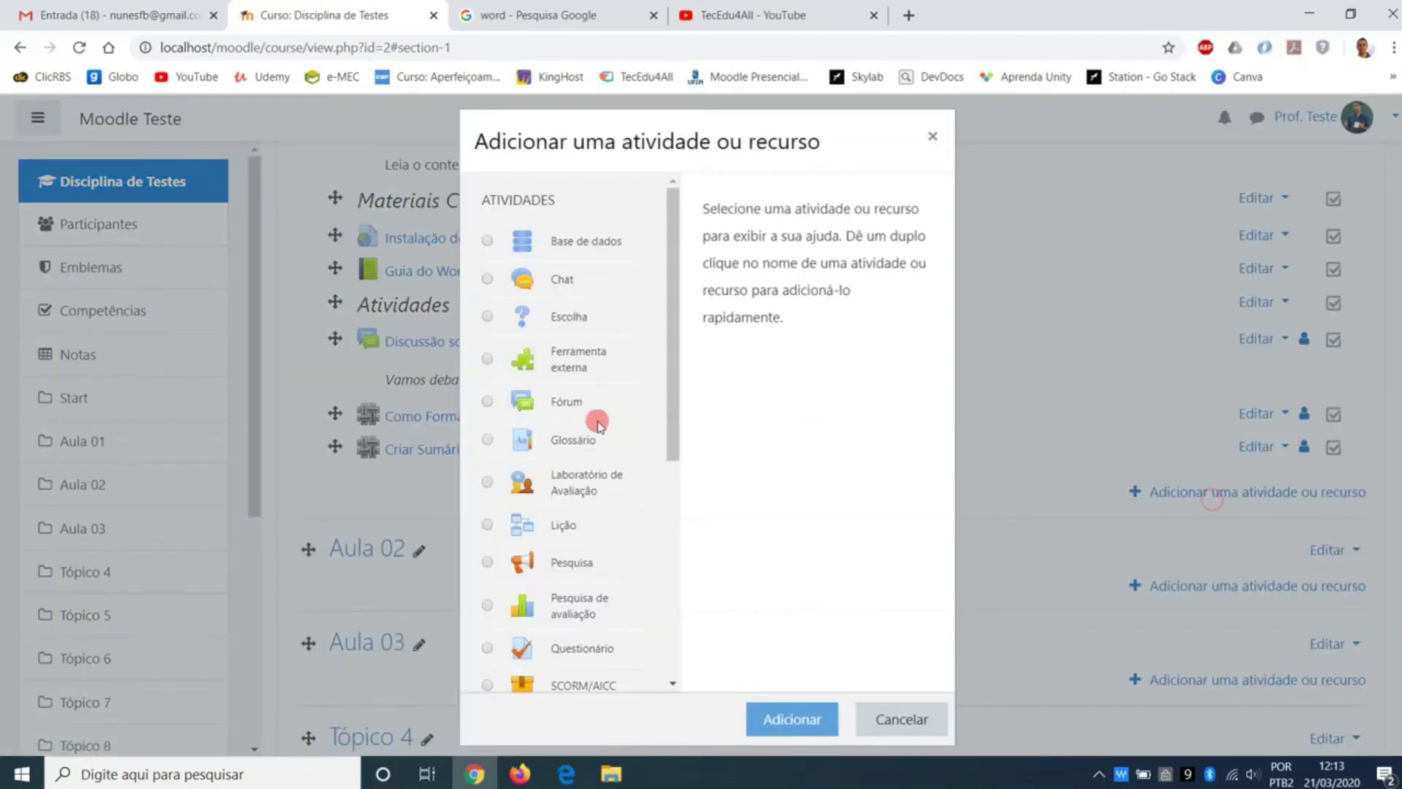
pyautogui.scroll(-5, 588, 431)
pyautogui.doubleClick(564, 314)
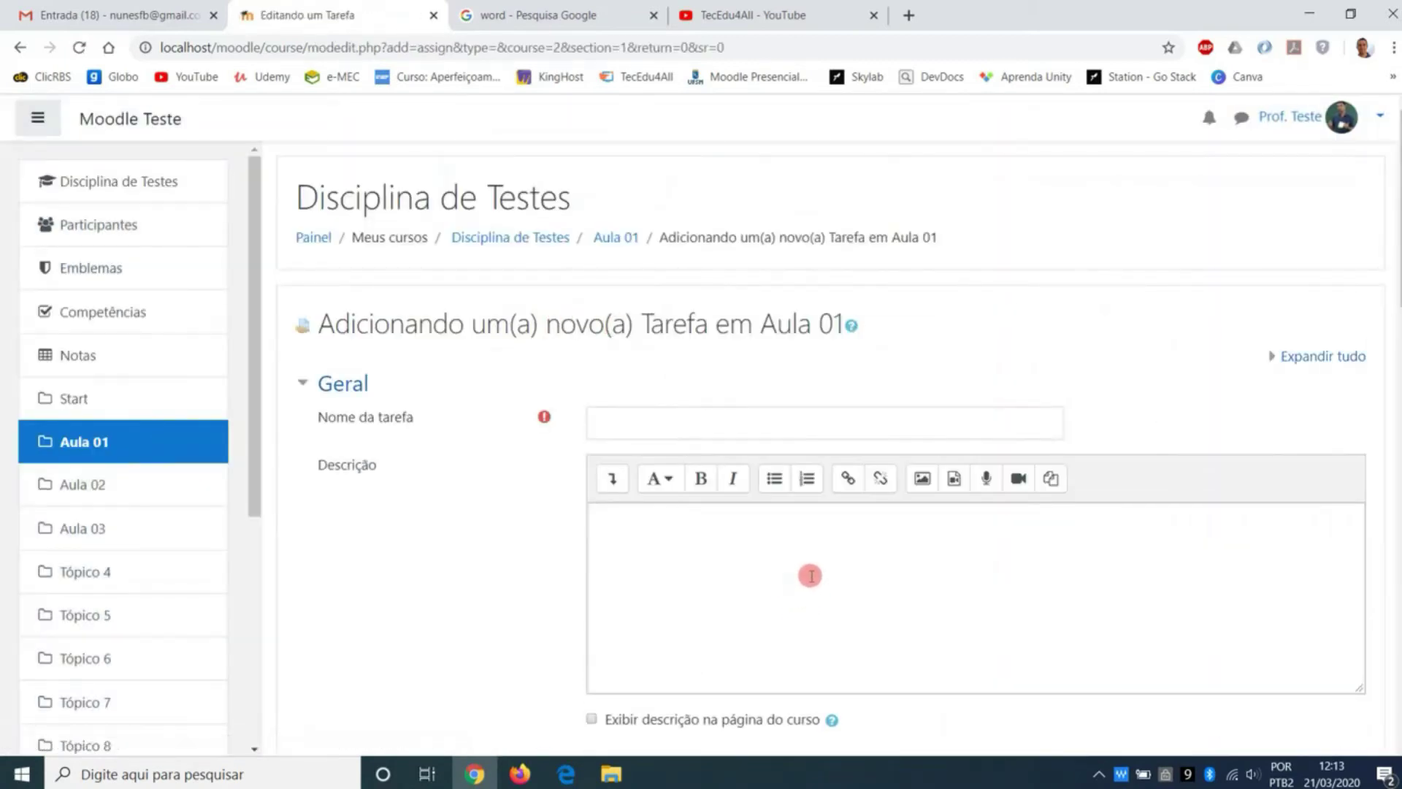
# Step: Name the assignment "Entrega da Atividade 01"
pyautogui.click(739, 425)
pyautogui.write('E')
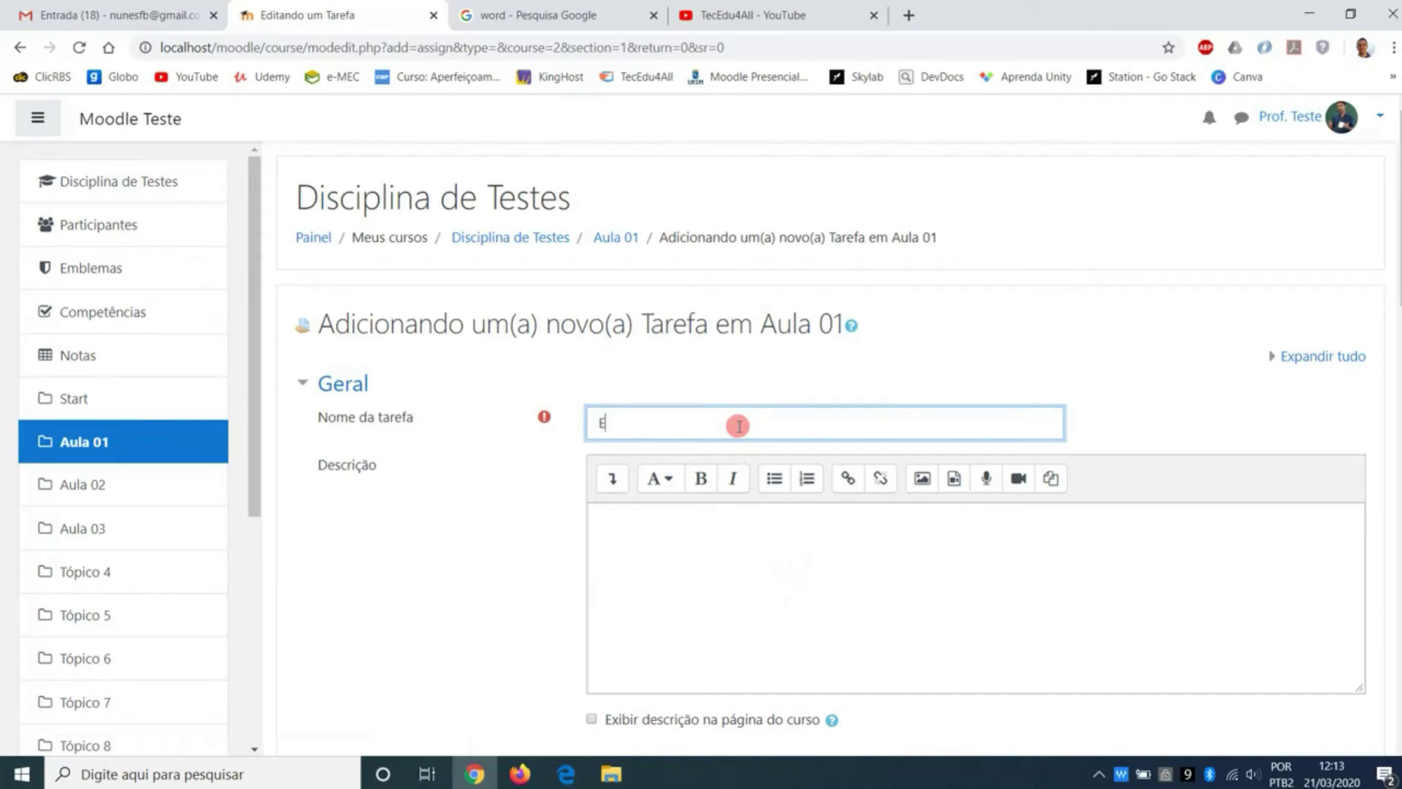
pyautogui.write('ntrega da Ativia')
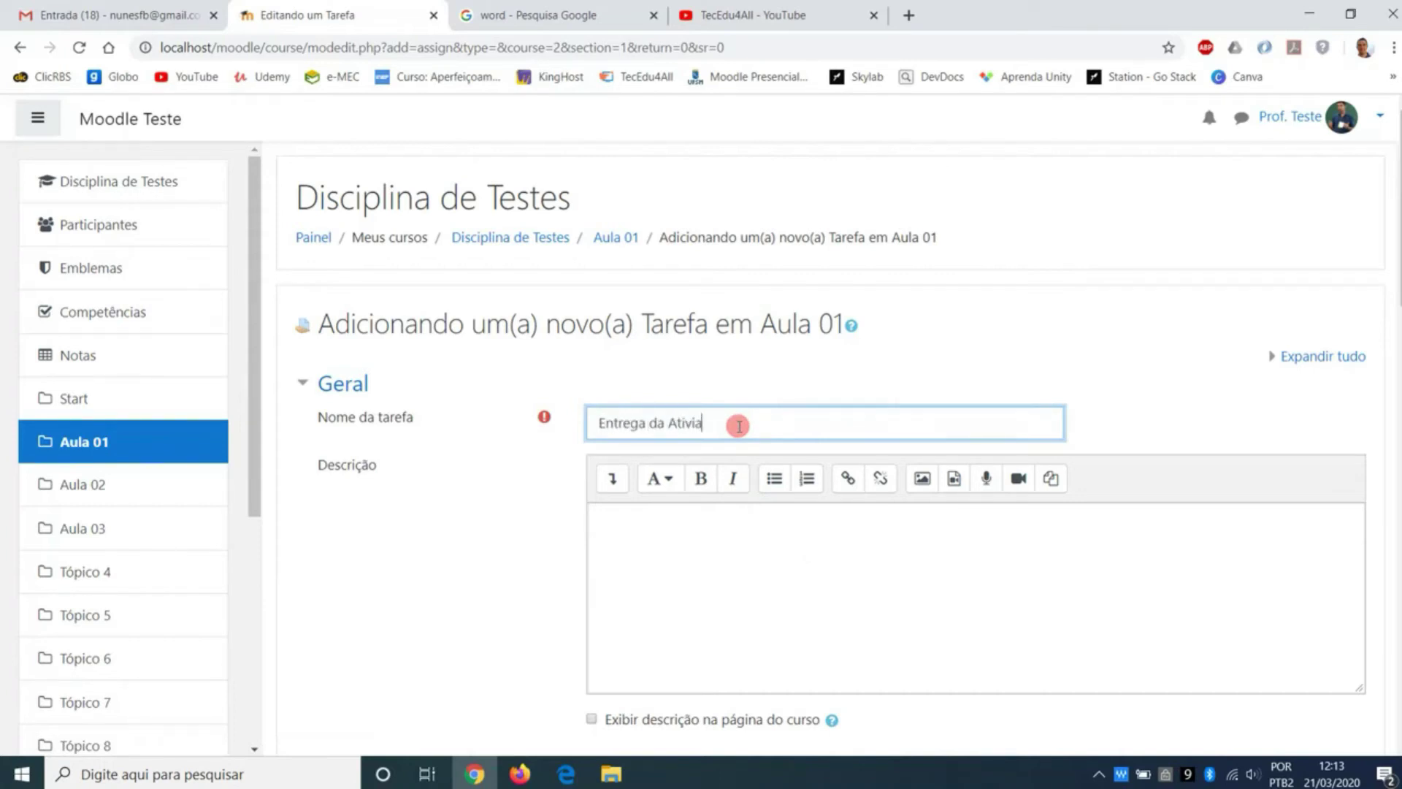
pyautogui.press('BackSpace')
pyautogui.write('dade 01')
# Step: Enter the description "Envie os arquivos em formato compactado." and enable showing the description on the course page
pyautogui.scroll(-5, 731, 430)
pyautogui.scroll(3, 745, 329)
pyautogui.click(752, 339)
pyautogui.write('Envie os ')
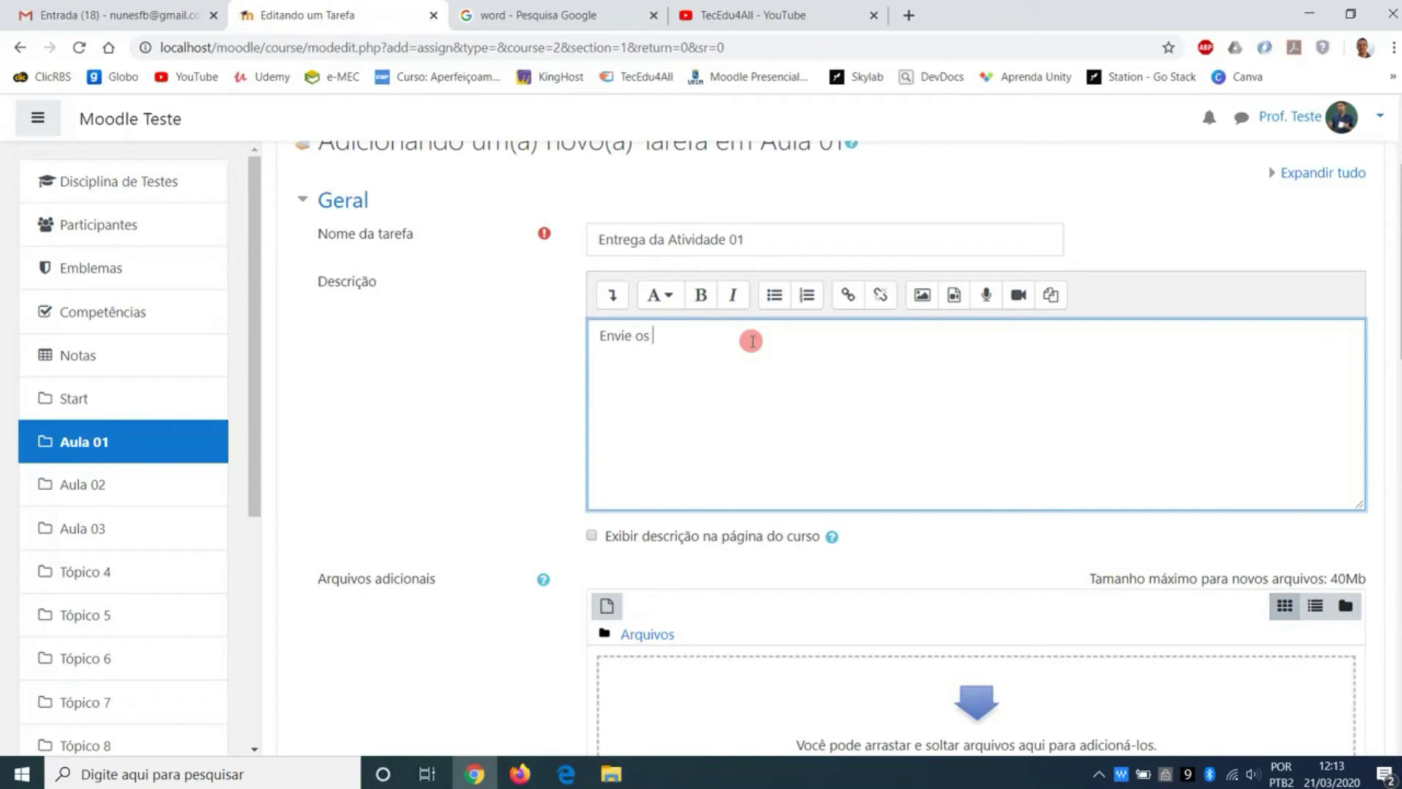
pyautogui.write('arquivos em formato compactado')
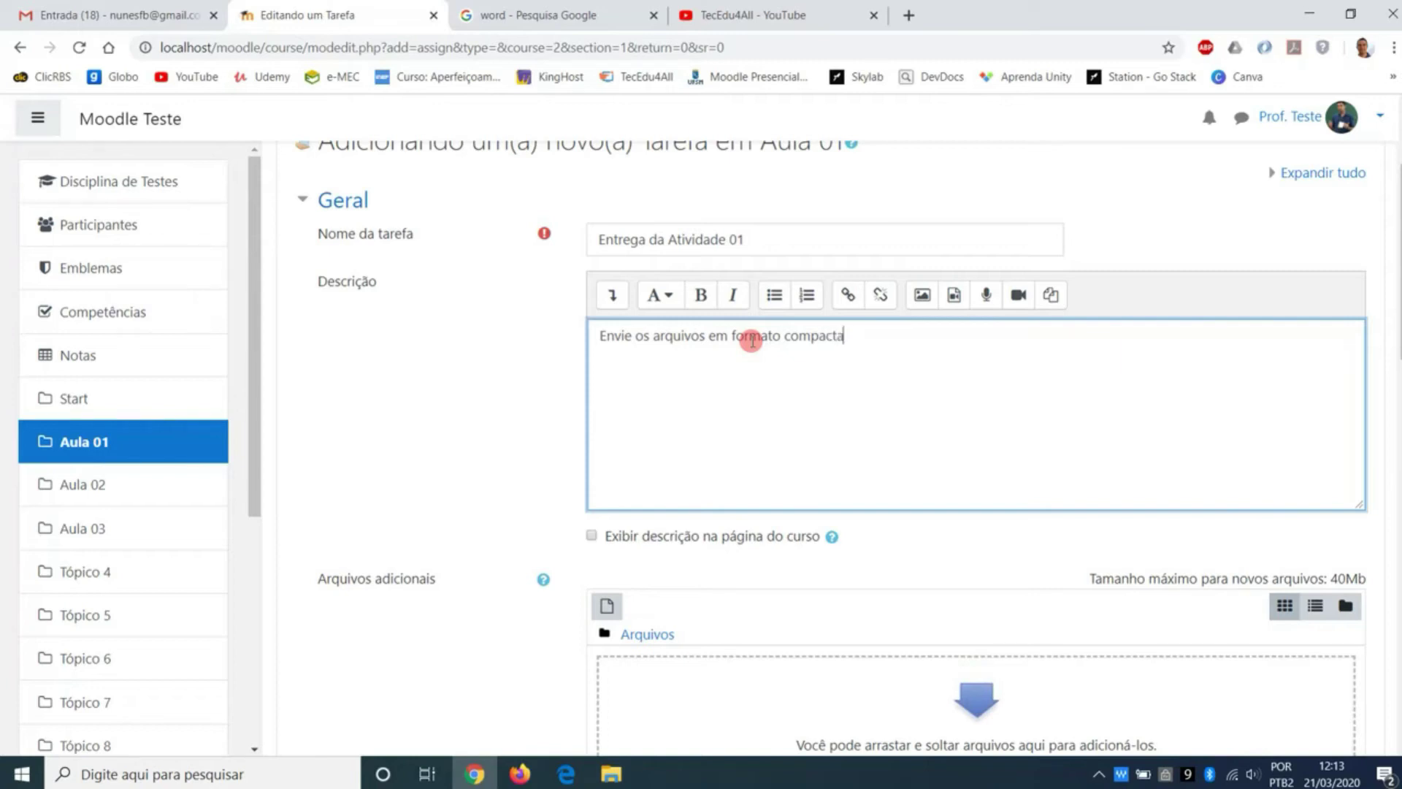
pyautogui.press('BackSpace')
pyautogui.write('o.')
pyautogui.scroll(-1, 657, 380)
pyautogui.click(592, 443)
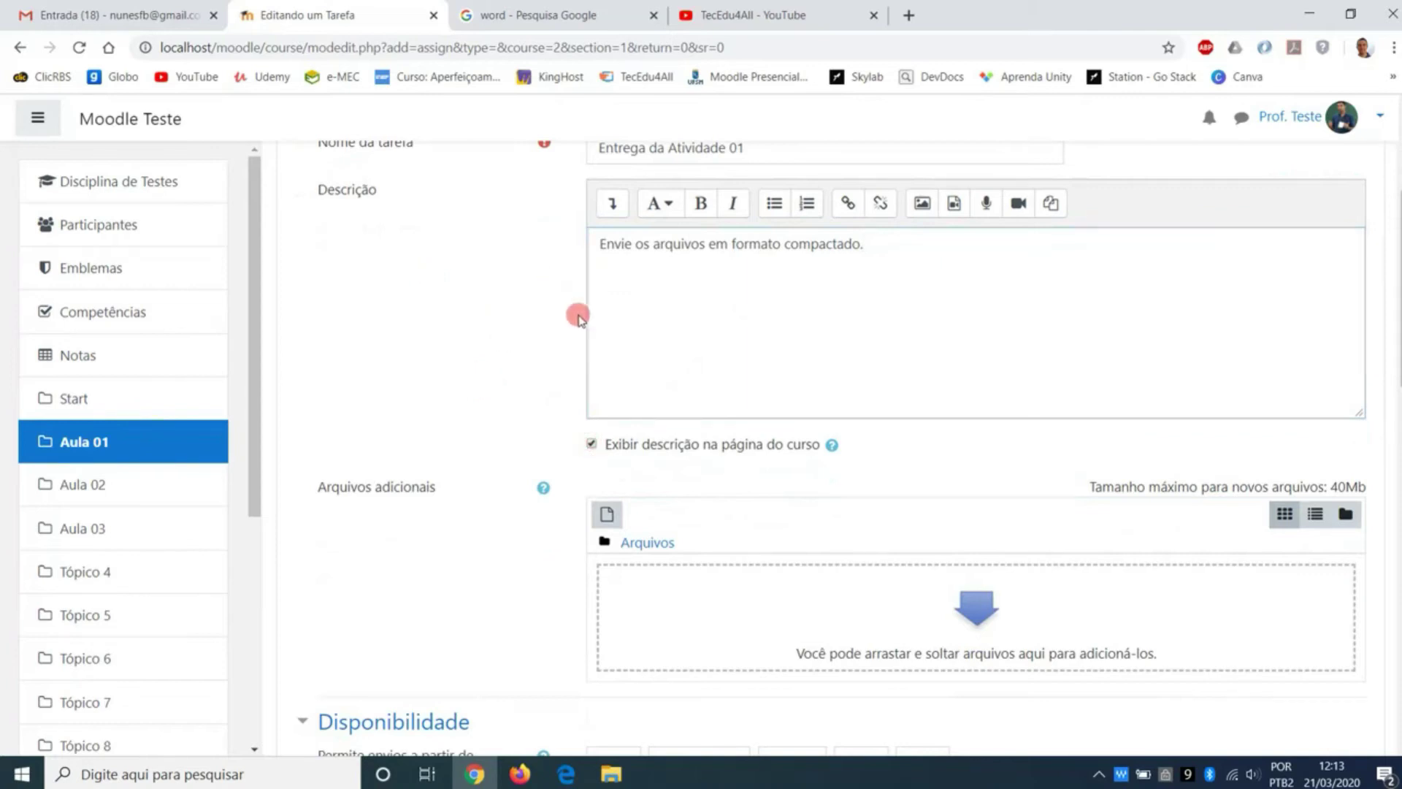
pyautogui.moveTo(612, 244); pyautogui.dragTo(904, 241)
pyautogui.click(910, 253)
# Step: Look over the additional files area and minimize the teacher's and student's browser windows to show the desktop
pyautogui.scroll(-2, 535, 354)
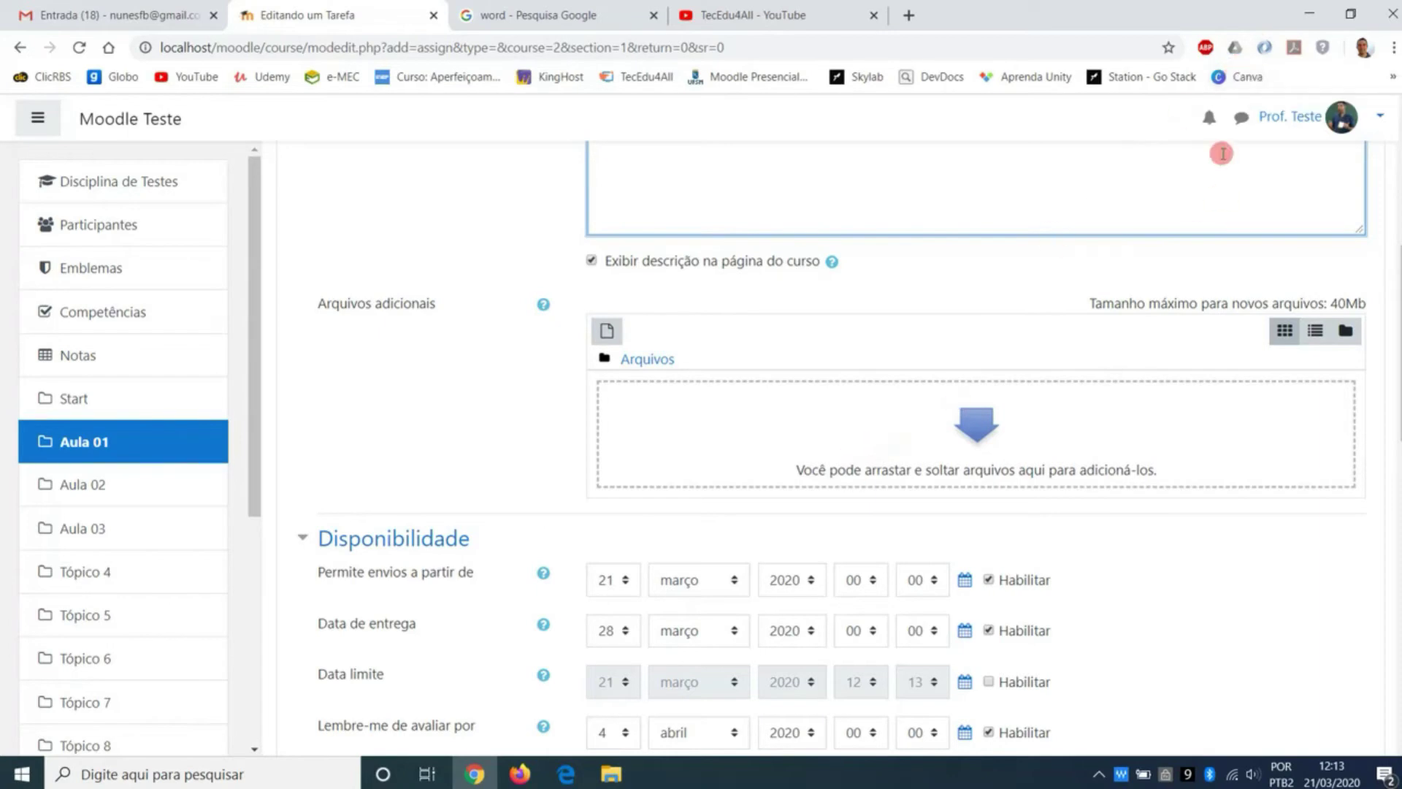
pyautogui.click(1308, 13)
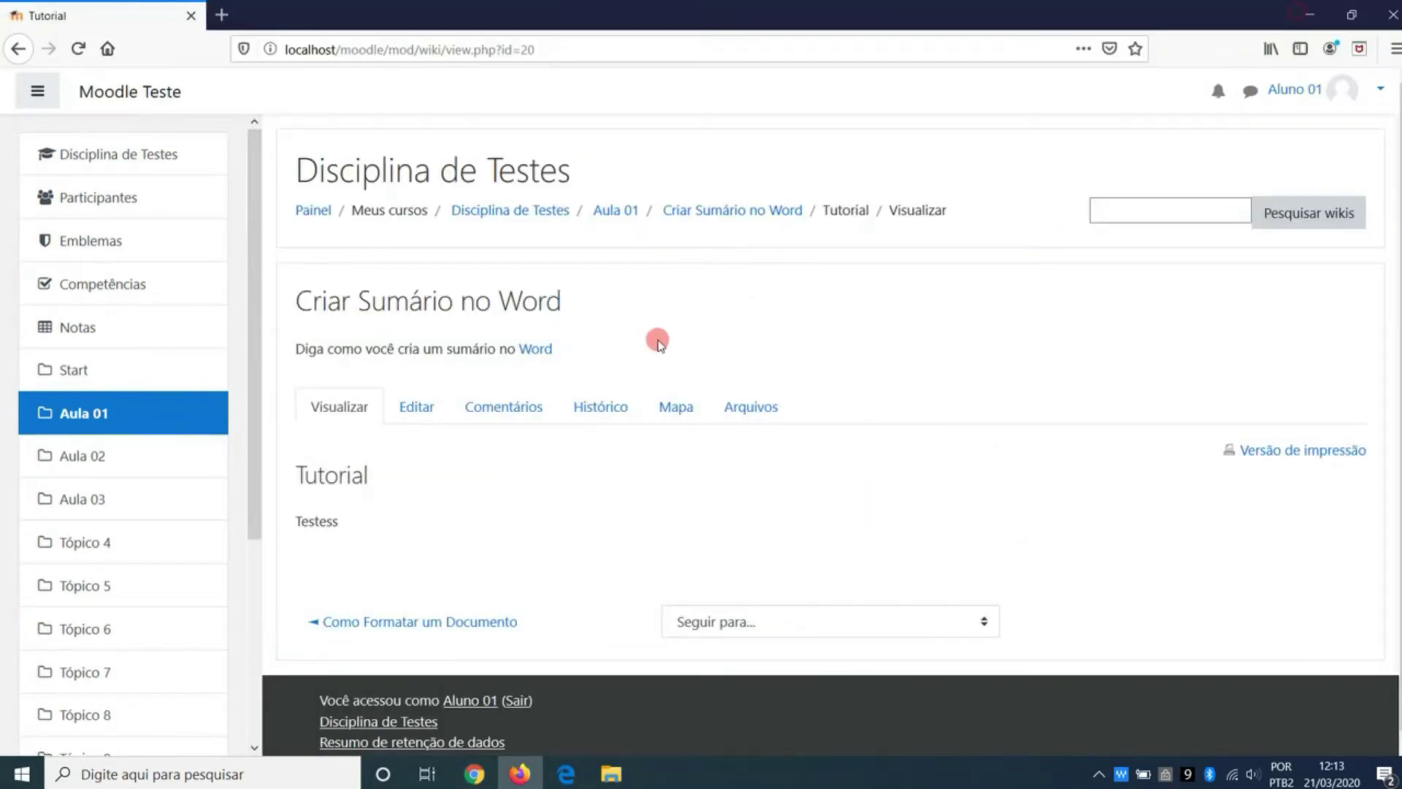
pyautogui.click(1310, 14)
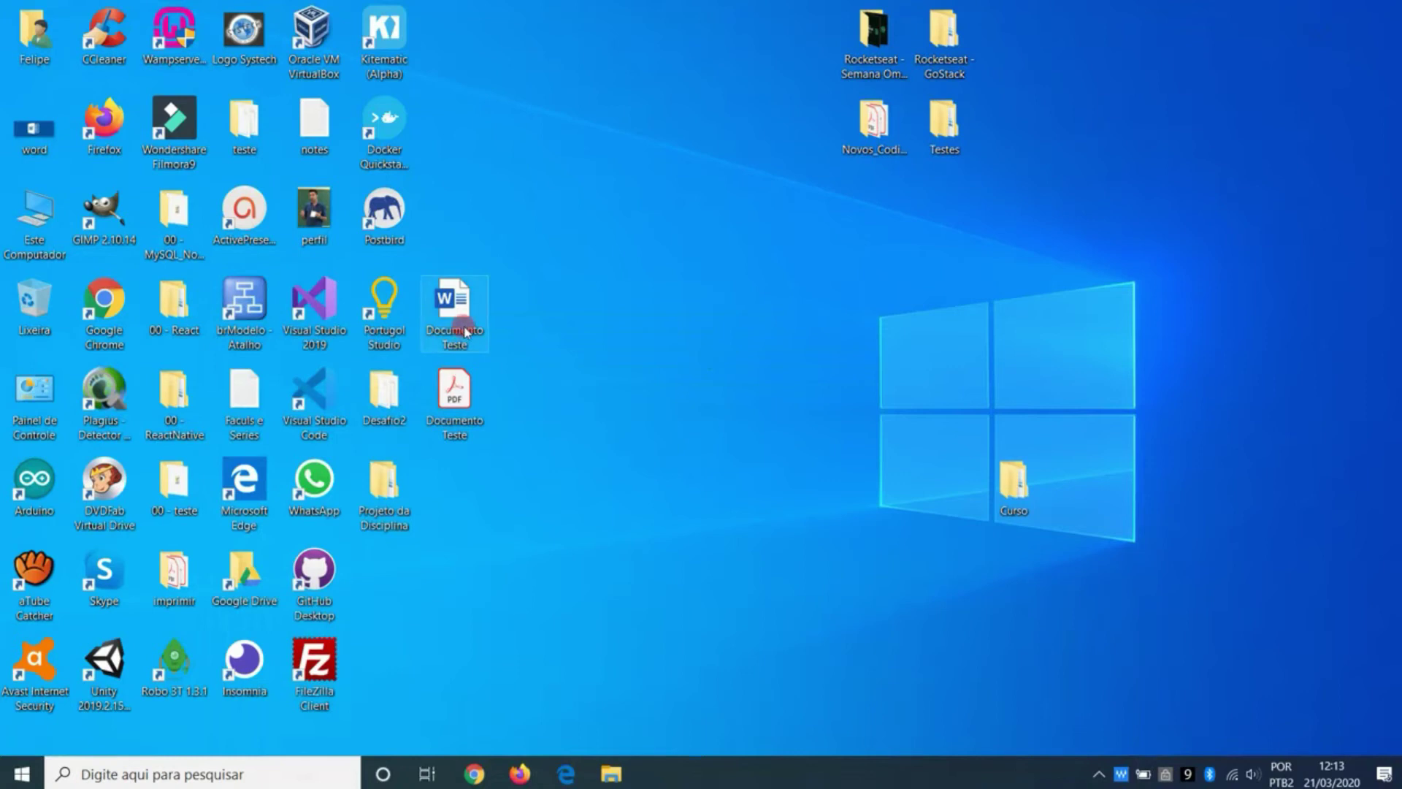
# Step: Attach the desktop PDF "Documento Teste" to the assignment's additional files
pyautogui.moveTo(460, 398); pyautogui.dragTo(776, 413)
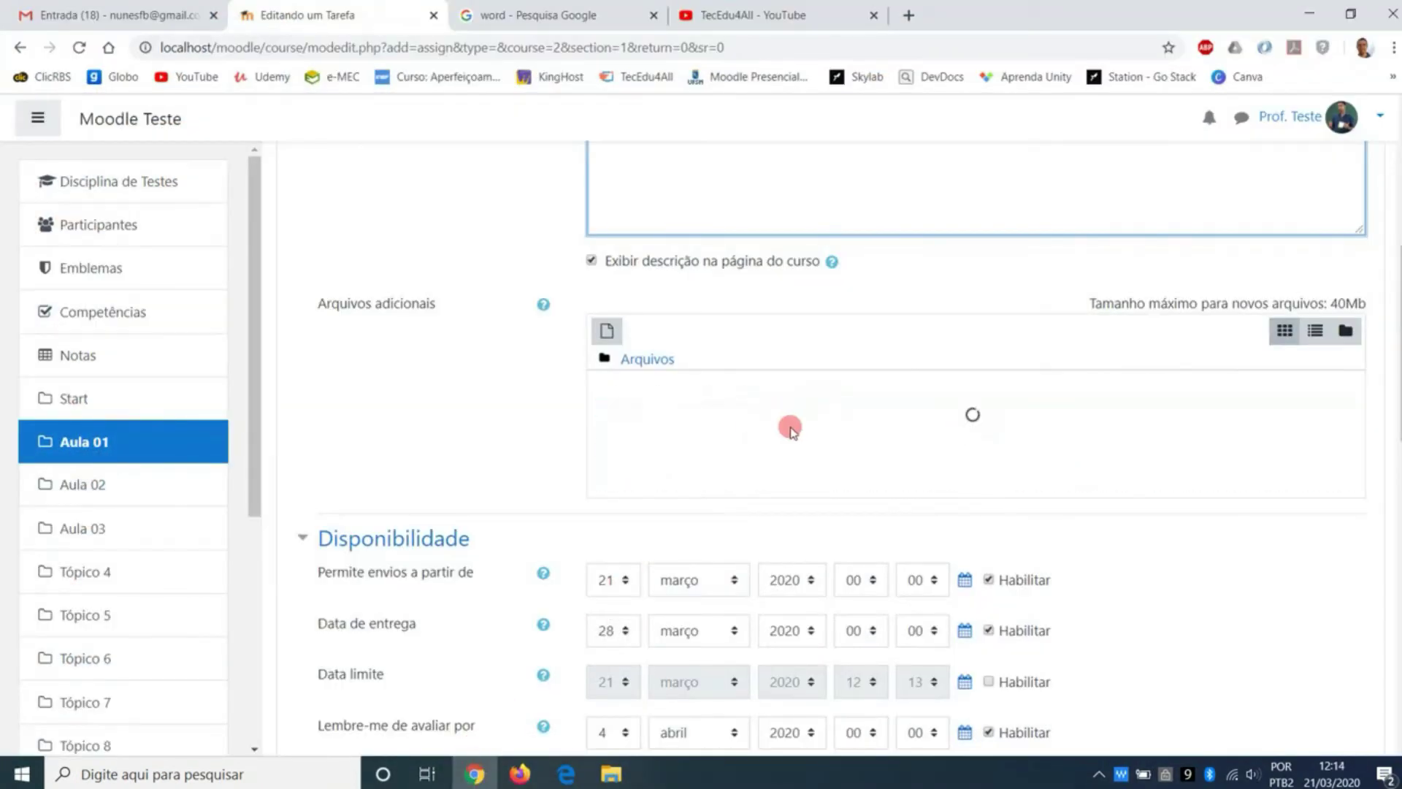
pyautogui.scroll(-1, 793, 428)
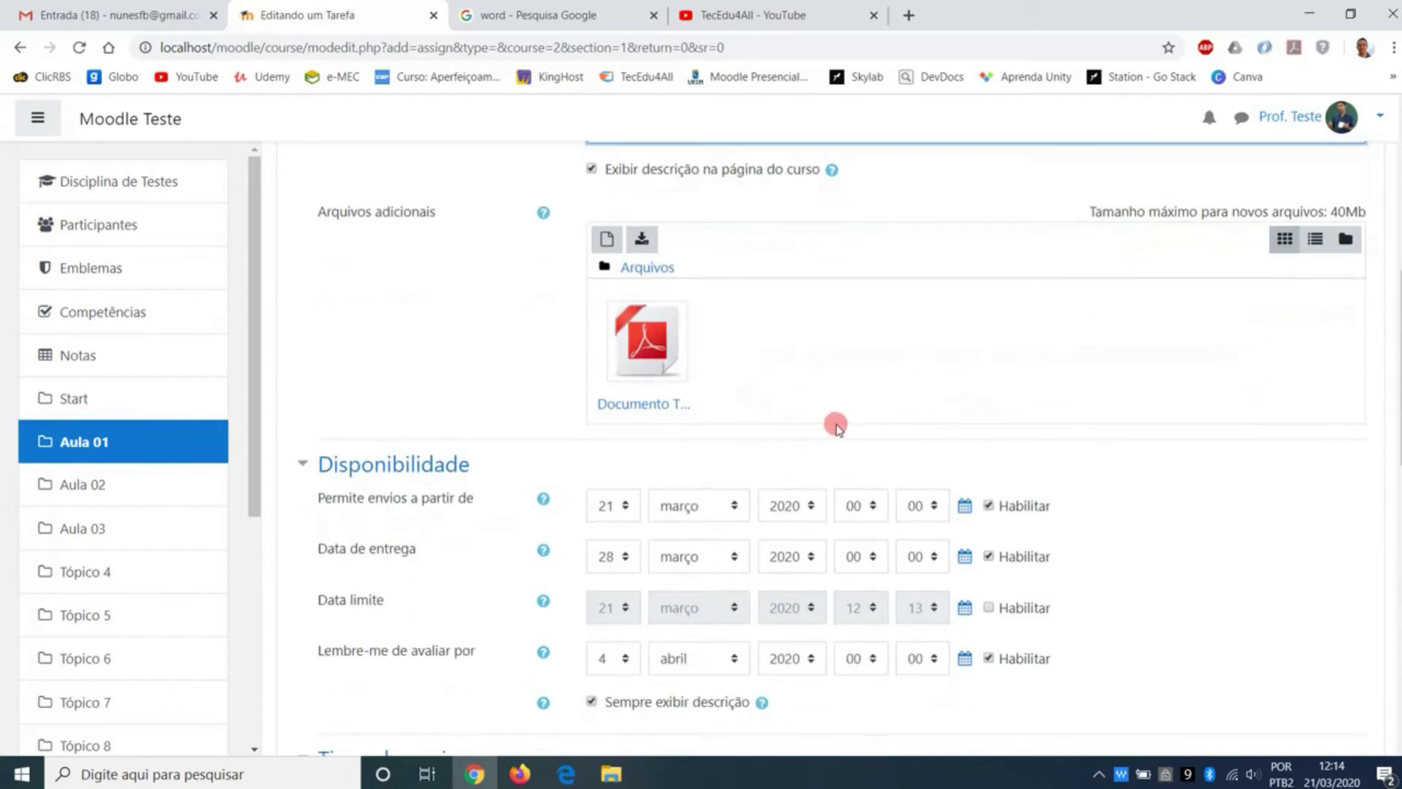
pyautogui.scroll(-1, 836, 428)
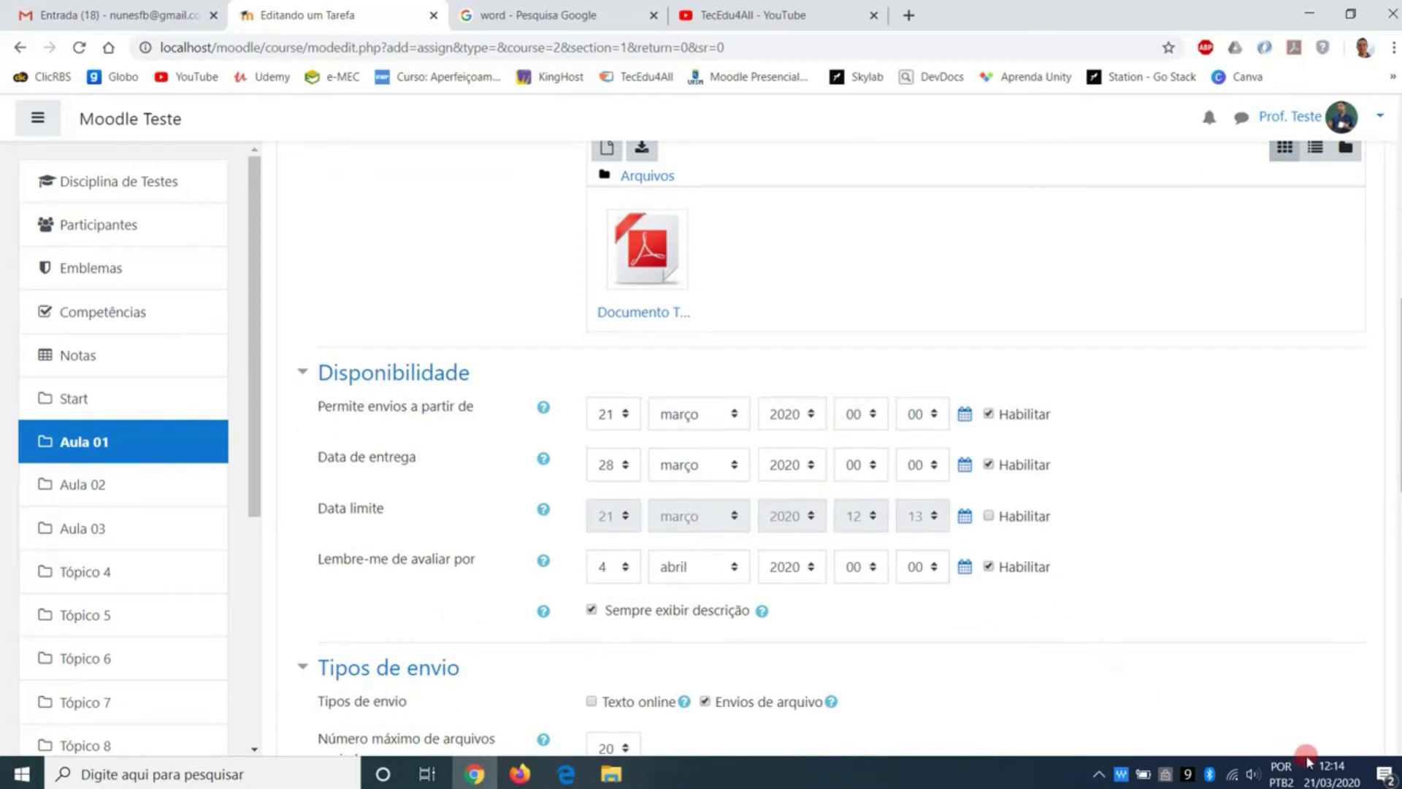
# Step: Set the due date (Data de entrega) to 22 março 2020 at 23:59
pyautogui.click(624, 466)
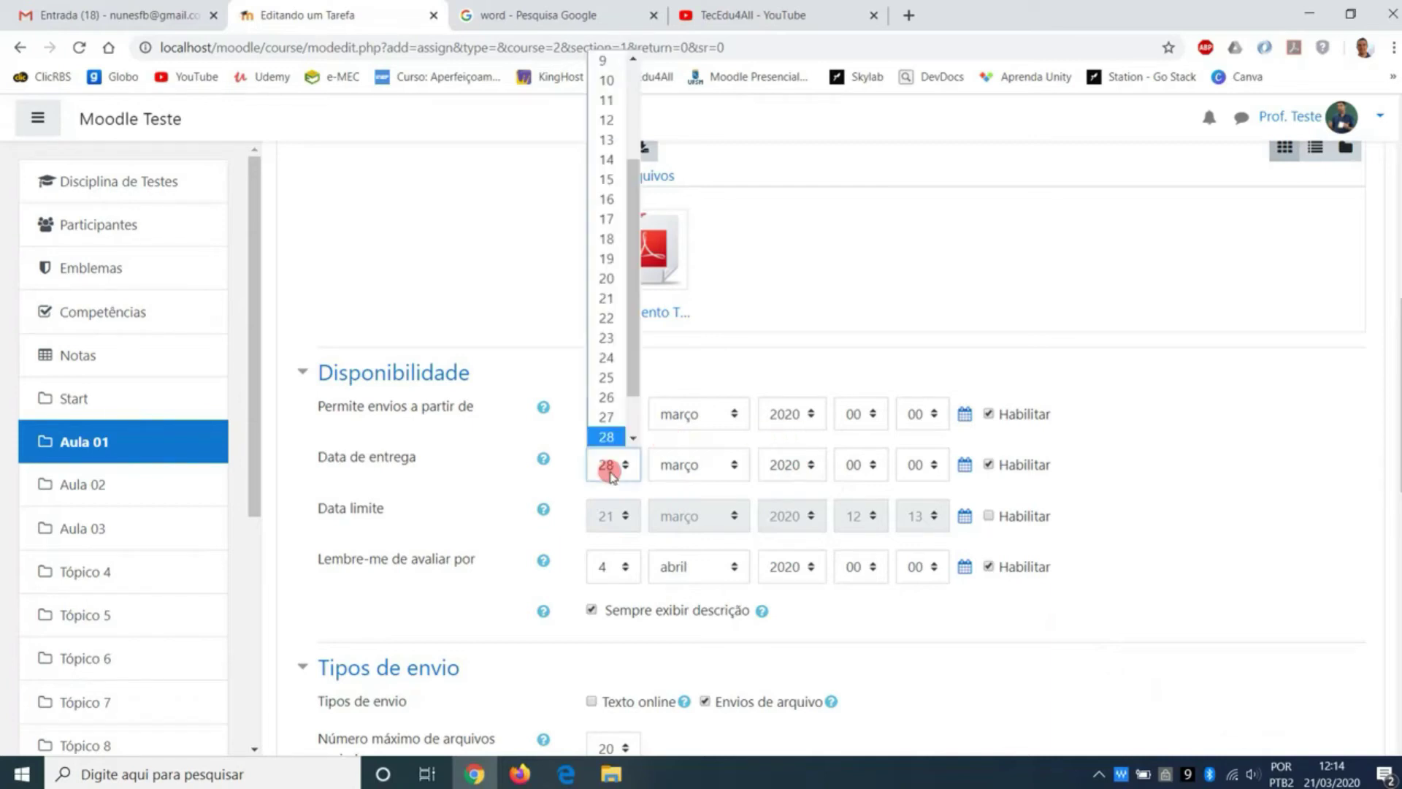
pyautogui.click(608, 318)
pyautogui.click(859, 466)
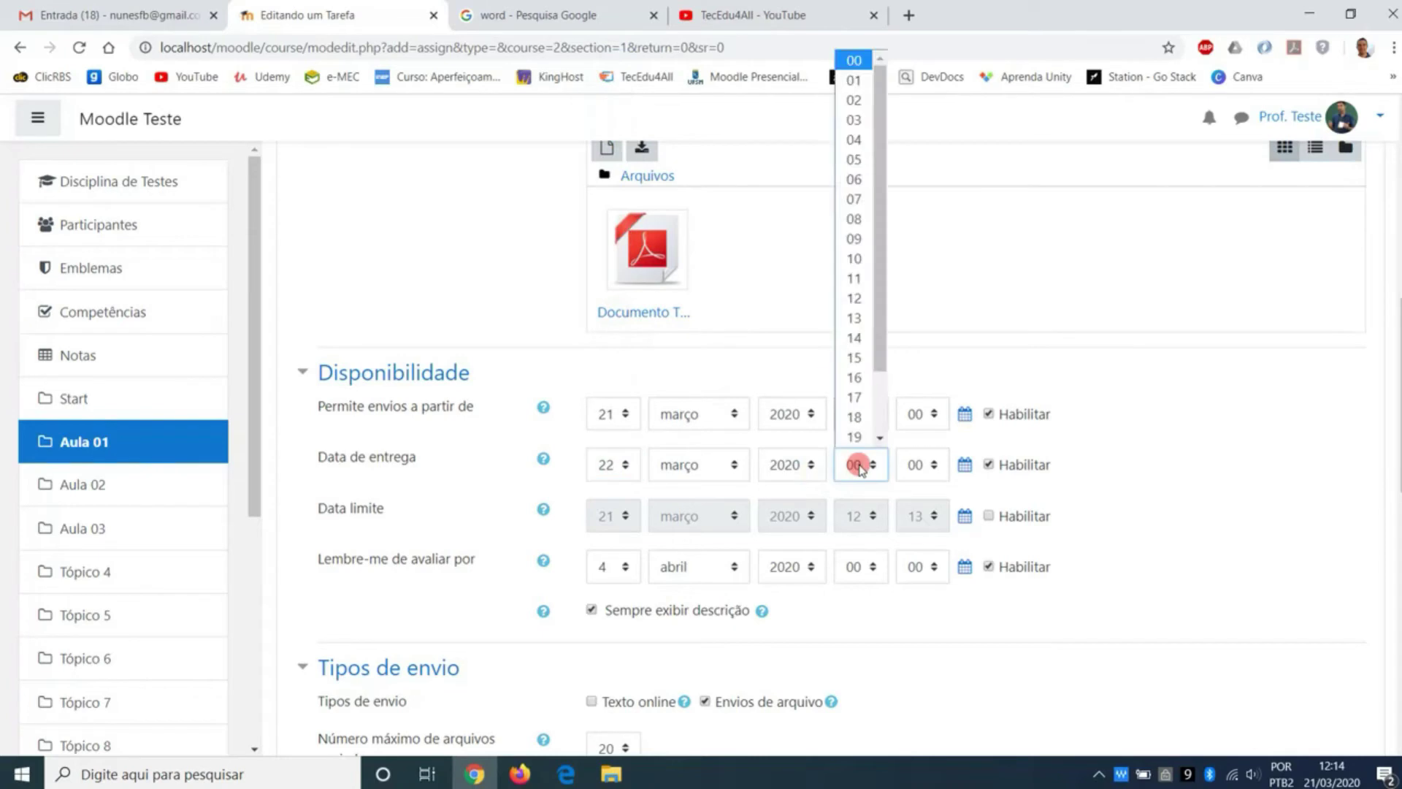
pyautogui.click(858, 465)
pyautogui.click(859, 466)
pyautogui.scroll(-1, 849, 431)
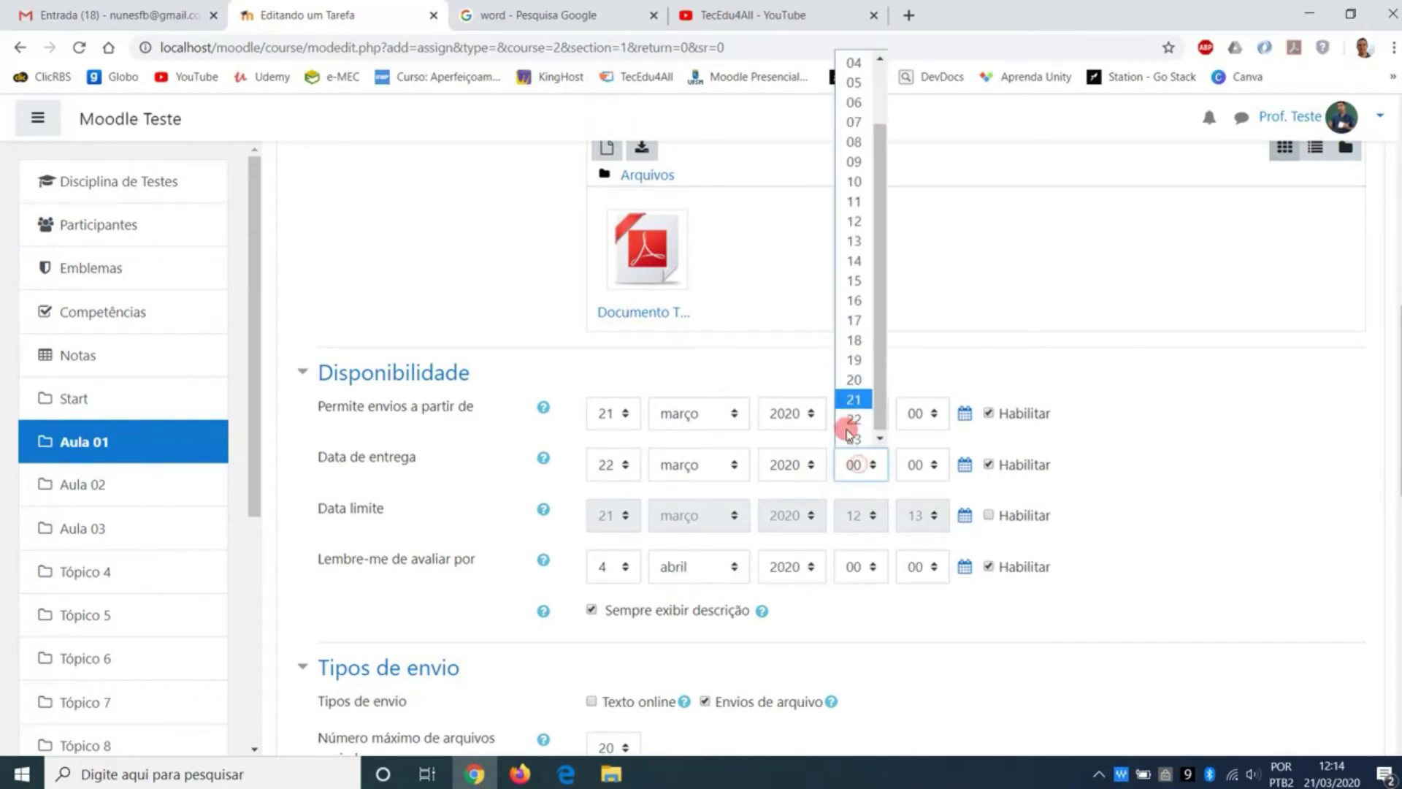
pyautogui.scroll(1, 849, 420)
pyautogui.scroll(-1, 851, 433)
pyautogui.scroll(1, 852, 433)
pyautogui.scroll(-1, 851, 433)
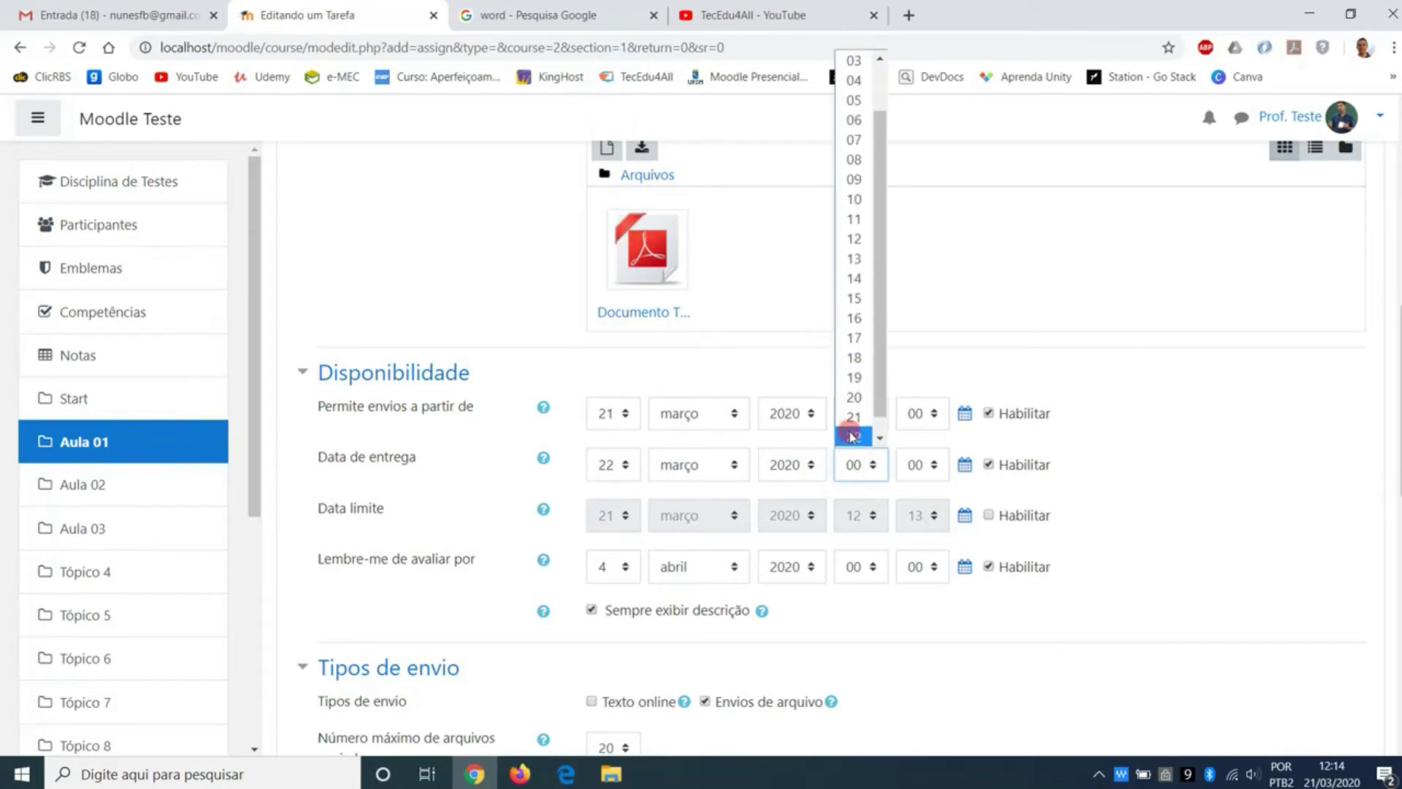
pyautogui.scroll(-1, 857, 433)
pyautogui.click(859, 437)
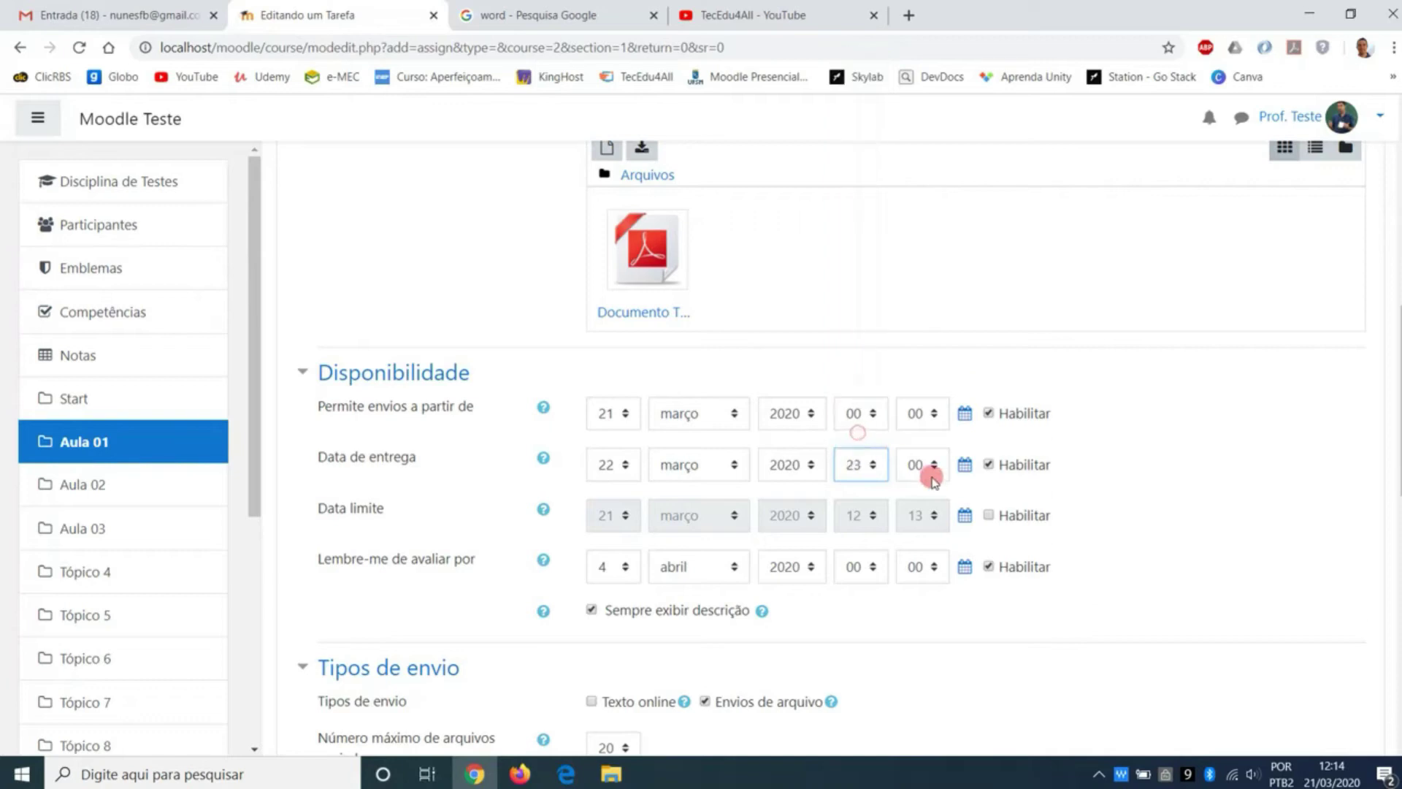
pyautogui.click(924, 466)
pyautogui.scroll(-10, 926, 438)
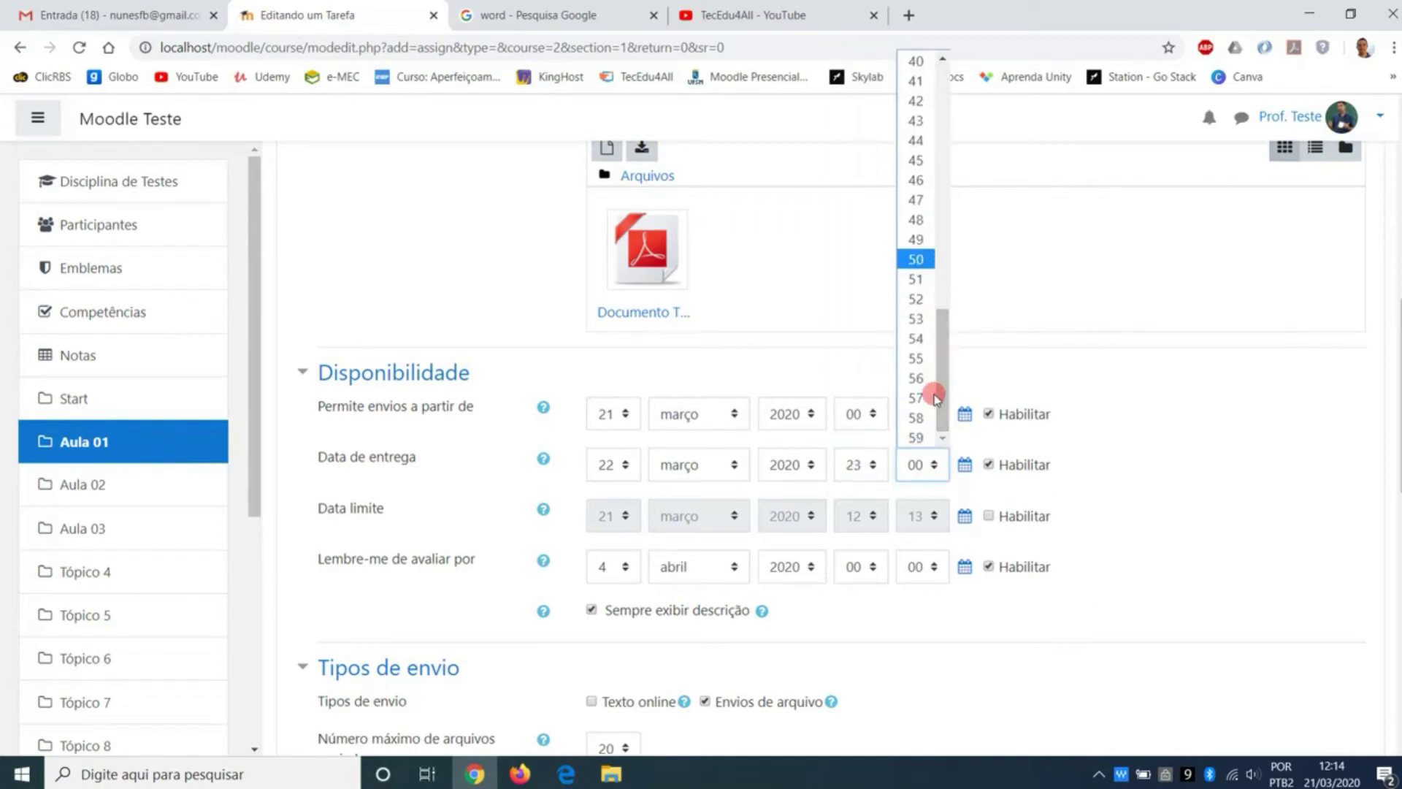
pyautogui.click(917, 436)
pyautogui.click(1146, 491)
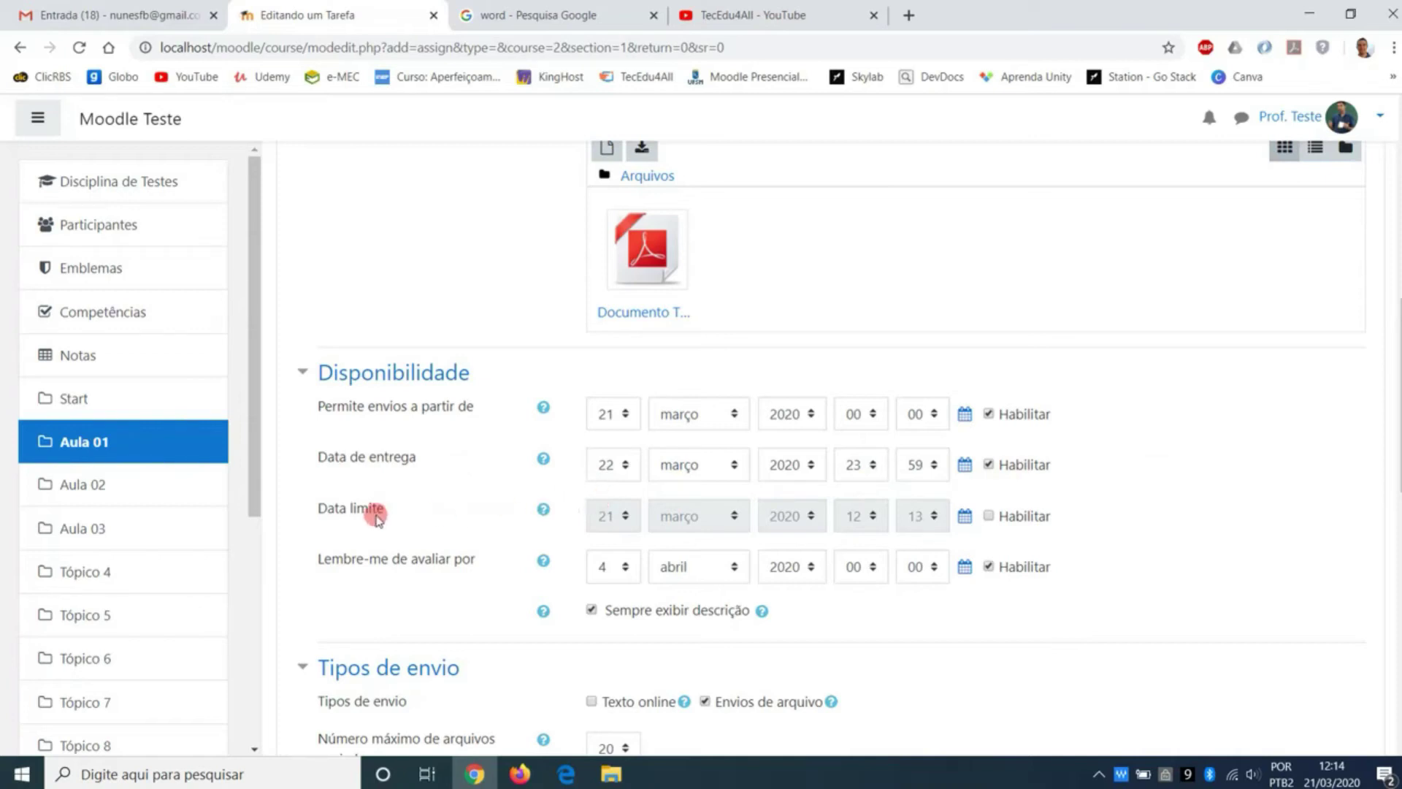
# Step: Read the help for Data limite and set the due date (Data de entrega) to 21 março 2020 at 12:17
pyautogui.click(543, 513)
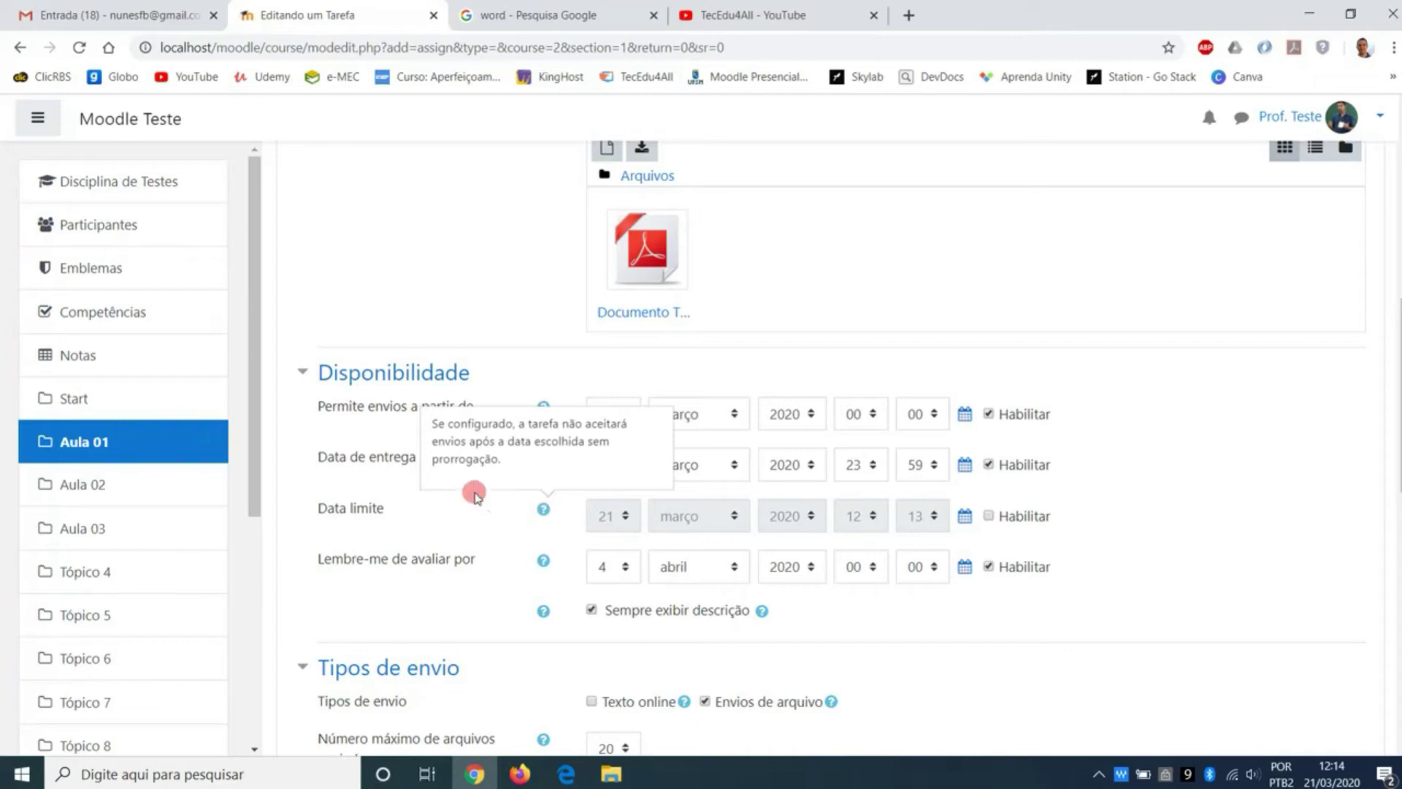
pyautogui.moveTo(384, 457); pyautogui.dragTo(466, 468)
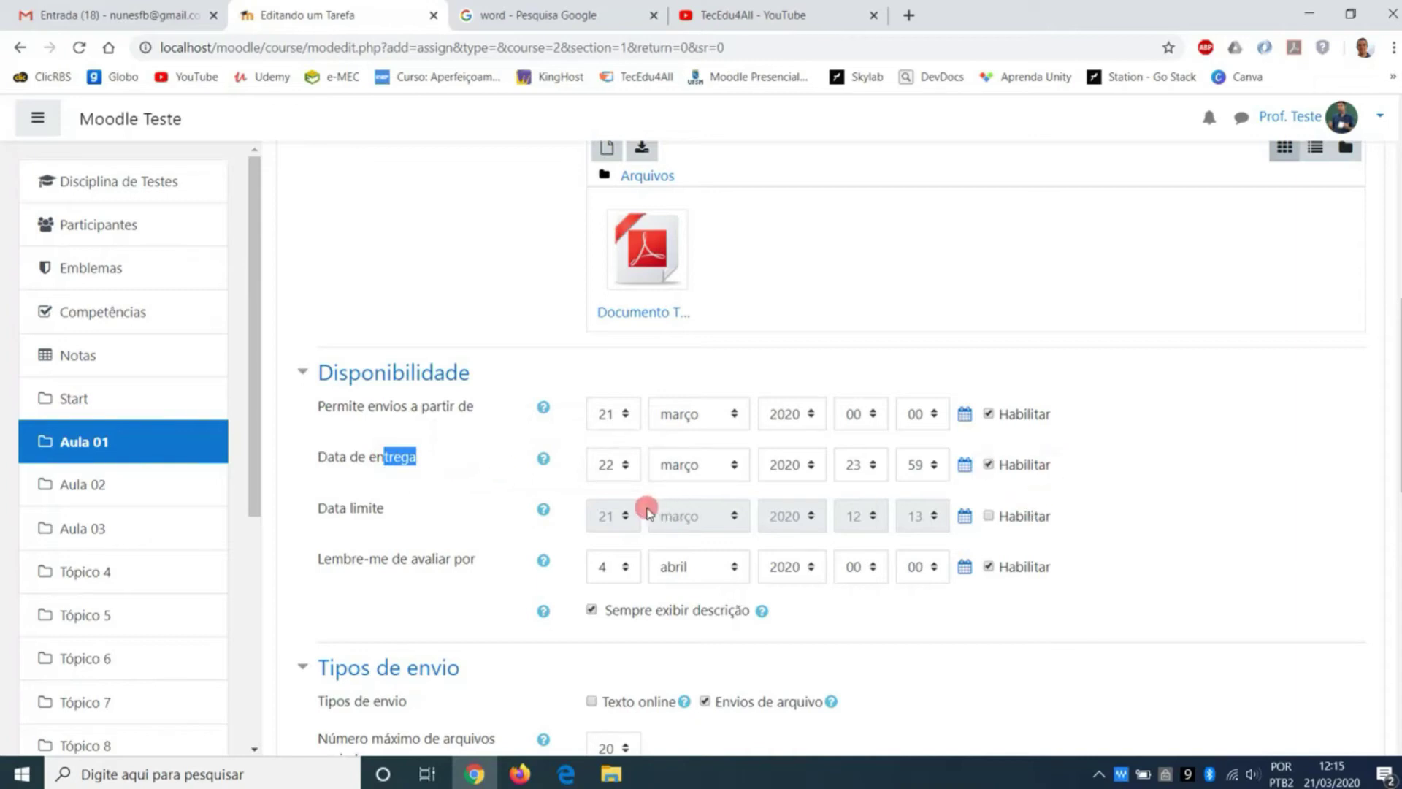
pyautogui.click(606, 466)
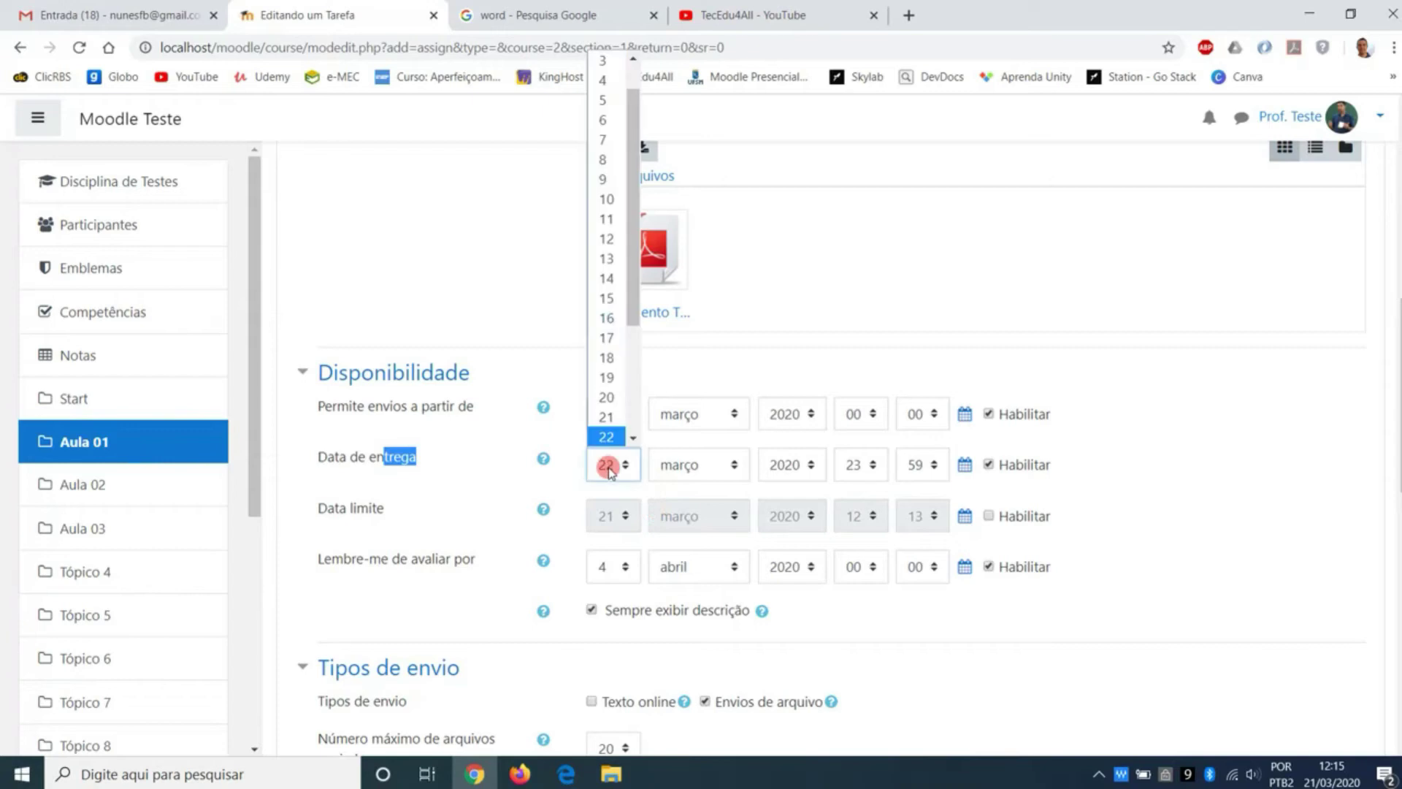
pyautogui.click(607, 418)
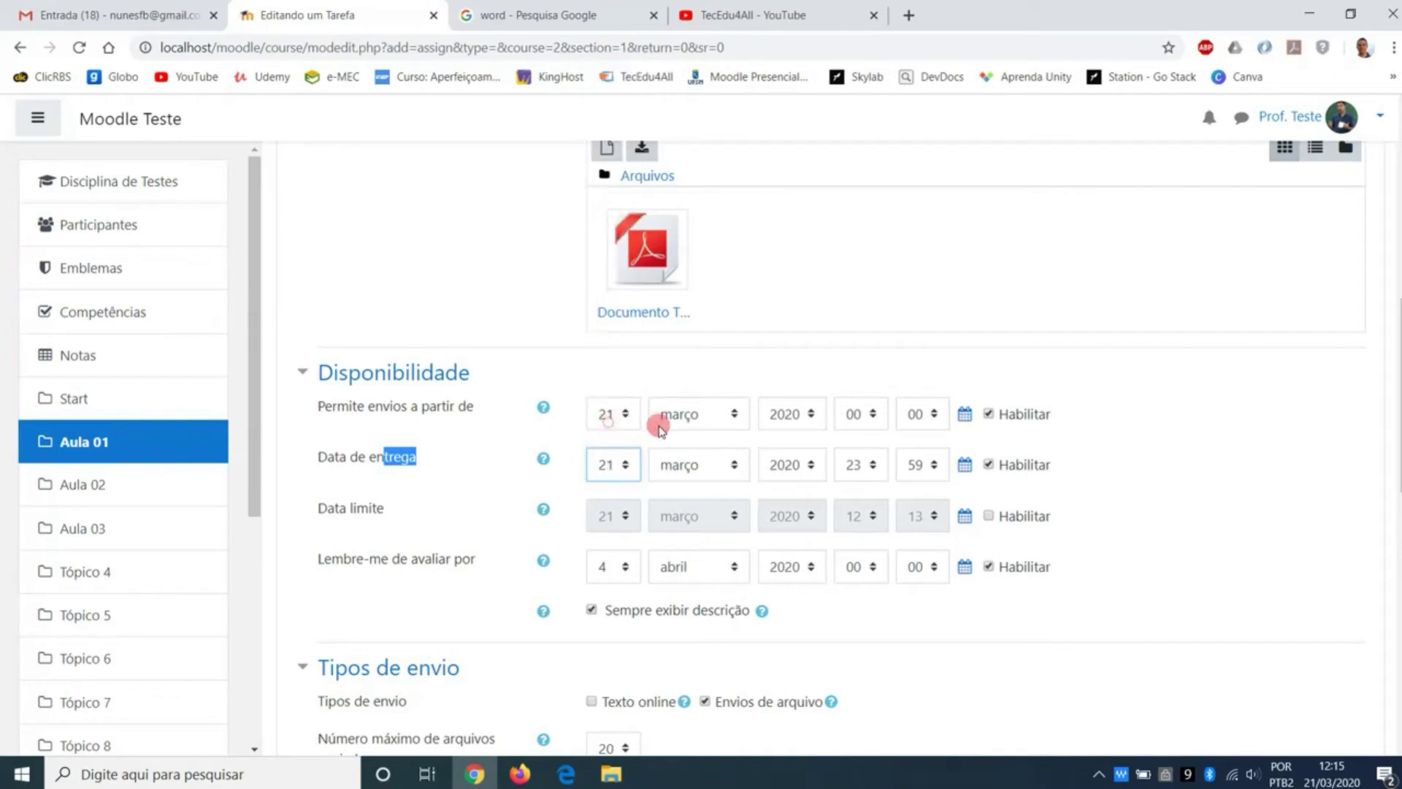
pyautogui.click(856, 464)
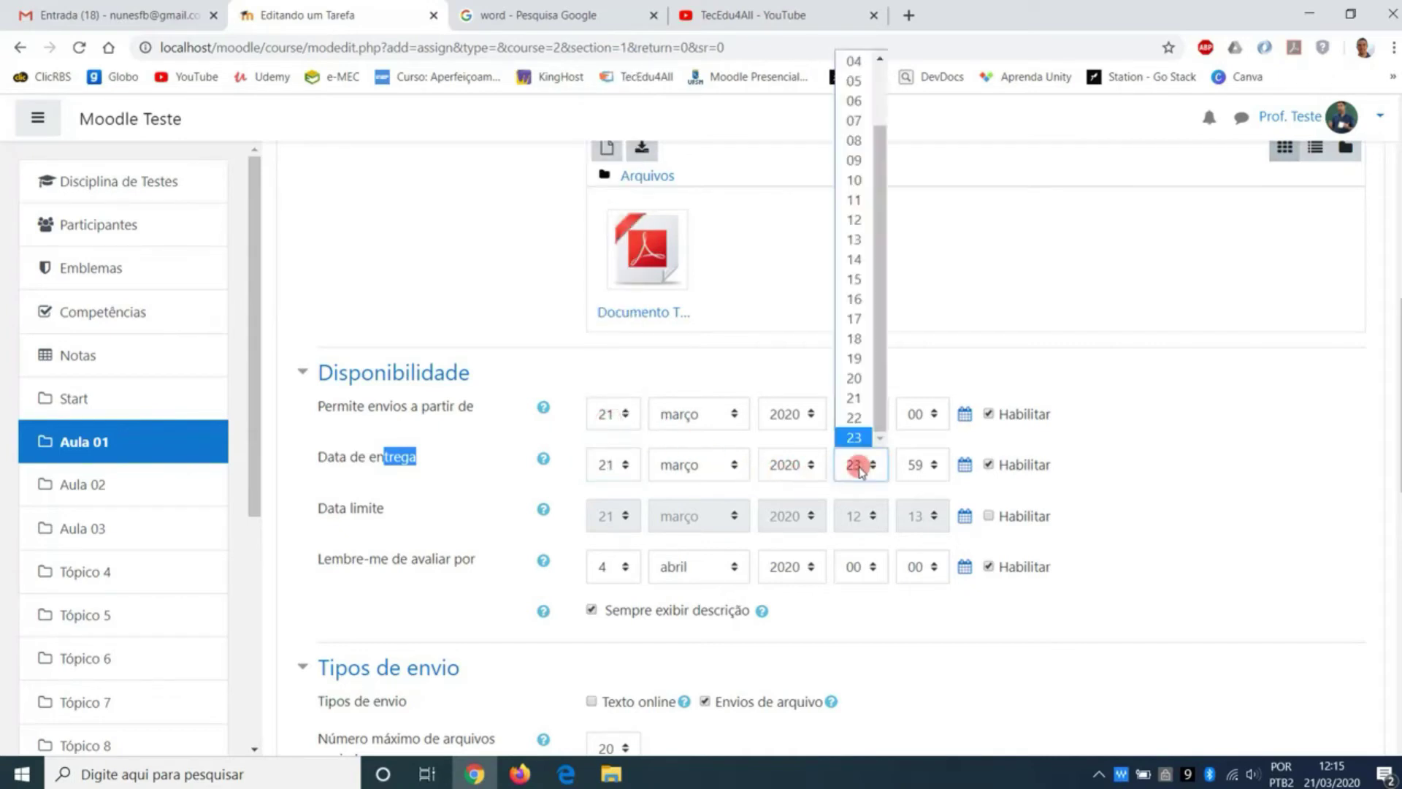
pyautogui.click(855, 219)
pyautogui.click(923, 465)
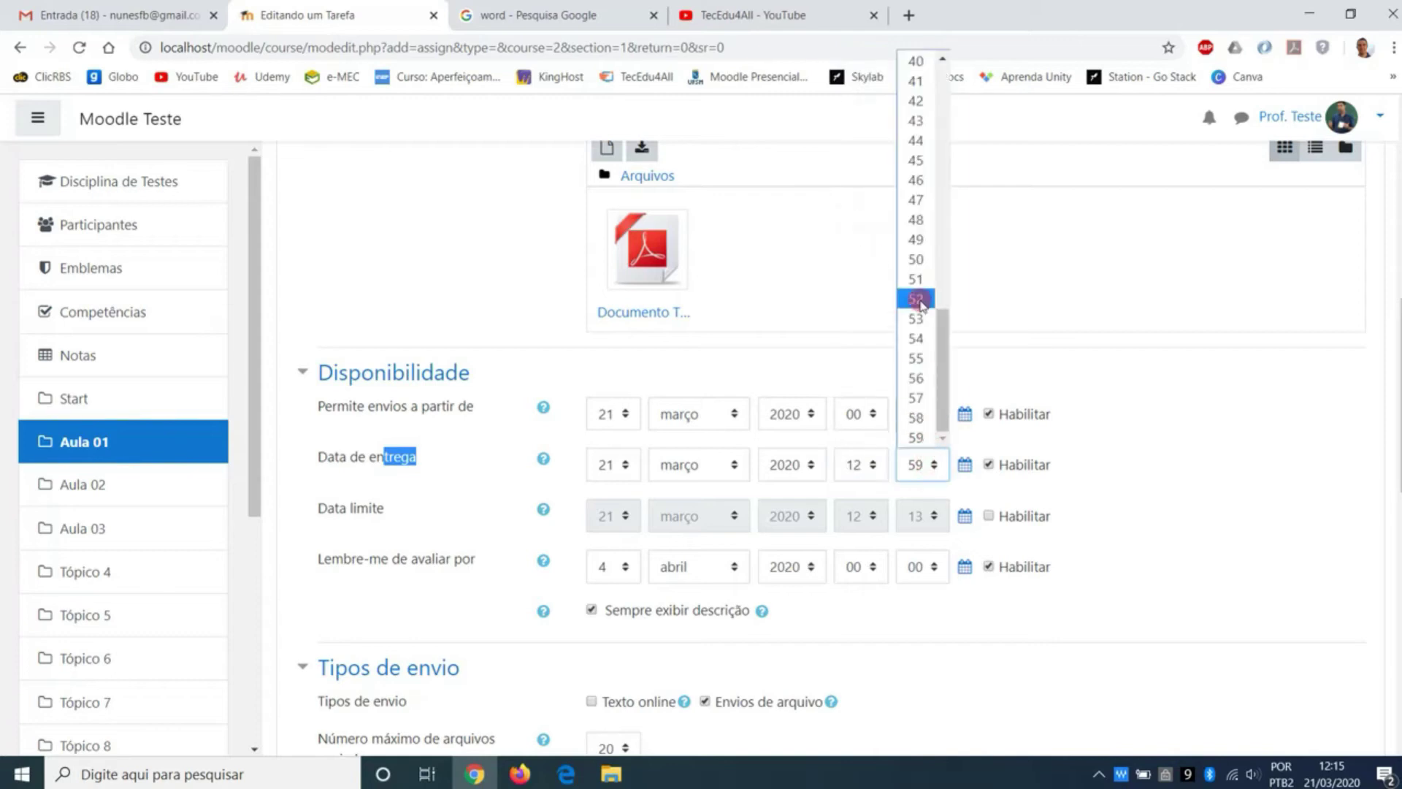
pyautogui.scroll(10, 919, 204)
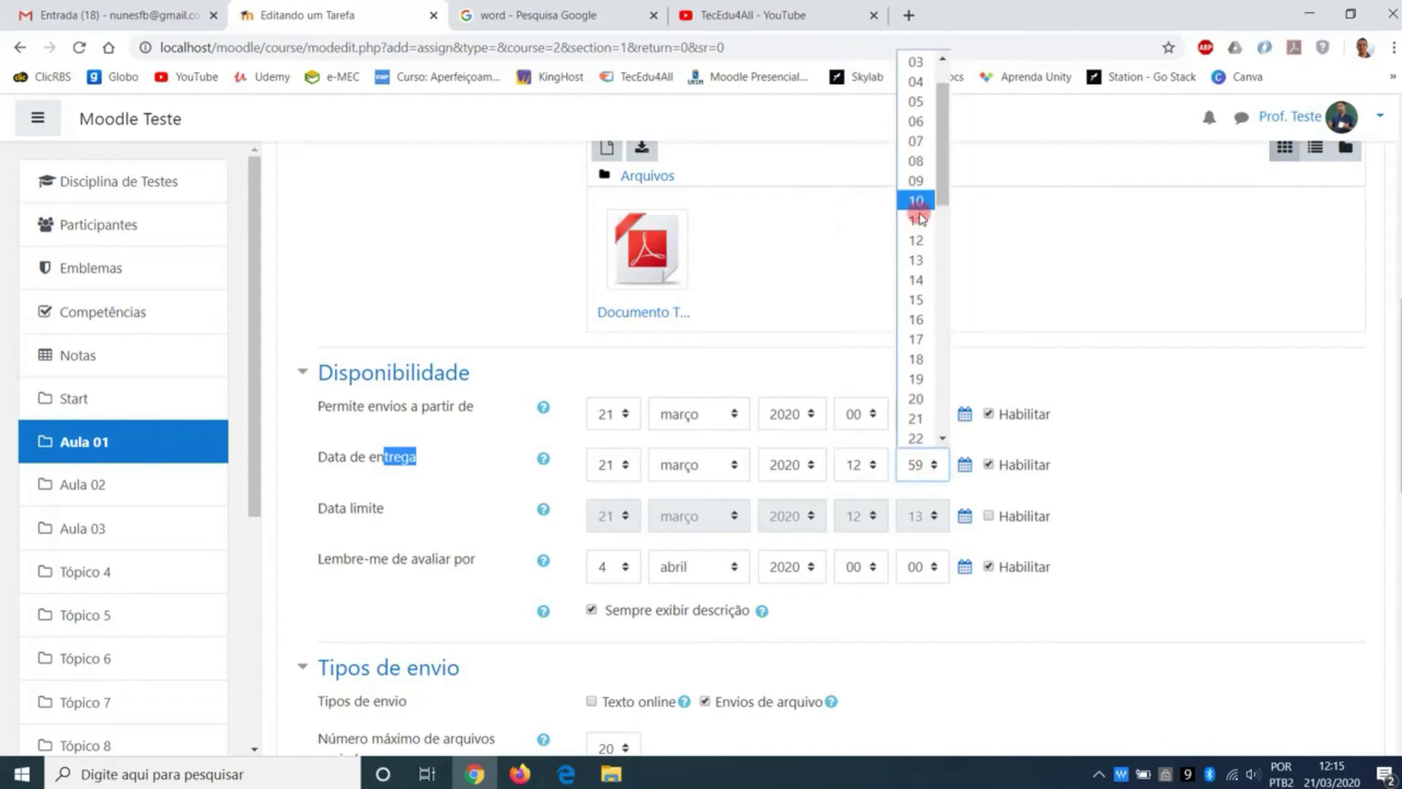
pyautogui.click(918, 341)
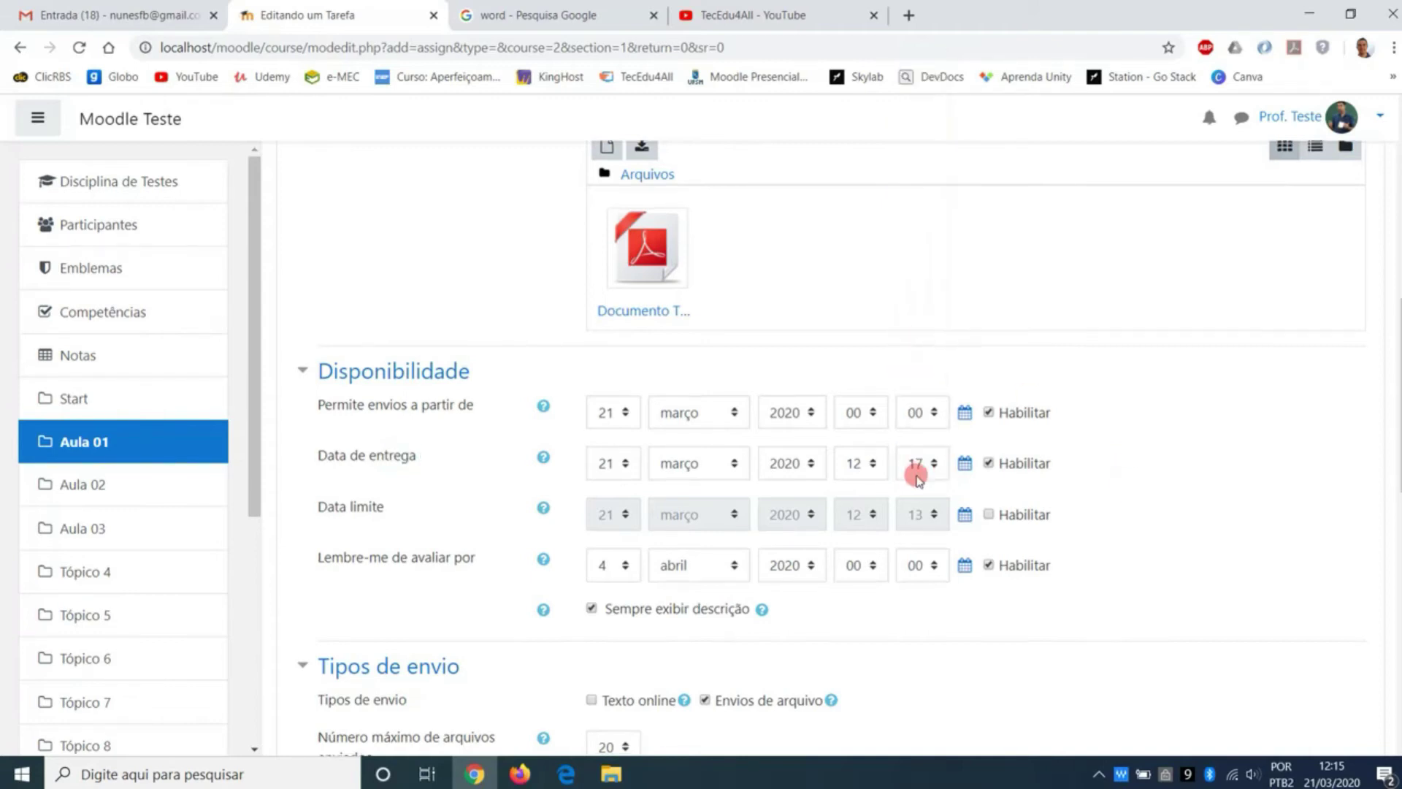
# Step: Disable the grading reminder date (Lembre-me de avaliar por)
pyautogui.scroll(-1, 927, 467)
pyautogui.click(990, 475)
pyautogui.scroll(-2, 1065, 476)
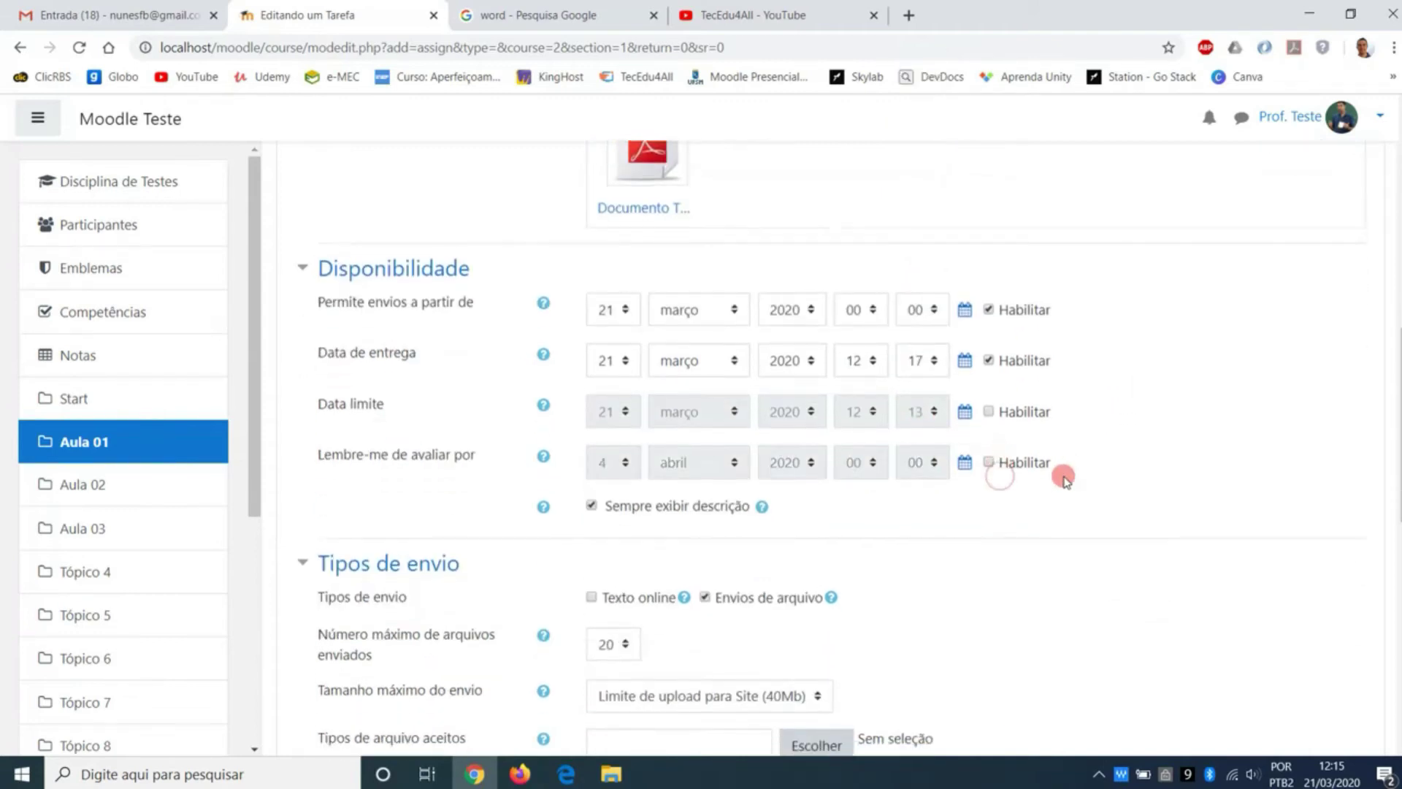
# Step: Enable the cut-off date (Data limite) and set its minutes to 18 for a 12:18 limit
pyautogui.scroll(1, 838, 473)
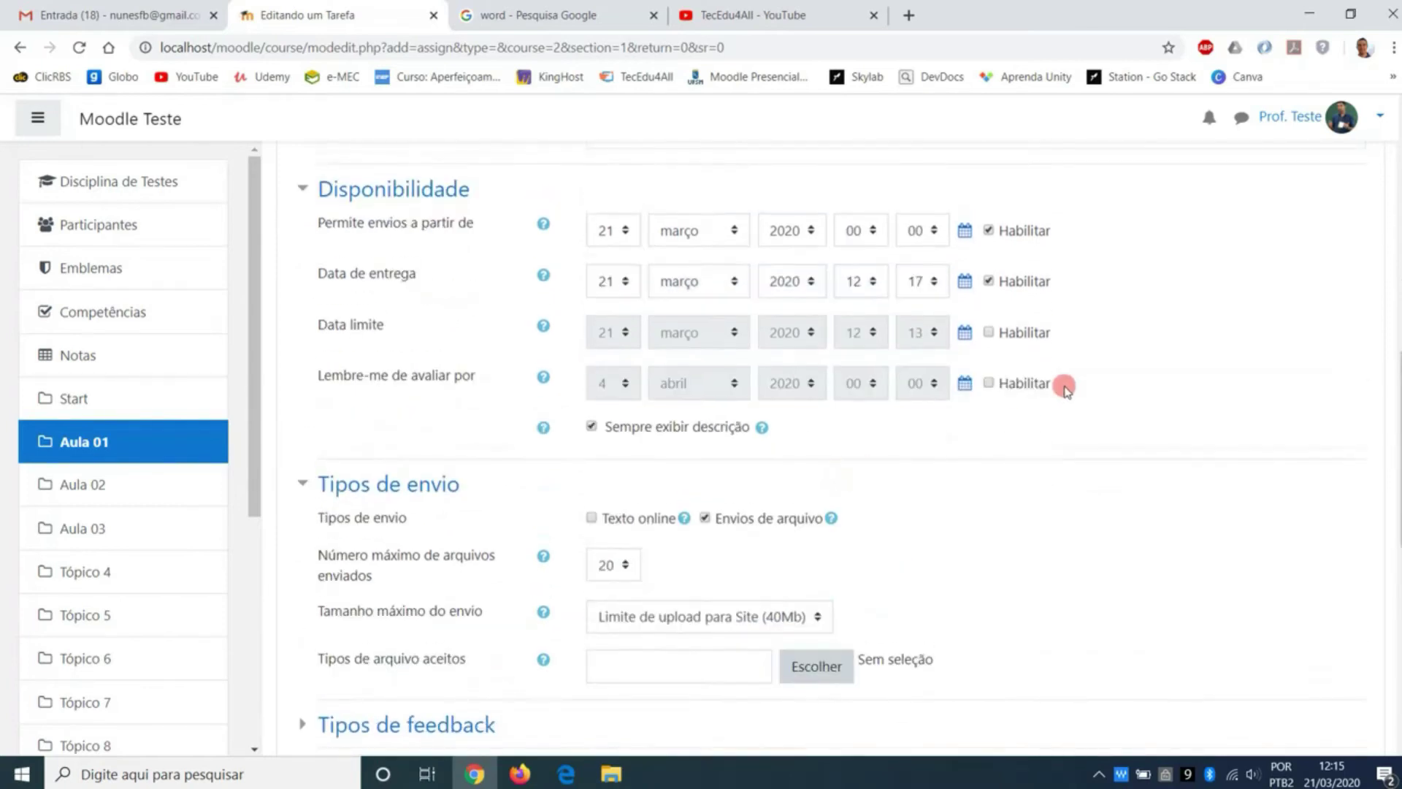
pyautogui.moveTo(327, 273); pyautogui.dragTo(880, 332)
pyautogui.click(1019, 333)
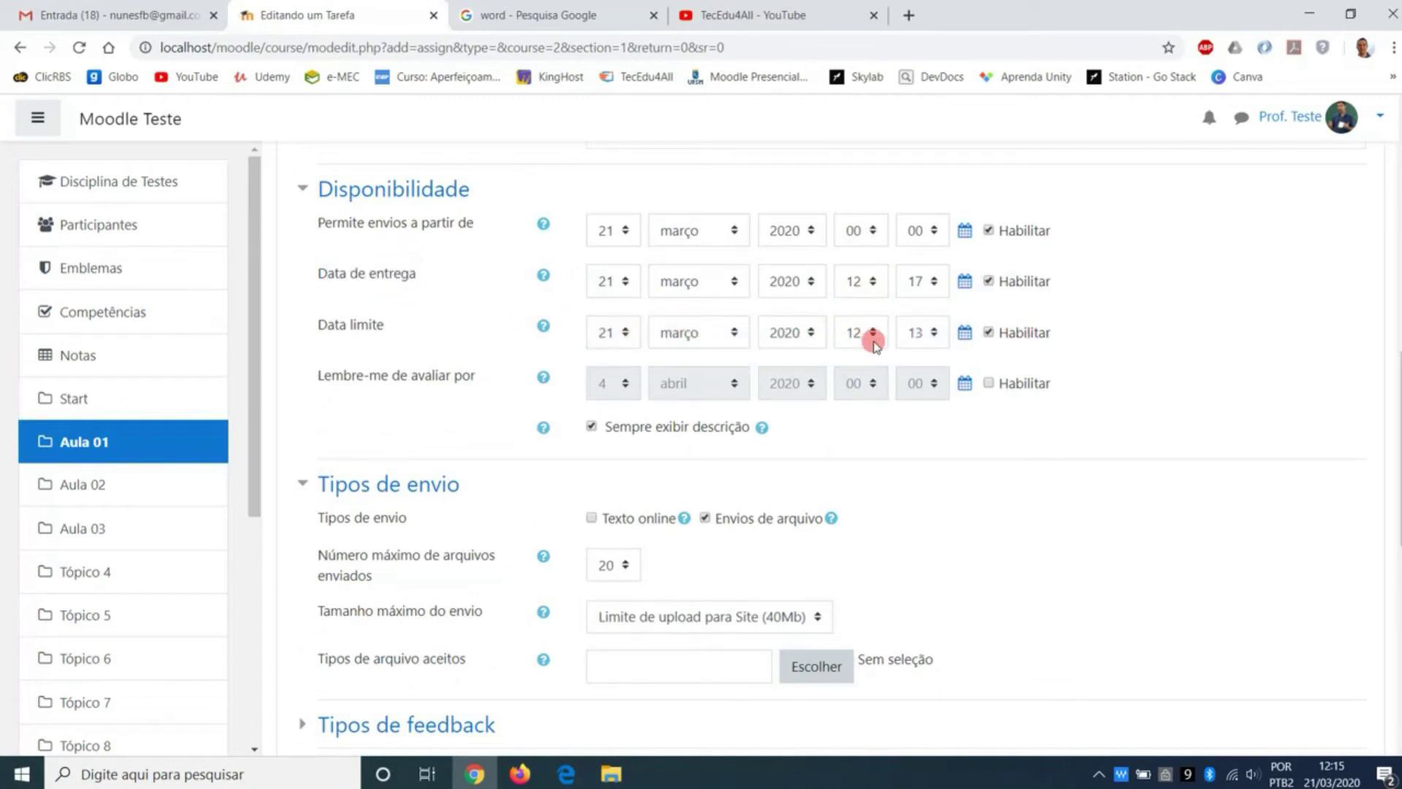
pyautogui.click(919, 333)
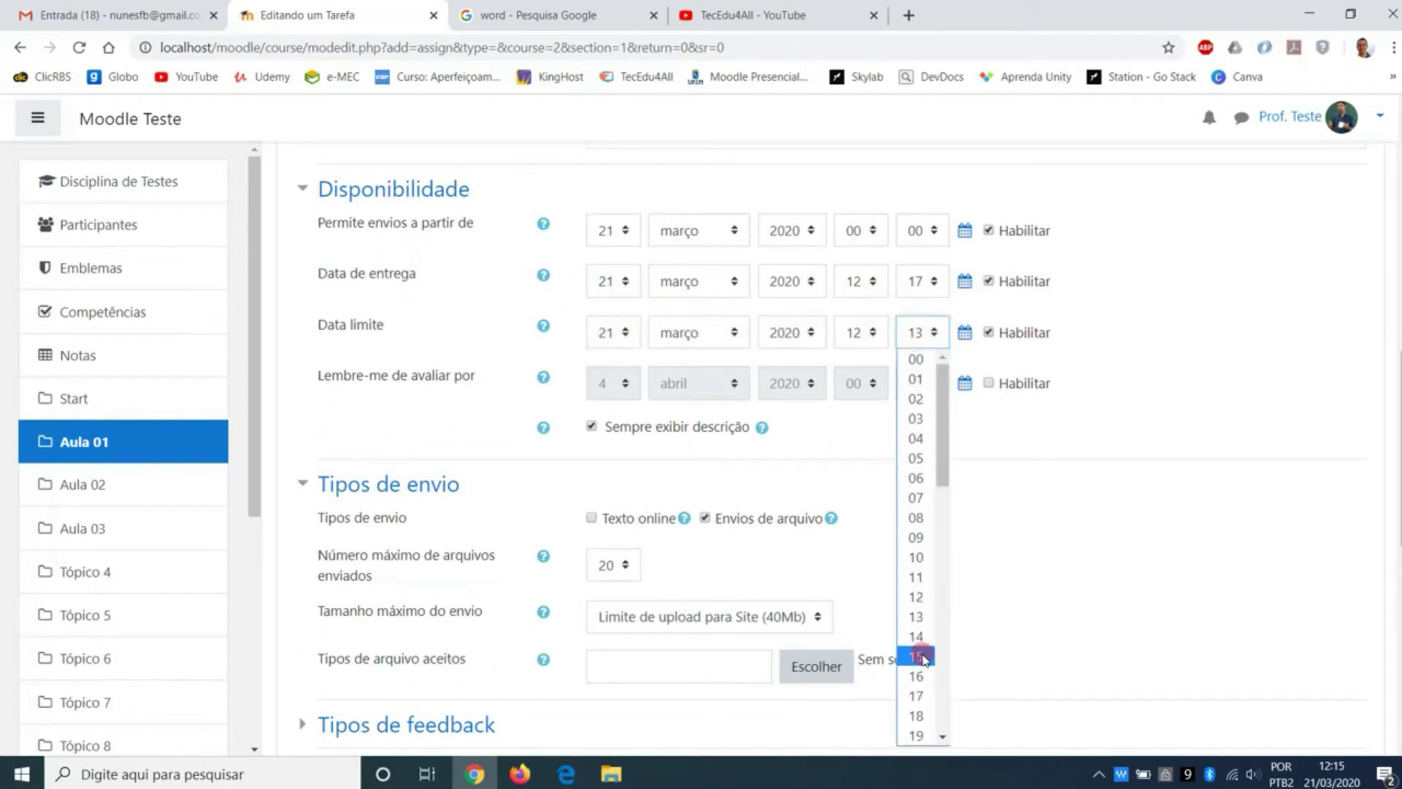
pyautogui.click(918, 715)
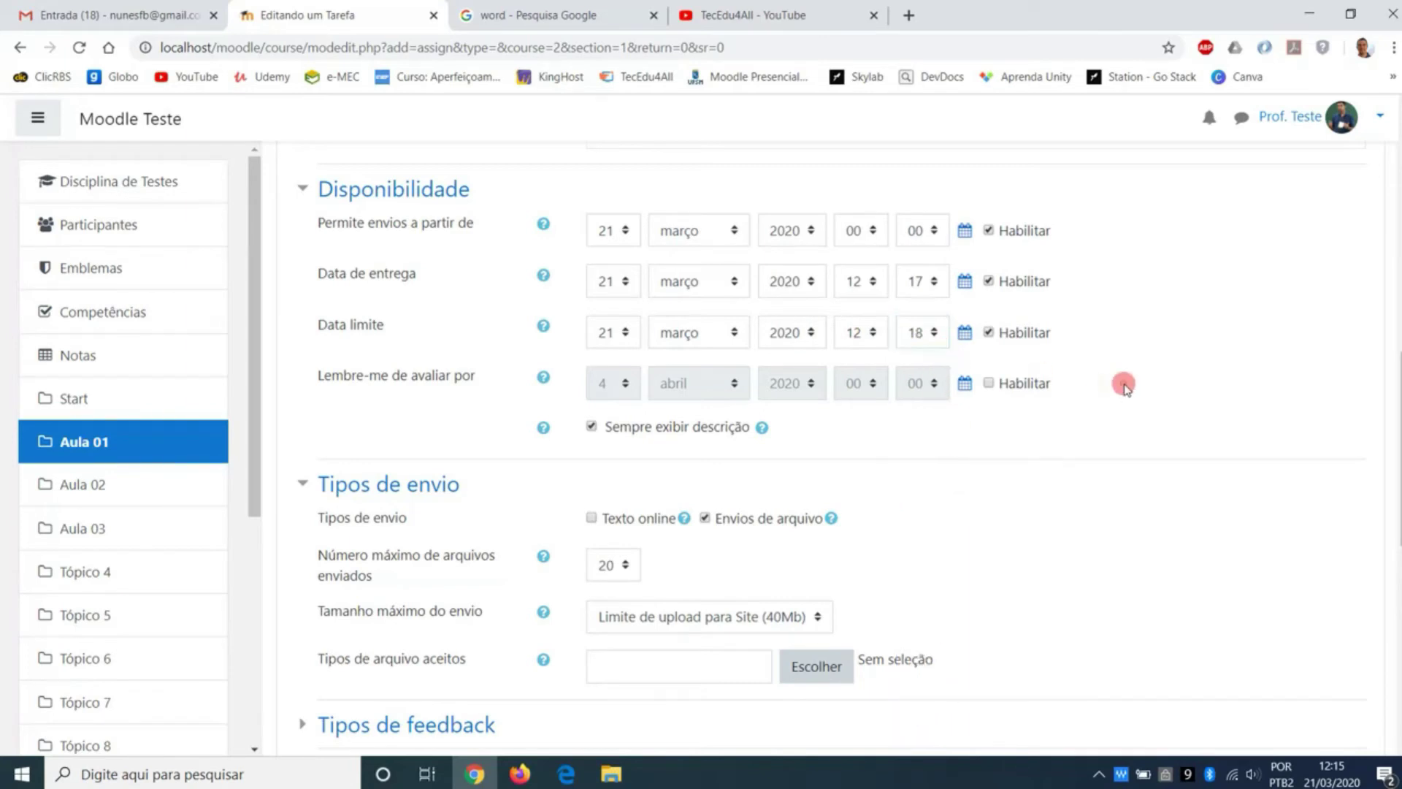
# Step: Try enabling the Texto online submission type and turn it off again, keeping only Envios de arquivo
pyautogui.scroll(-1, 1124, 387)
pyautogui.scroll(1, 855, 416)
pyautogui.scroll(-1, 637, 414)
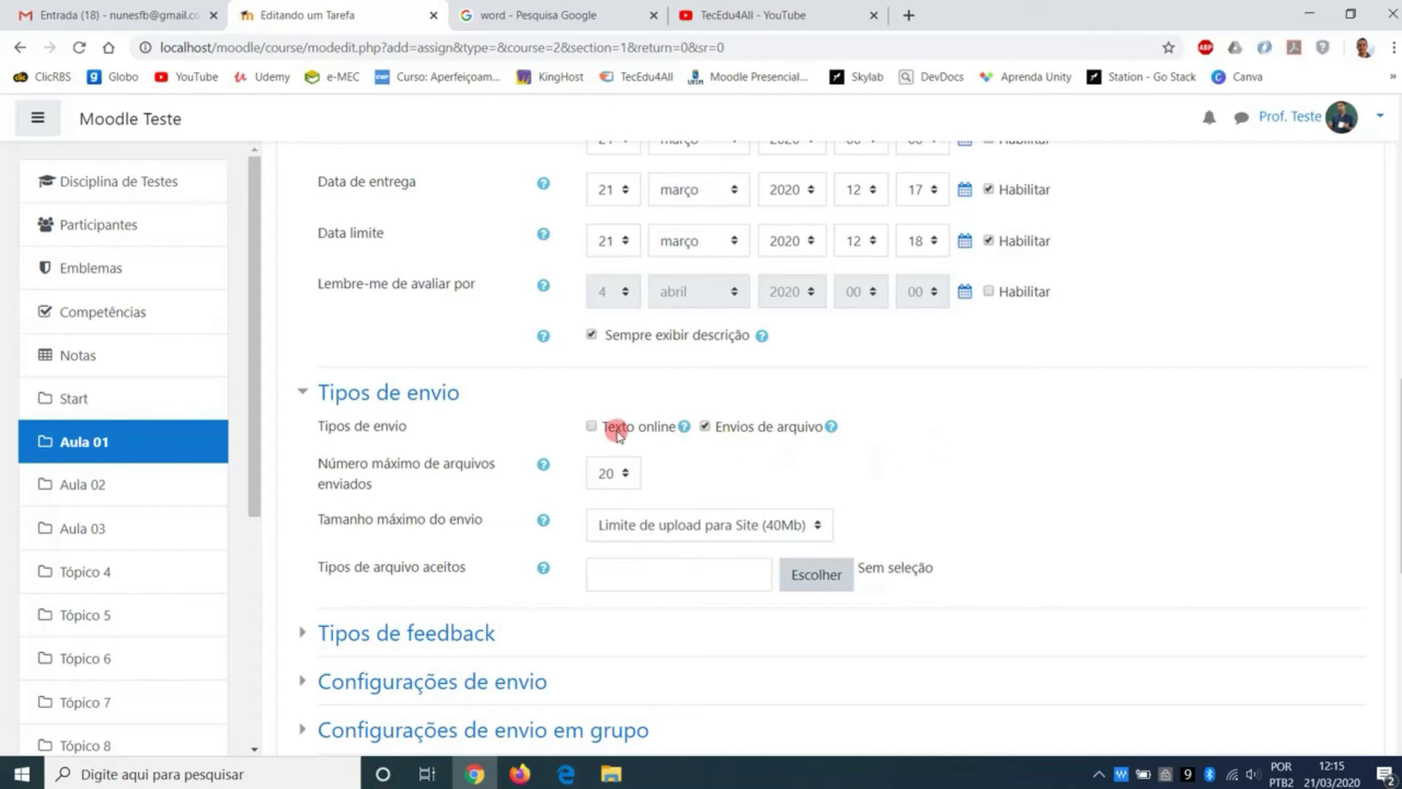
pyautogui.click(591, 427)
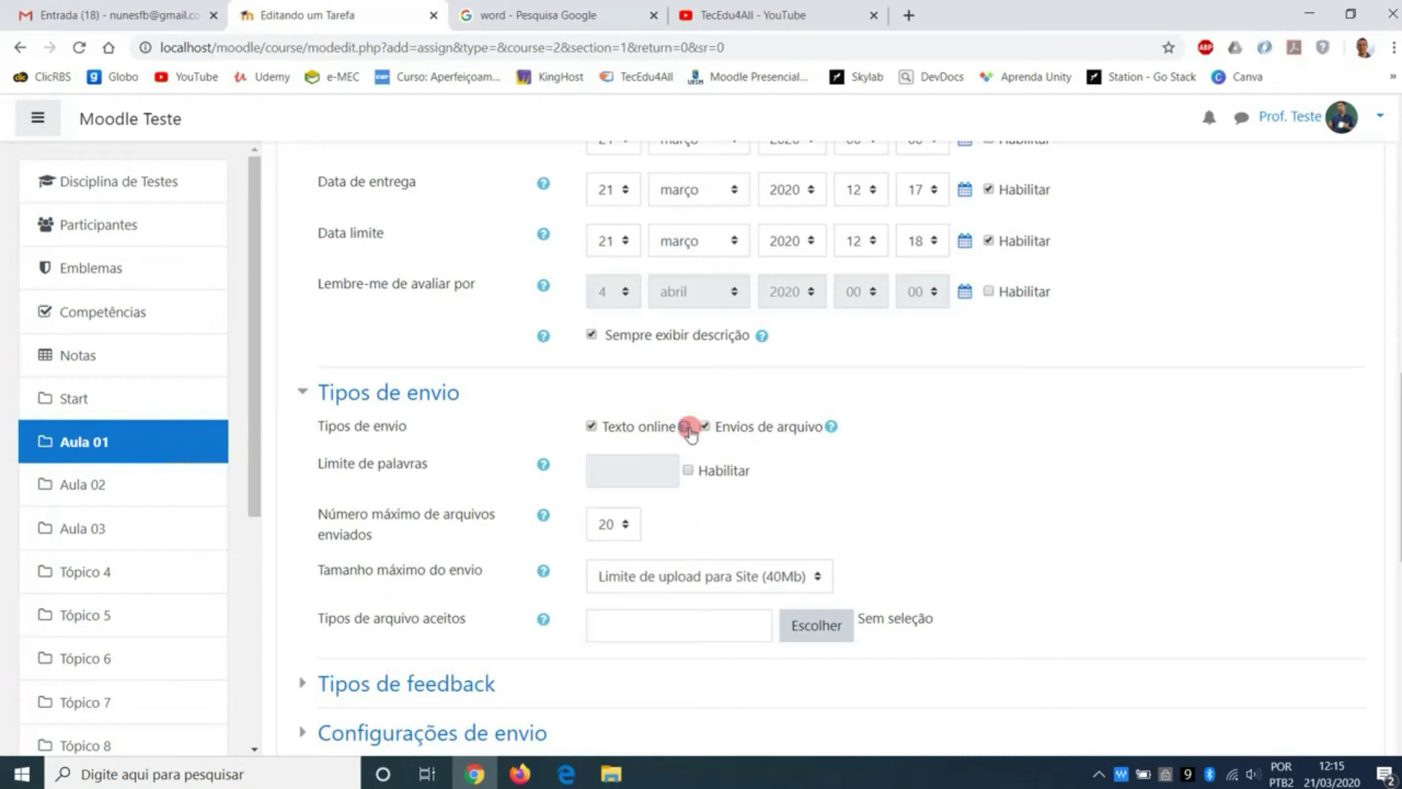
pyautogui.click(591, 426)
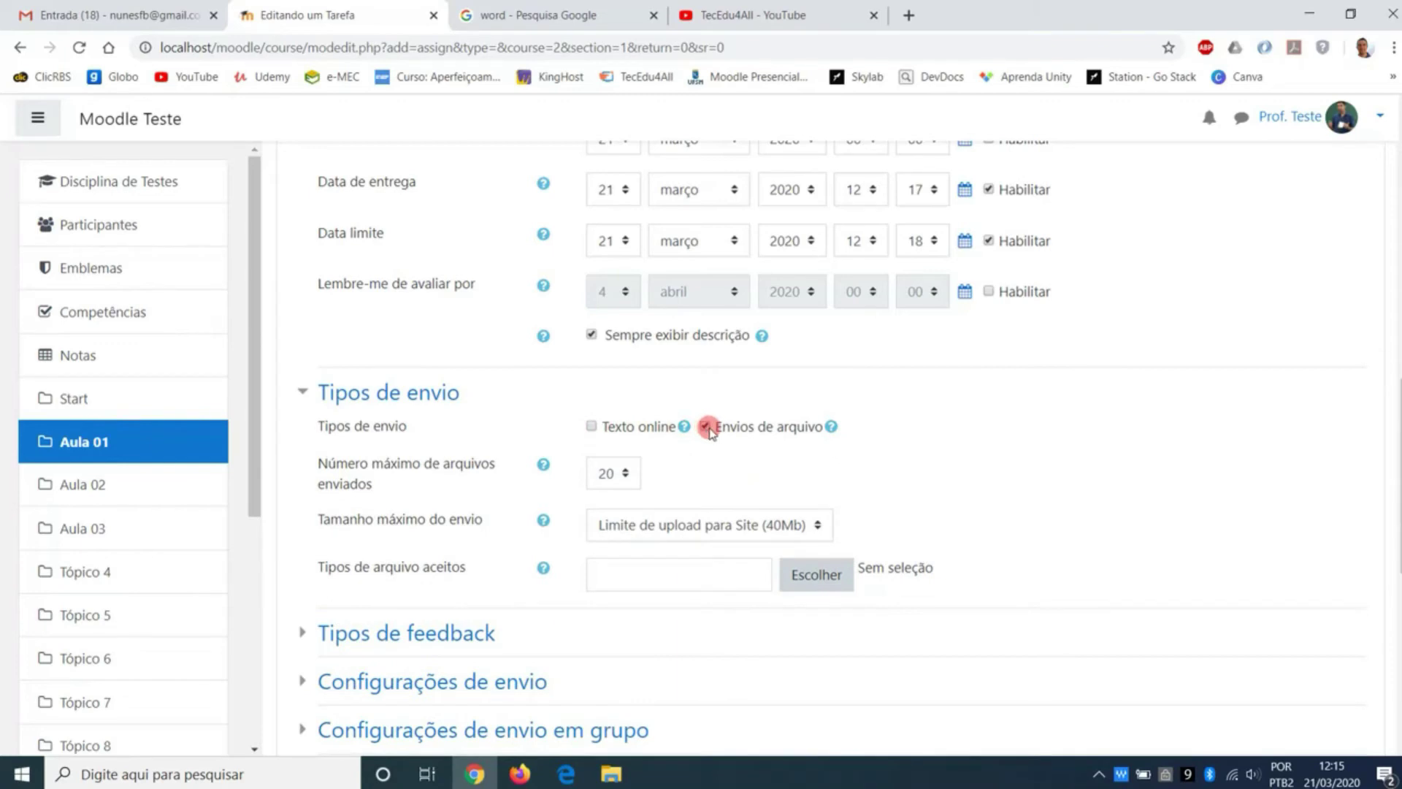
# Step: Review the assignment's name, description, attached file, availability dates and file submission type
pyautogui.scroll(5, 675, 489)
pyautogui.scroll(8, 676, 489)
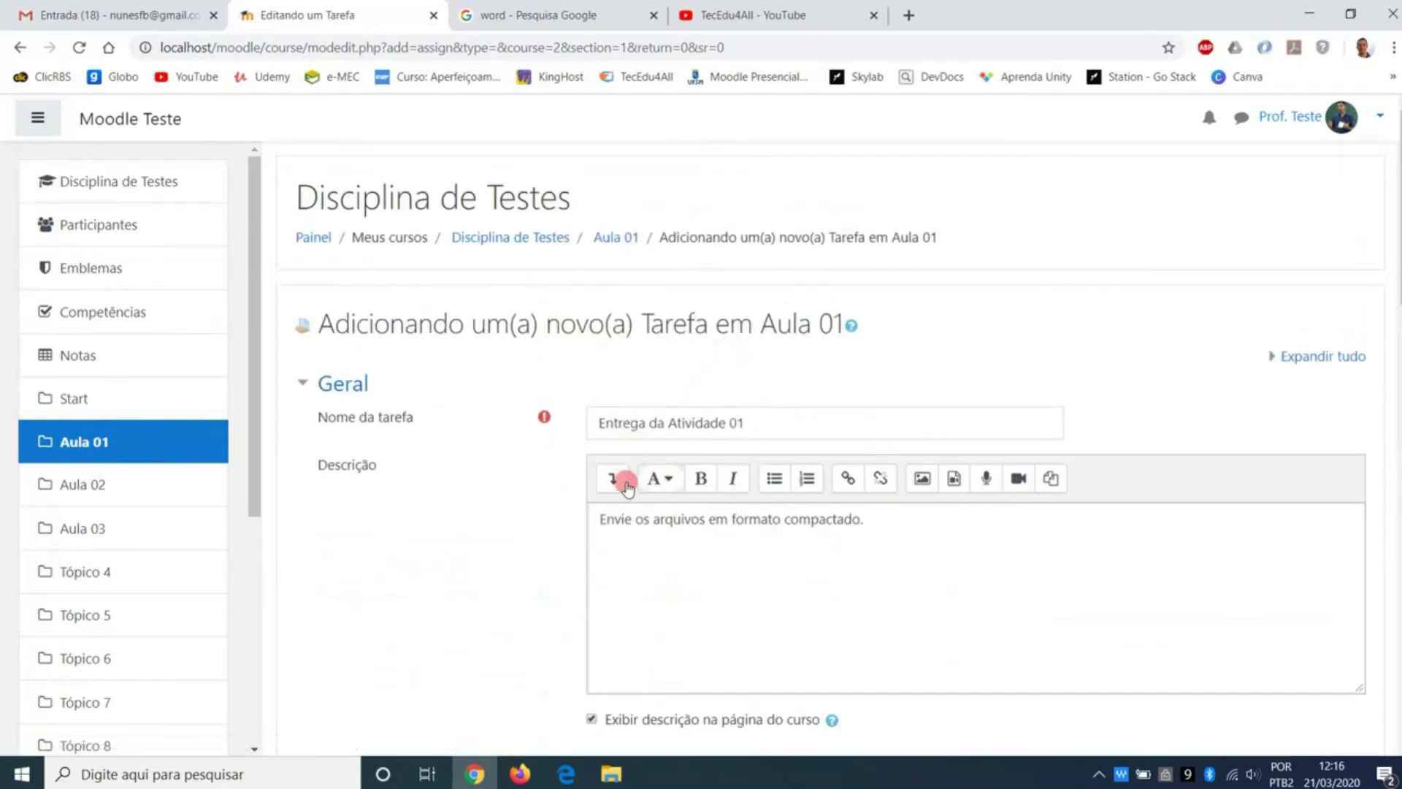
pyautogui.scroll(-12, 627, 487)
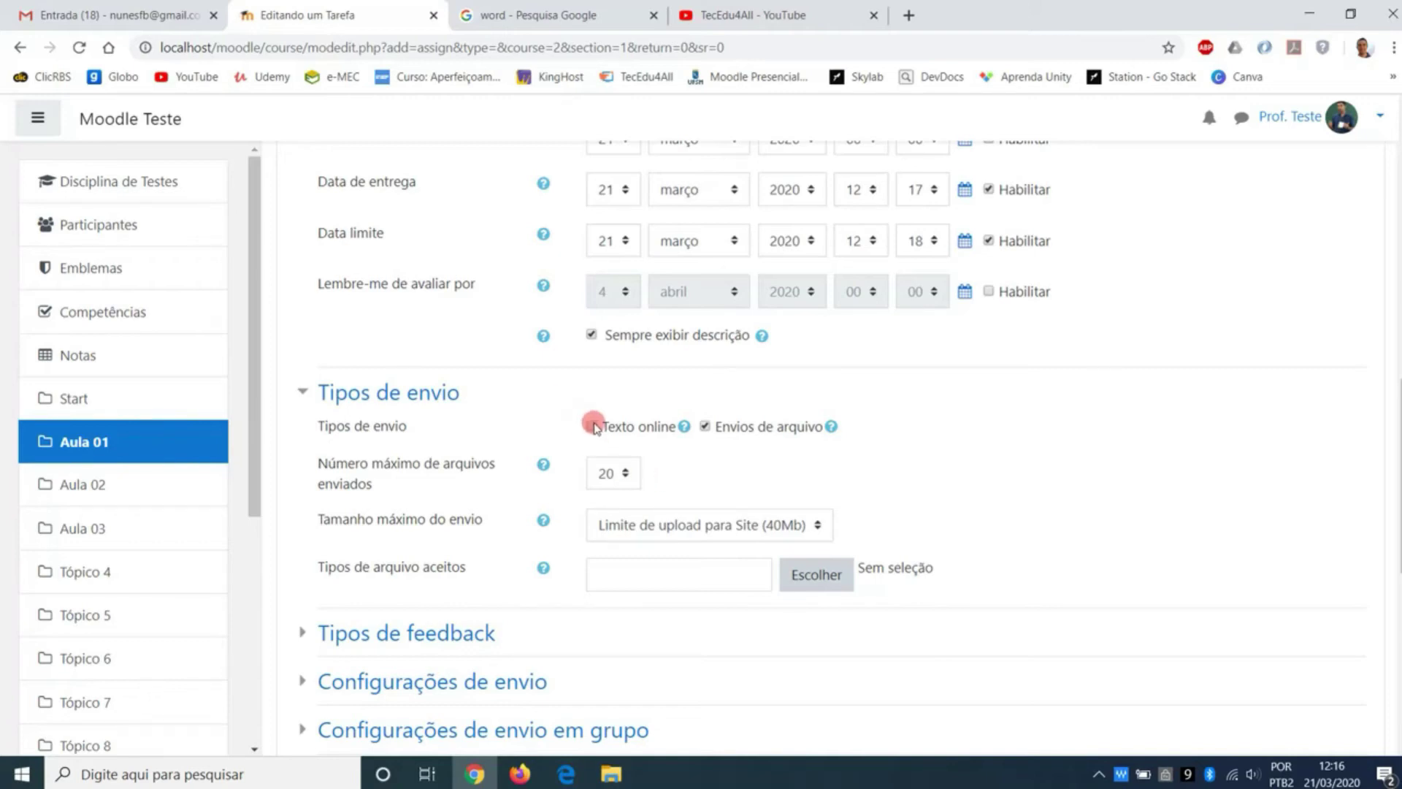
pyautogui.click(704, 428)
pyautogui.scroll(9, 712, 428)
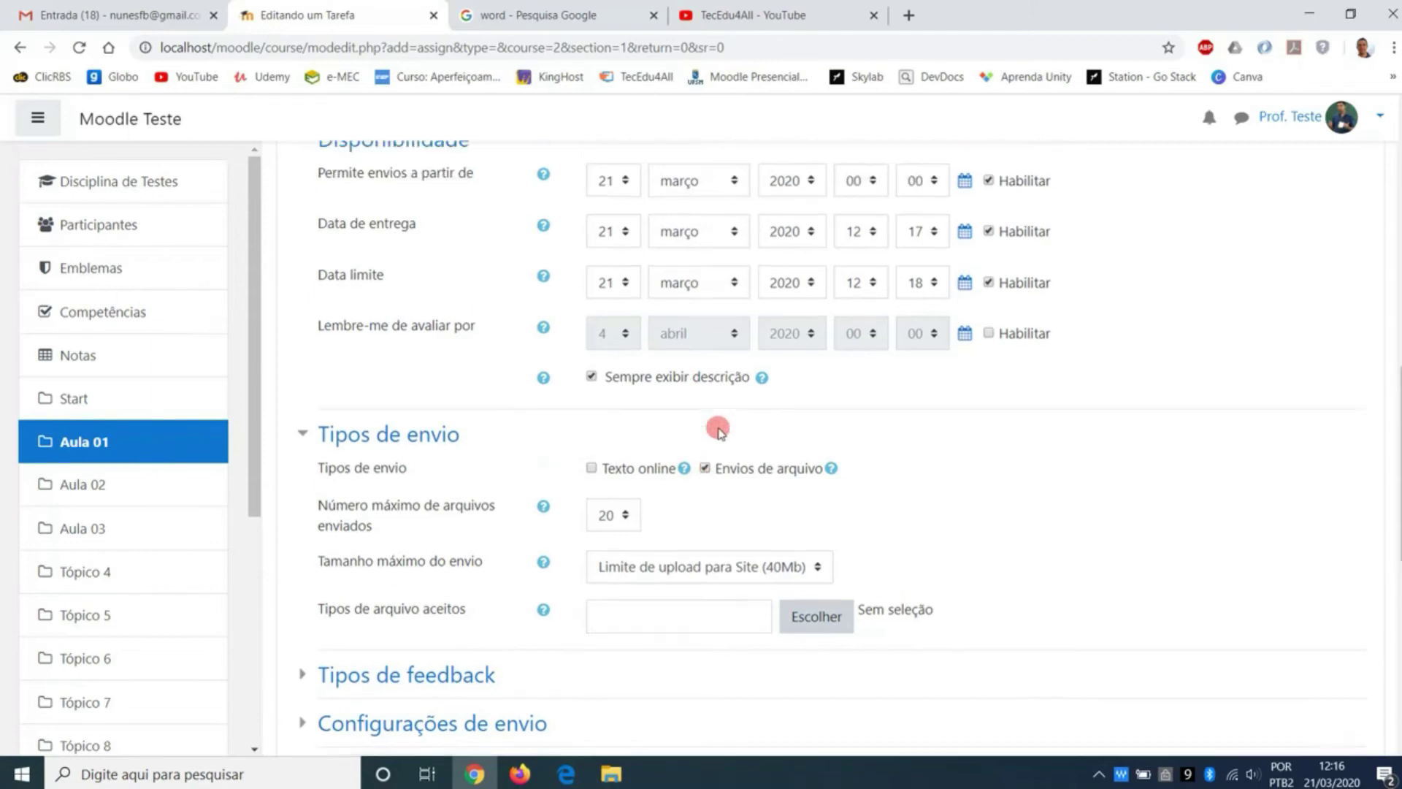
pyautogui.moveTo(880, 240); pyautogui.dragTo(607, 243)
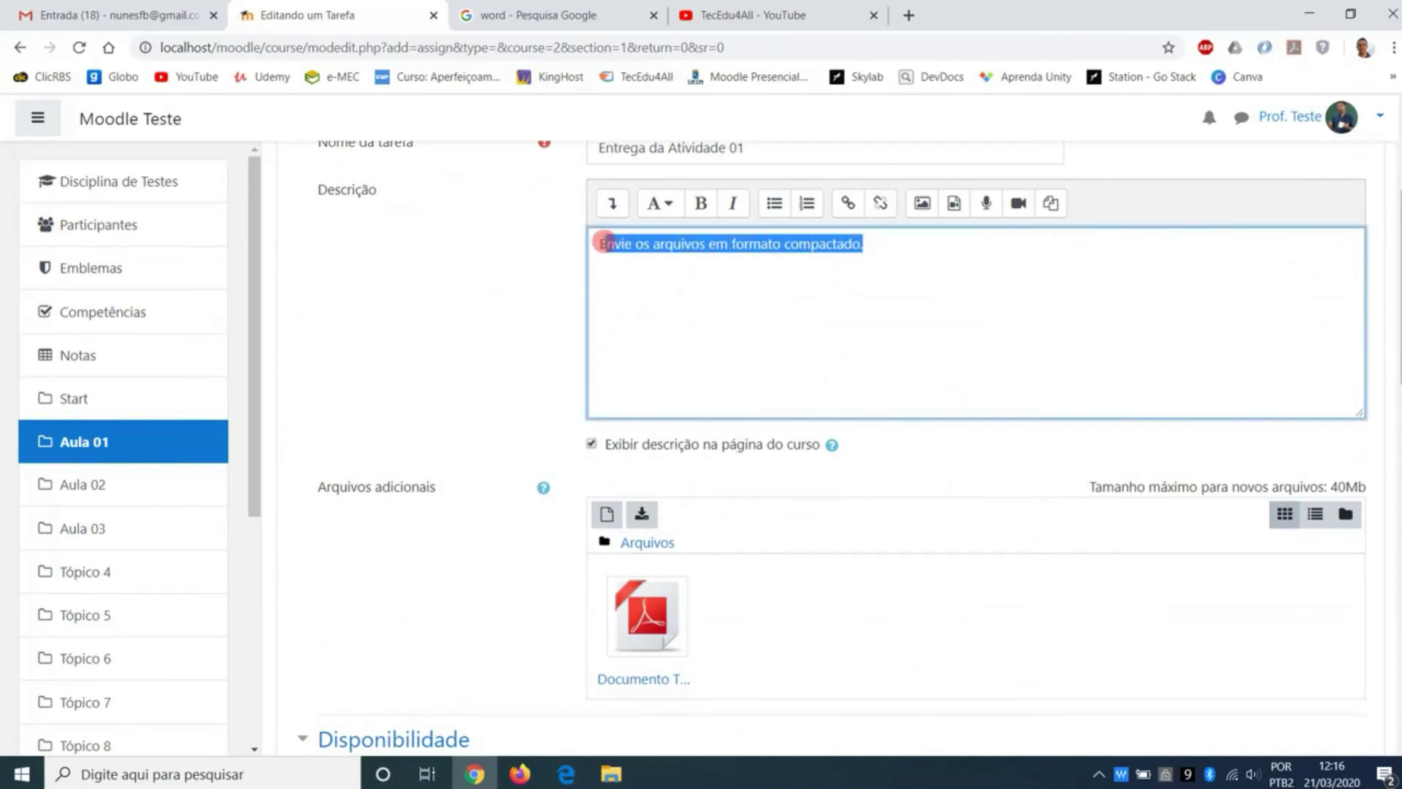
pyautogui.scroll(-3, 590, 365)
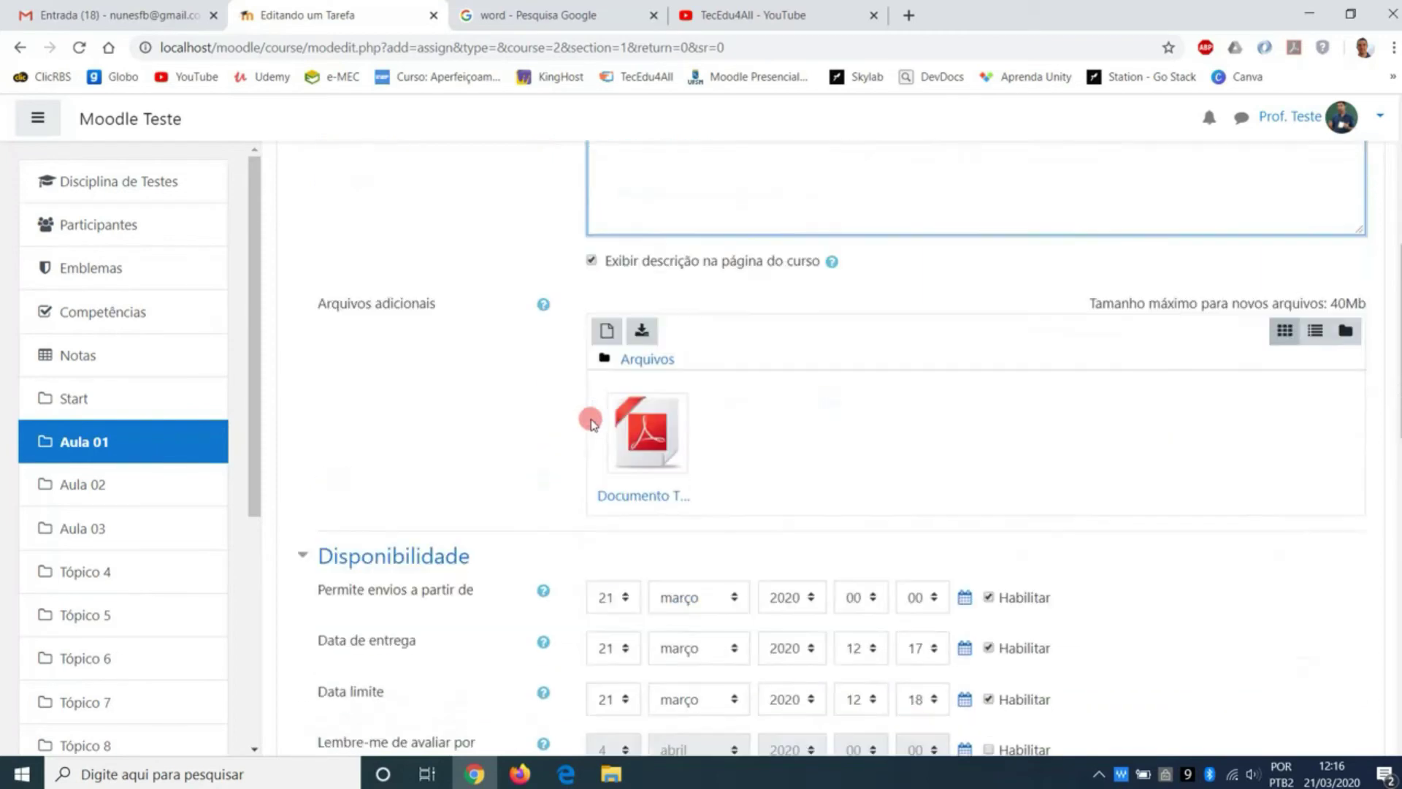
pyautogui.scroll(-4, 949, 581)
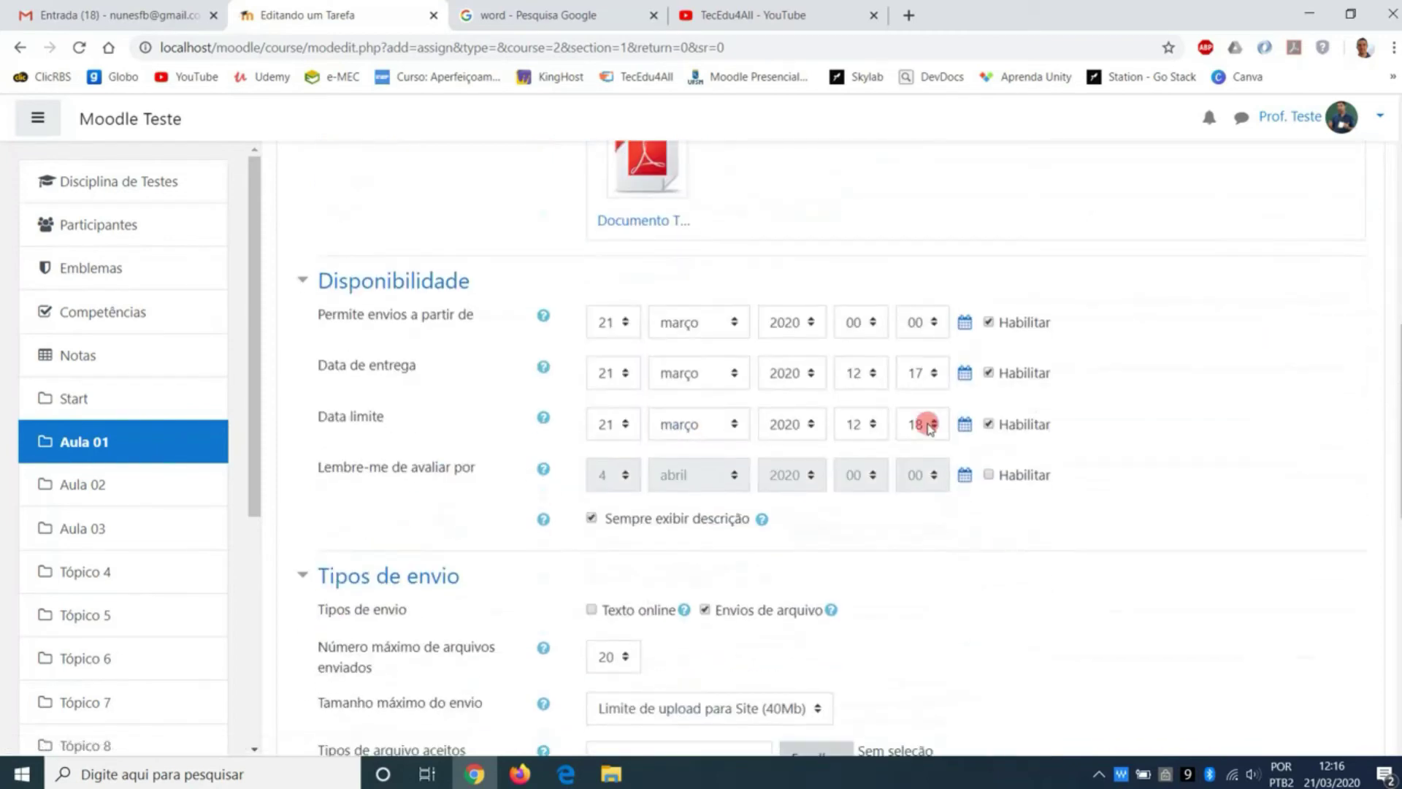
# Step: Set the minutes of the due date (Data de entrega) to 18
pyautogui.click(926, 374)
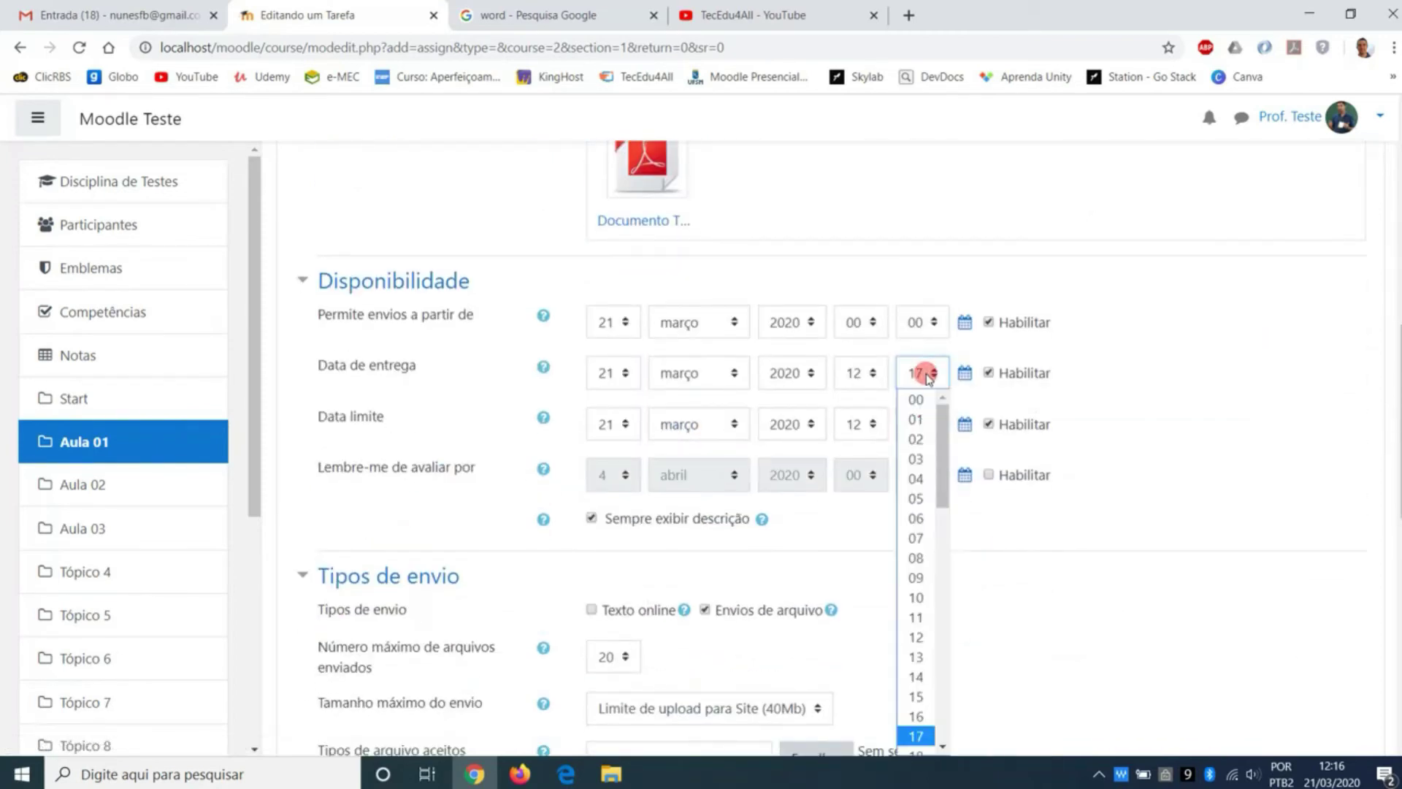
pyautogui.scroll(-3, 922, 679)
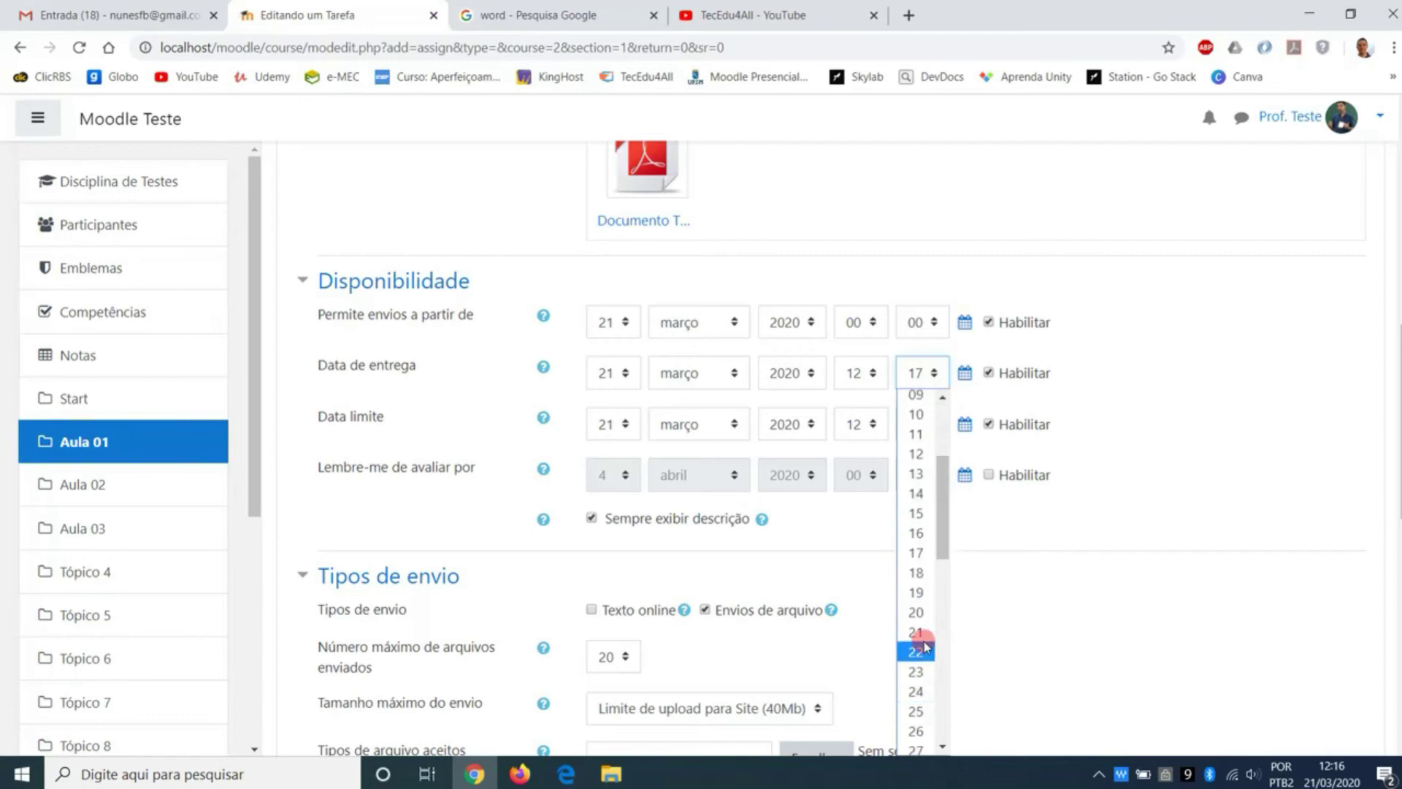
pyautogui.click(926, 577)
# Step: Set the minutes of the cut-off date (Data limite) to 20
pyautogui.click(923, 425)
pyautogui.scroll(-3, 917, 365)
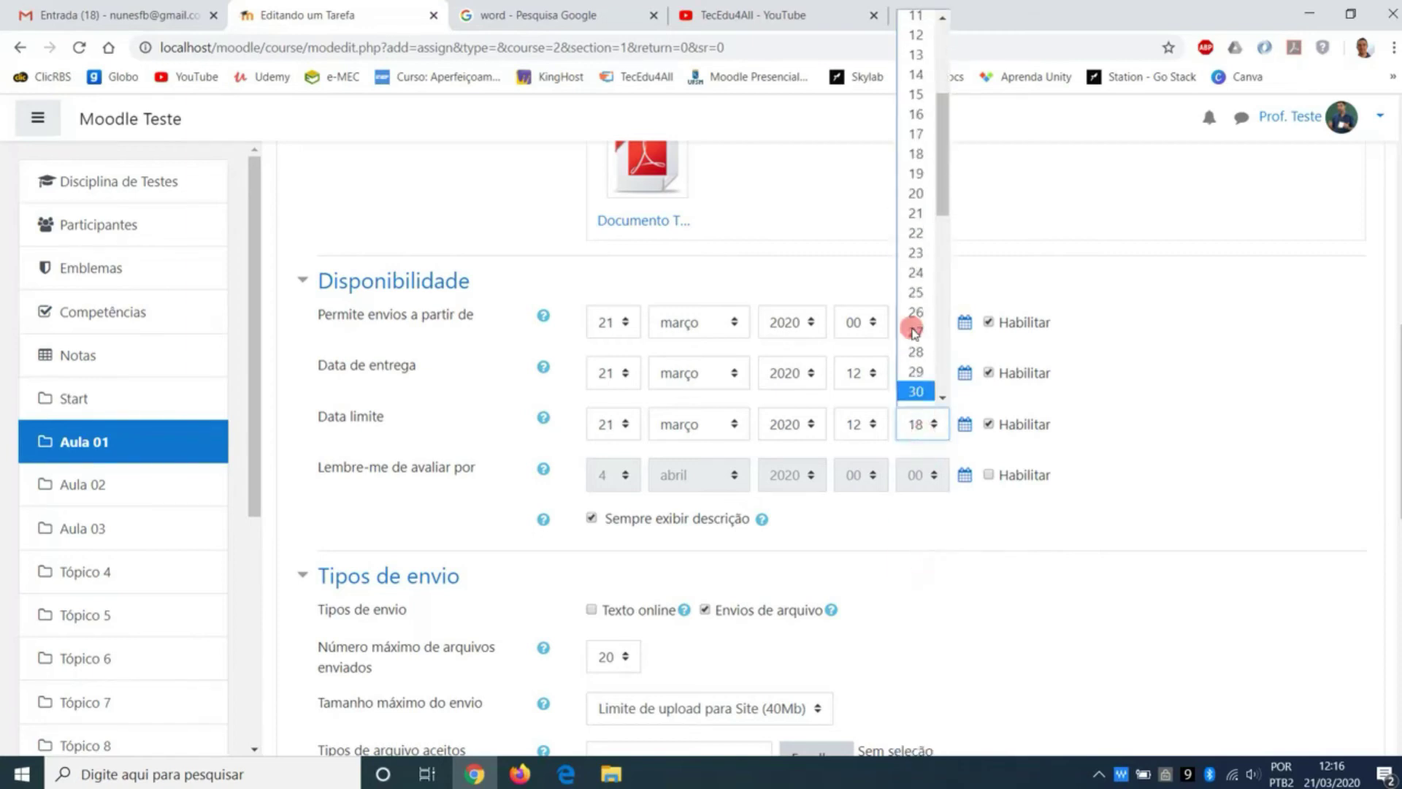
pyautogui.click(916, 193)
pyautogui.doubleClick(392, 371)
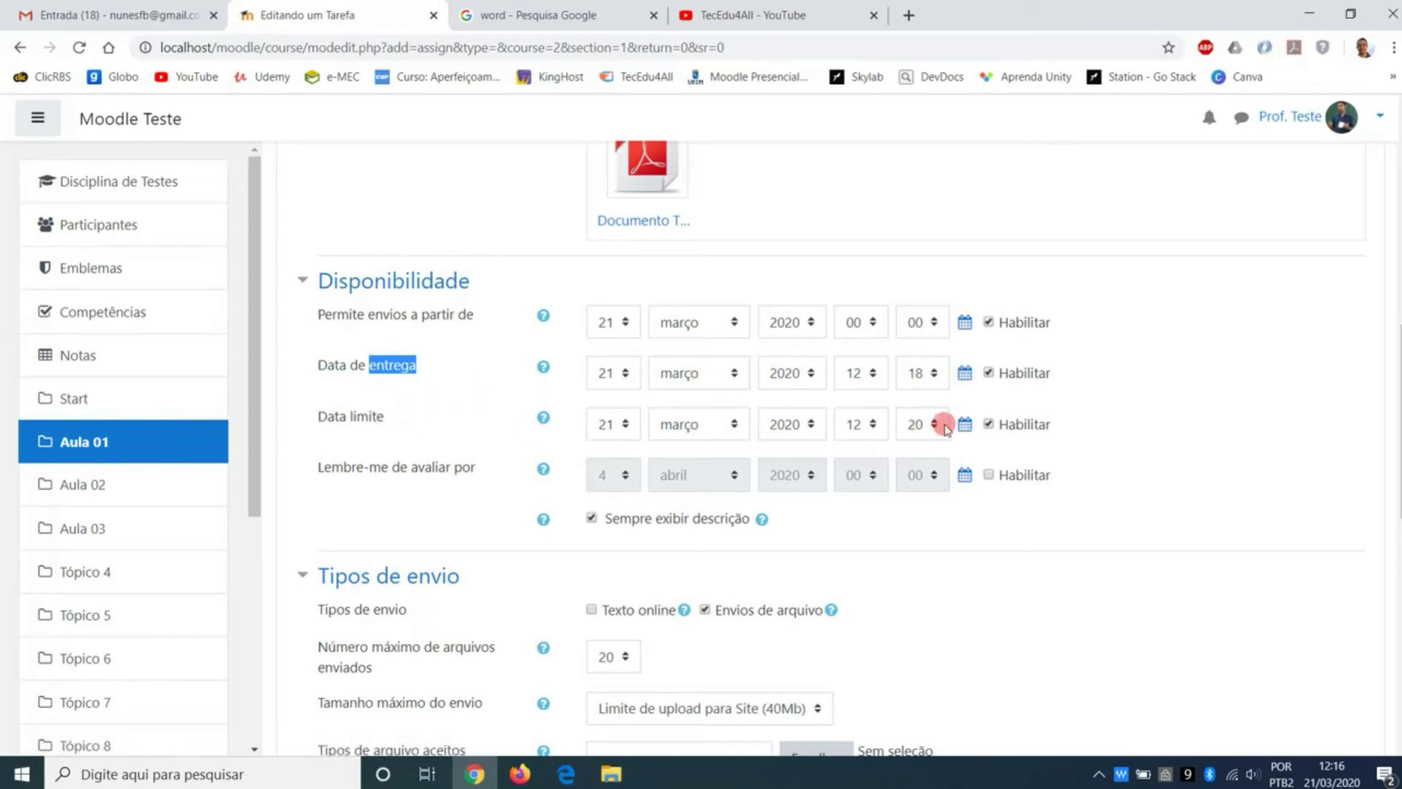
pyautogui.click(1123, 477)
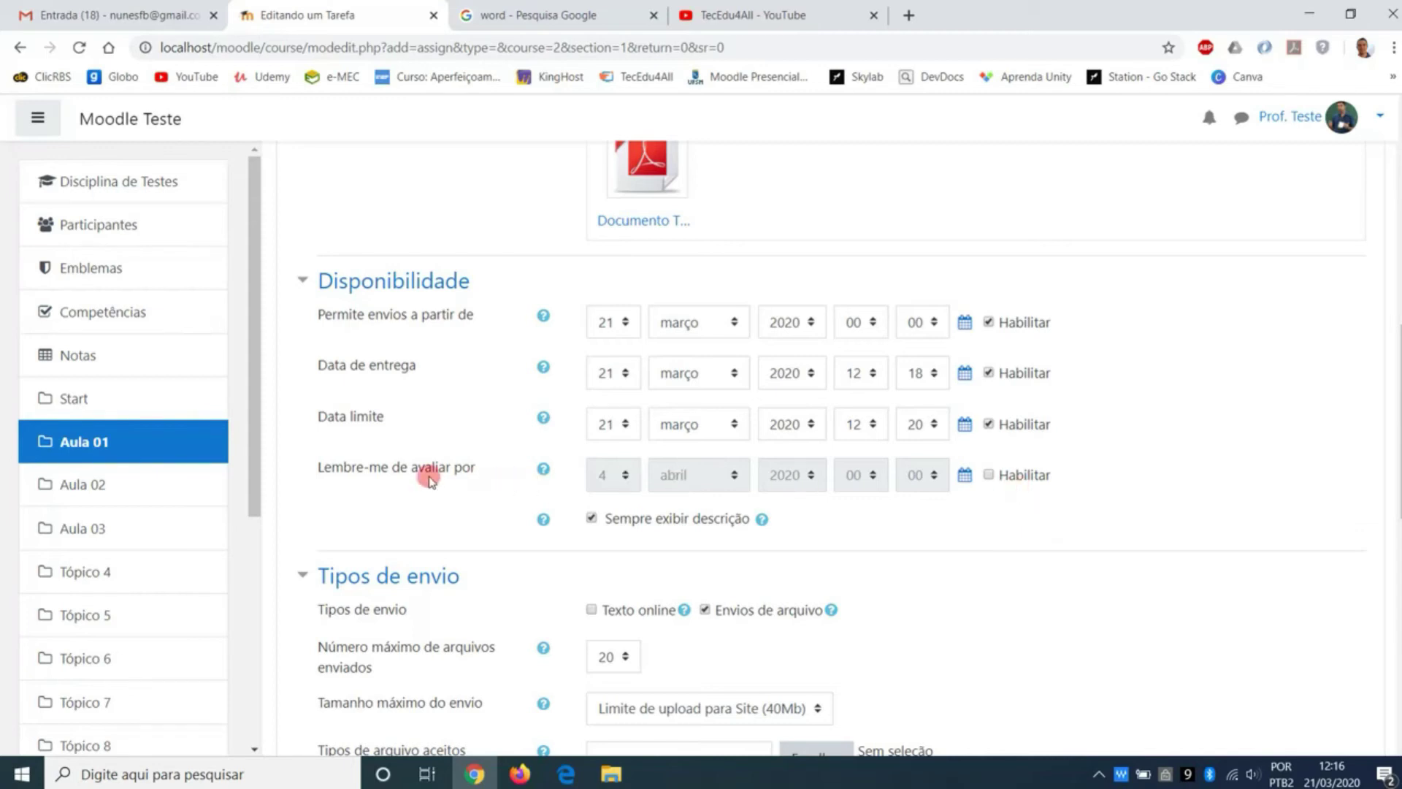
# Step: Check the Tipos de feedback options and save the assignment, returning to the course page
pyautogui.scroll(-4, 803, 482)
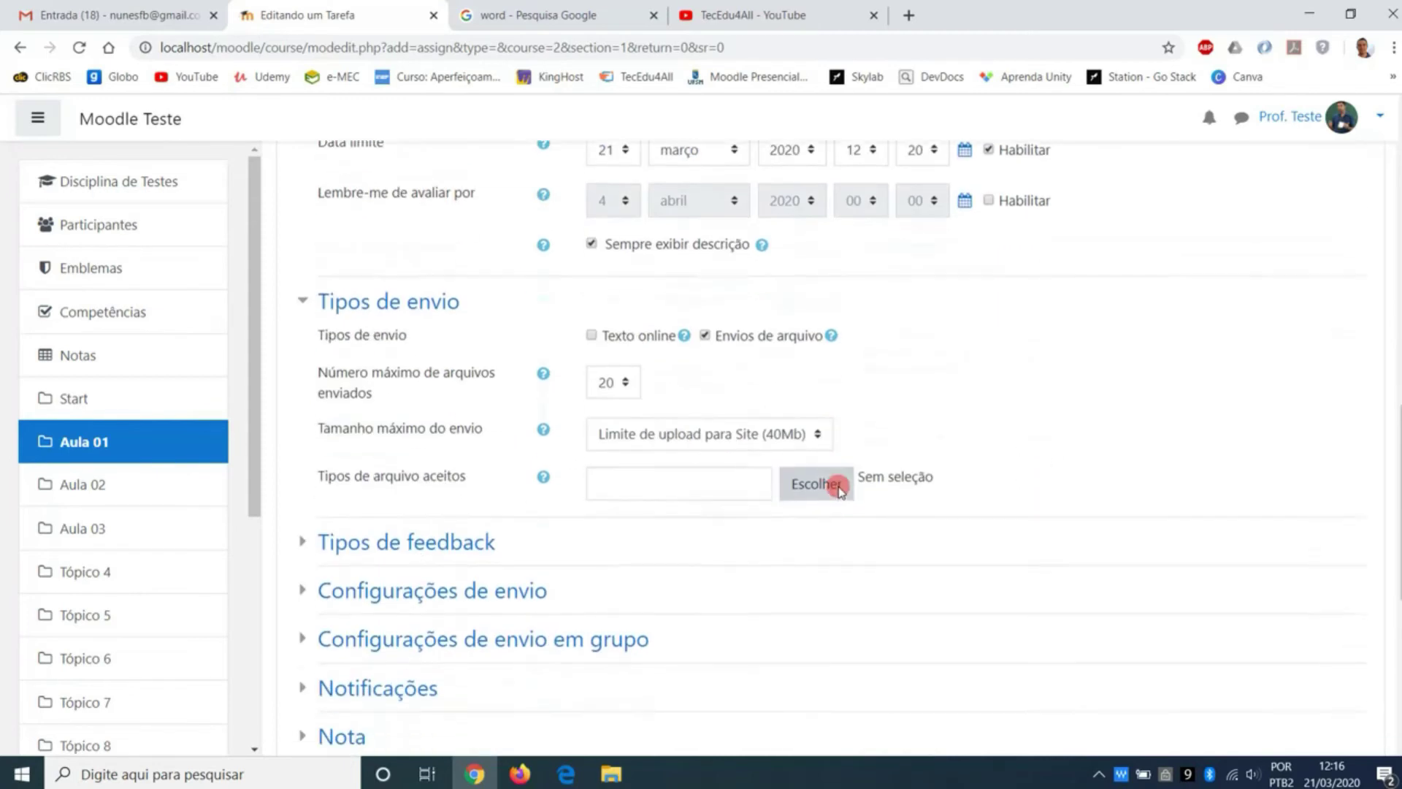
pyautogui.scroll(-1, 959, 488)
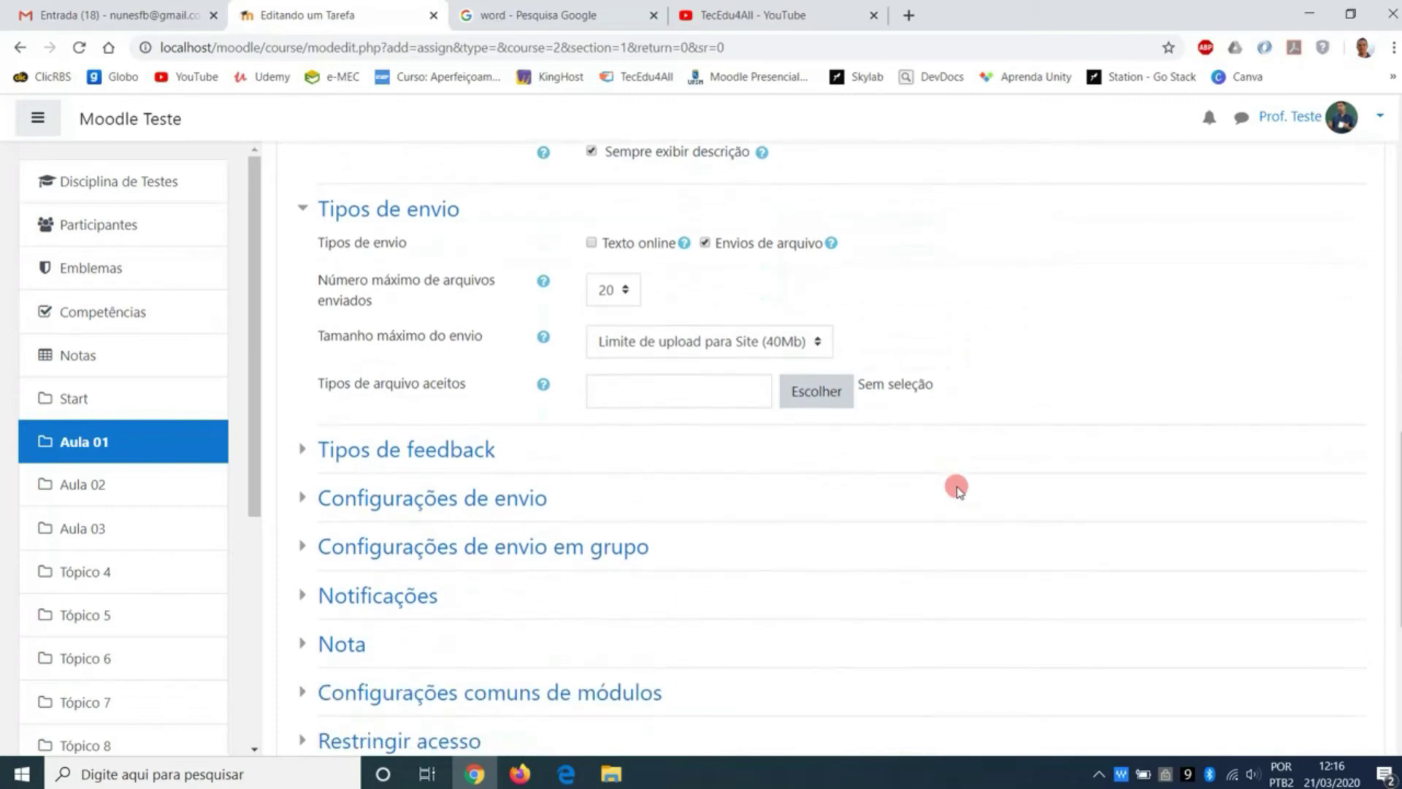
pyautogui.scroll(-1, 958, 488)
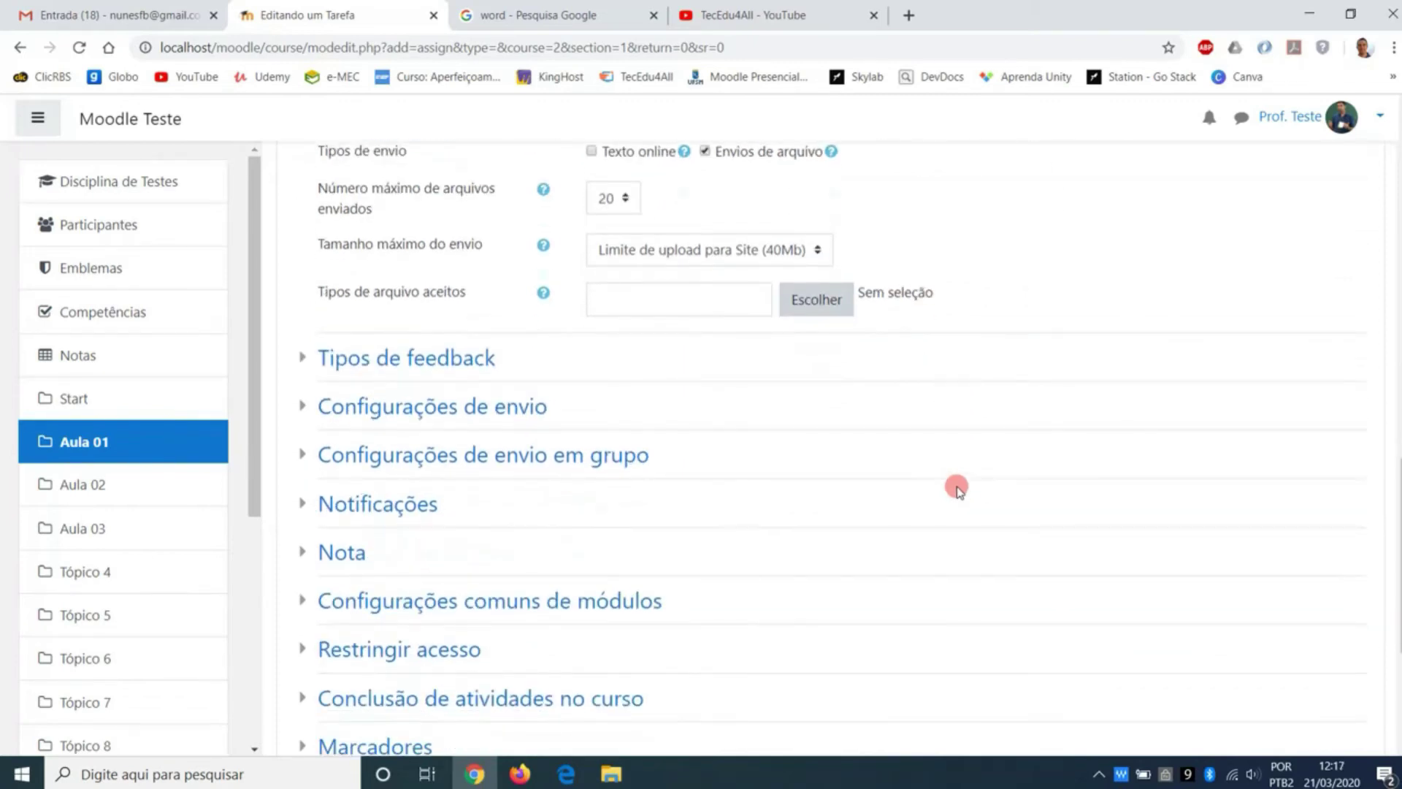
pyautogui.click(305, 360)
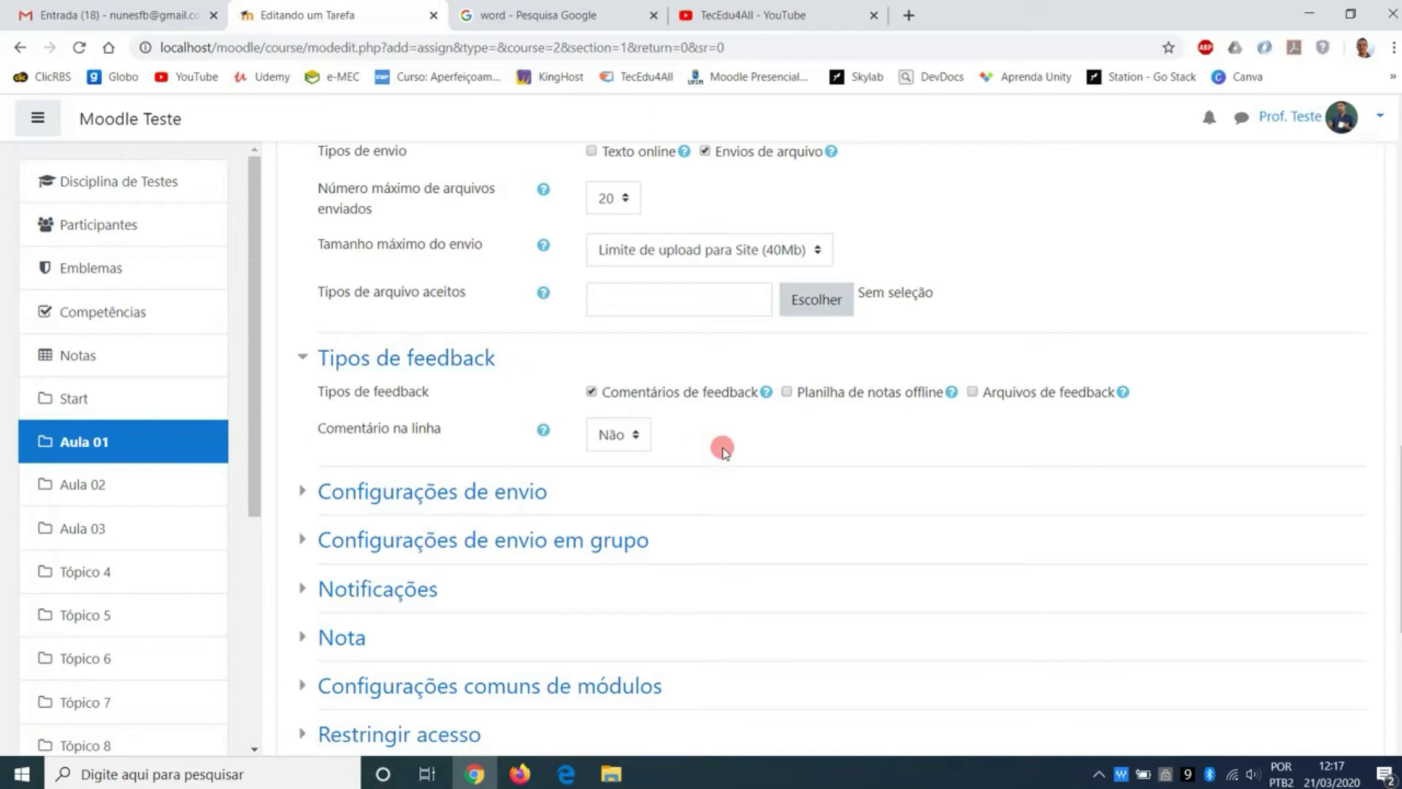
pyautogui.click(303, 357)
pyautogui.scroll(4, 803, 622)
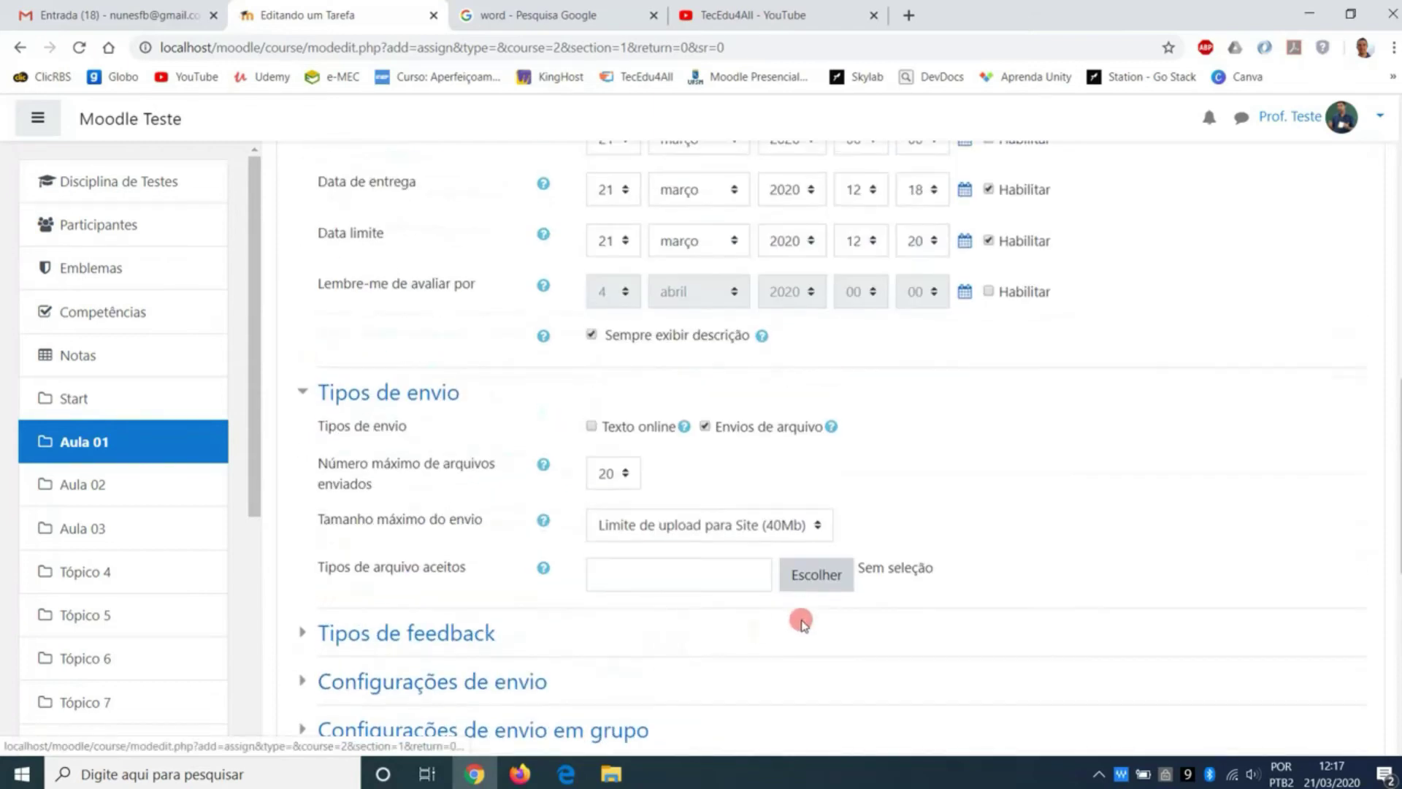
pyautogui.scroll(2, 840, 525)
pyautogui.scroll(-7, 759, 490)
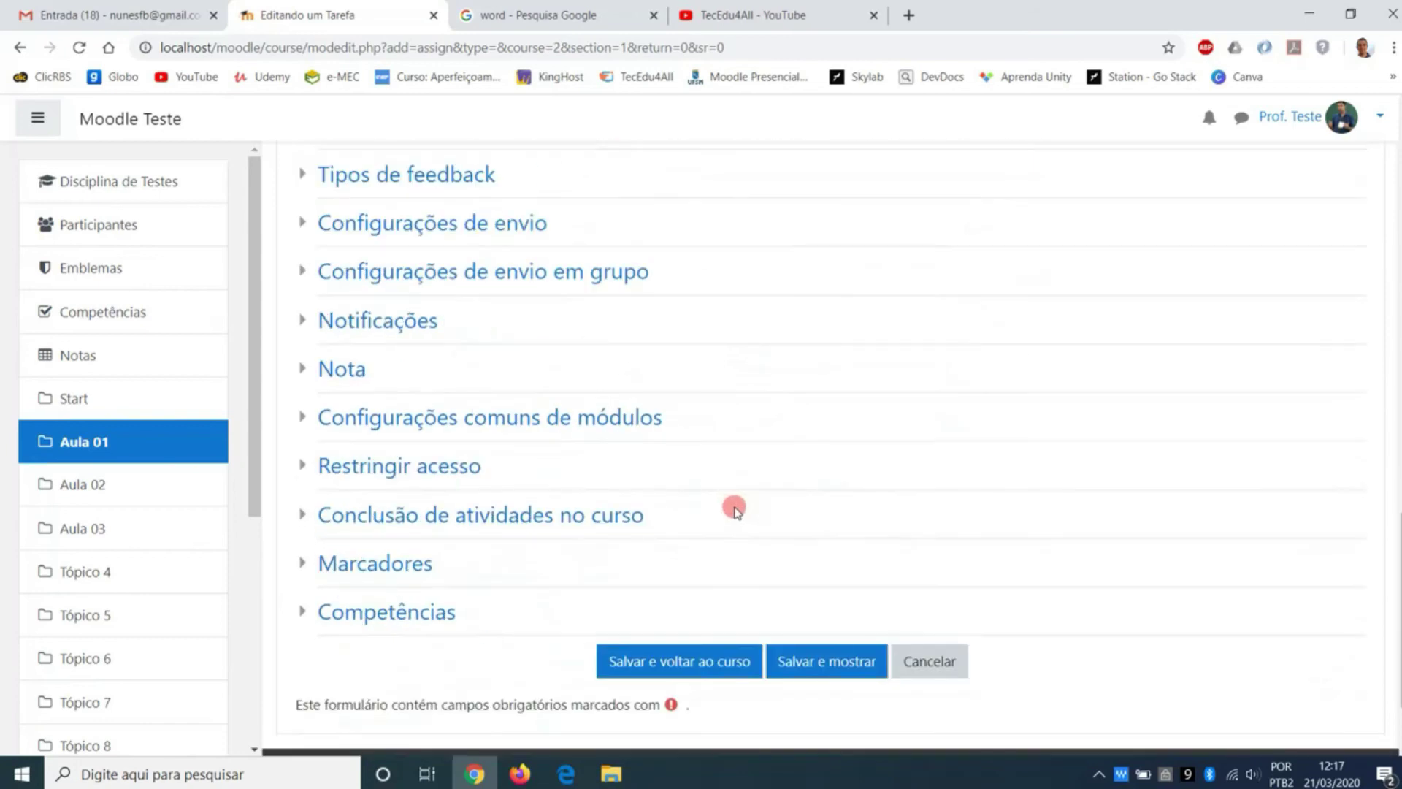
pyautogui.click(729, 664)
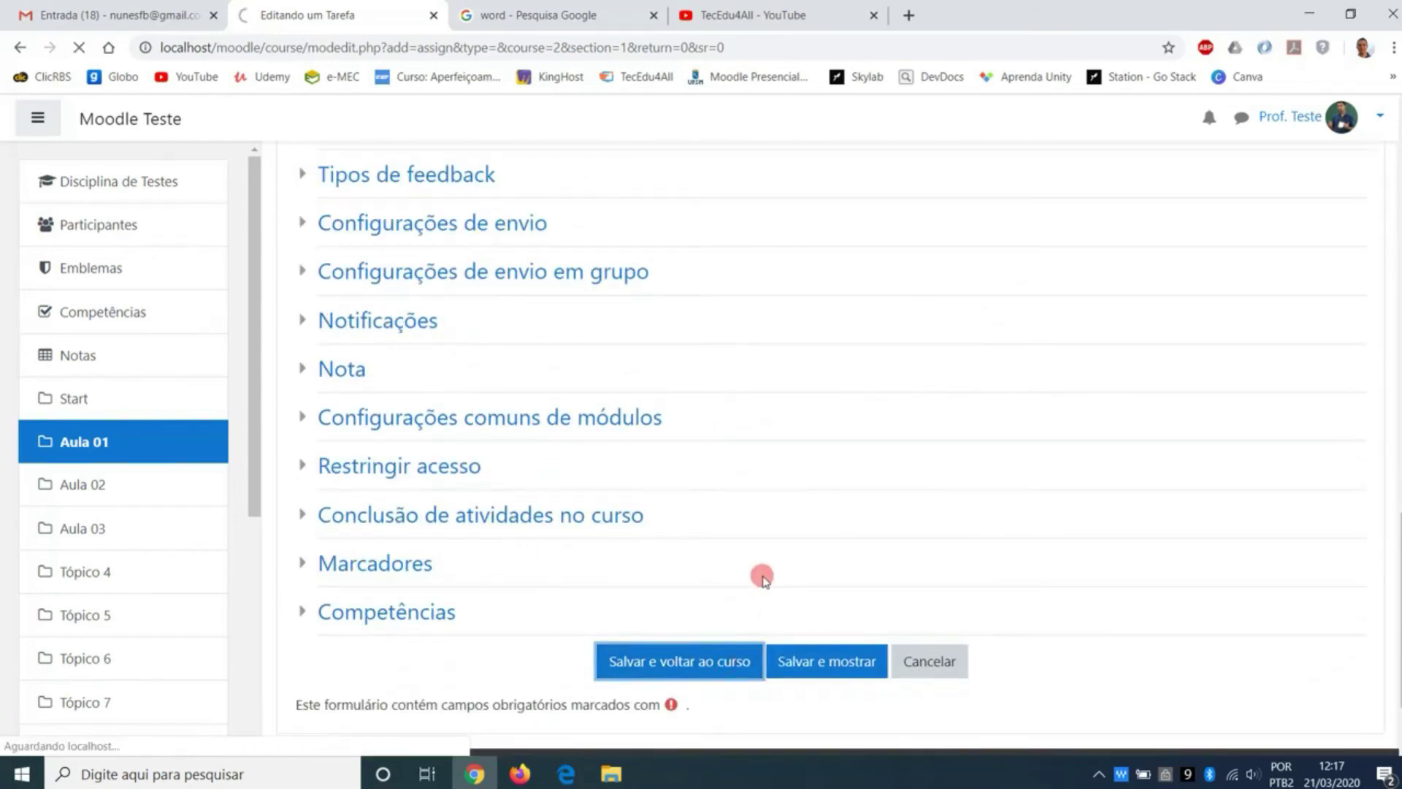
pyautogui.scroll(-6, 759, 572)
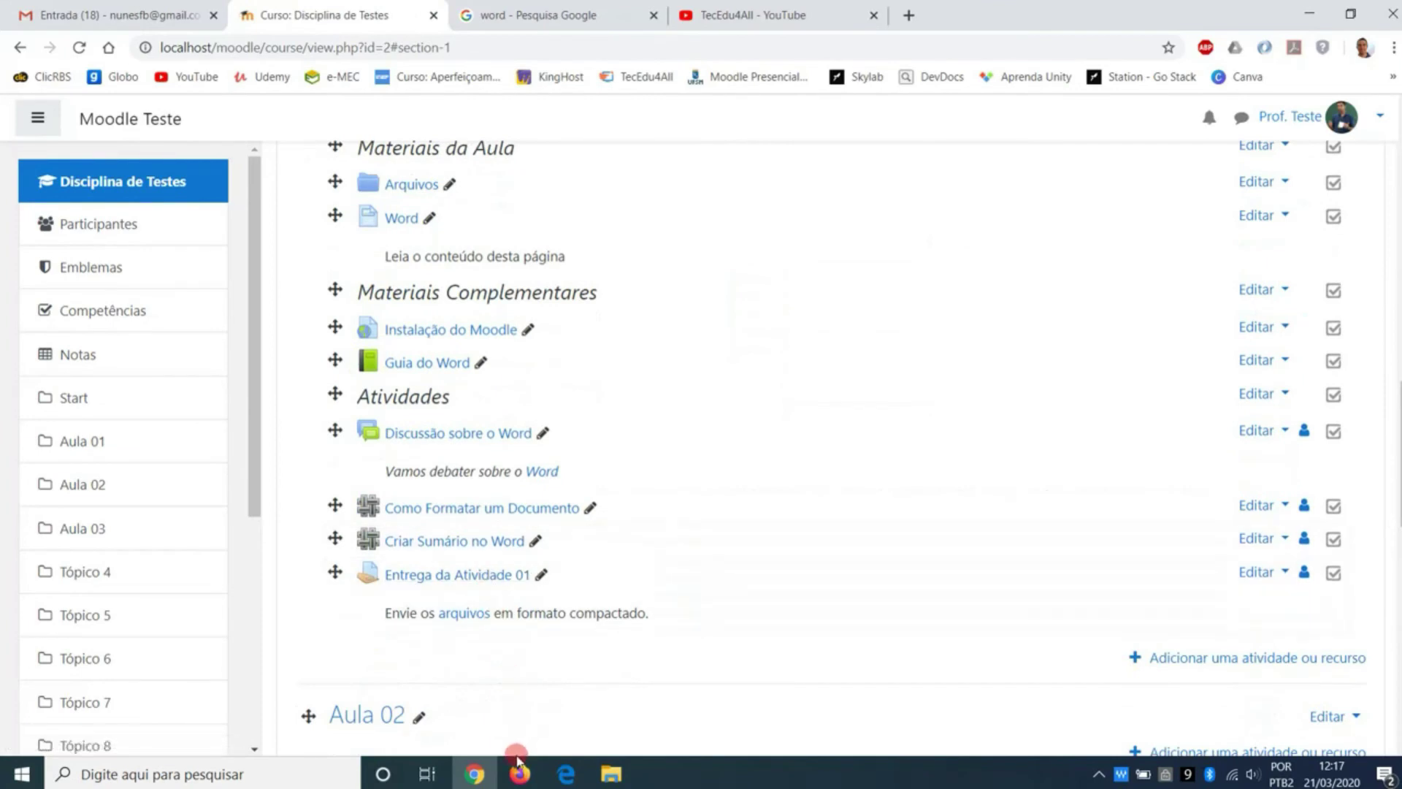
# Step: Switch to the student session in Firefox and open Entrega da Atividade 01 from Aula 01
pyautogui.click(518, 768)
pyautogui.click(616, 211)
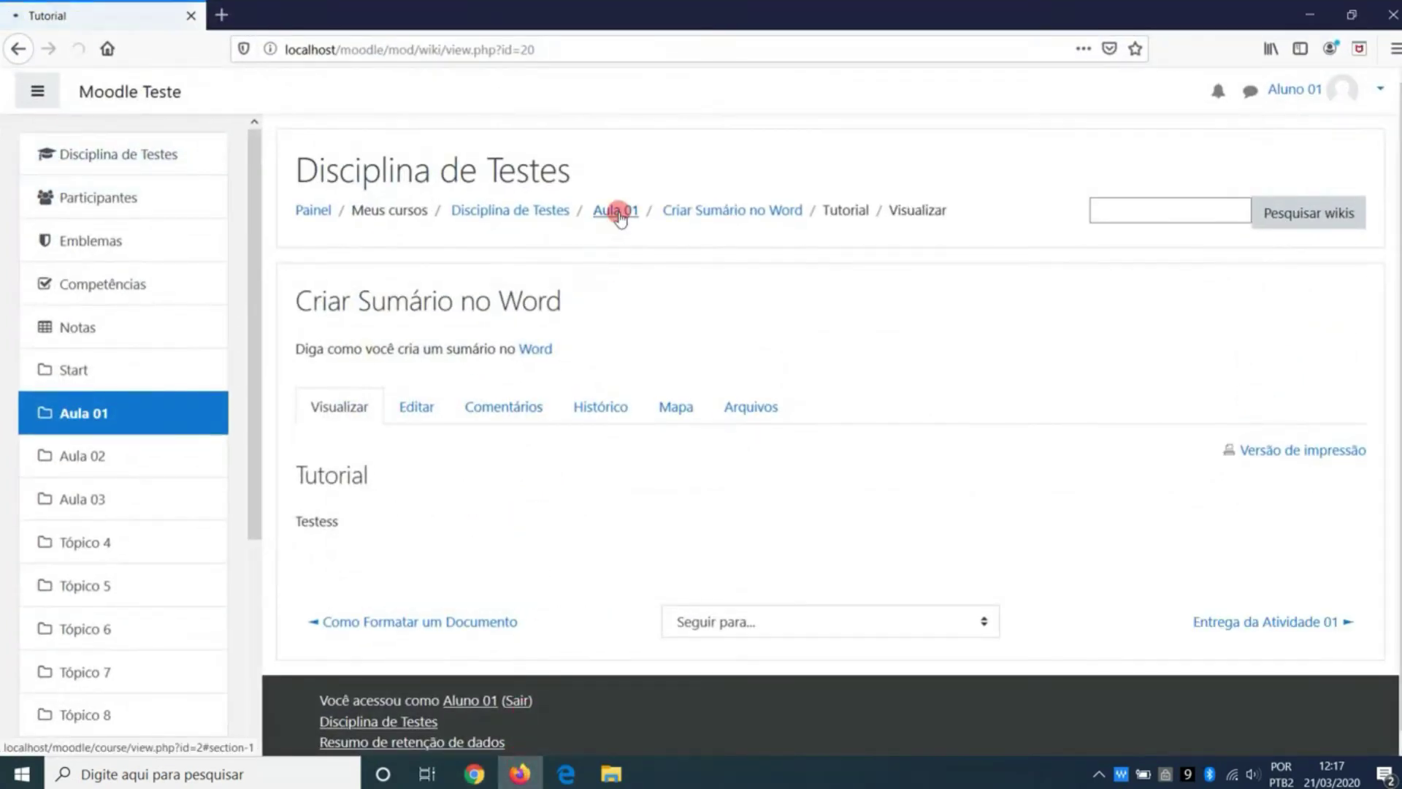
pyautogui.scroll(-10, 664, 263)
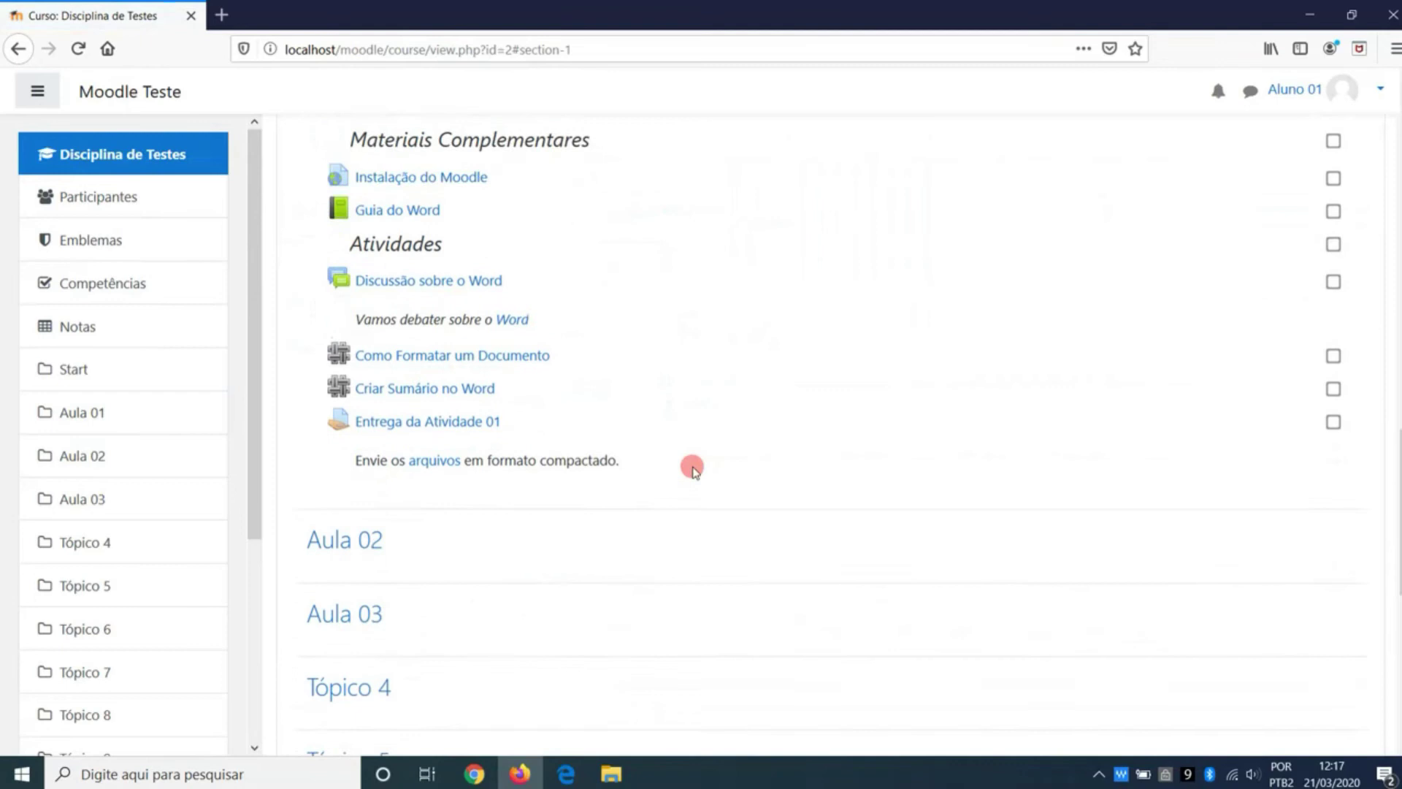
pyautogui.click(462, 328)
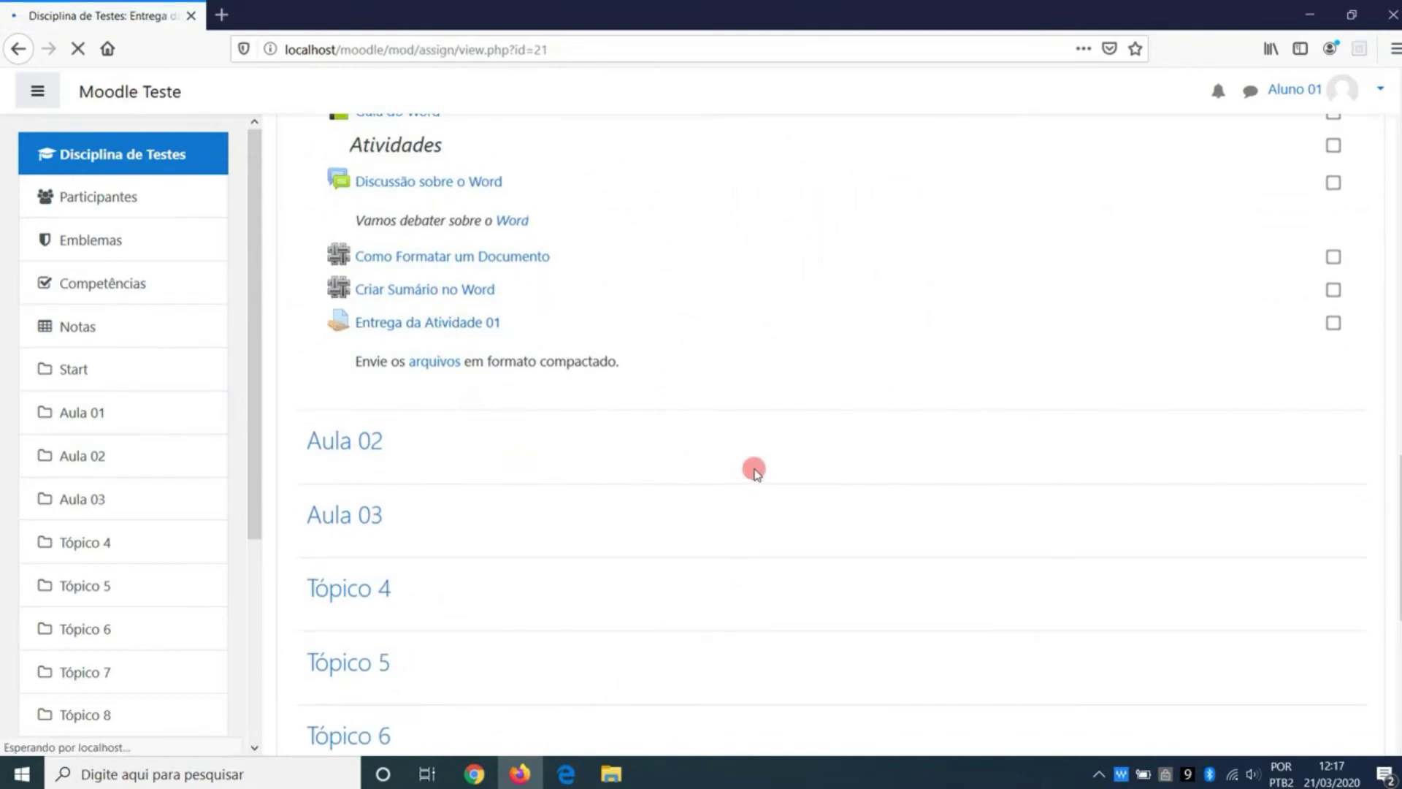
pyautogui.scroll(-5, 755, 471)
pyautogui.scroll(3, 754, 471)
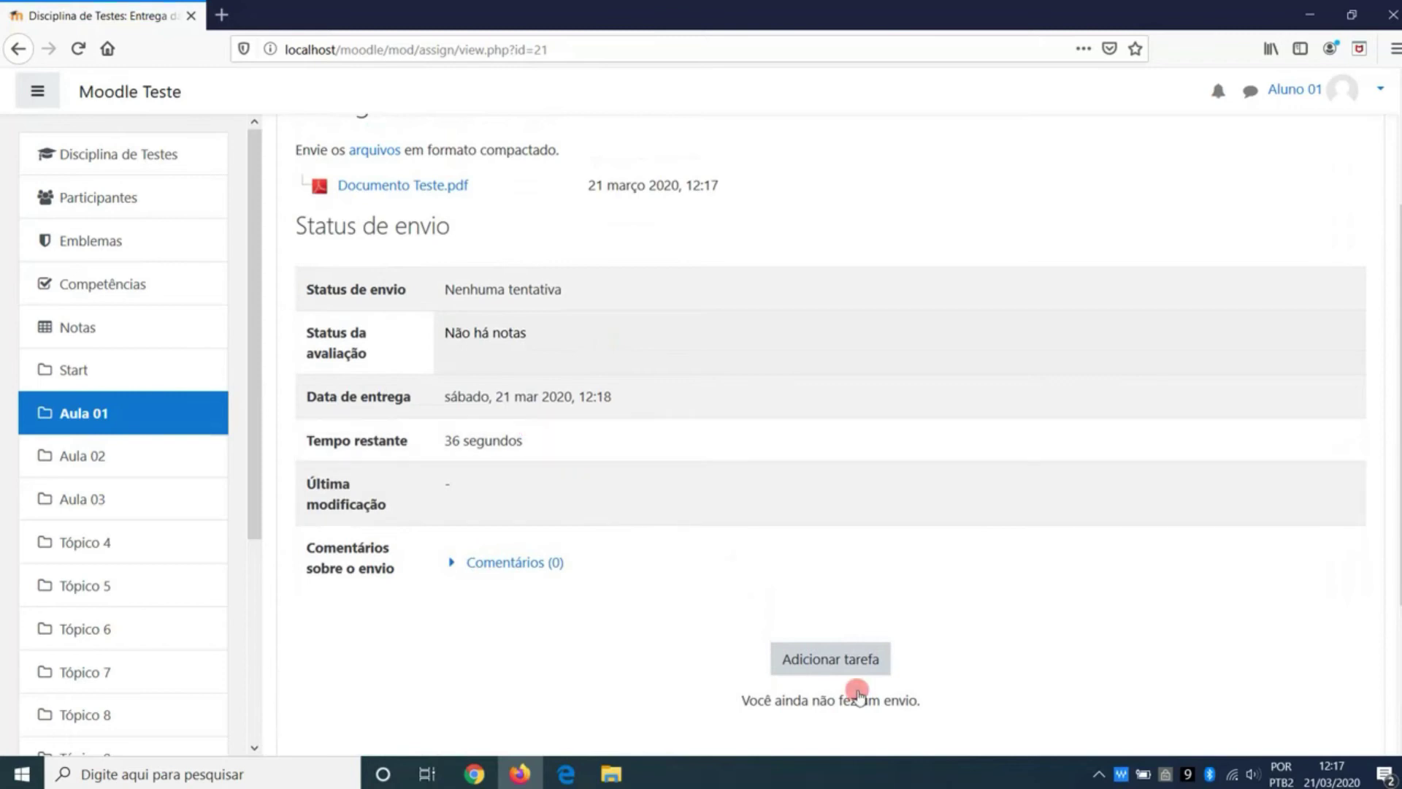
# Step: Add a submission with the desktop file Documento Teste.pdf and save it
pyautogui.click(856, 663)
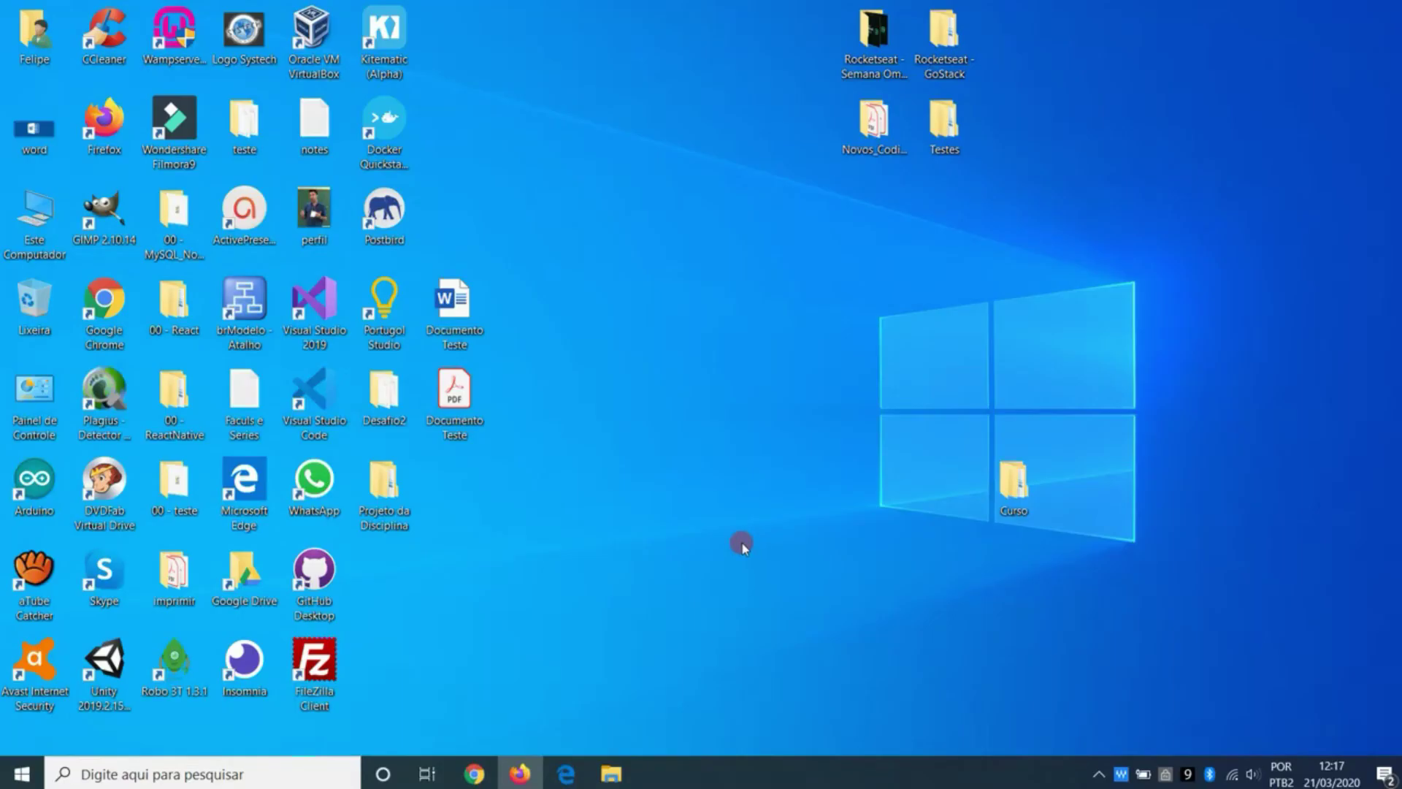
pyautogui.moveTo(454, 398); pyautogui.dragTo(686, 515)
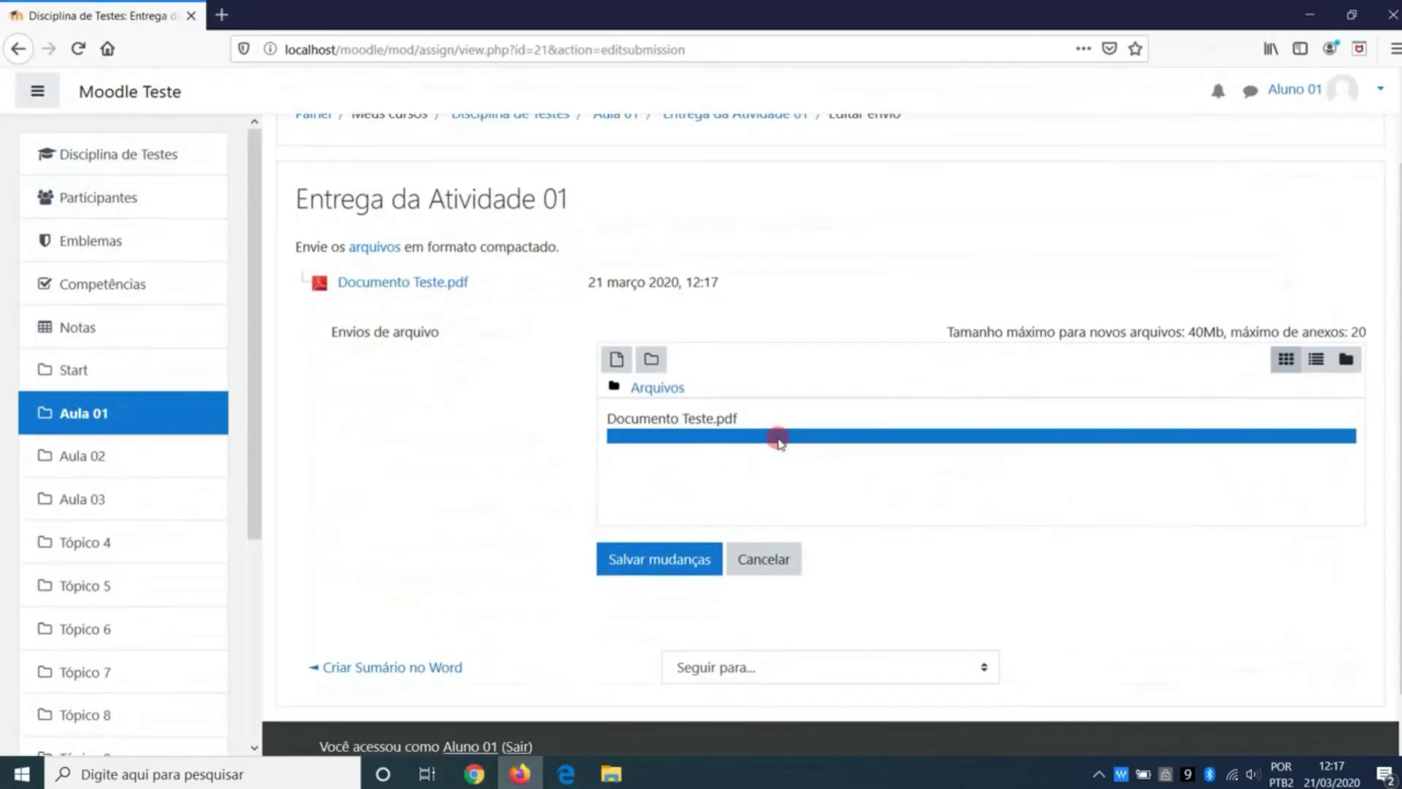
pyautogui.scroll(-2, 695, 475)
pyautogui.click(664, 506)
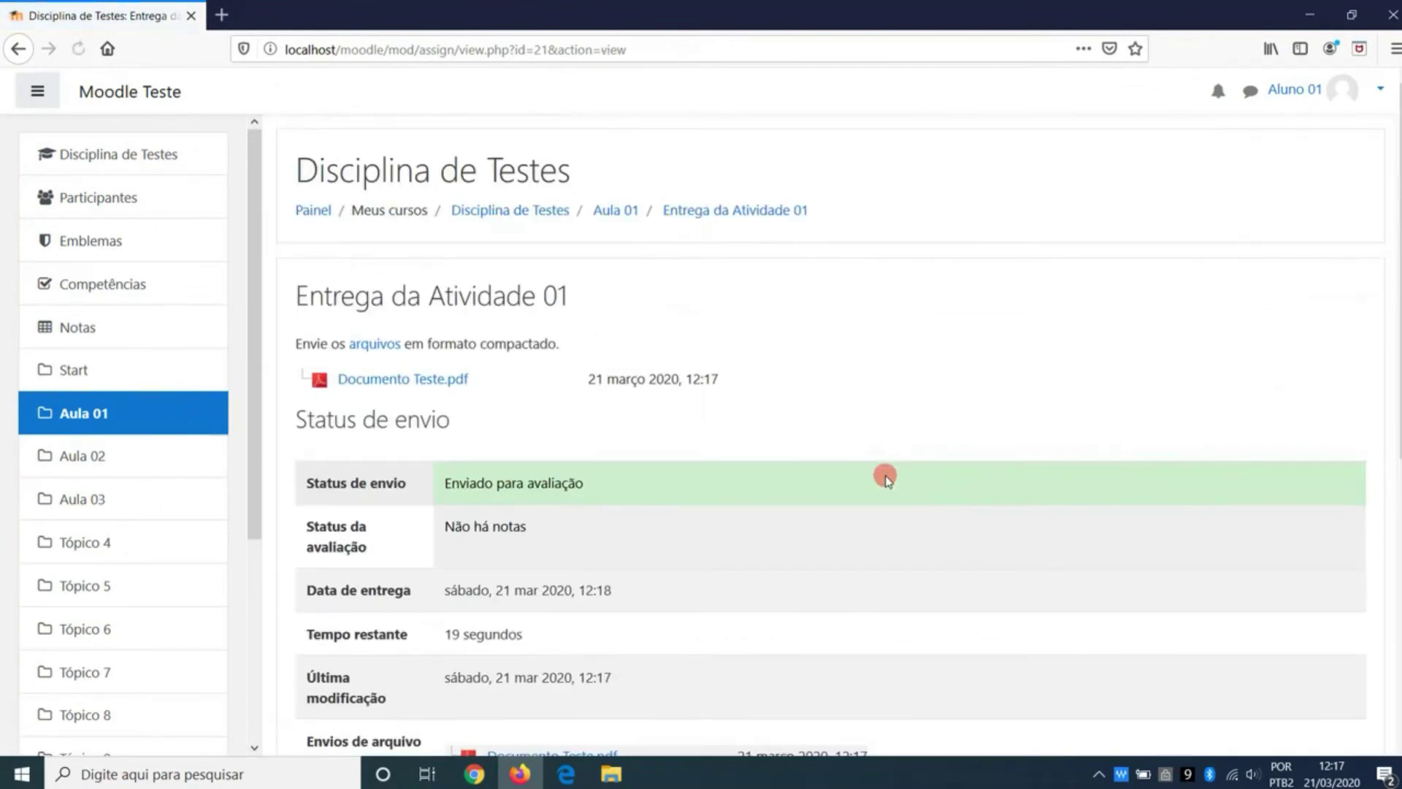
# Step: Review the student's submission status, last modification date and submitted file
pyautogui.scroll(-4, 876, 474)
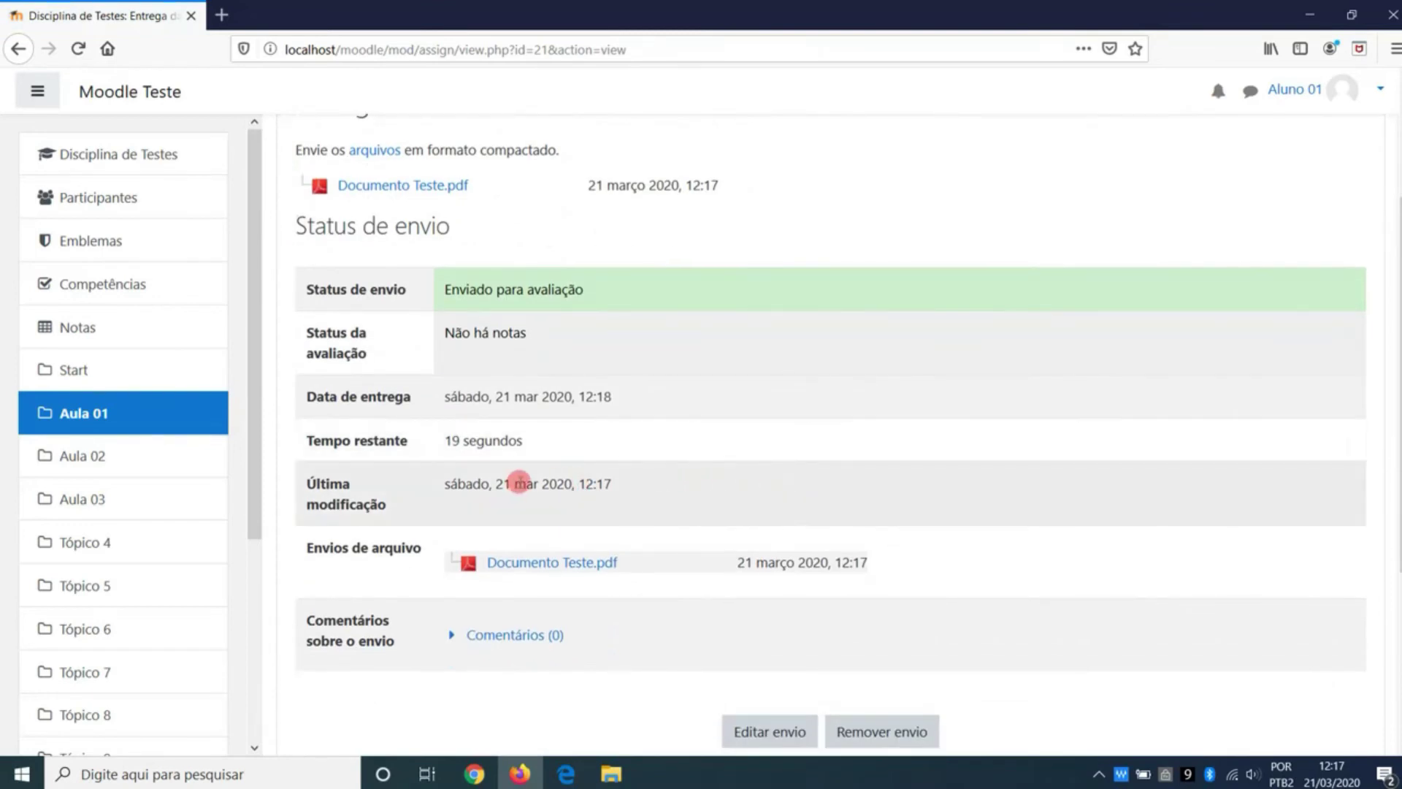
pyautogui.moveTo(513, 483); pyautogui.dragTo(652, 486)
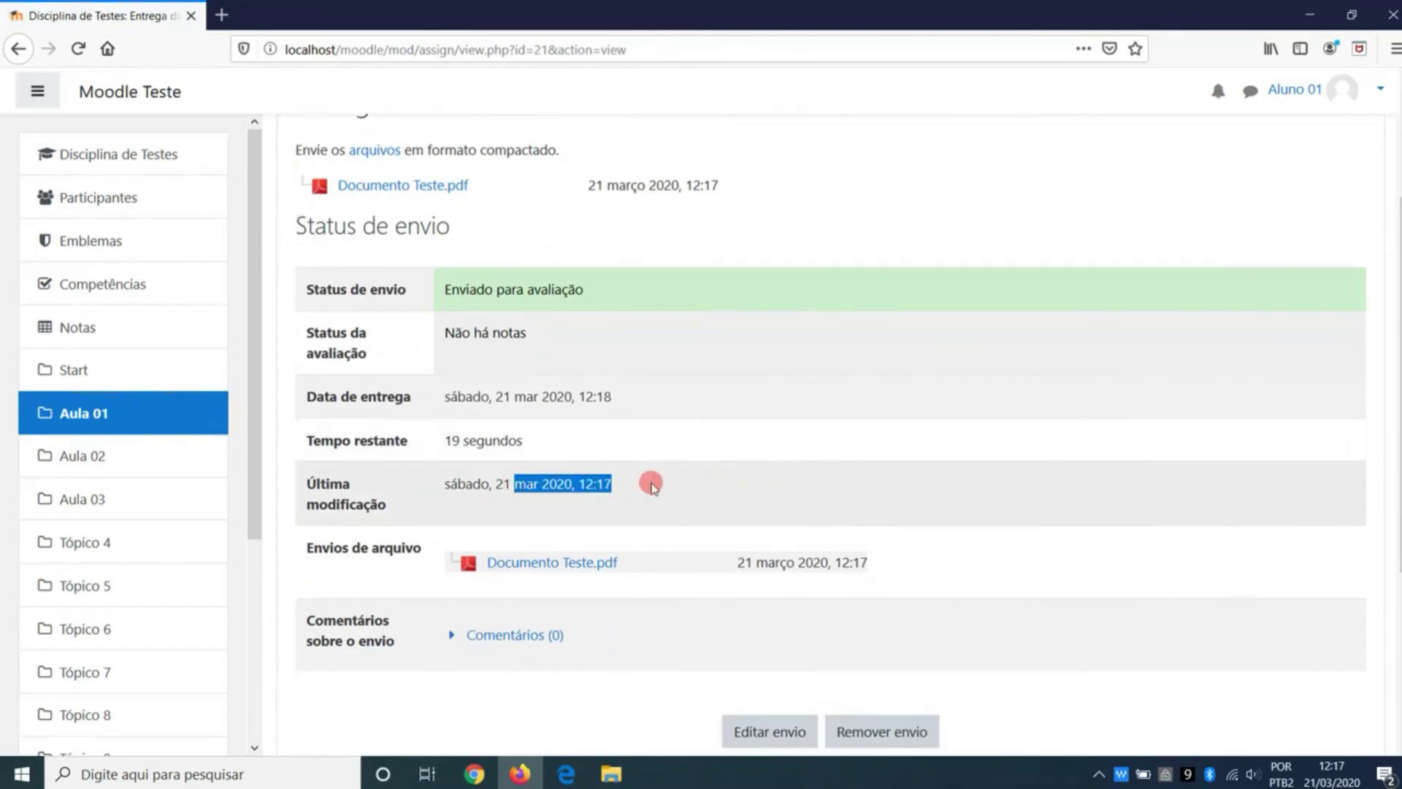
pyautogui.click(730, 476)
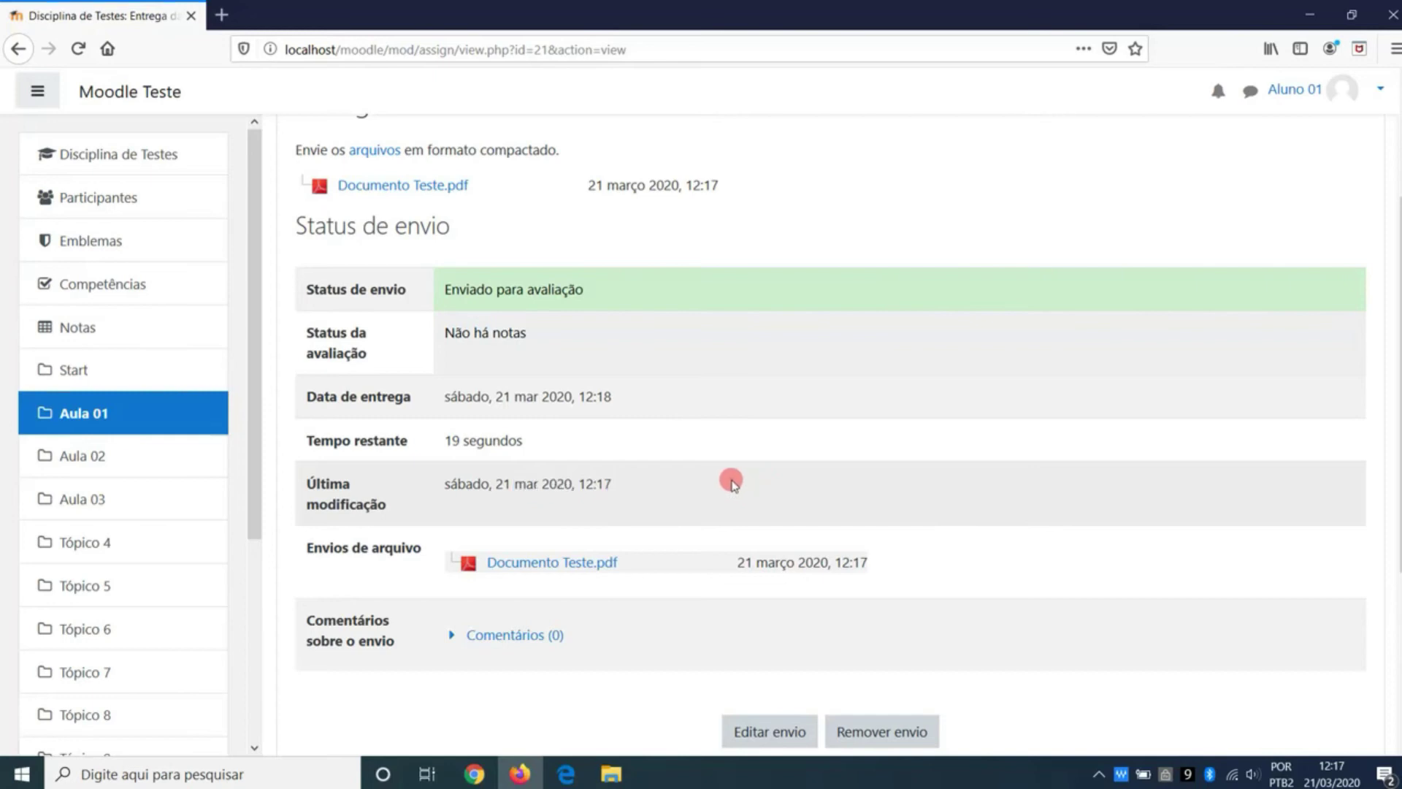
pyautogui.scroll(-1, 699, 429)
pyautogui.scroll(-2, 699, 430)
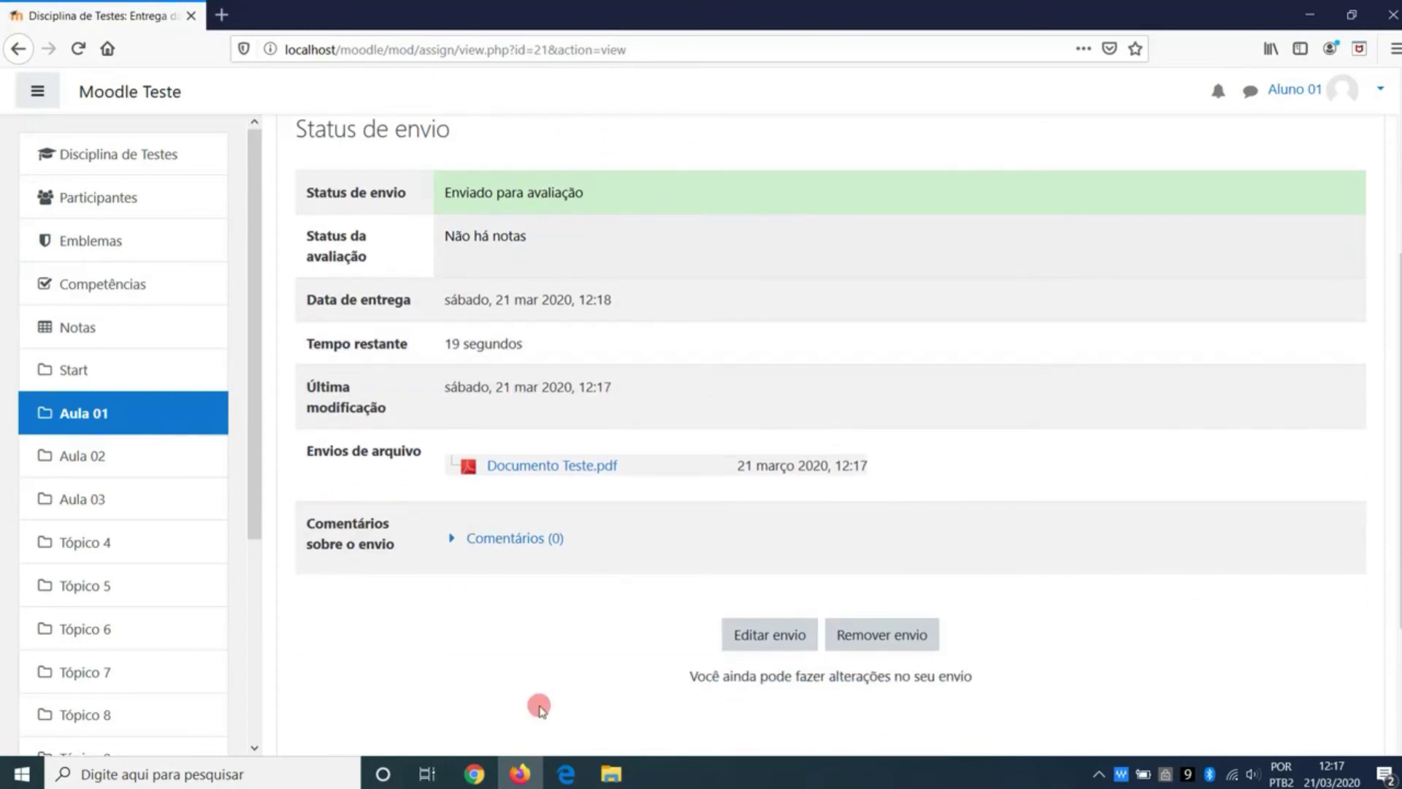
# Step: Switch back to the teacher session in Chrome, reload the course and open Entrega da Atividade 01
pyautogui.click(475, 774)
pyautogui.press('F5')
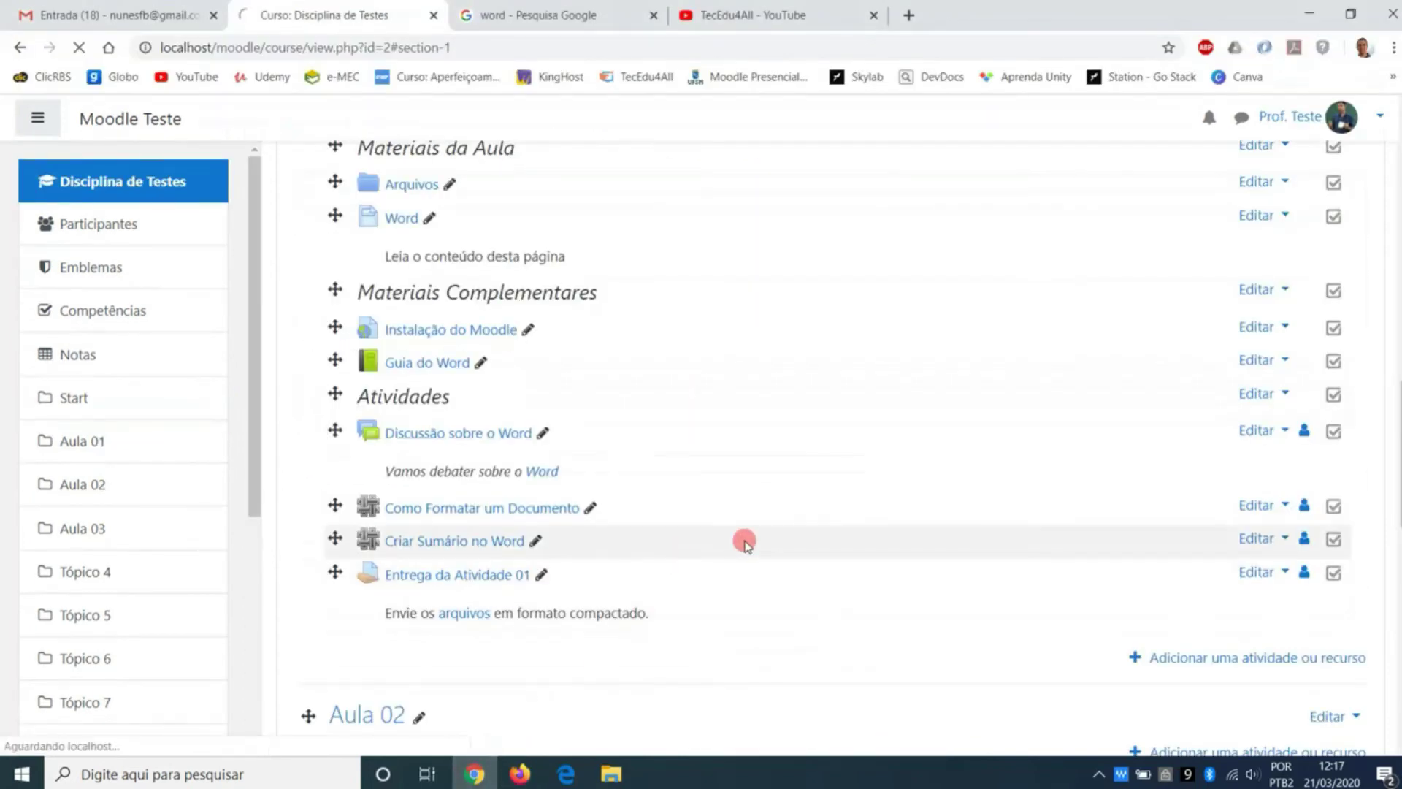
pyautogui.scroll(-5, 742, 540)
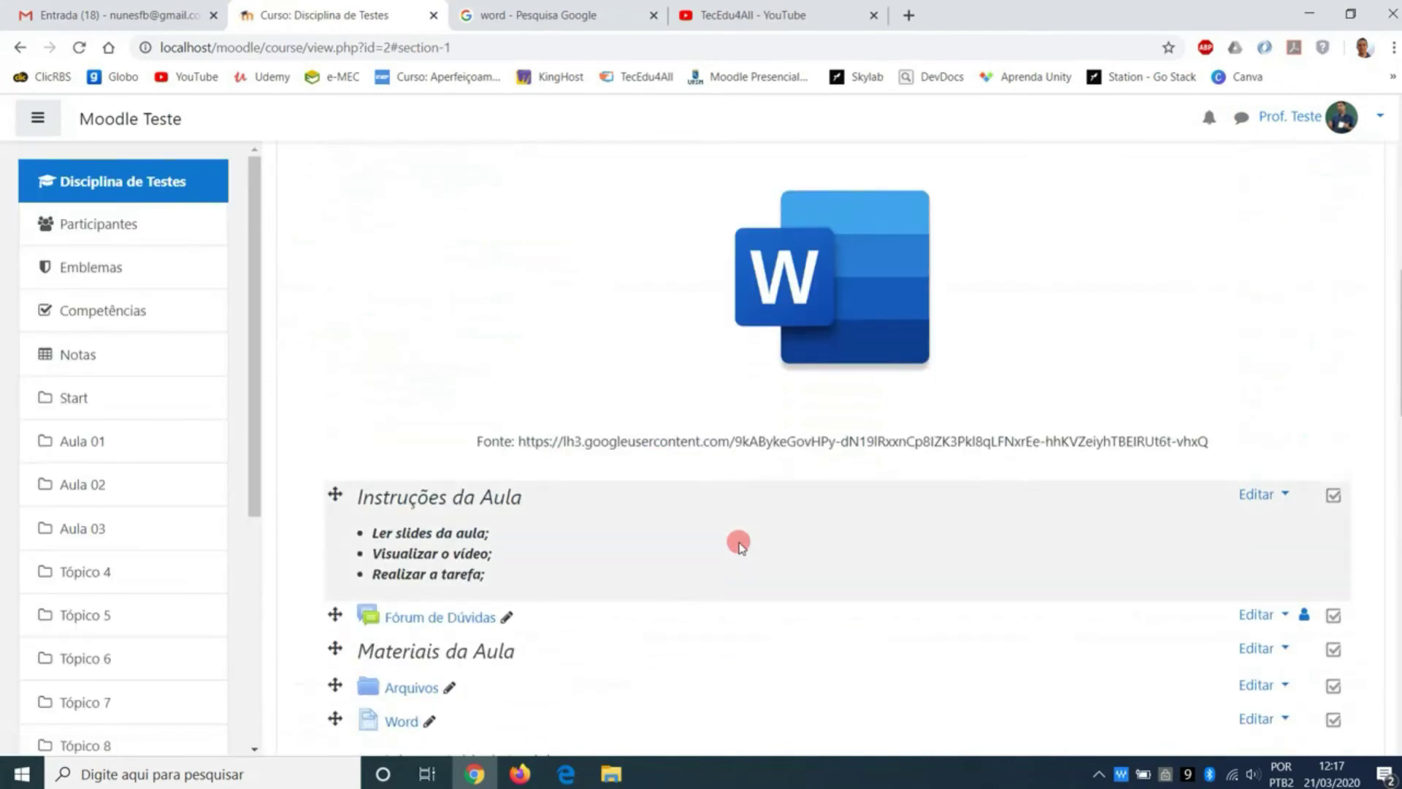
pyautogui.scroll(-2, 577, 560)
pyautogui.click(475, 573)
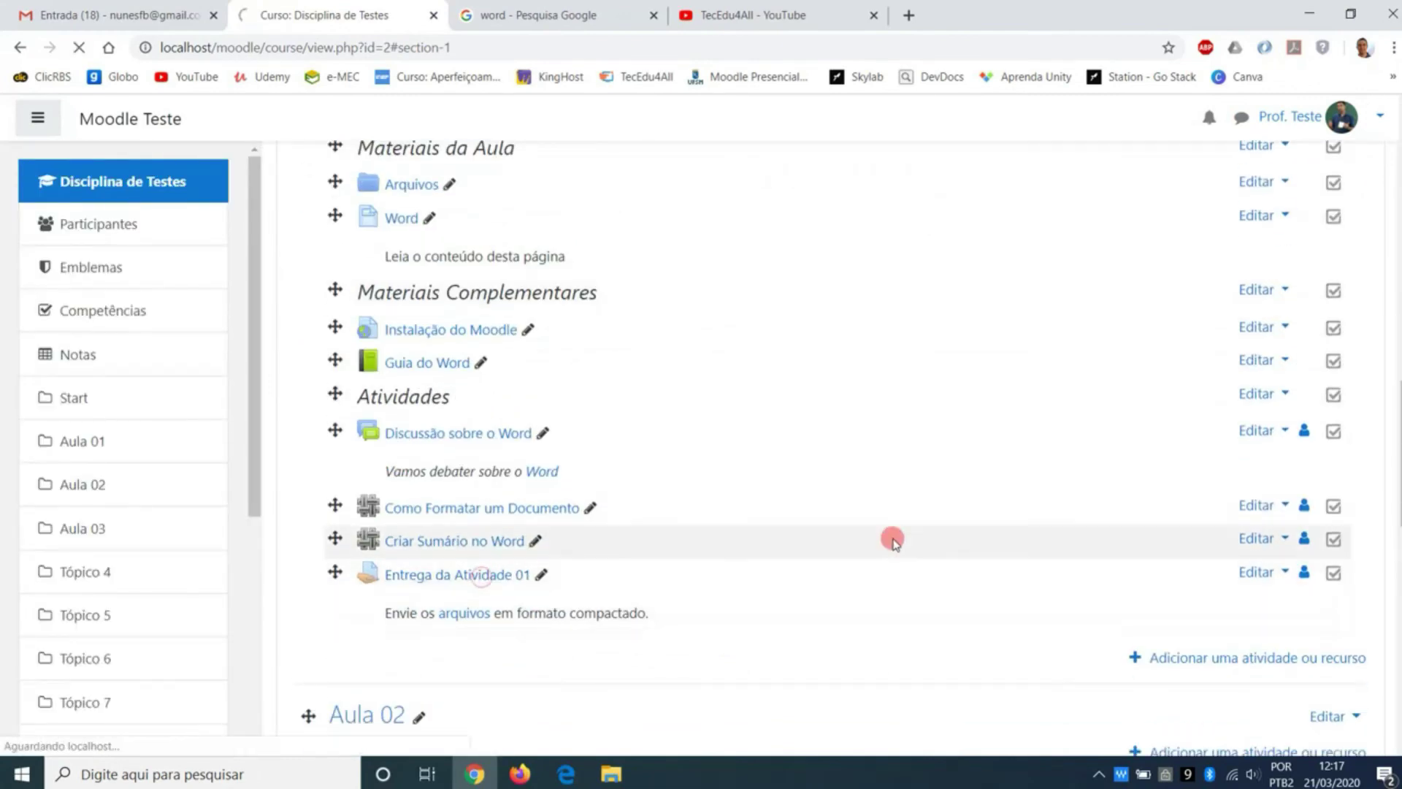
pyautogui.scroll(-1, 891, 538)
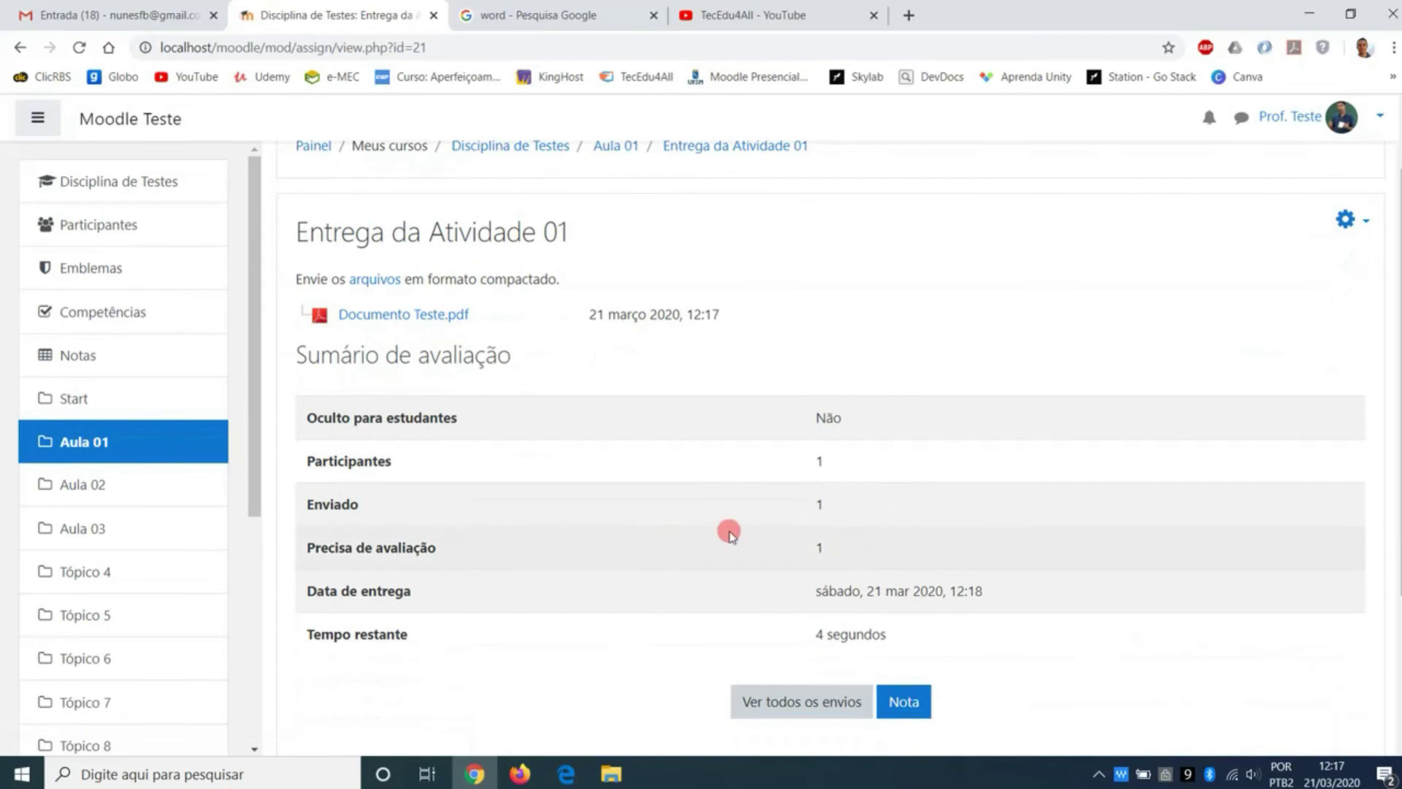
# Step: Examine the participants, submissions and remaining time in the assignment's Sumário de avaliação
pyautogui.moveTo(366, 461); pyautogui.dragTo(878, 460)
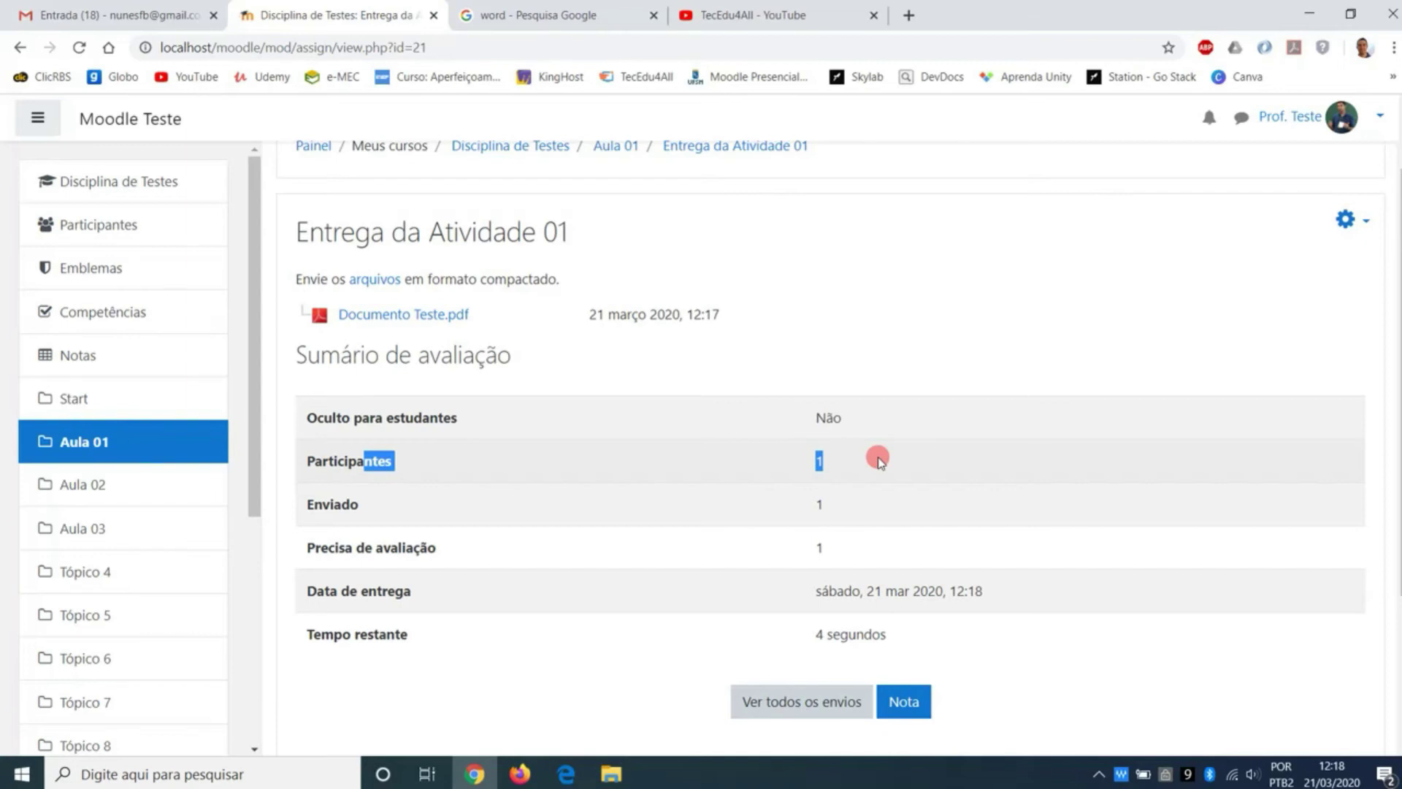
pyautogui.moveTo(545, 494); pyautogui.dragTo(887, 504)
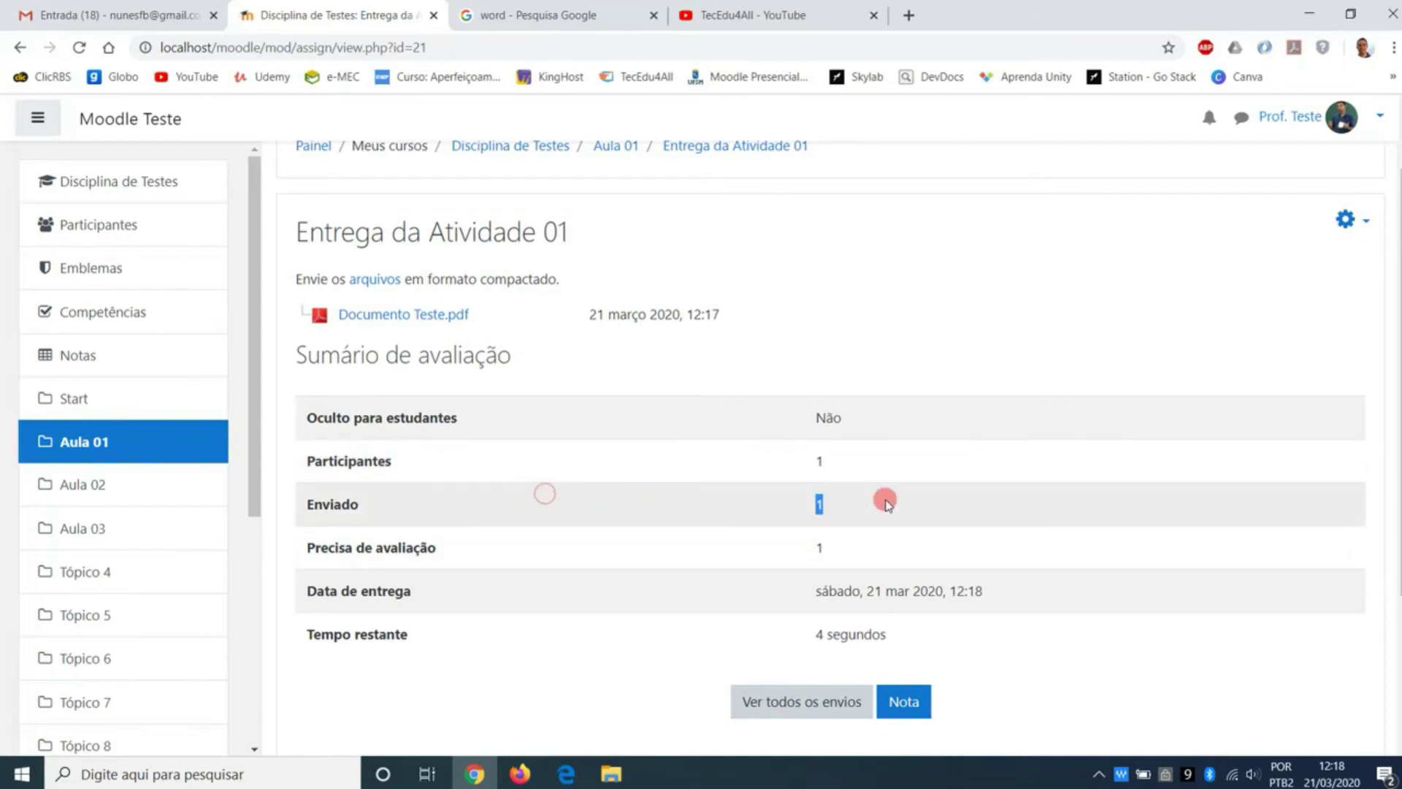
pyautogui.moveTo(496, 558); pyautogui.dragTo(971, 629)
# Step: Reload the assignment page and compare its due date with the late-submission limit (Submissões atrasadas)
pyautogui.press('F5')
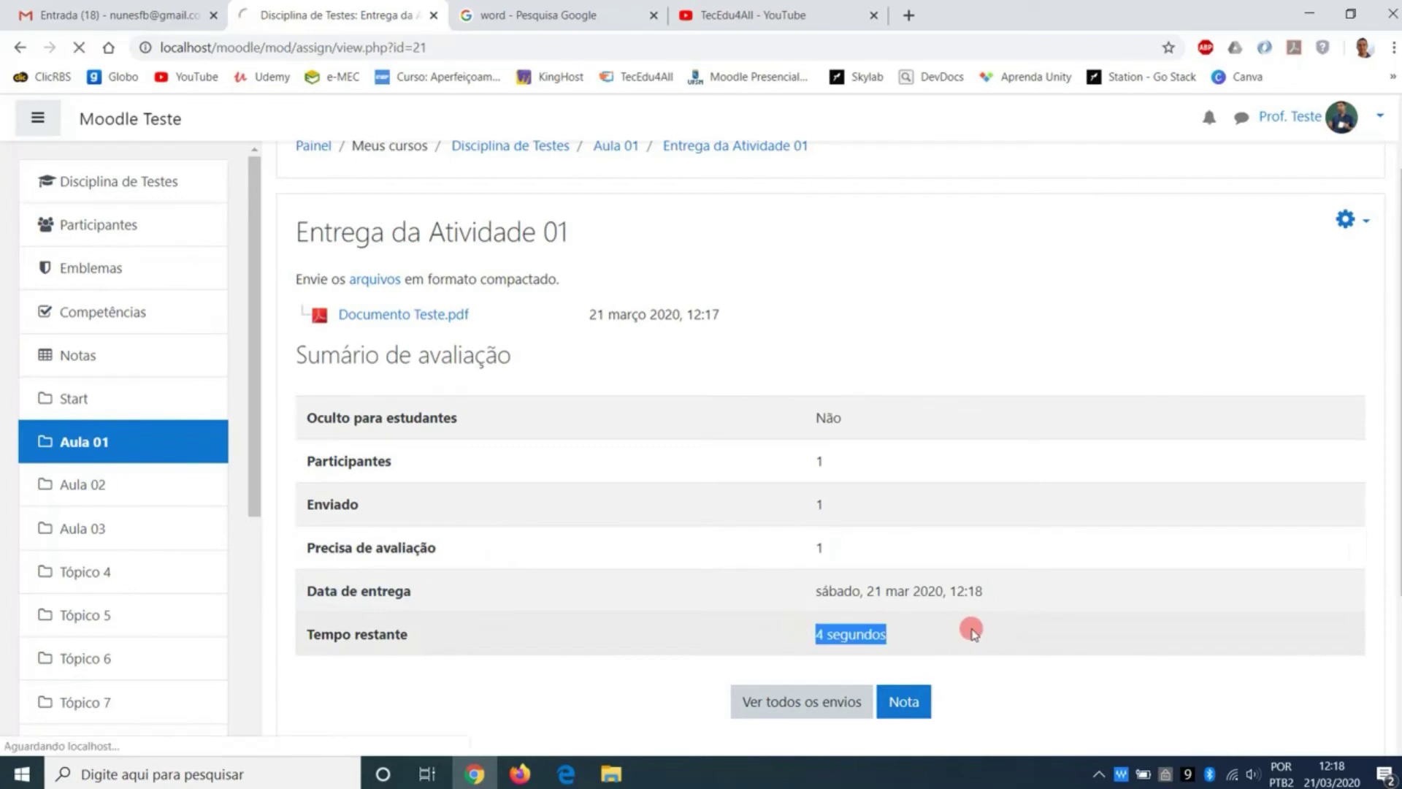
pyautogui.scroll(-1, 949, 613)
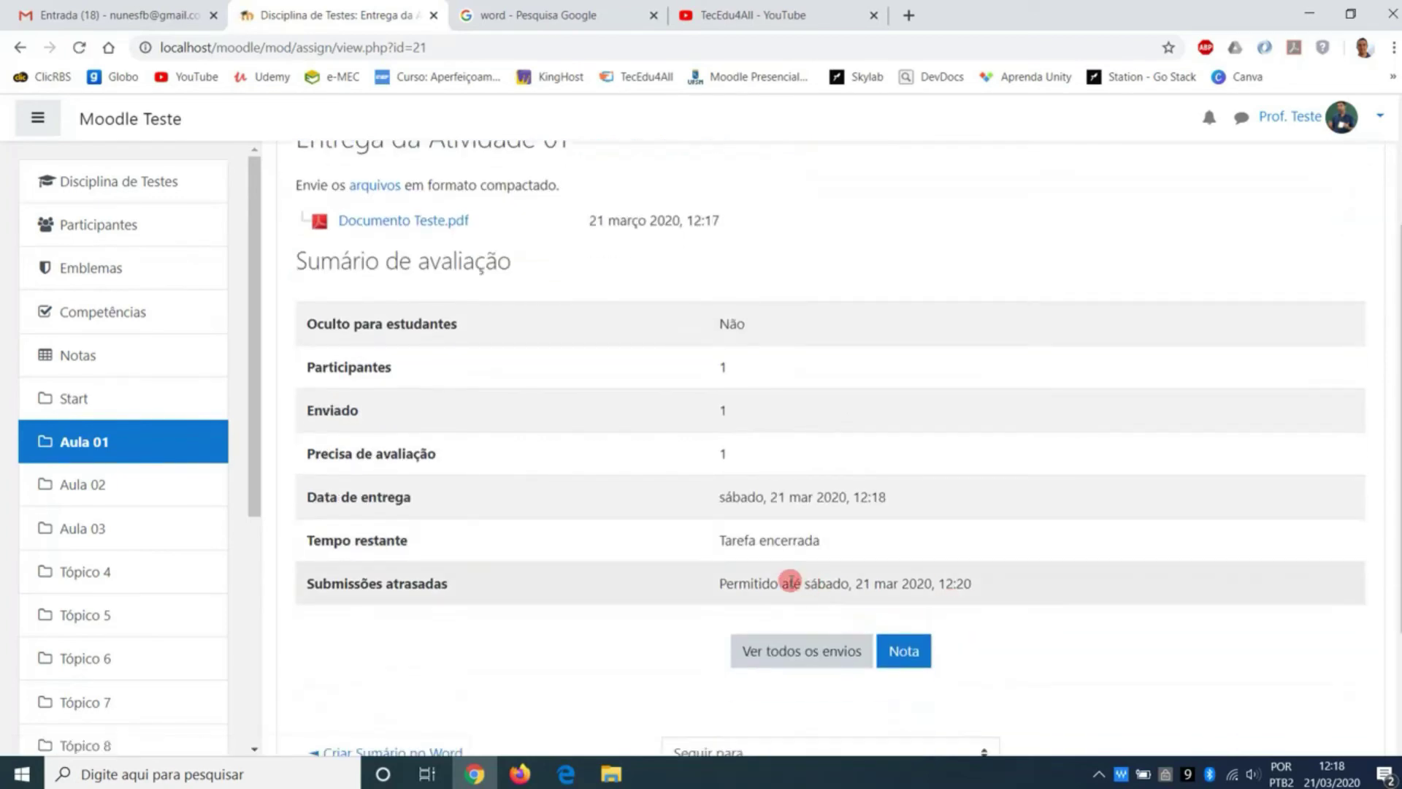
pyautogui.moveTo(706, 579); pyautogui.dragTo(986, 586)
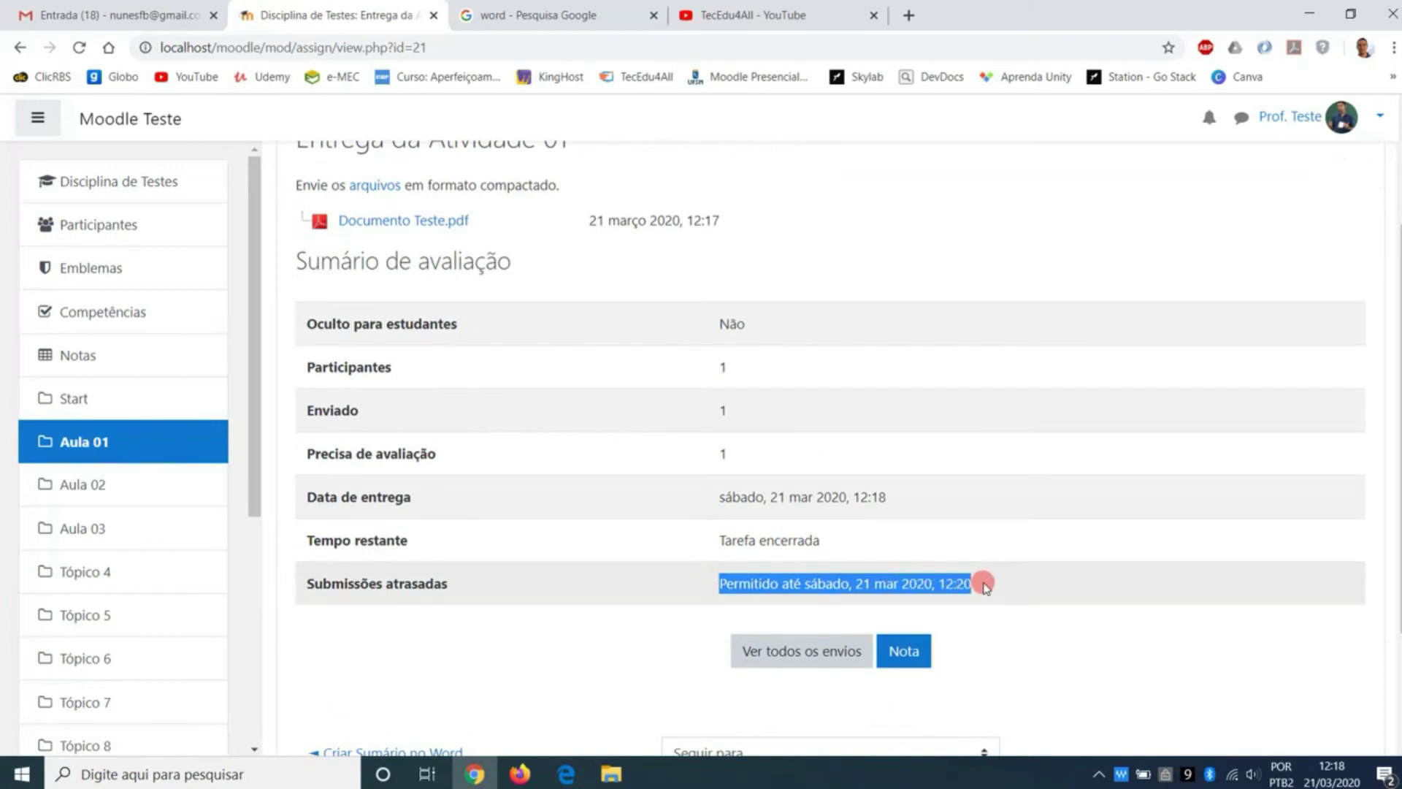
pyautogui.moveTo(756, 502); pyautogui.dragTo(893, 506)
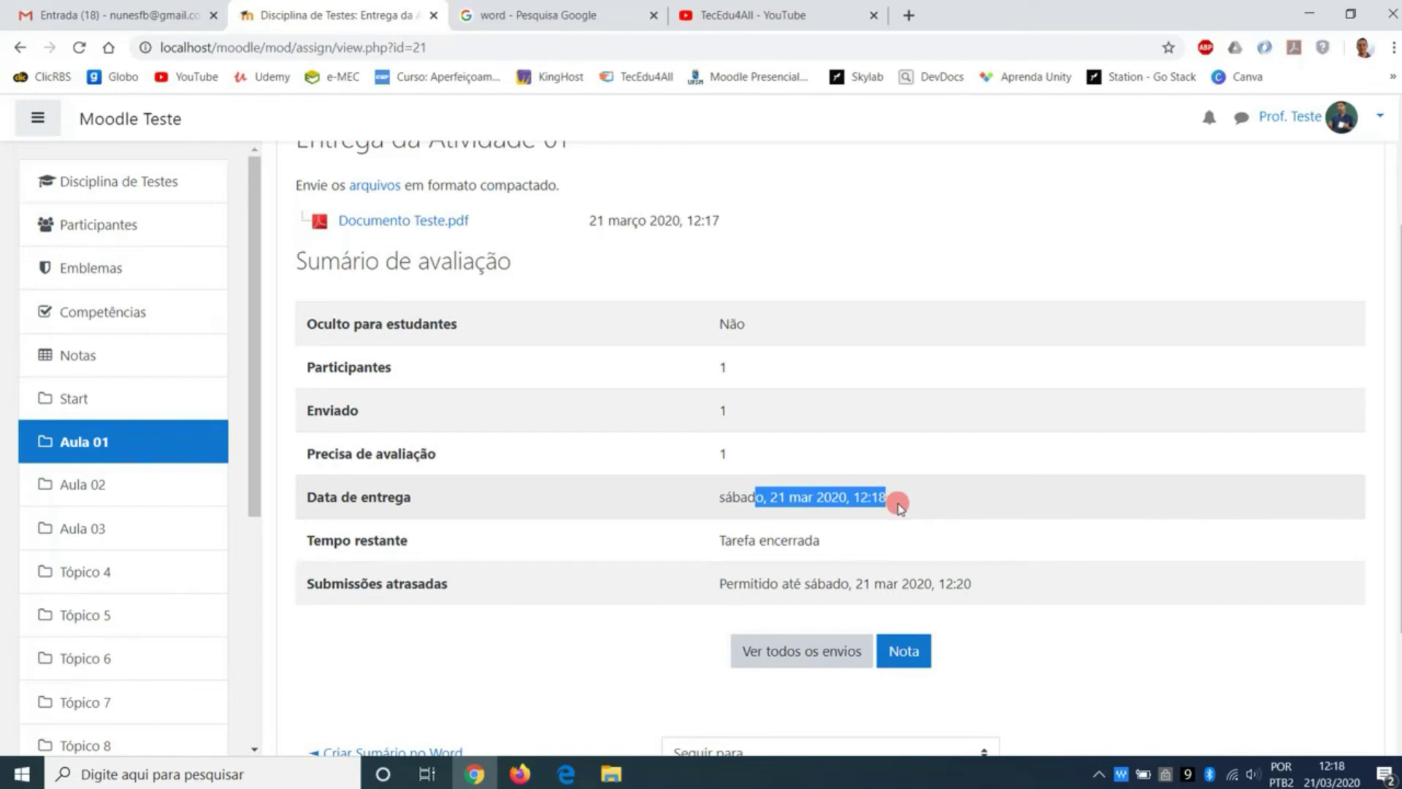
pyautogui.click(900, 507)
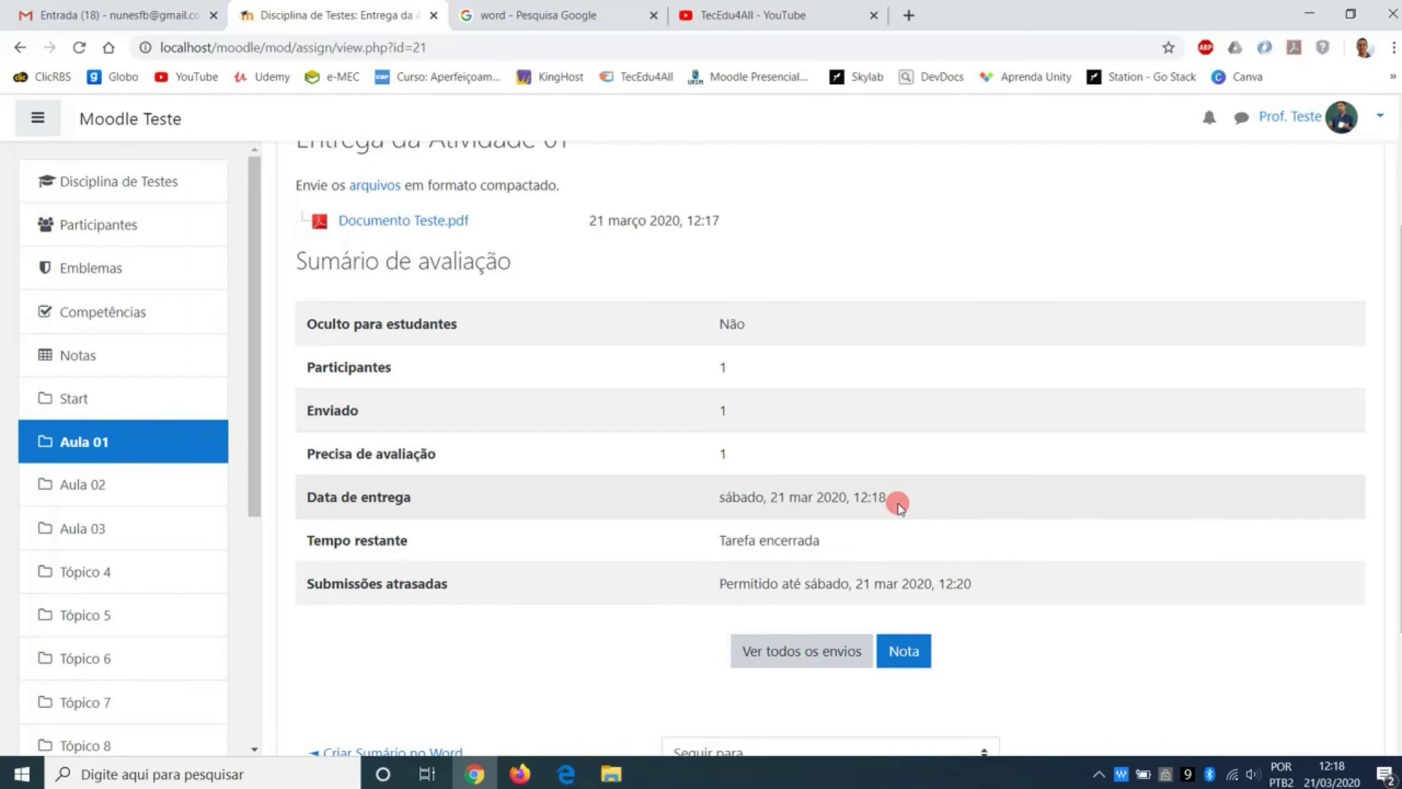
pyautogui.moveTo(755, 583); pyautogui.dragTo(999, 588)
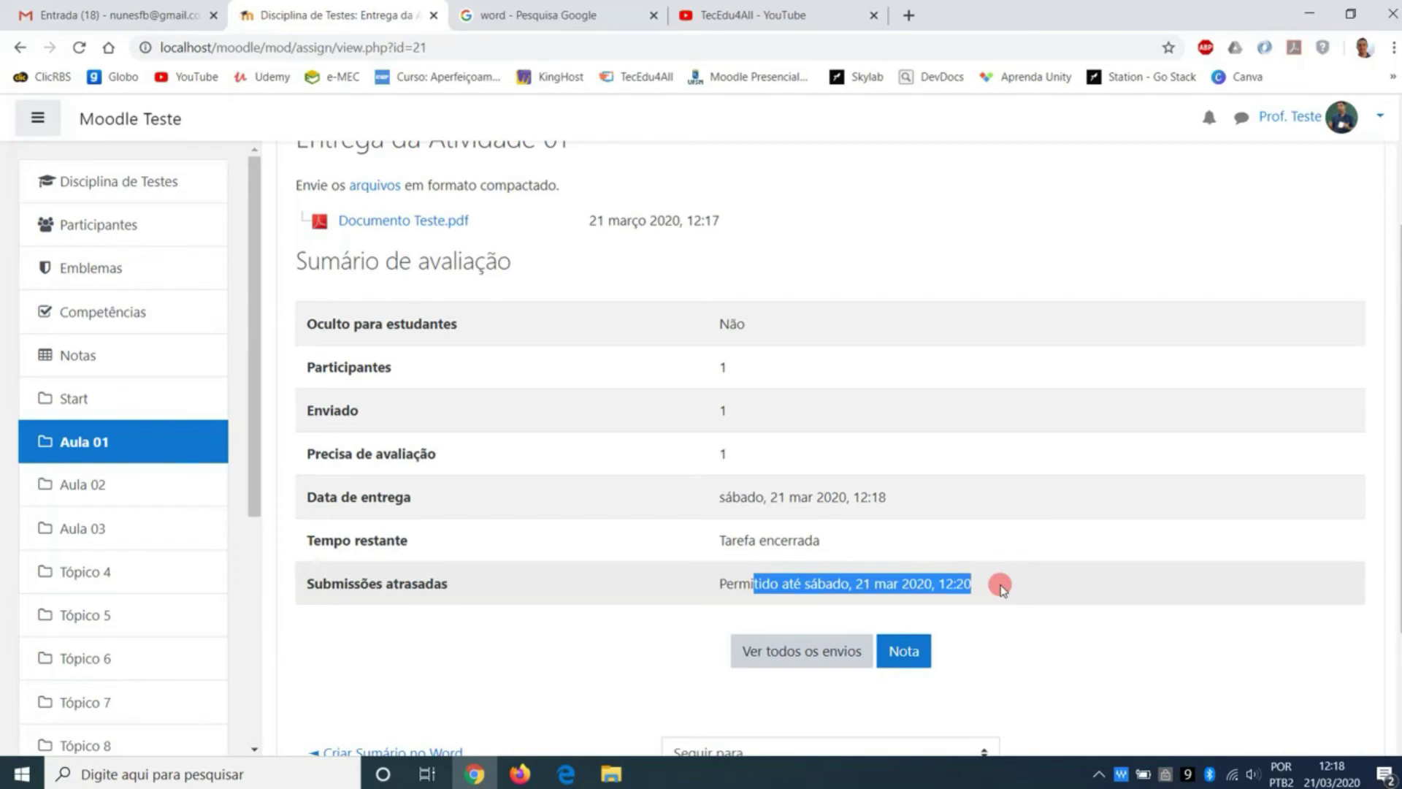
pyautogui.click(852, 538)
pyautogui.moveTo(769, 584); pyautogui.dragTo(968, 582)
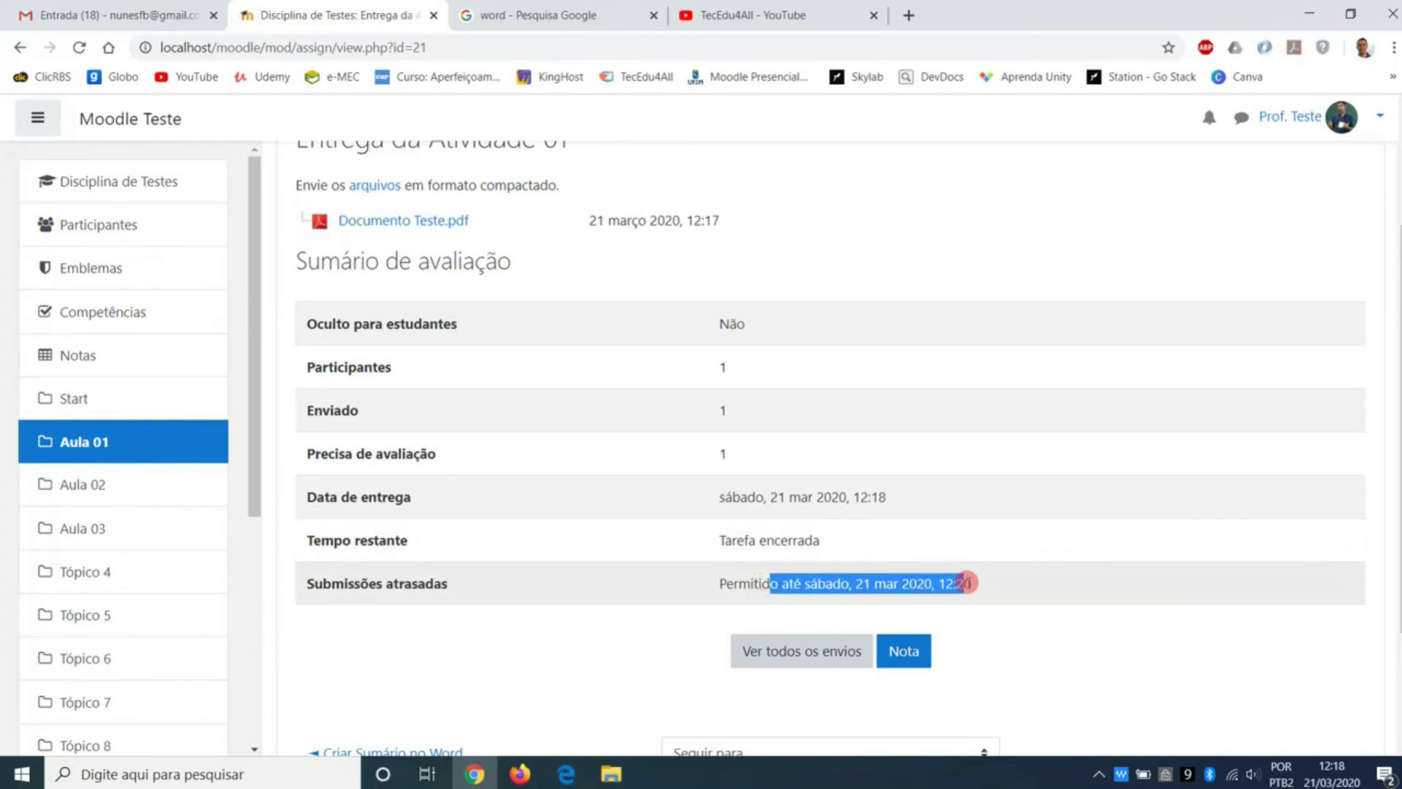
# Step: Open the full list of submissions for Entrega da Atividade 01 and examine the student's status and submitted file
pyautogui.scroll(-3, 833, 604)
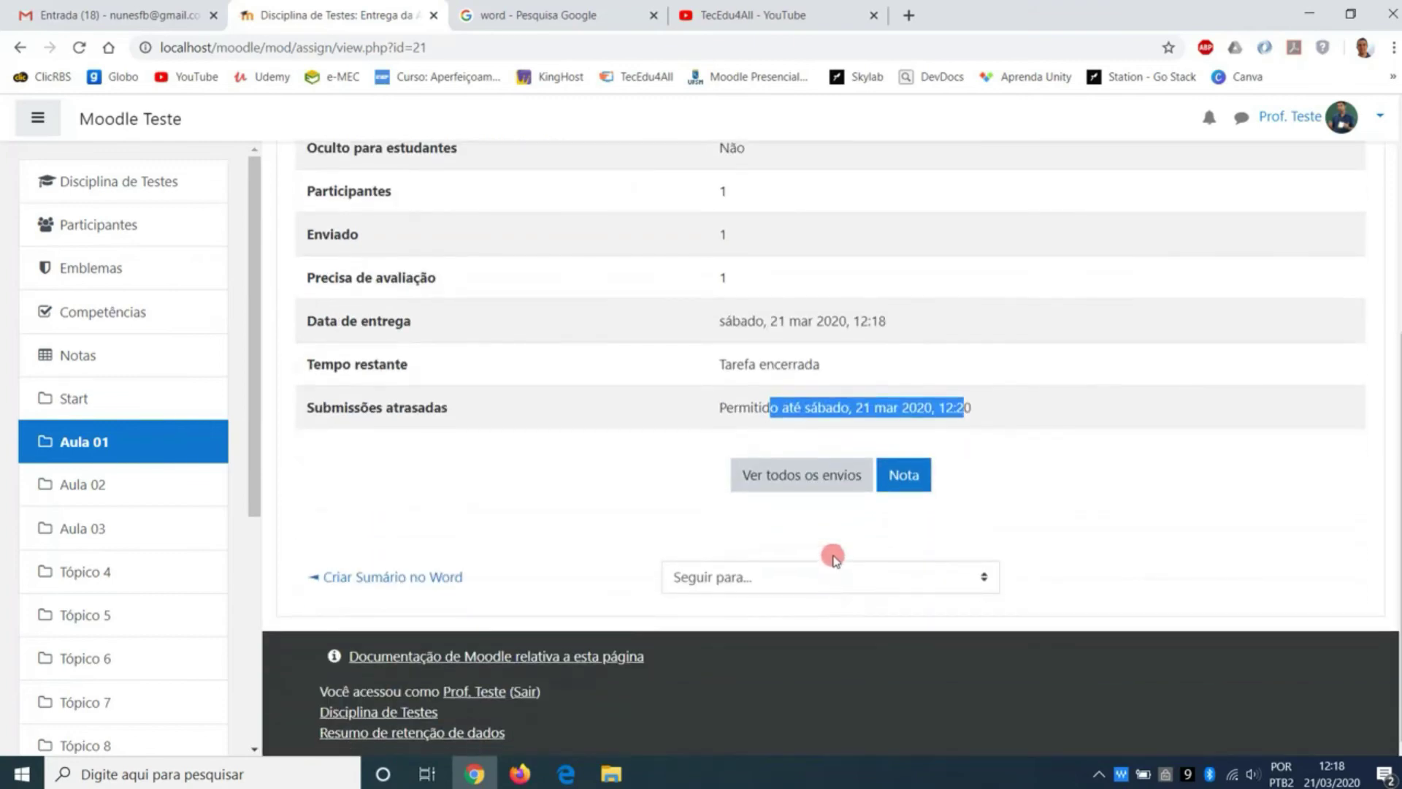
pyautogui.scroll(1, 835, 559)
pyautogui.click(838, 573)
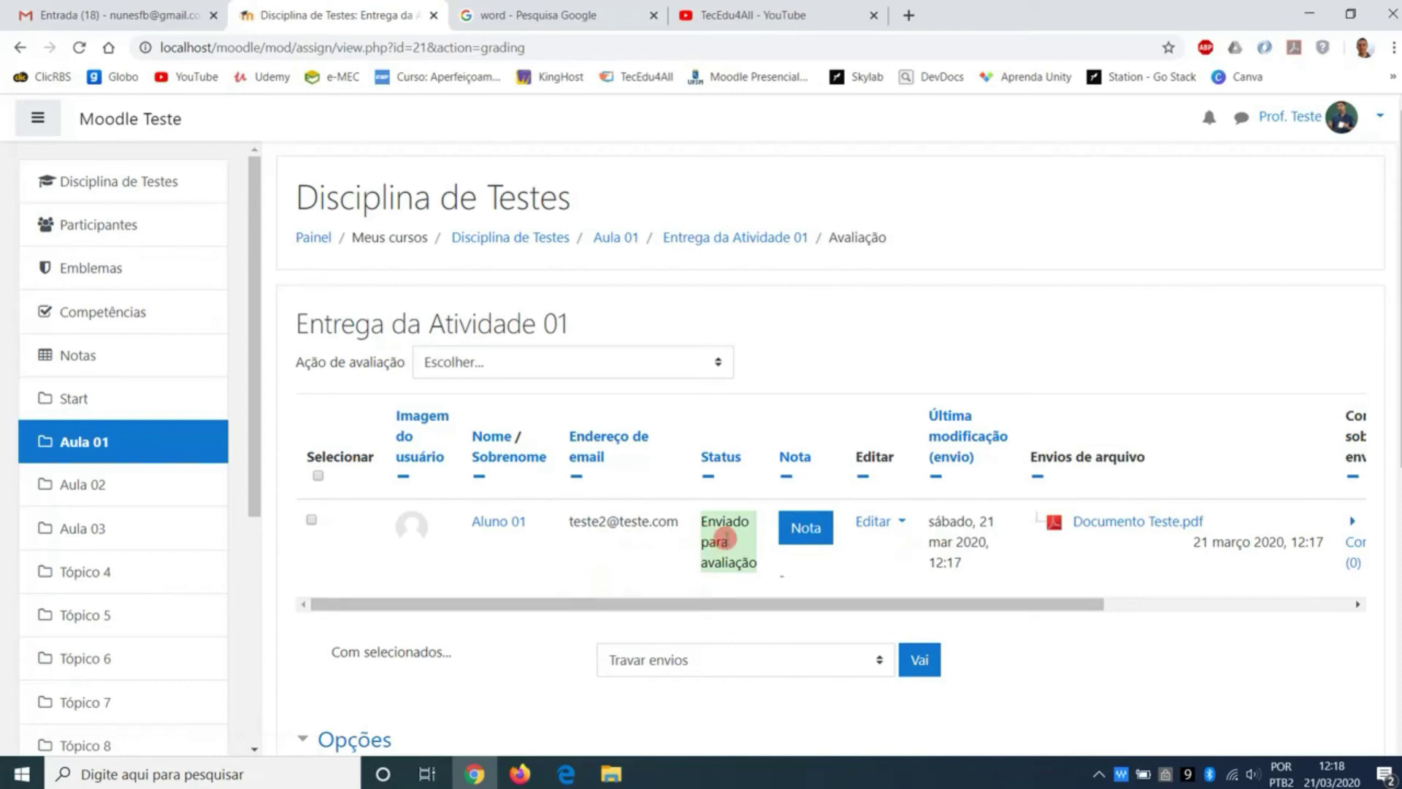
pyautogui.moveTo(708, 522); pyautogui.dragTo(1133, 599)
pyautogui.moveTo(989, 542); pyautogui.dragTo(881, 584)
pyautogui.moveTo(641, 557); pyautogui.dragTo(624, 537)
pyautogui.moveTo(1135, 608); pyautogui.dragTo(803, 607)
pyautogui.moveTo(700, 520); pyautogui.dragTo(772, 580)
# Step: Switch to the student session in Firefox, edit the submission and delete Documento Teste.pdf from its files
pyautogui.click(519, 774)
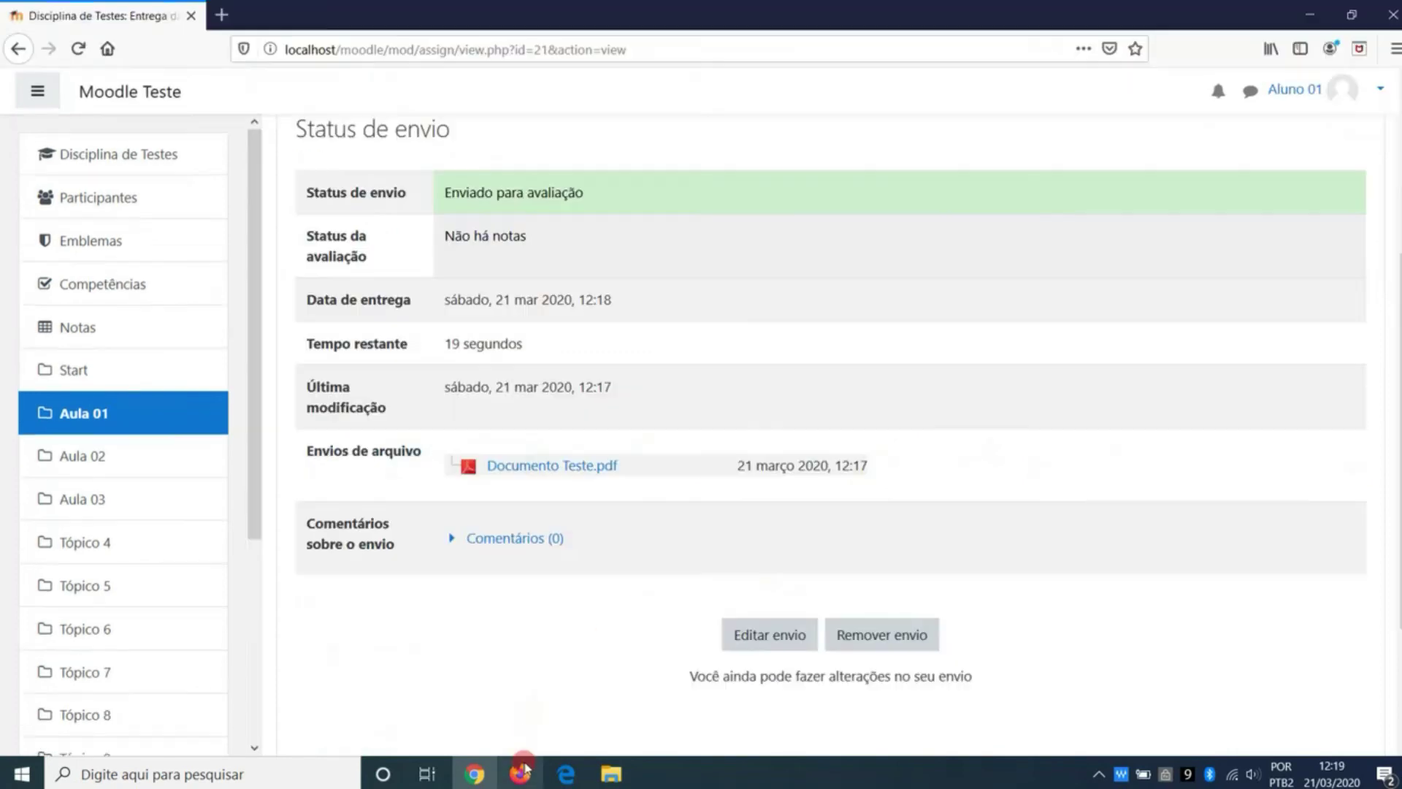
pyautogui.scroll(-2, 601, 624)
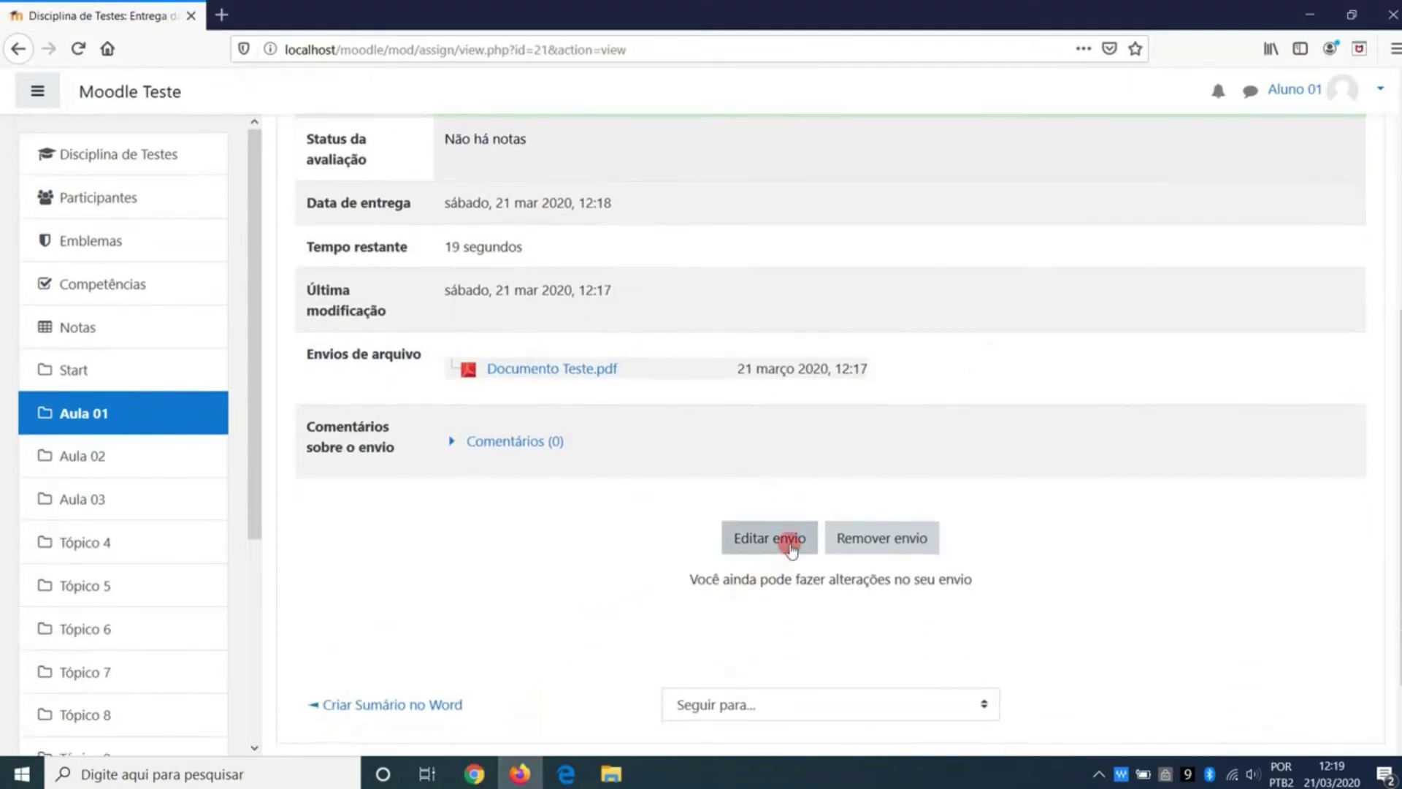
pyautogui.click(791, 546)
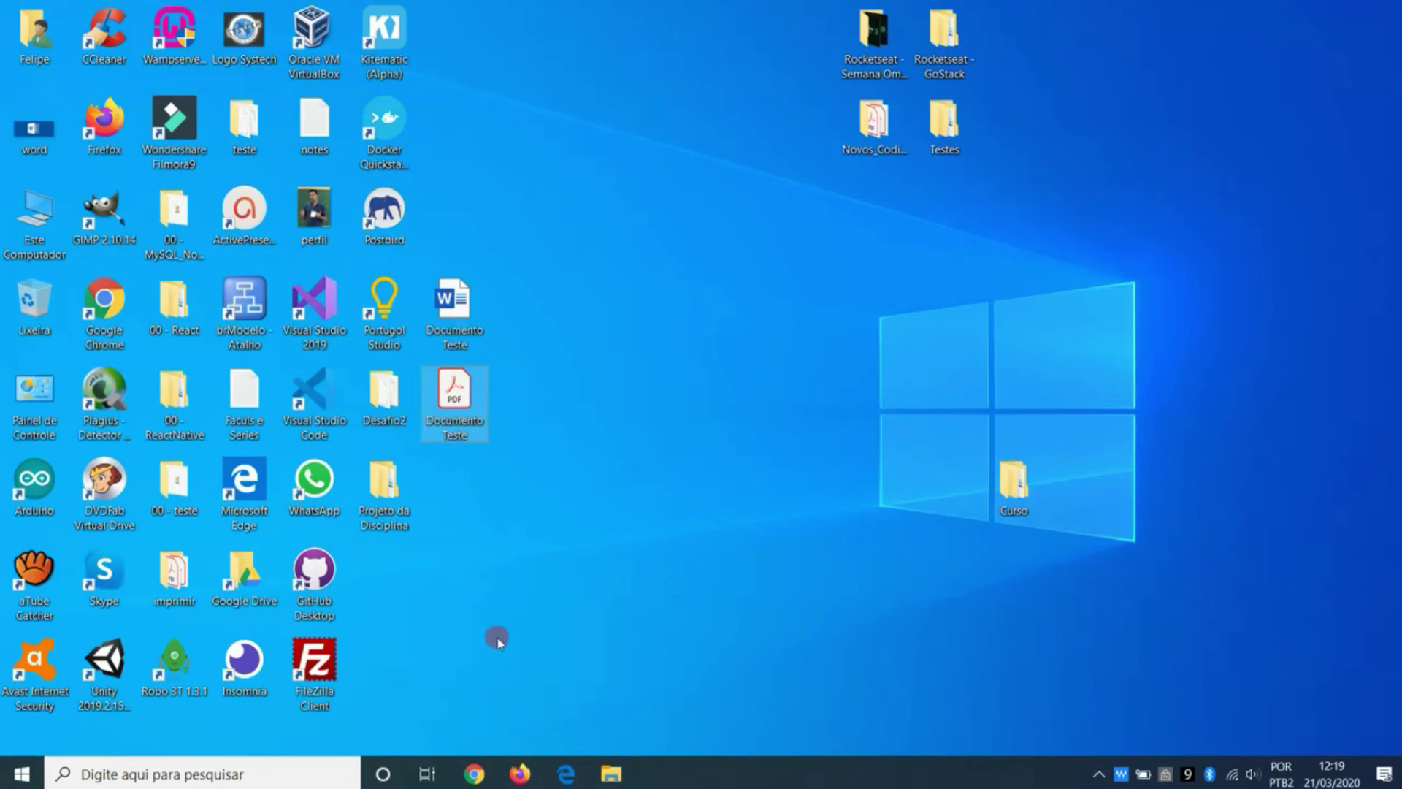
pyautogui.click(520, 774)
pyautogui.click(648, 551)
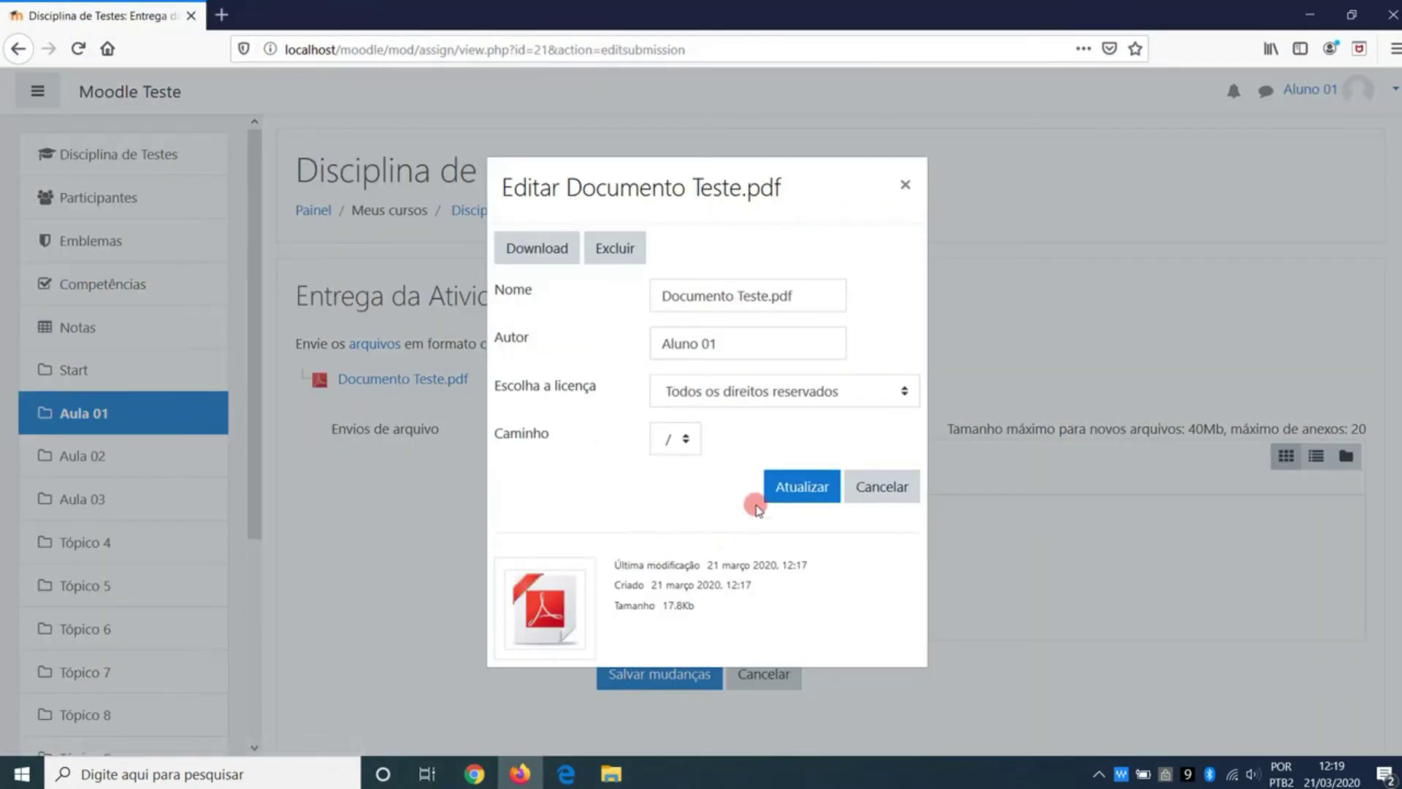
pyautogui.click(607, 257)
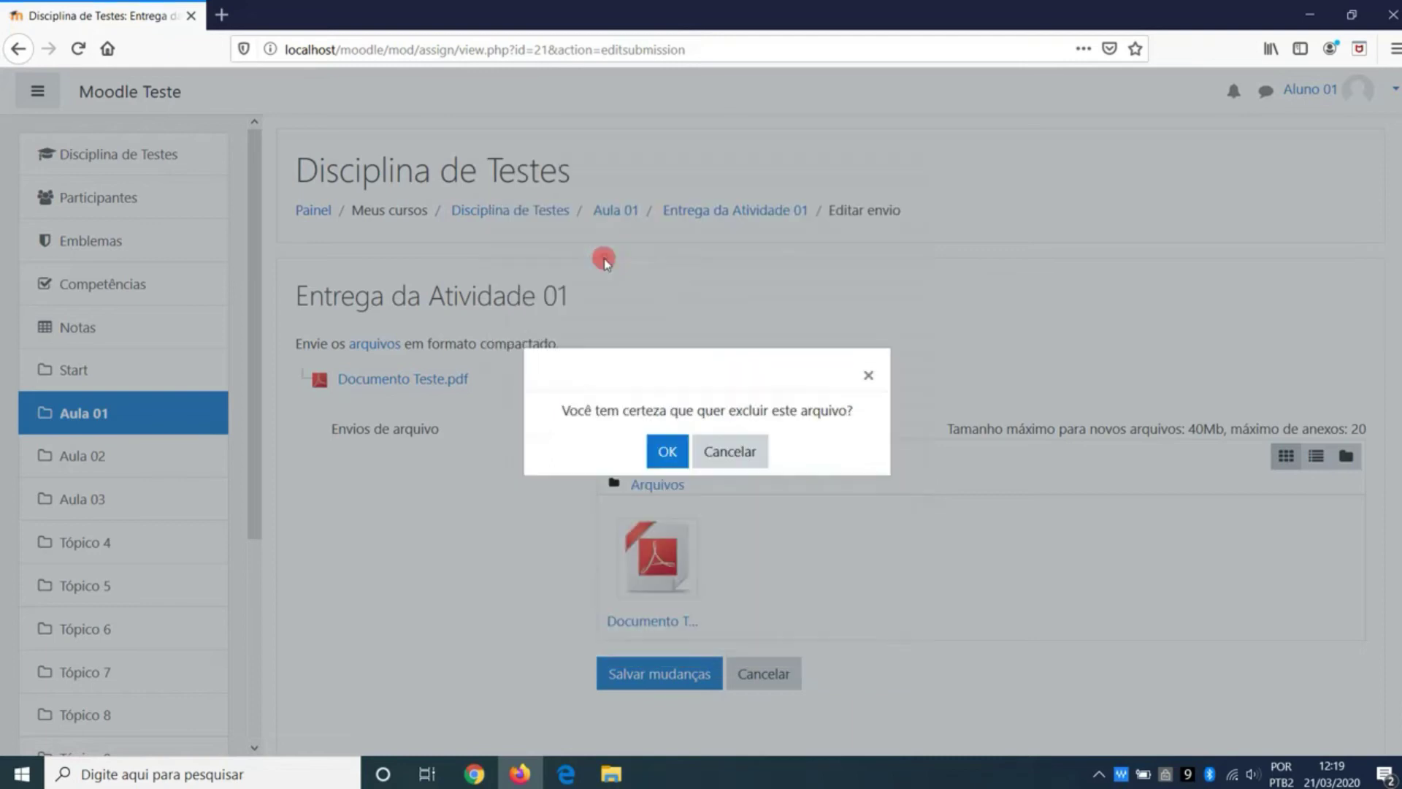
pyautogui.click(667, 450)
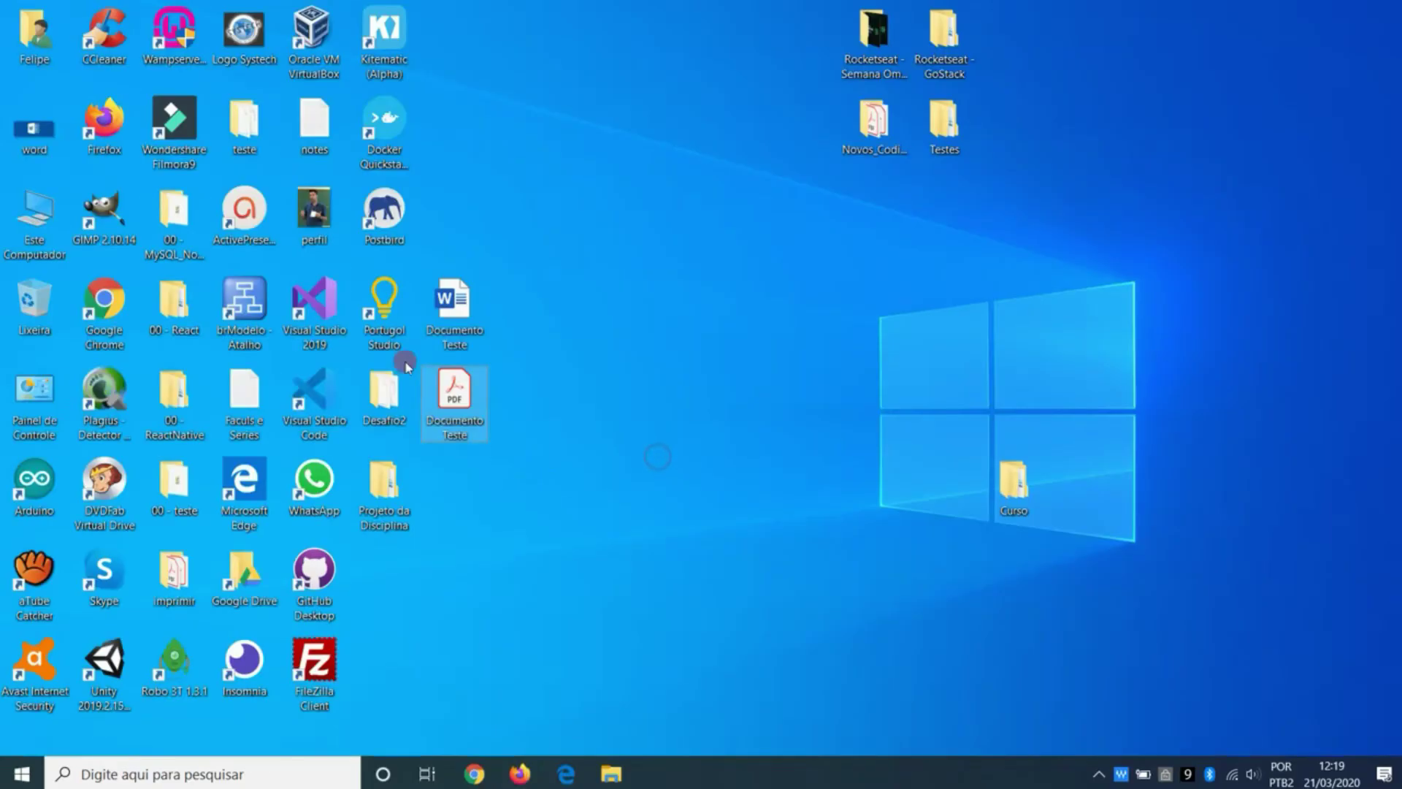
# Step: Upload the Word file Documento Teste from the desktop, save the submission and check its Tempo restante entry
pyautogui.moveTo(468, 332); pyautogui.dragTo(759, 562)
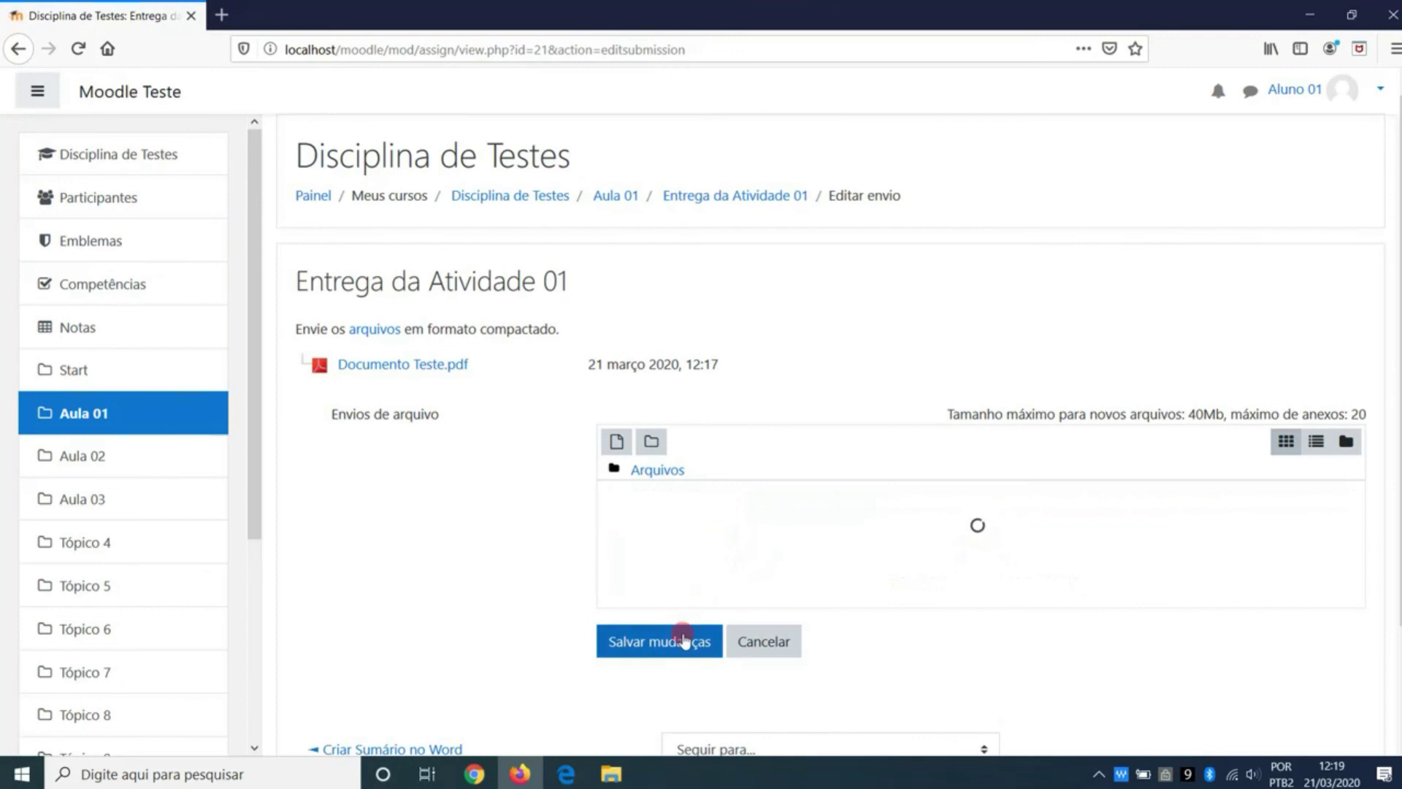
pyautogui.click(679, 660)
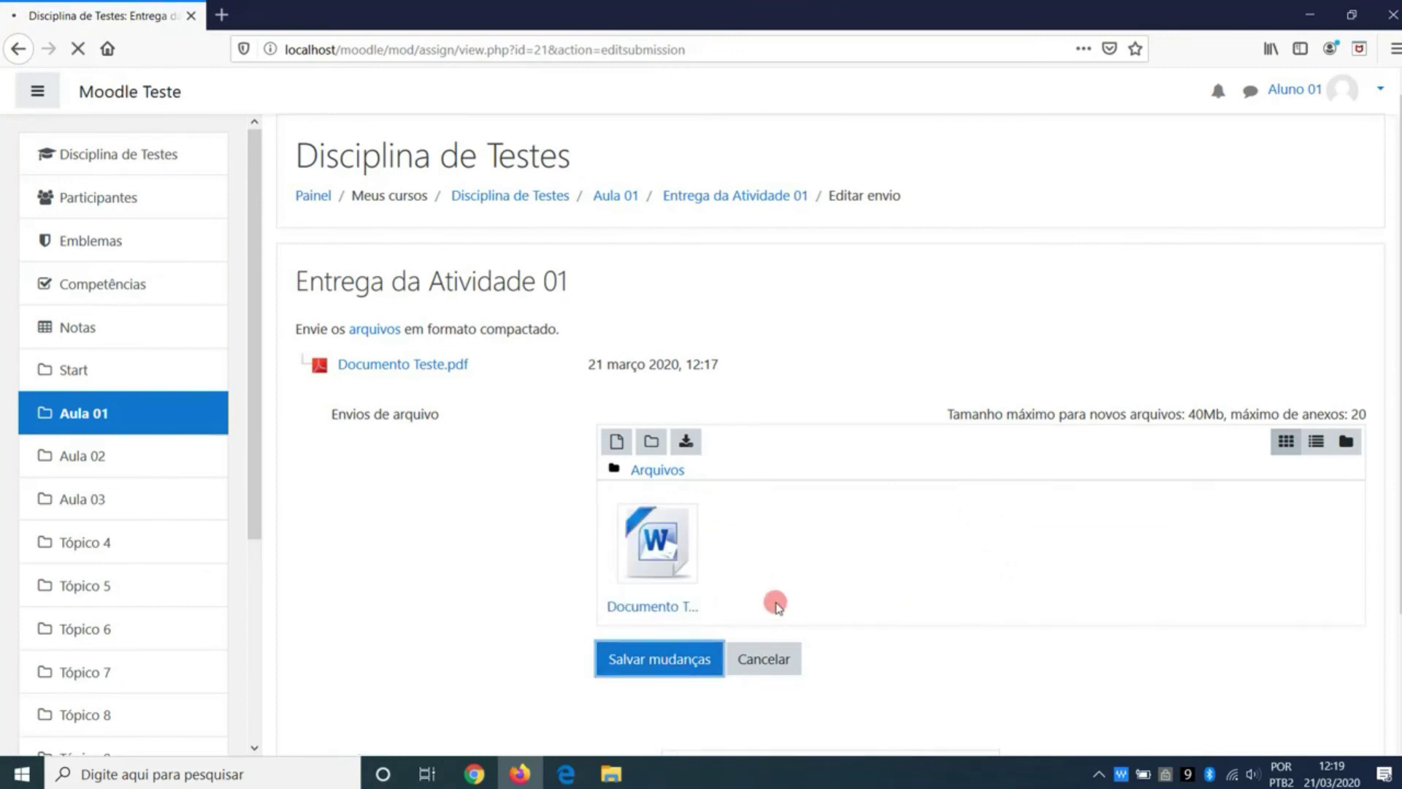
pyautogui.scroll(-3, 808, 612)
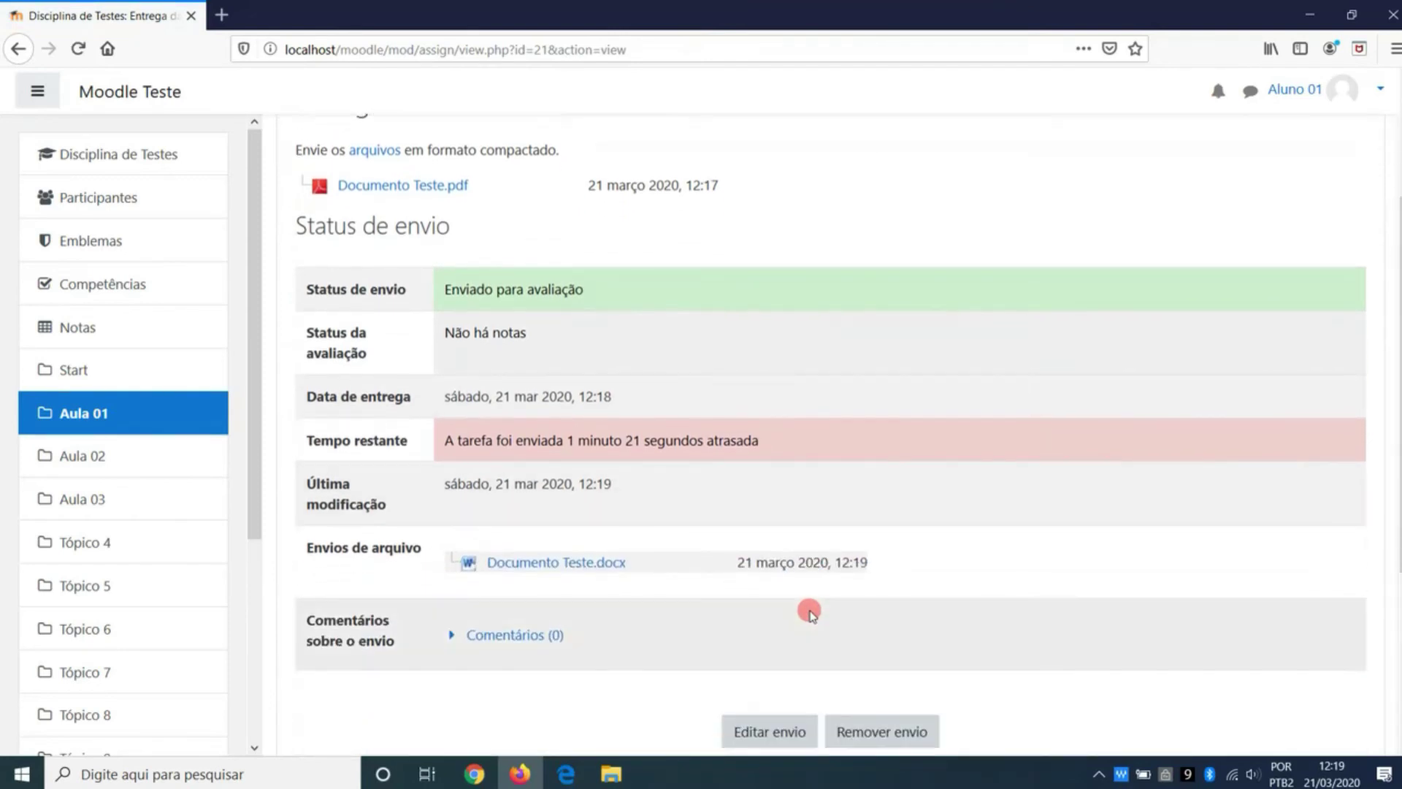
pyautogui.moveTo(794, 436); pyautogui.dragTo(444, 442)
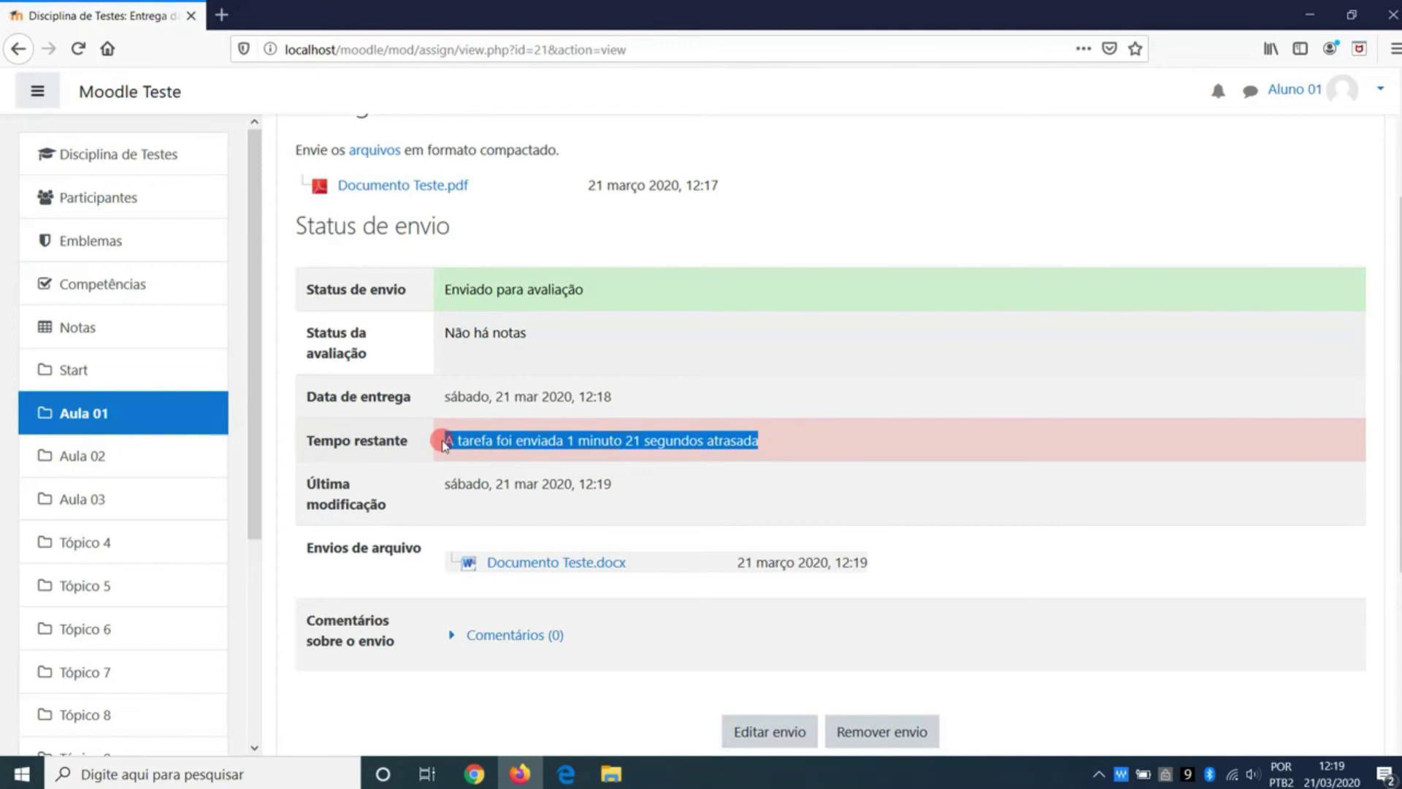
# Step: Switch back to the teacher session in Chrome and reload the submissions list of Entrega da Atividade 01
pyautogui.click(474, 774)
pyautogui.click(740, 614)
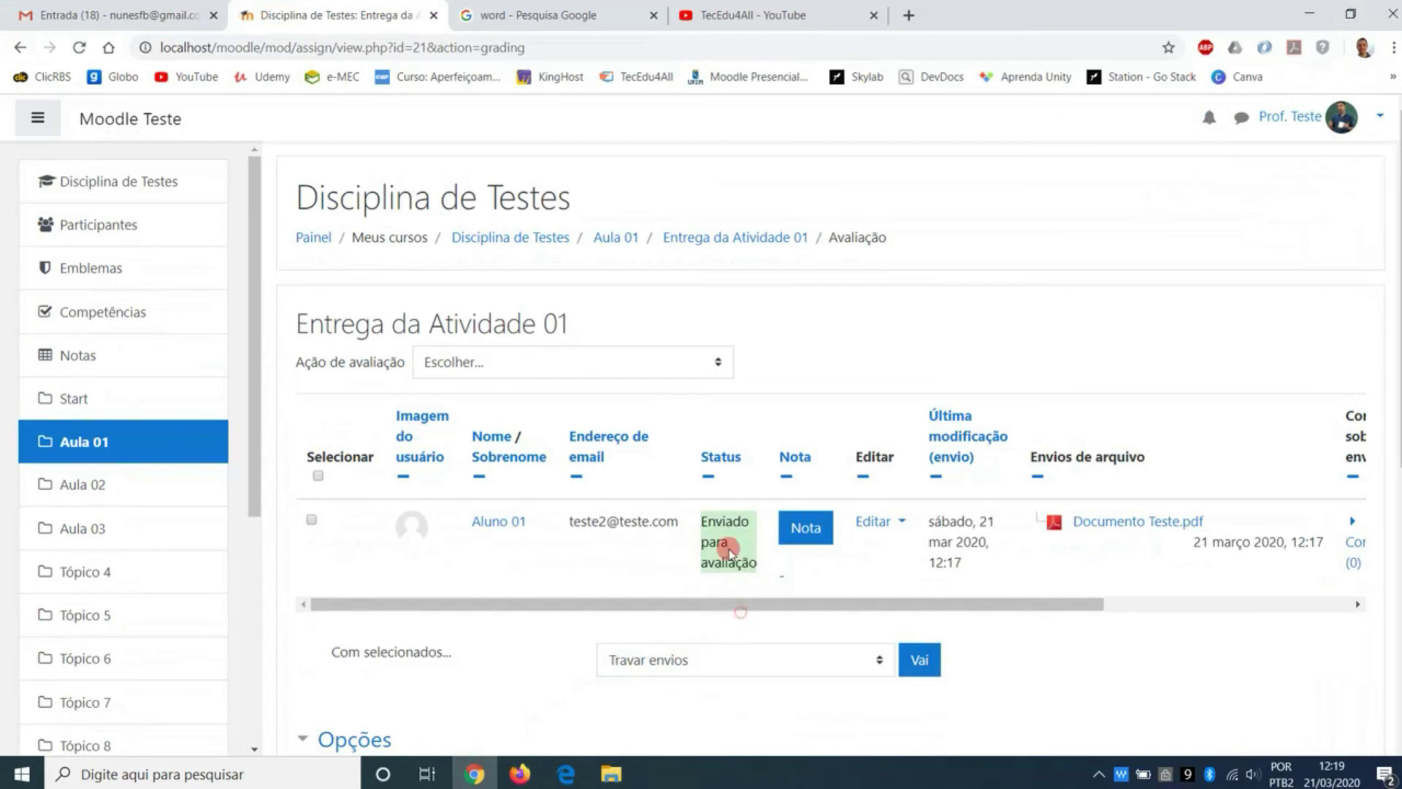
pyautogui.moveTo(706, 516); pyautogui.dragTo(806, 609)
pyautogui.click(761, 585)
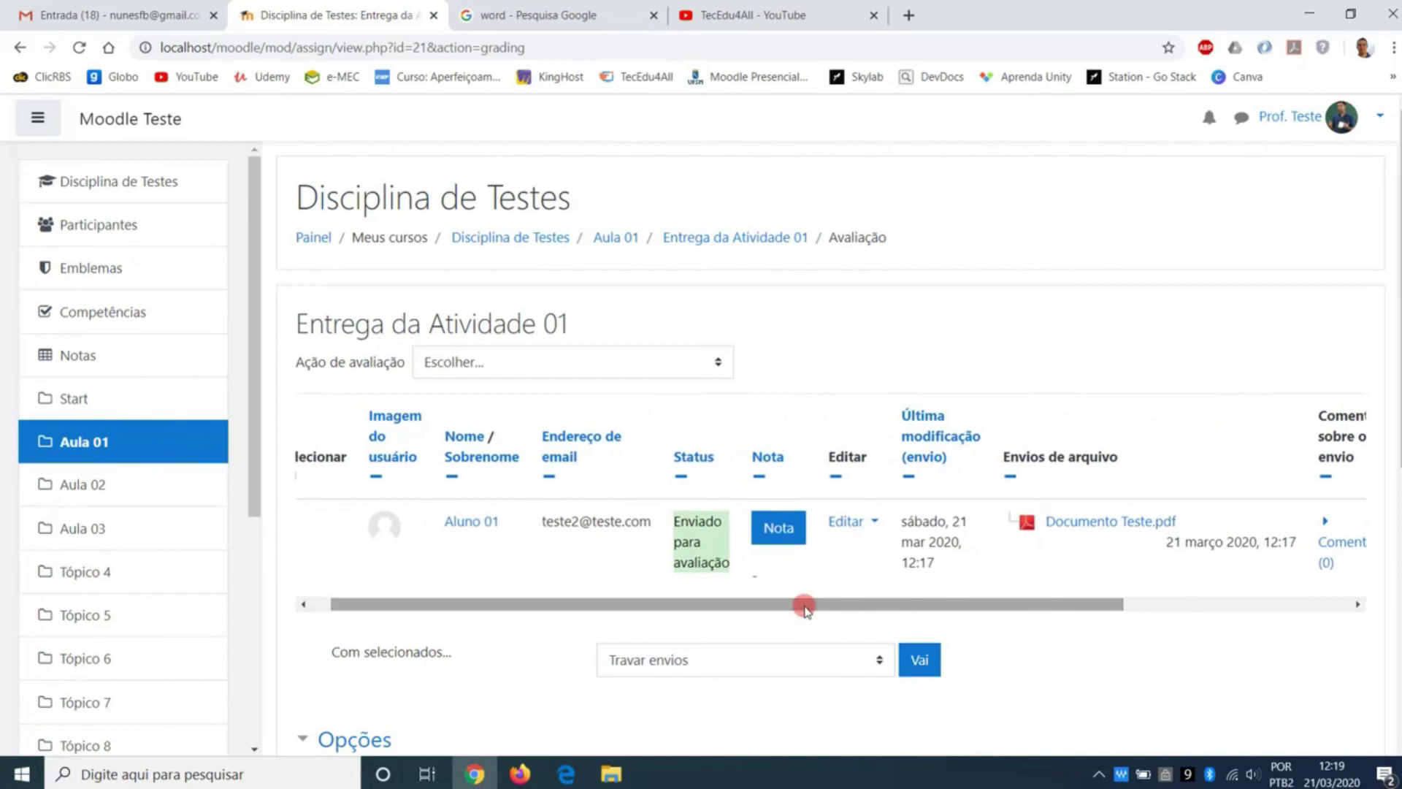
pyautogui.press('F5')
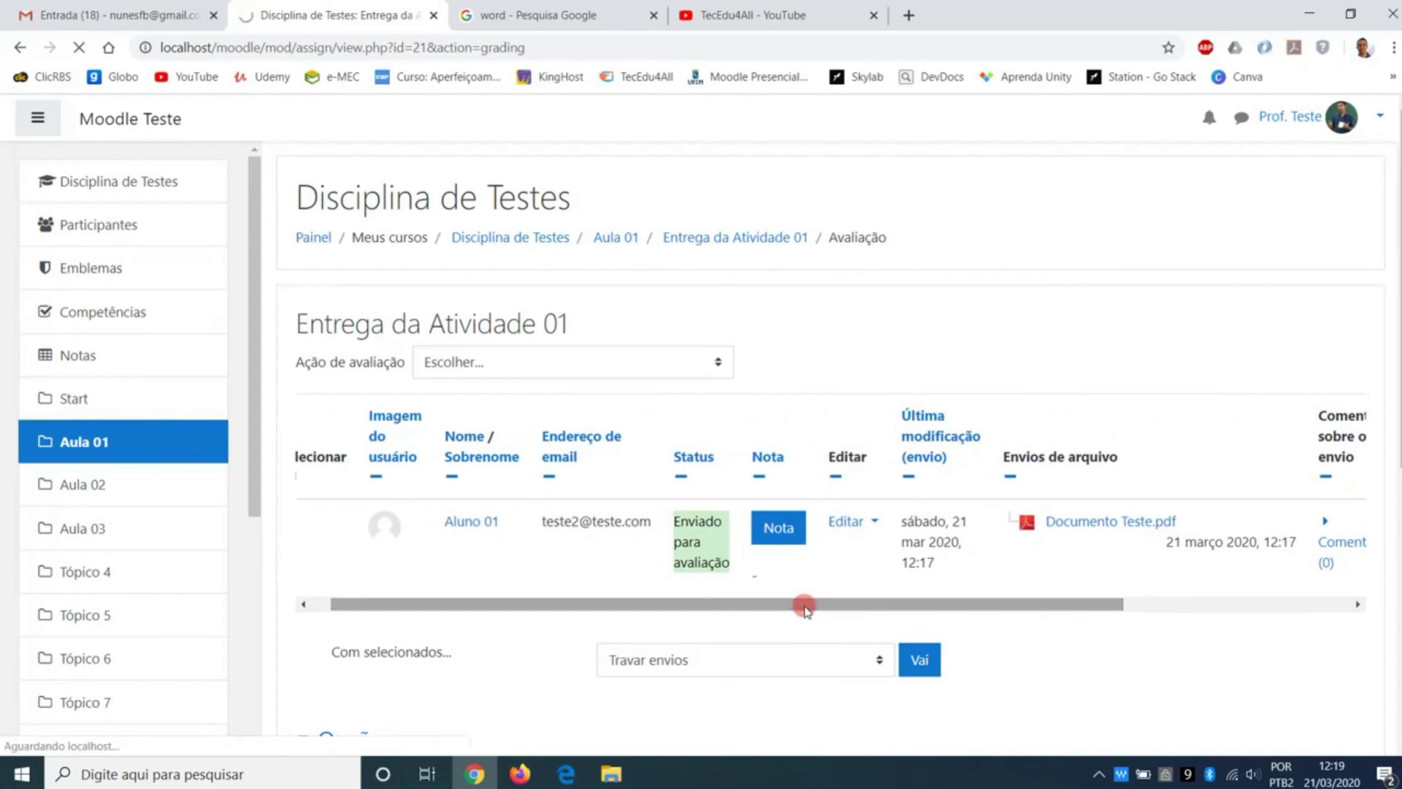
# Step: Examine the student's status, submitted file, comments and feedback columns in the reloaded submissions list
pyautogui.moveTo(699, 519); pyautogui.dragTo(759, 646)
pyautogui.click(760, 646)
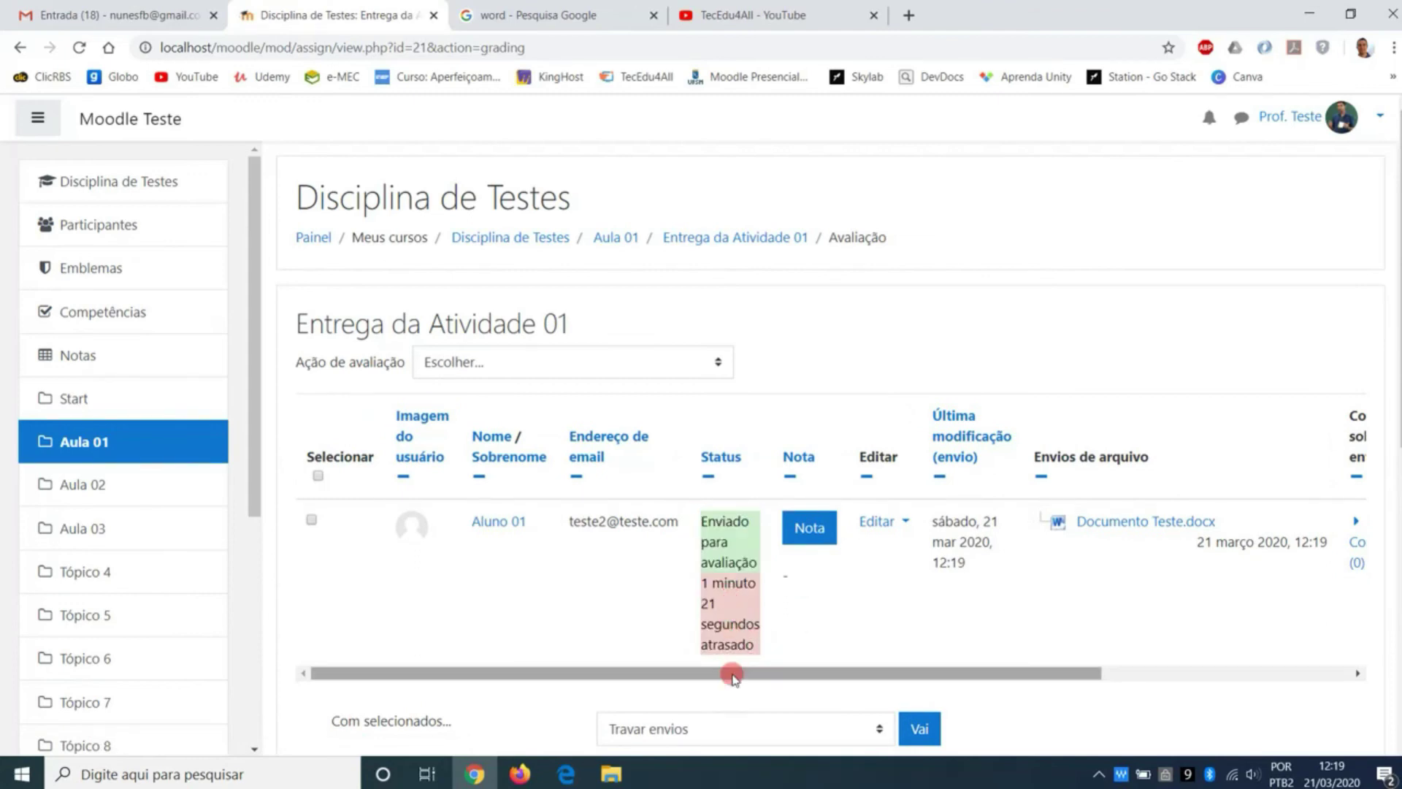
pyautogui.moveTo(734, 670); pyautogui.dragTo(1104, 647)
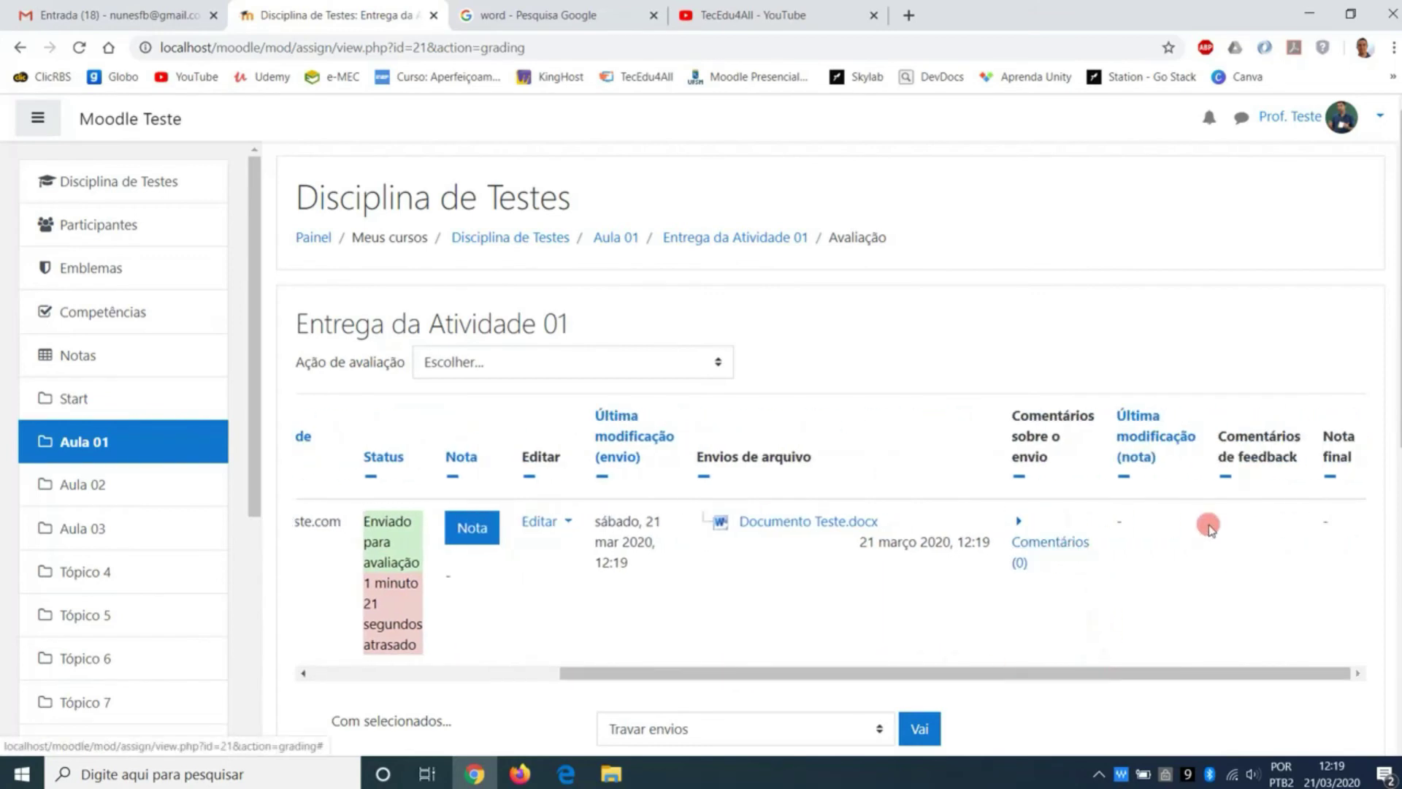
pyautogui.moveTo(735, 673); pyautogui.dragTo(416, 673)
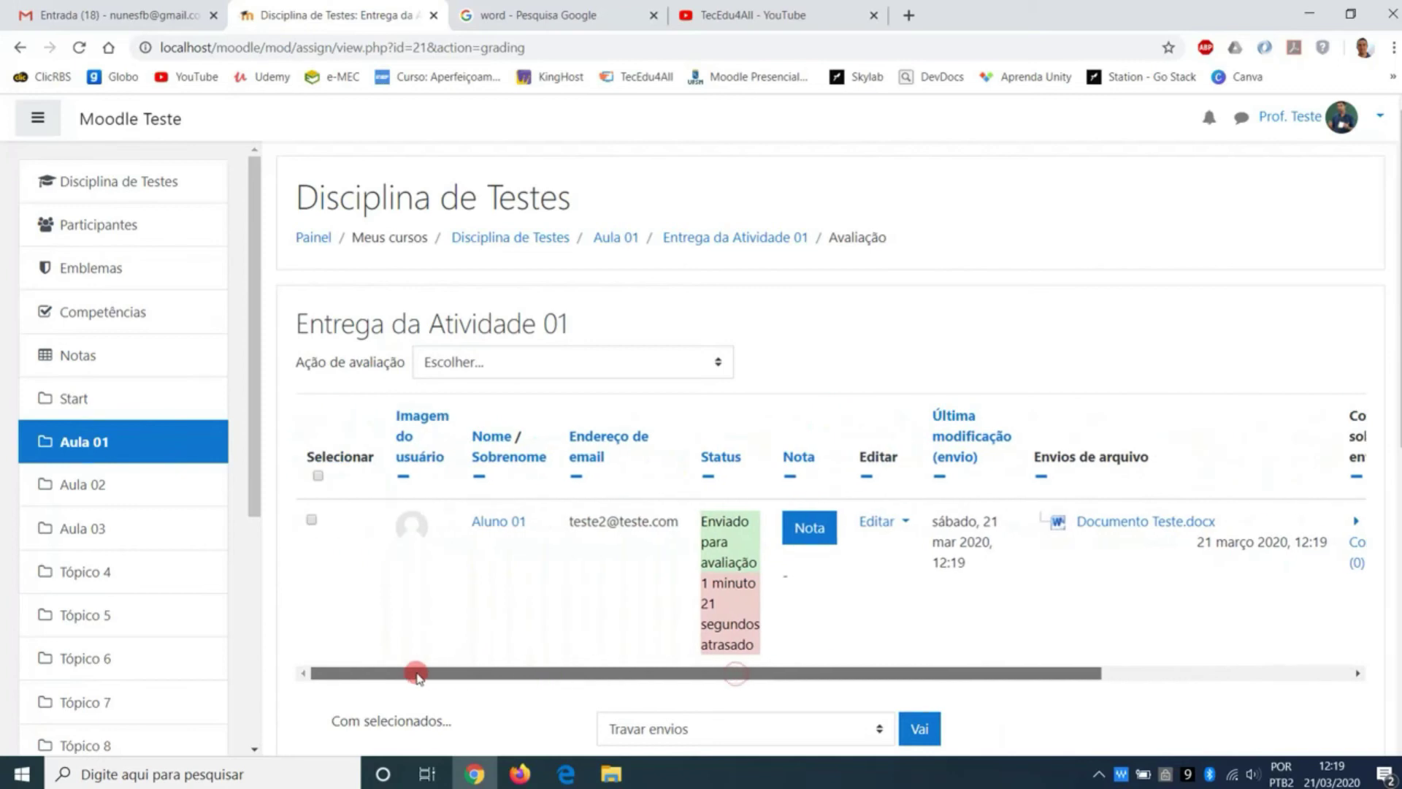
pyautogui.scroll(-1, 439, 661)
pyautogui.scroll(1, 628, 562)
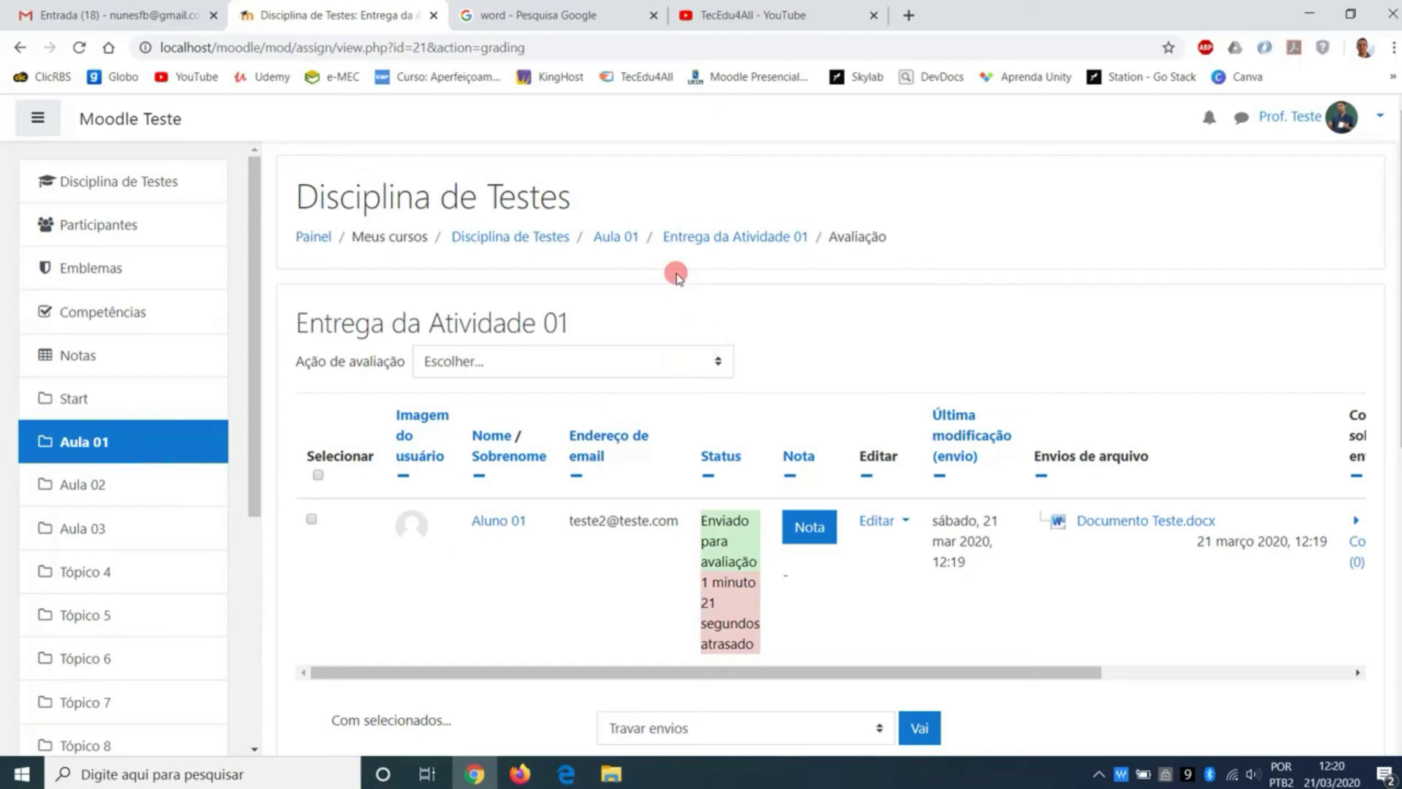
# Step: Return to Aula 01 on the course page and add a new Tarefa activity to that section
pyautogui.click(627, 235)
pyautogui.scroll(-4, 664, 315)
pyautogui.scroll(-8, 668, 326)
pyautogui.scroll(3, 643, 357)
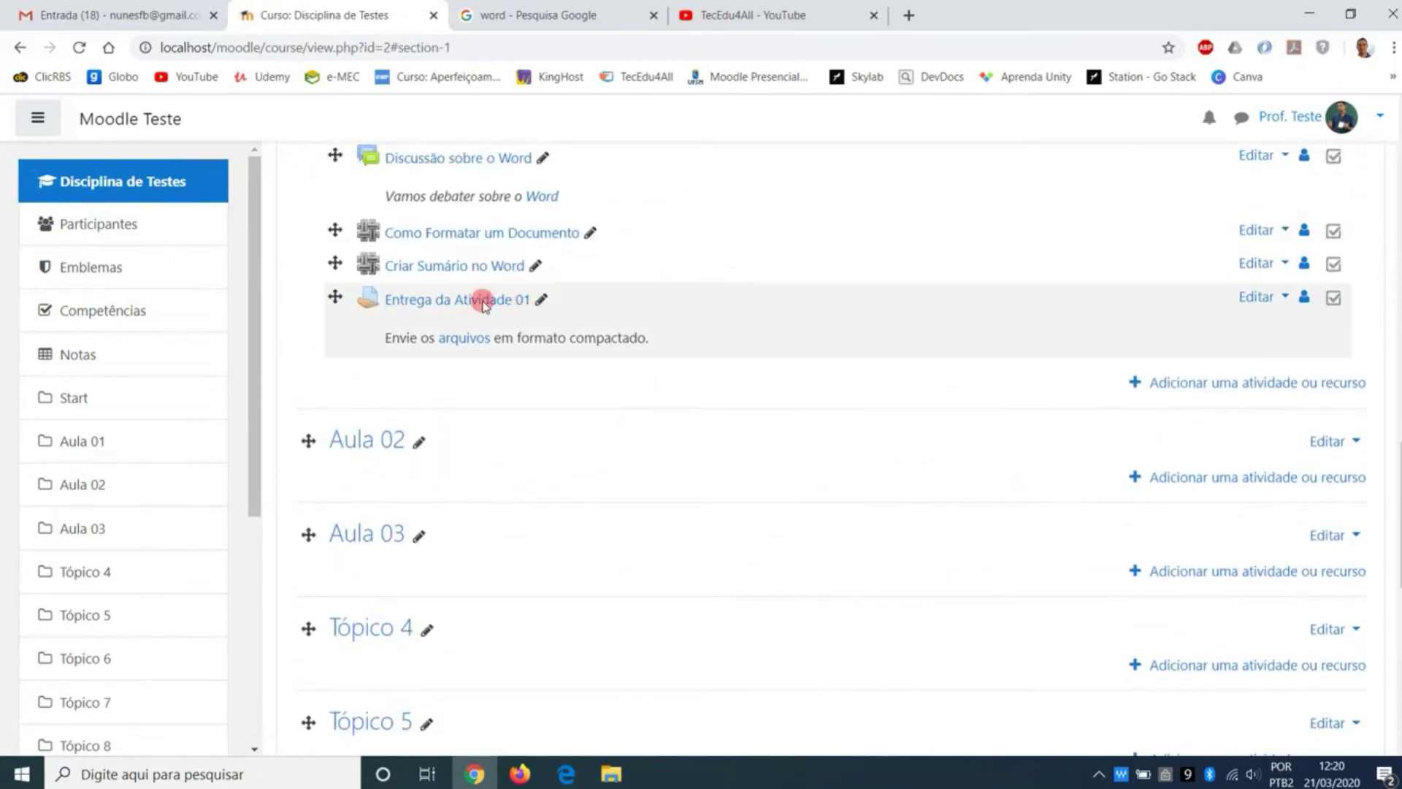
pyautogui.click(1216, 382)
pyautogui.scroll(-5, 517, 478)
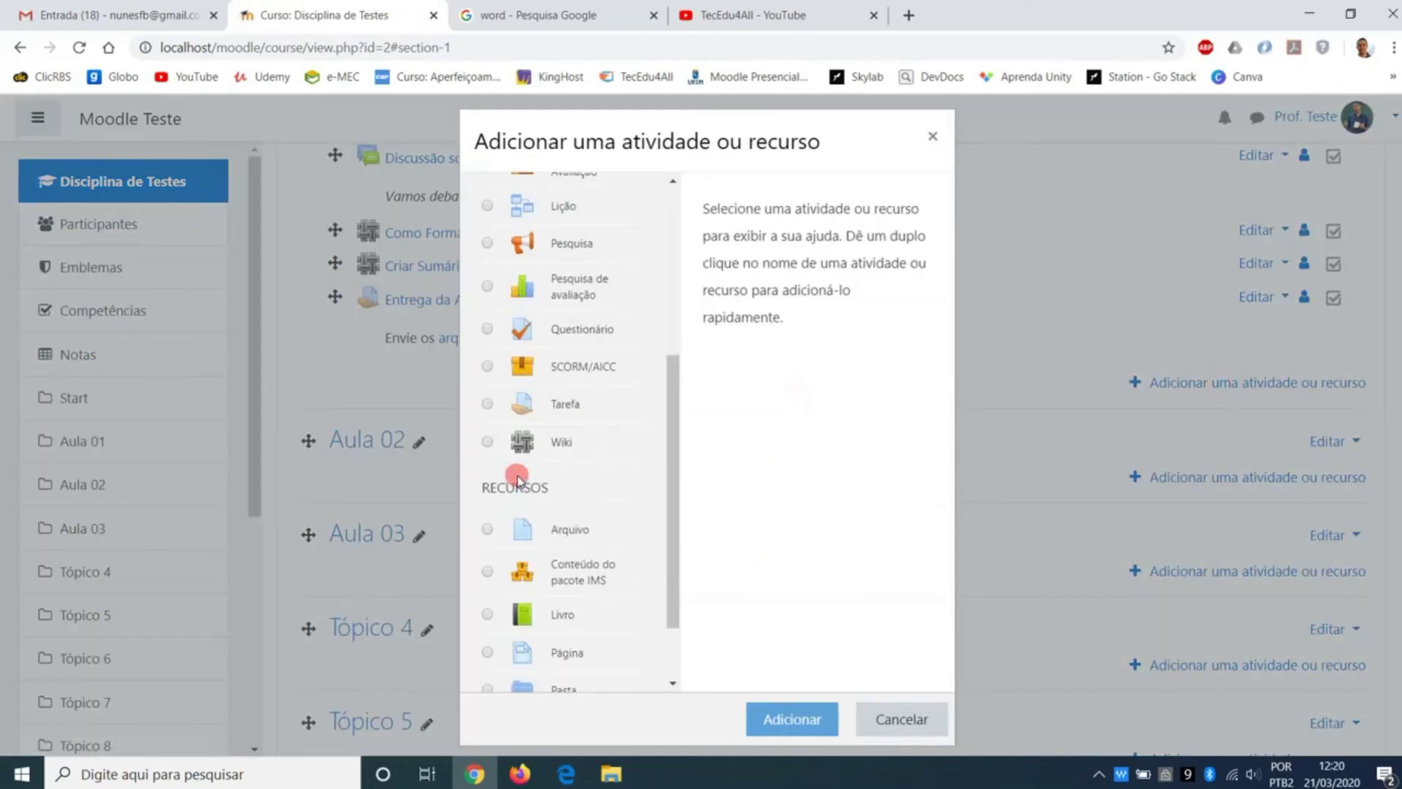
pyautogui.scroll(-2, 517, 478)
pyautogui.click(574, 312)
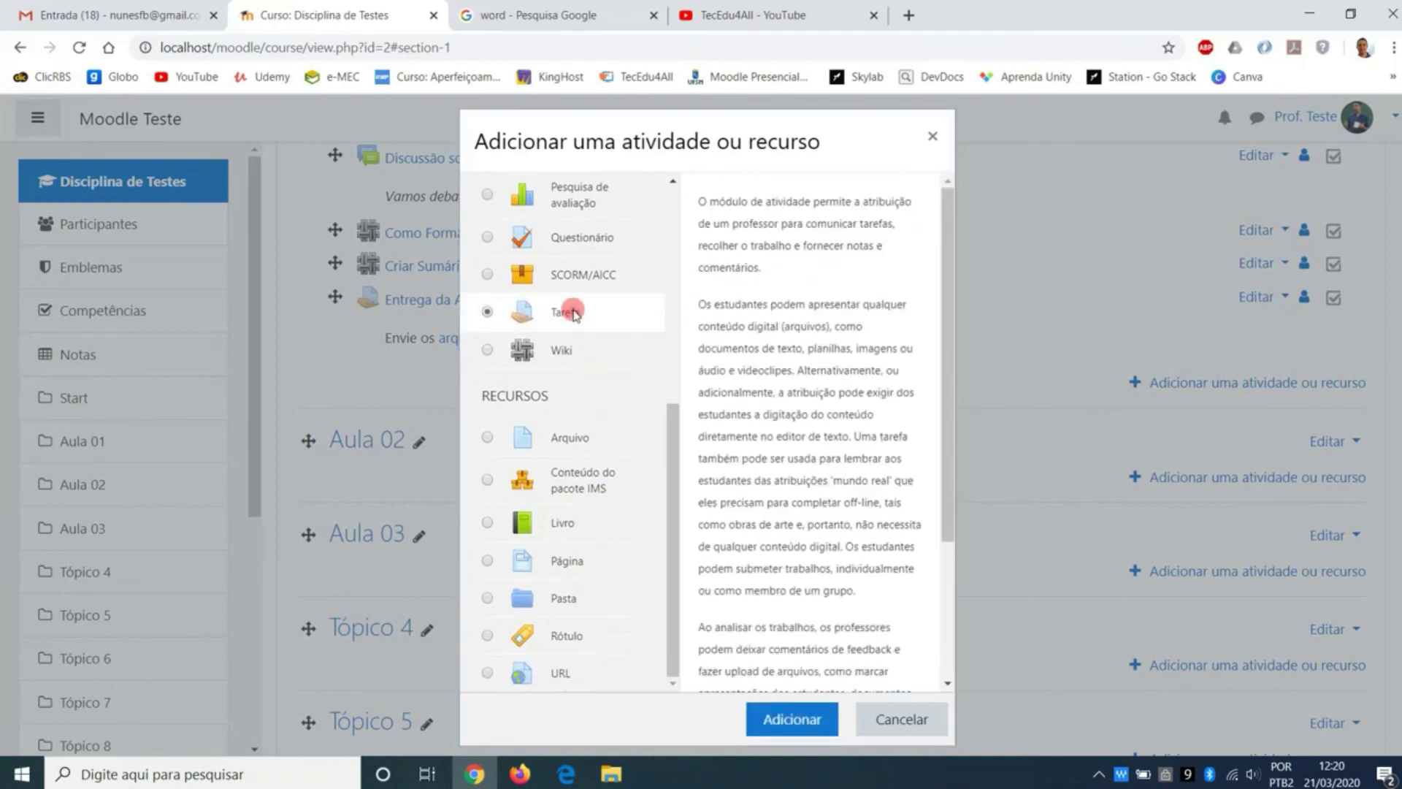
pyautogui.click(804, 721)
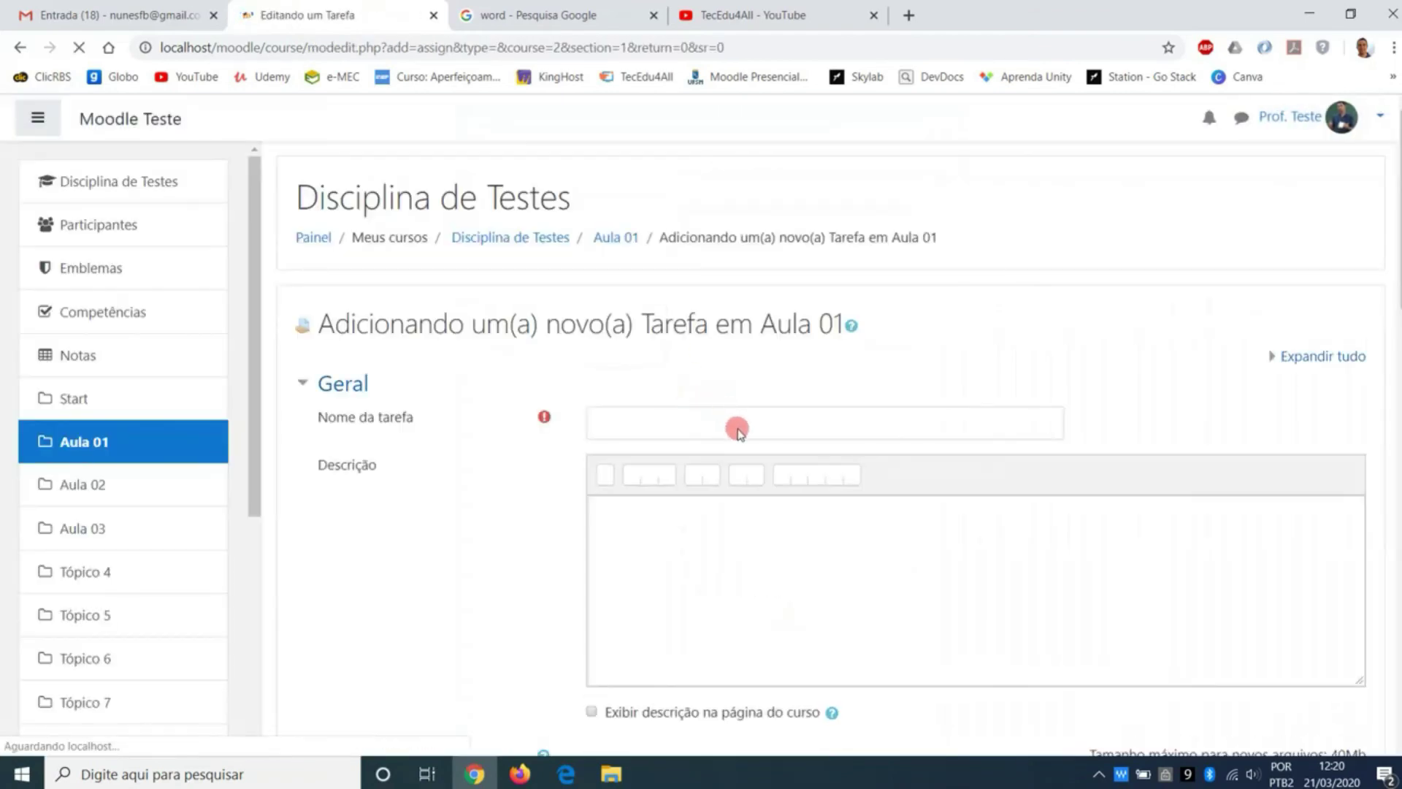
# Step: Name the assignment Atividade Extra, describe it as for "quem não entregou a atividade", and show the description on the course page
pyautogui.click(739, 422)
pyautogui.write('Atividade Extra')
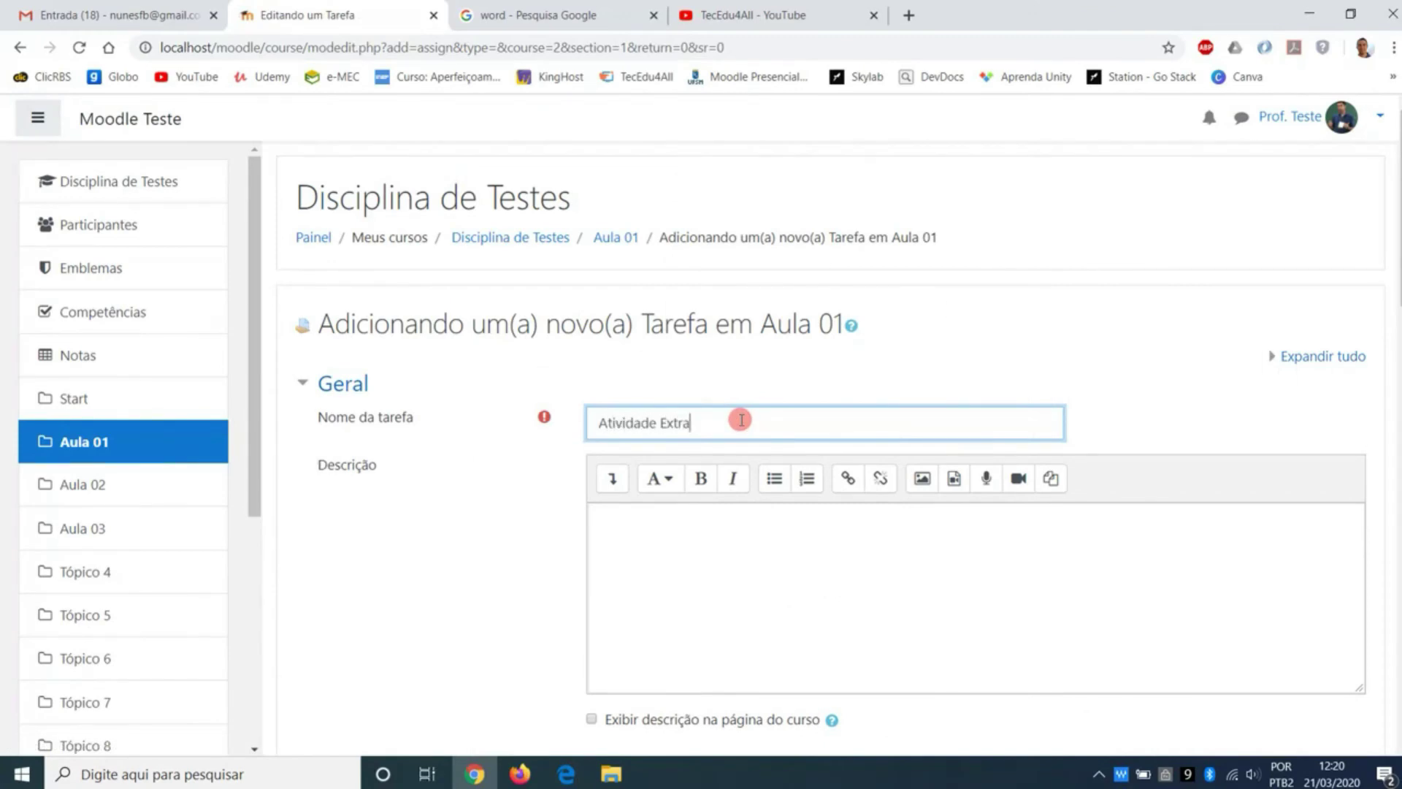
pyautogui.click(753, 575)
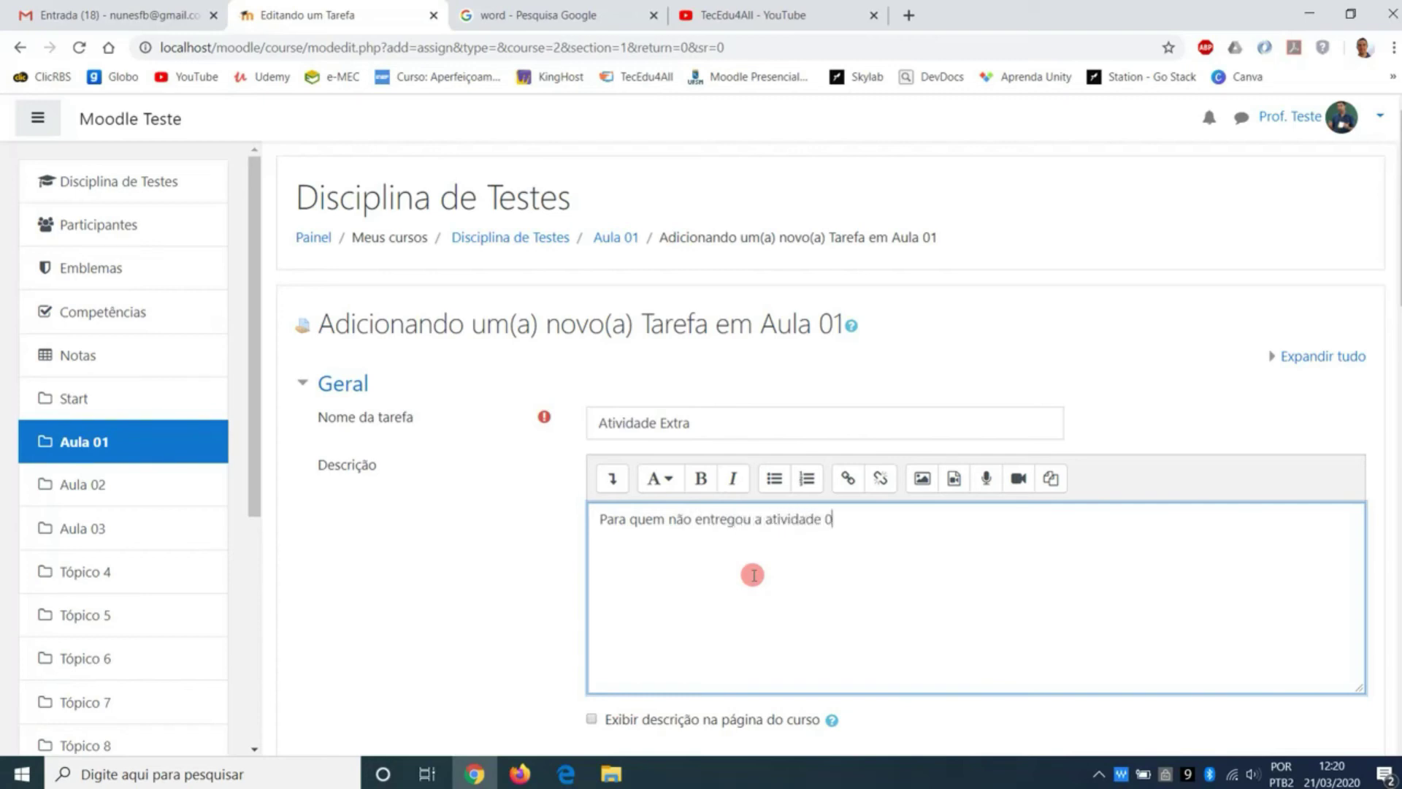
pyautogui.scroll(-3, 753, 575)
pyautogui.click(590, 441)
# Step: Attach the PDF Documento Teste from the desktop as an additional file of the new assignment
pyautogui.scroll(-2, 590, 442)
pyautogui.press('super+d')
pyautogui.moveTo(454, 398); pyautogui.dragTo(737, 438)
# Step: Disable the Lembre-me de avaliar por date in the assignment's Disponibilidade settings
pyautogui.scroll(-3, 745, 434)
pyautogui.scroll(-2, 758, 429)
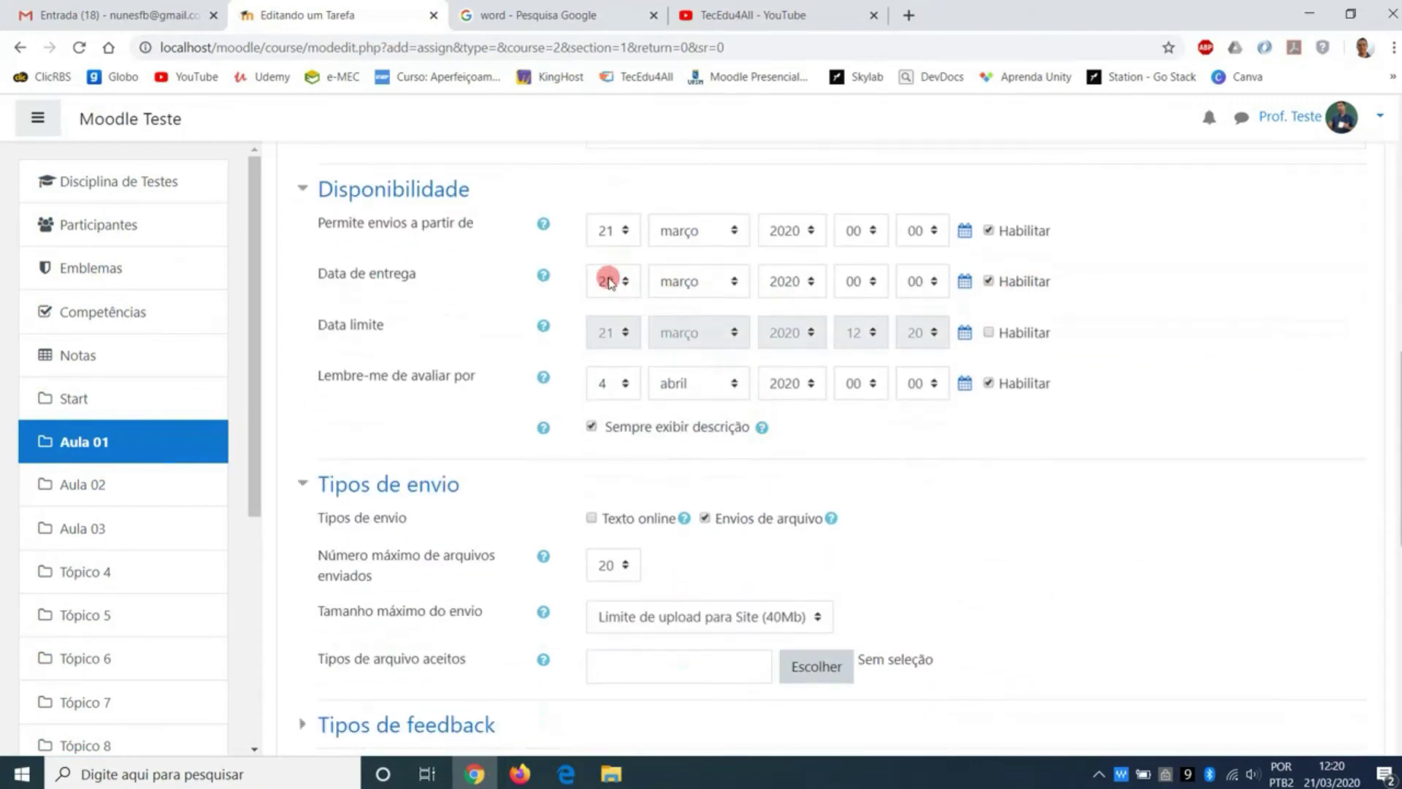
pyautogui.click(1015, 385)
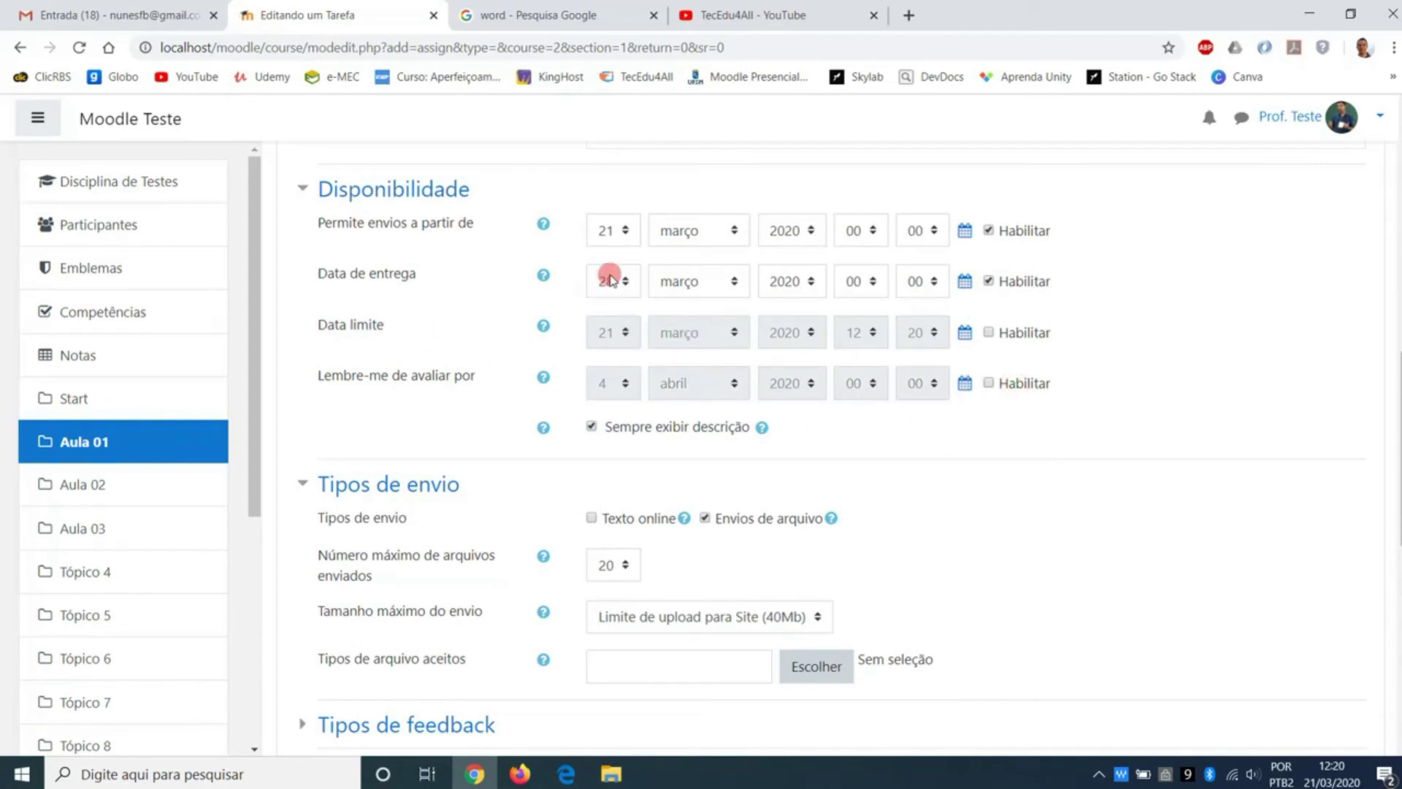
# Step: Set the submission type to Texto online only, without Envios de arquivo, and enable a word limit of 300
pyautogui.scroll(-1, 803, 442)
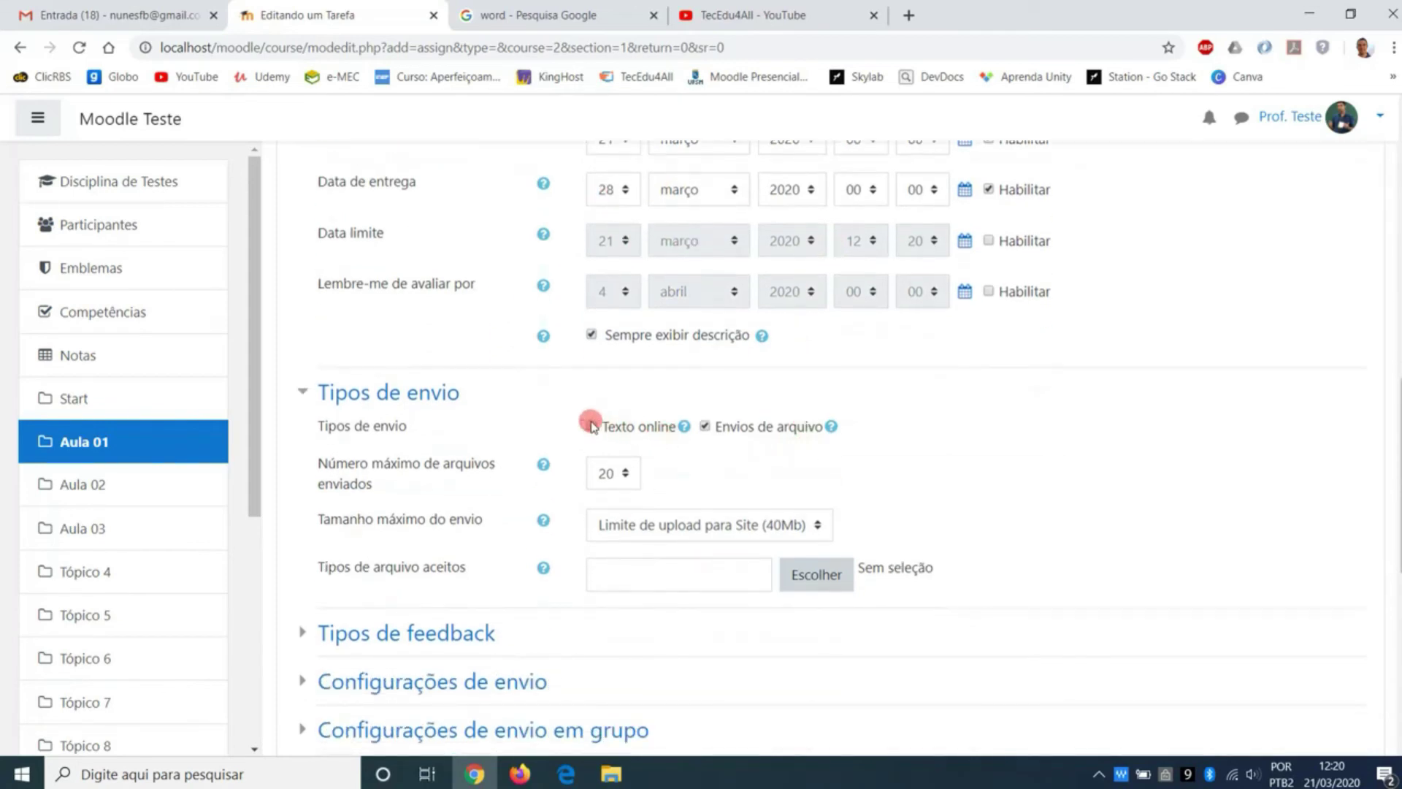
pyautogui.click(614, 429)
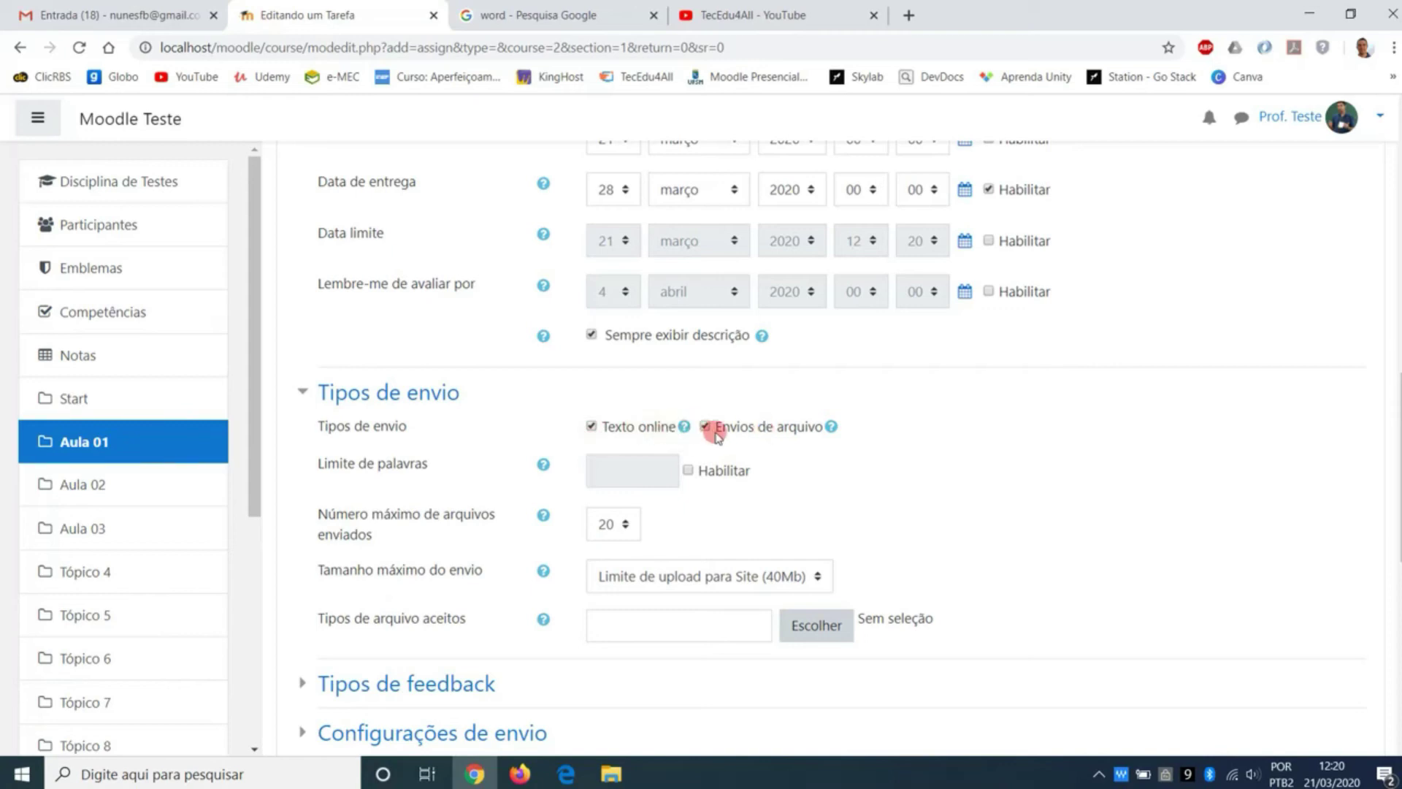
pyautogui.click(704, 426)
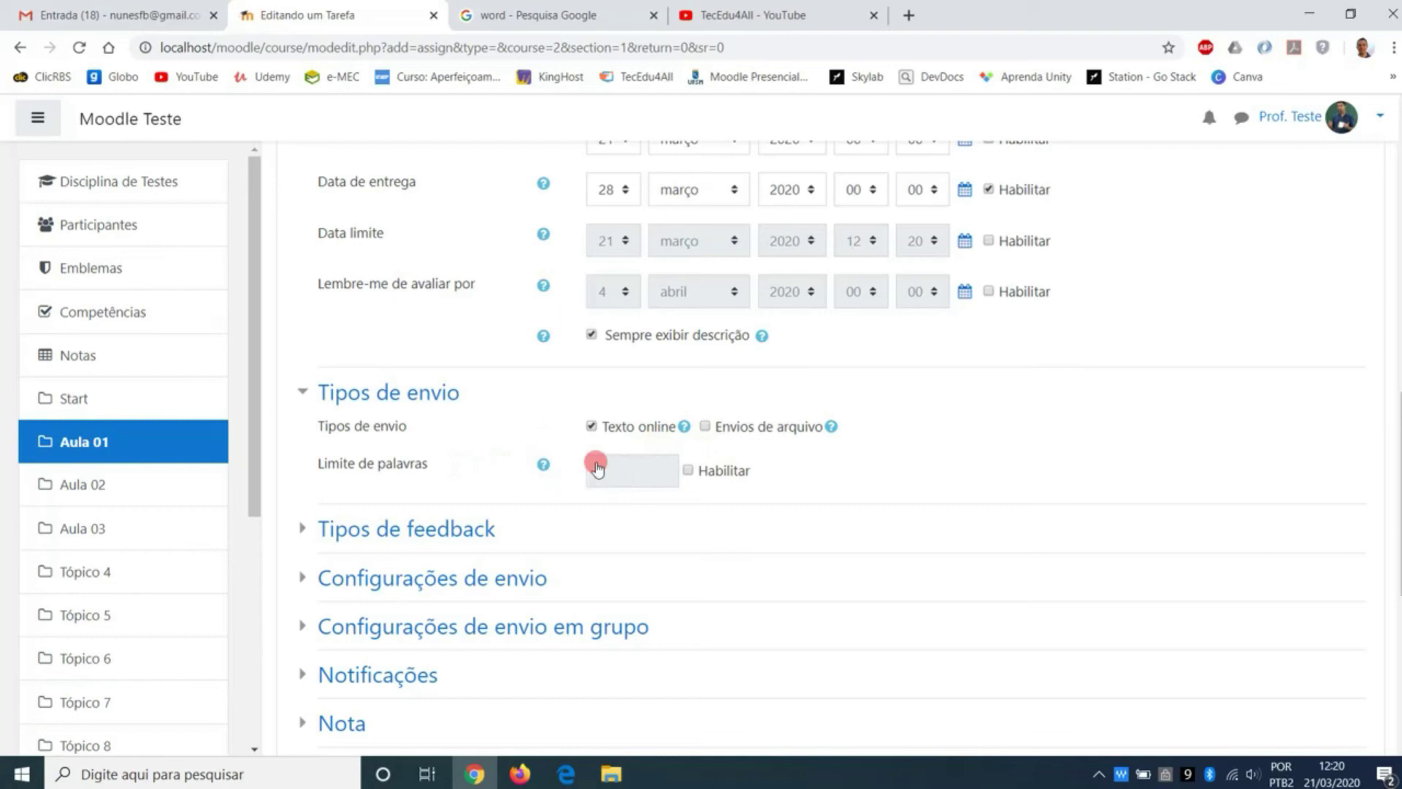
pyautogui.click(707, 476)
pyautogui.click(646, 471)
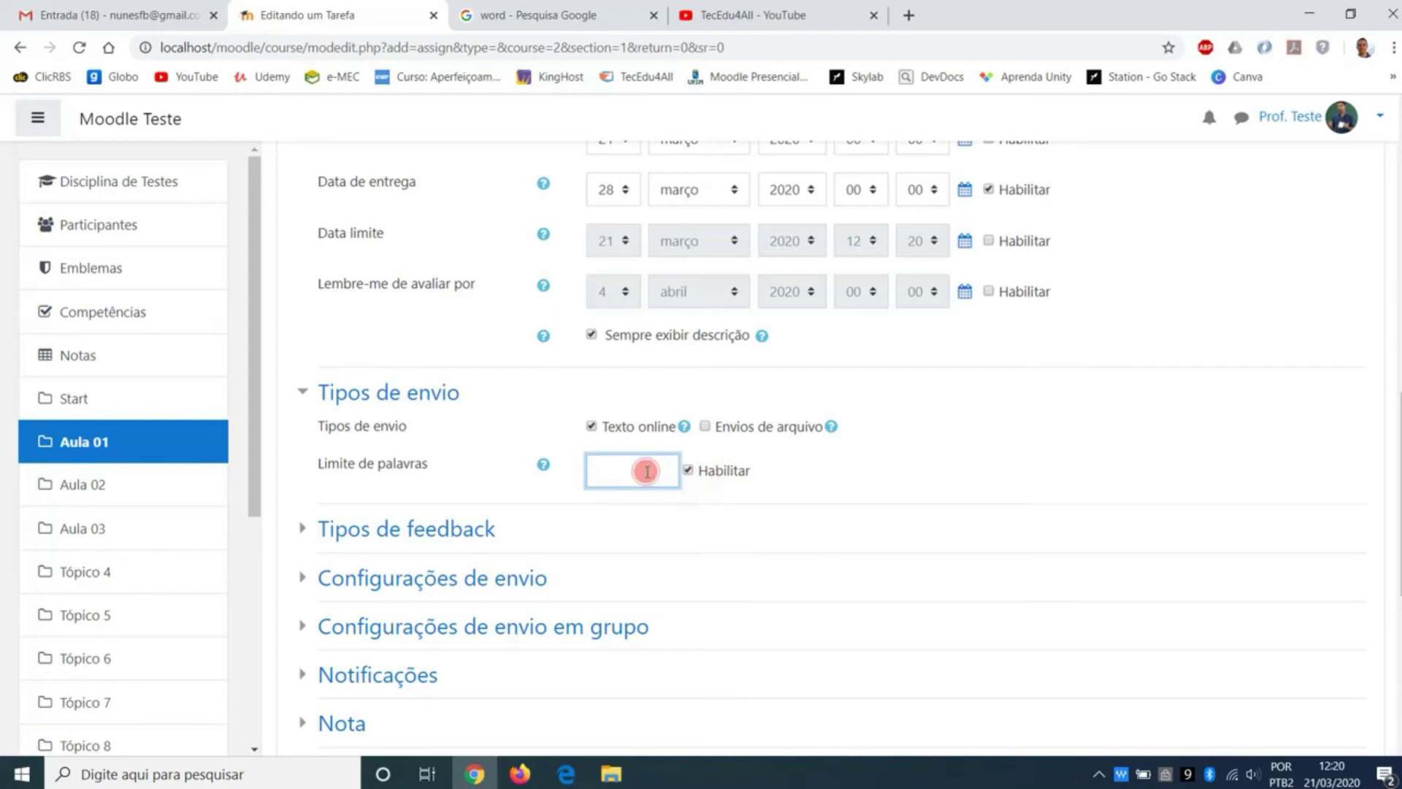
pyautogui.click(834, 480)
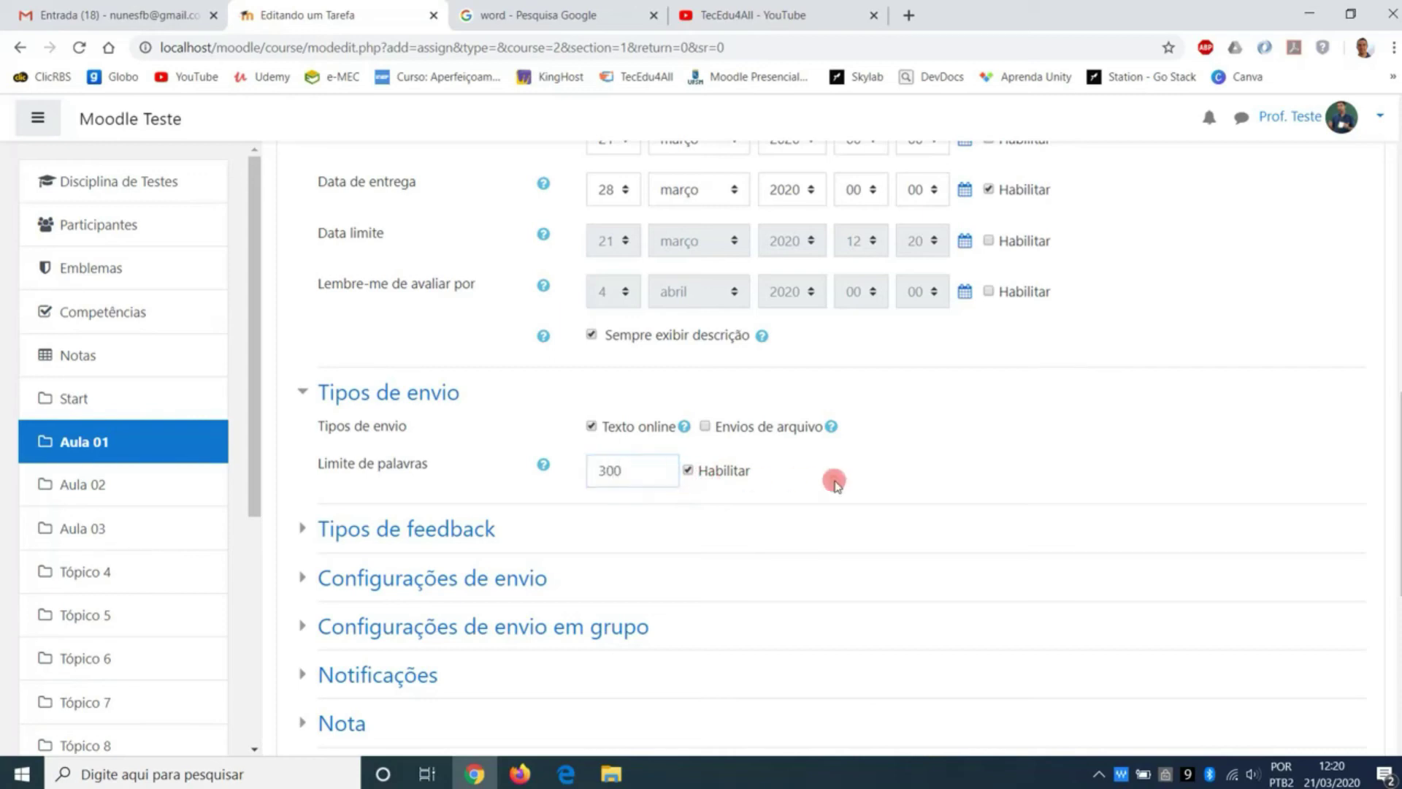
# Step: Expand the Tipos de feedback settings and review the Comentários de feedback option
pyautogui.scroll(-1, 862, 558)
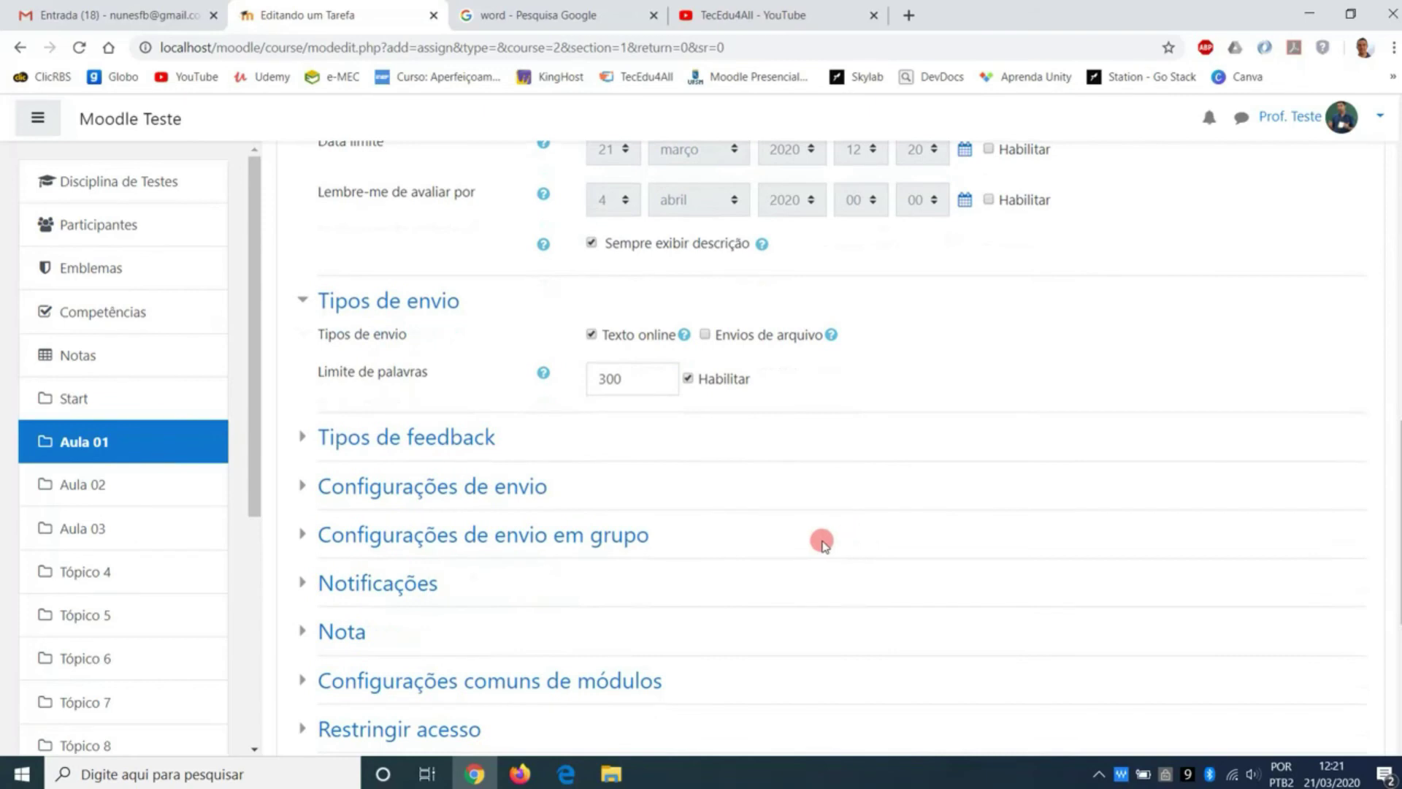
pyautogui.click(305, 440)
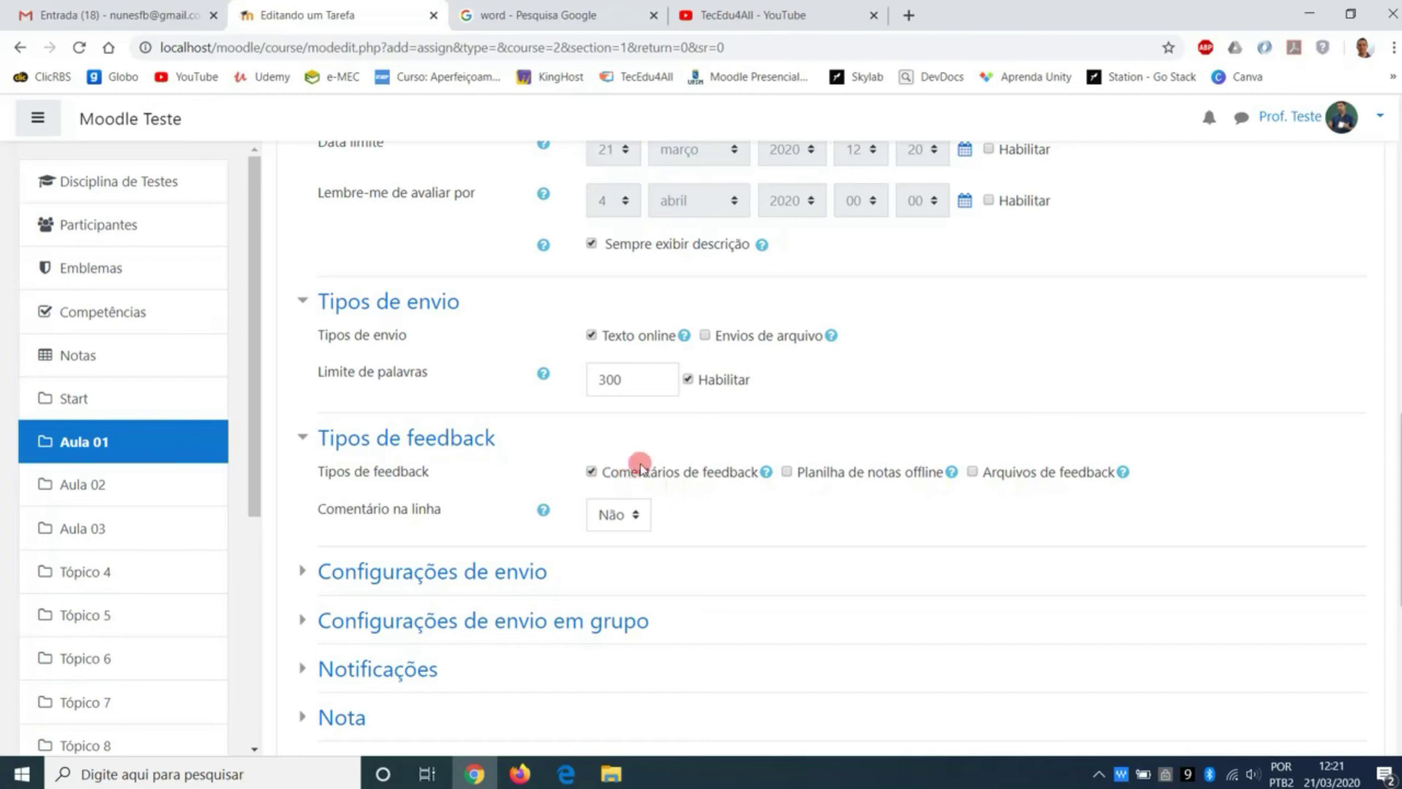
pyautogui.moveTo(643, 474); pyautogui.dragTo(725, 472)
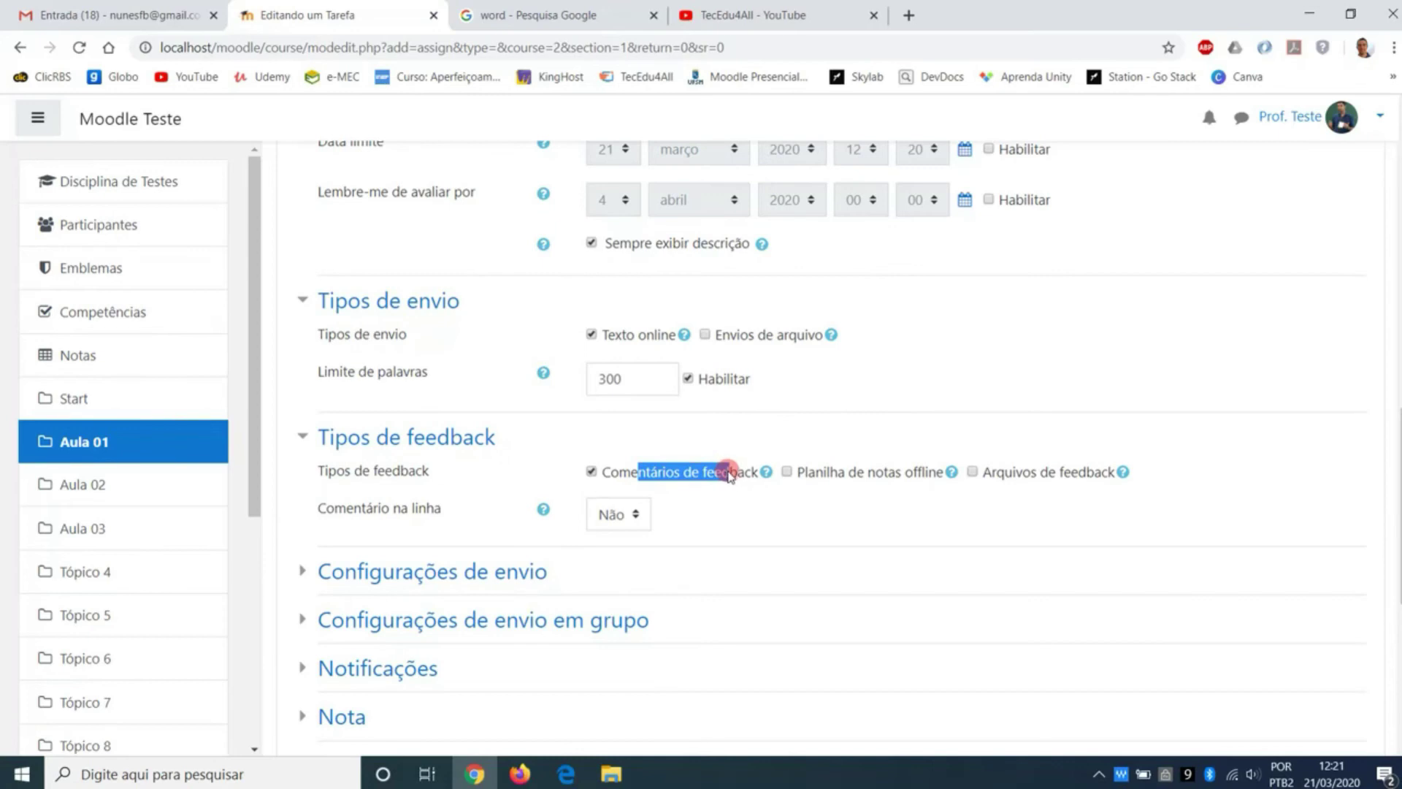
# Step: Expand the Configurações de envio settings and read the help on requiring students to use the submit button
pyautogui.click(732, 507)
pyautogui.scroll(-3, 732, 506)
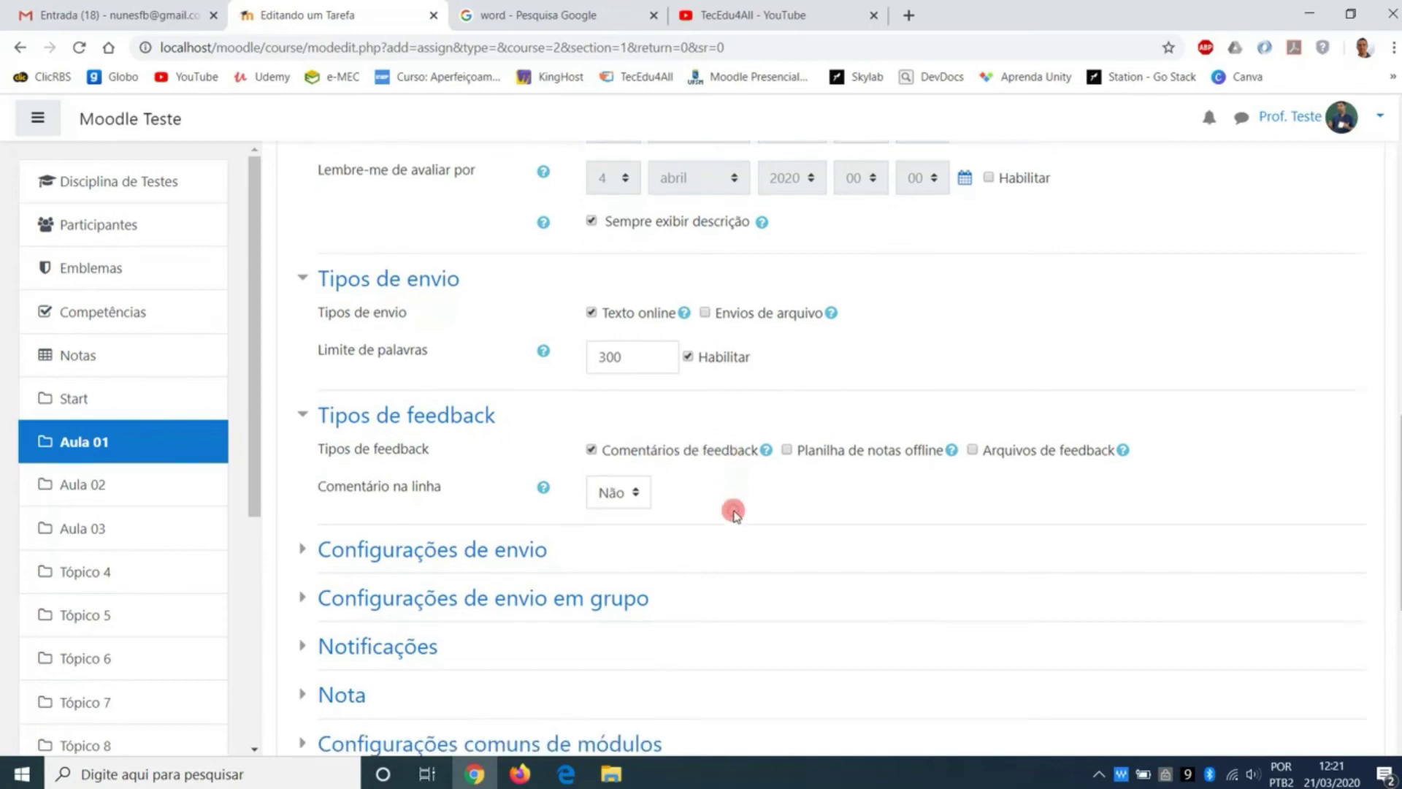
pyautogui.click(304, 390)
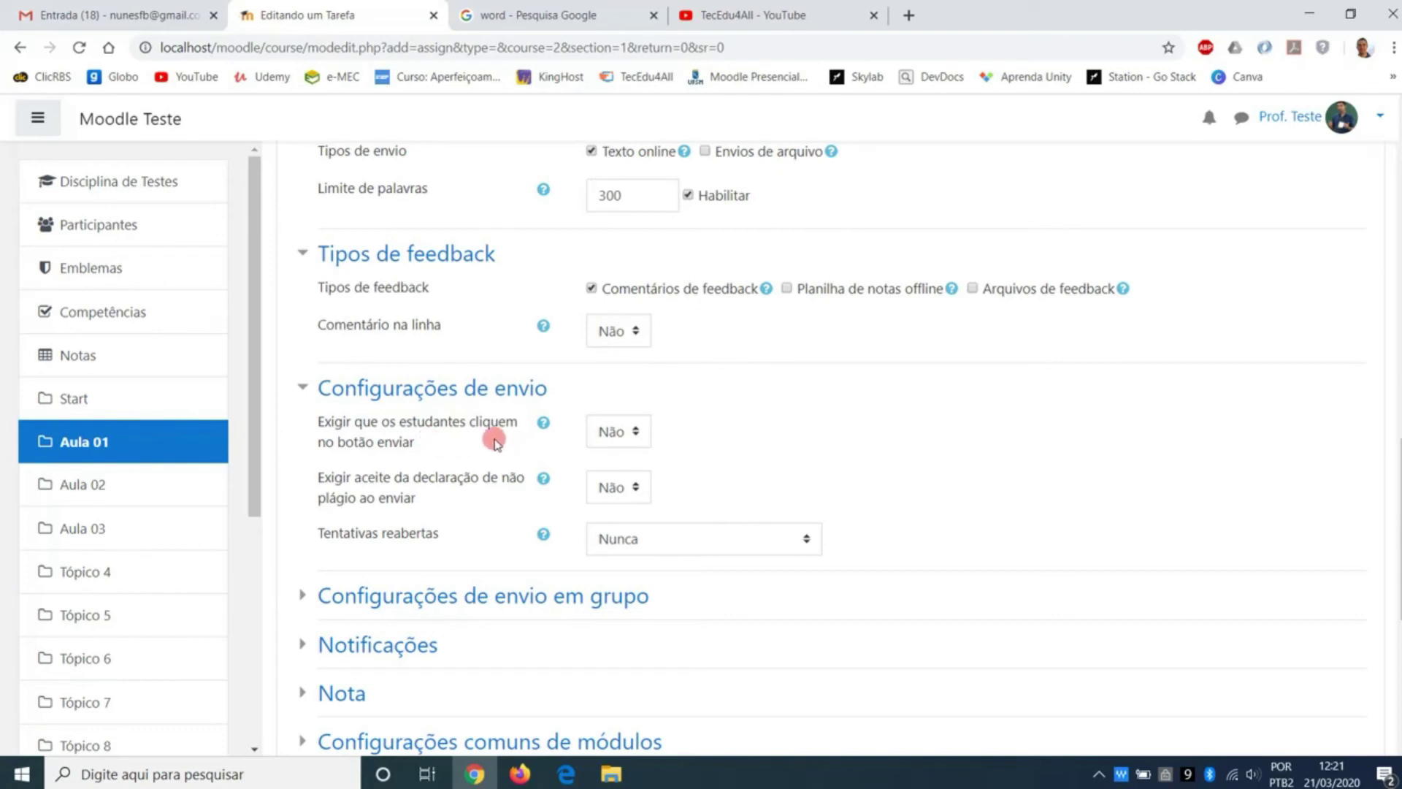
pyautogui.click(543, 423)
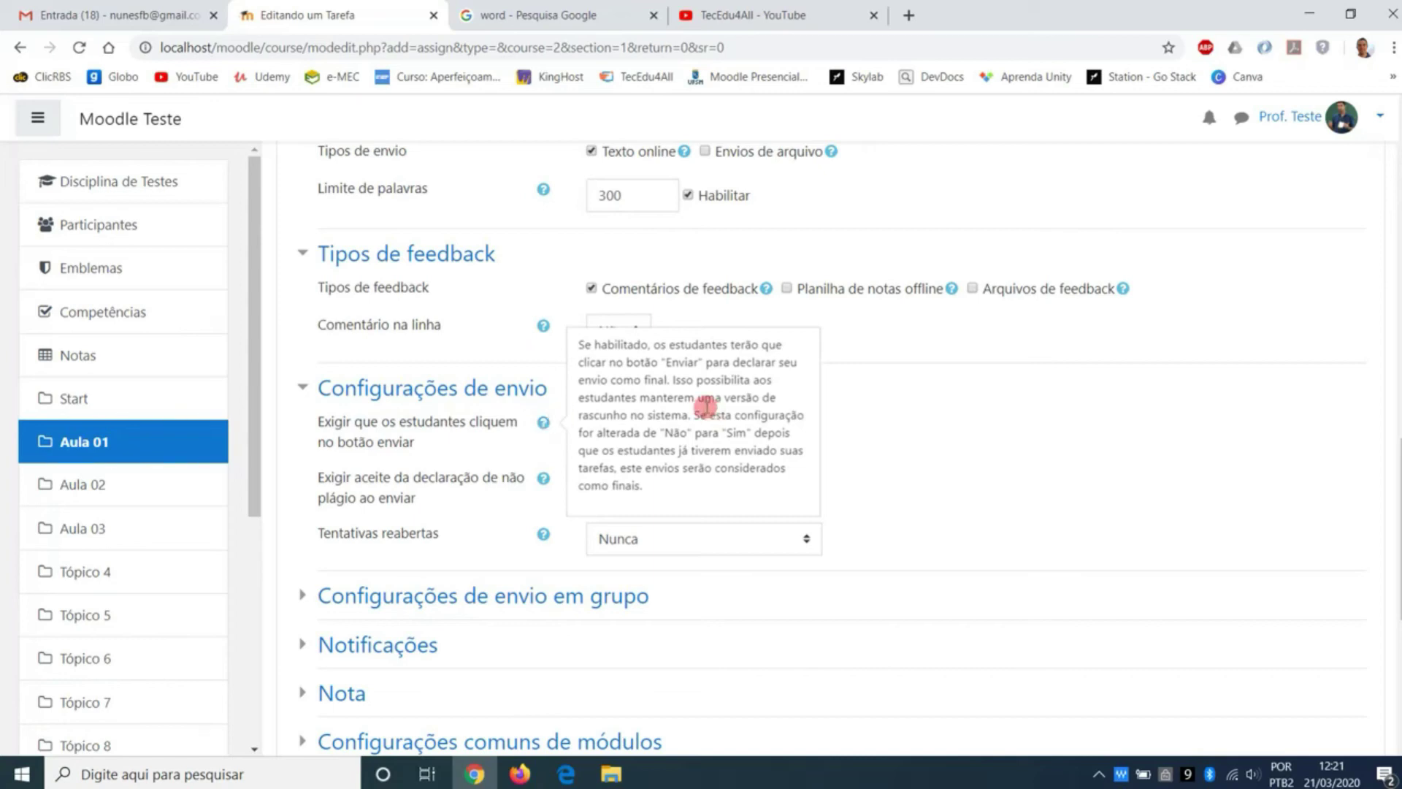
pyautogui.click(599, 370)
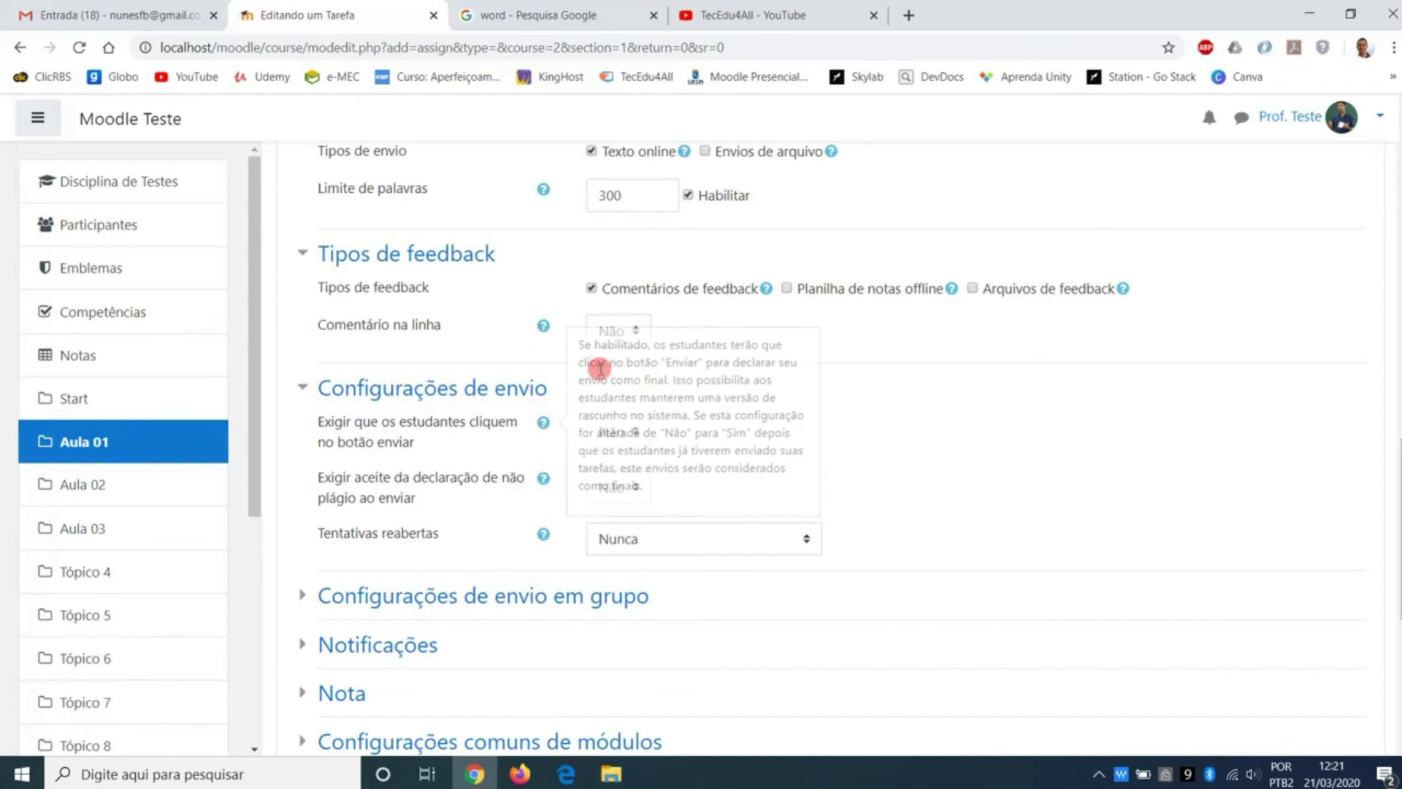
pyautogui.click(551, 424)
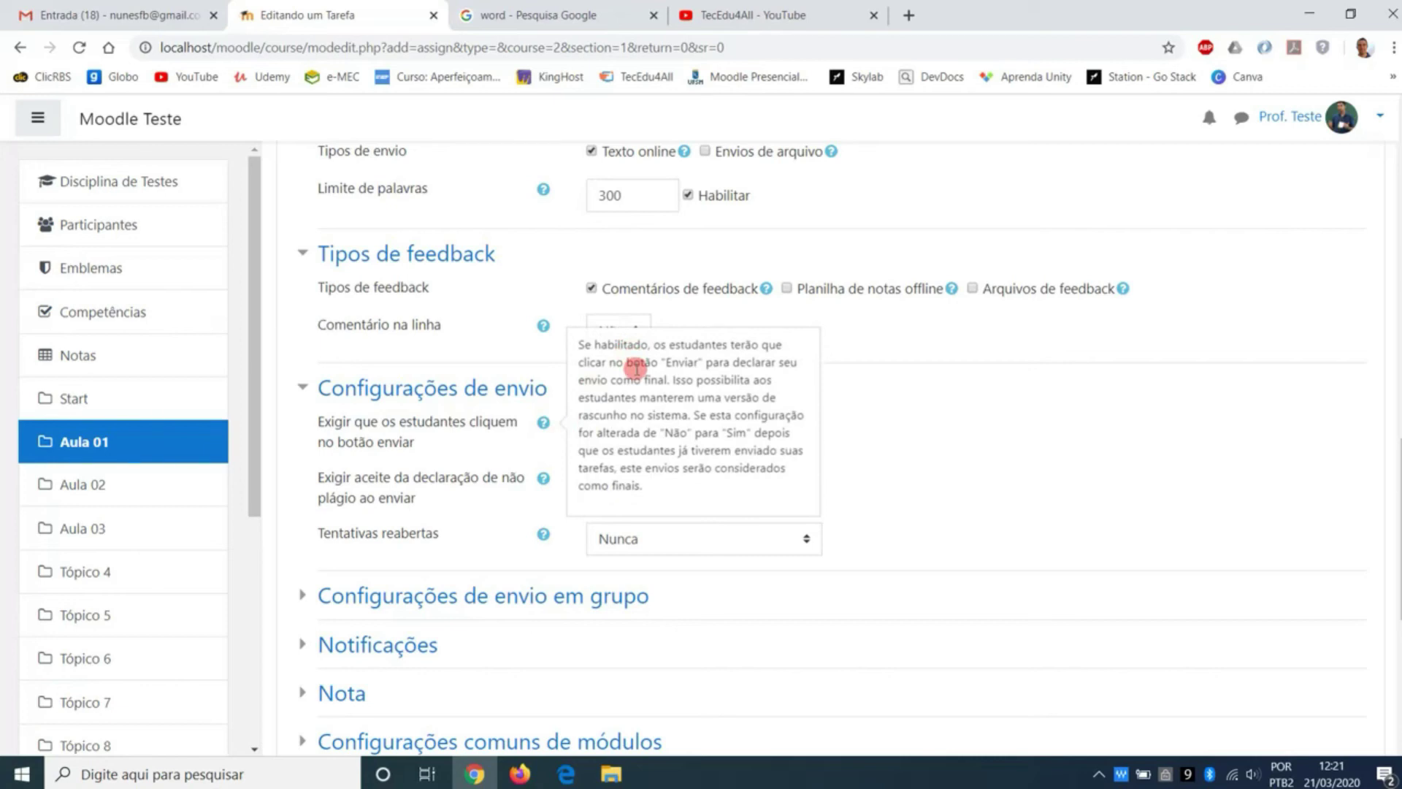
pyautogui.click(960, 461)
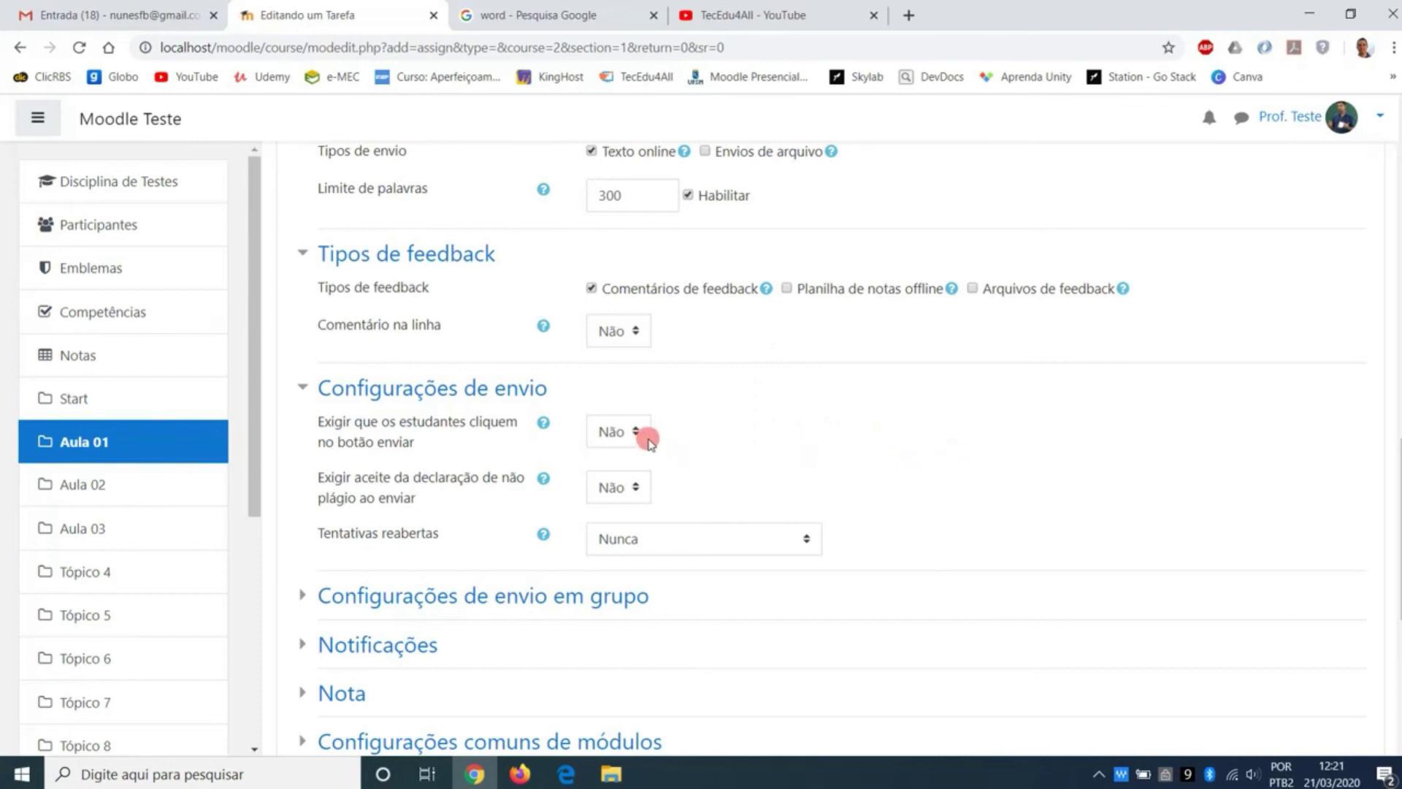
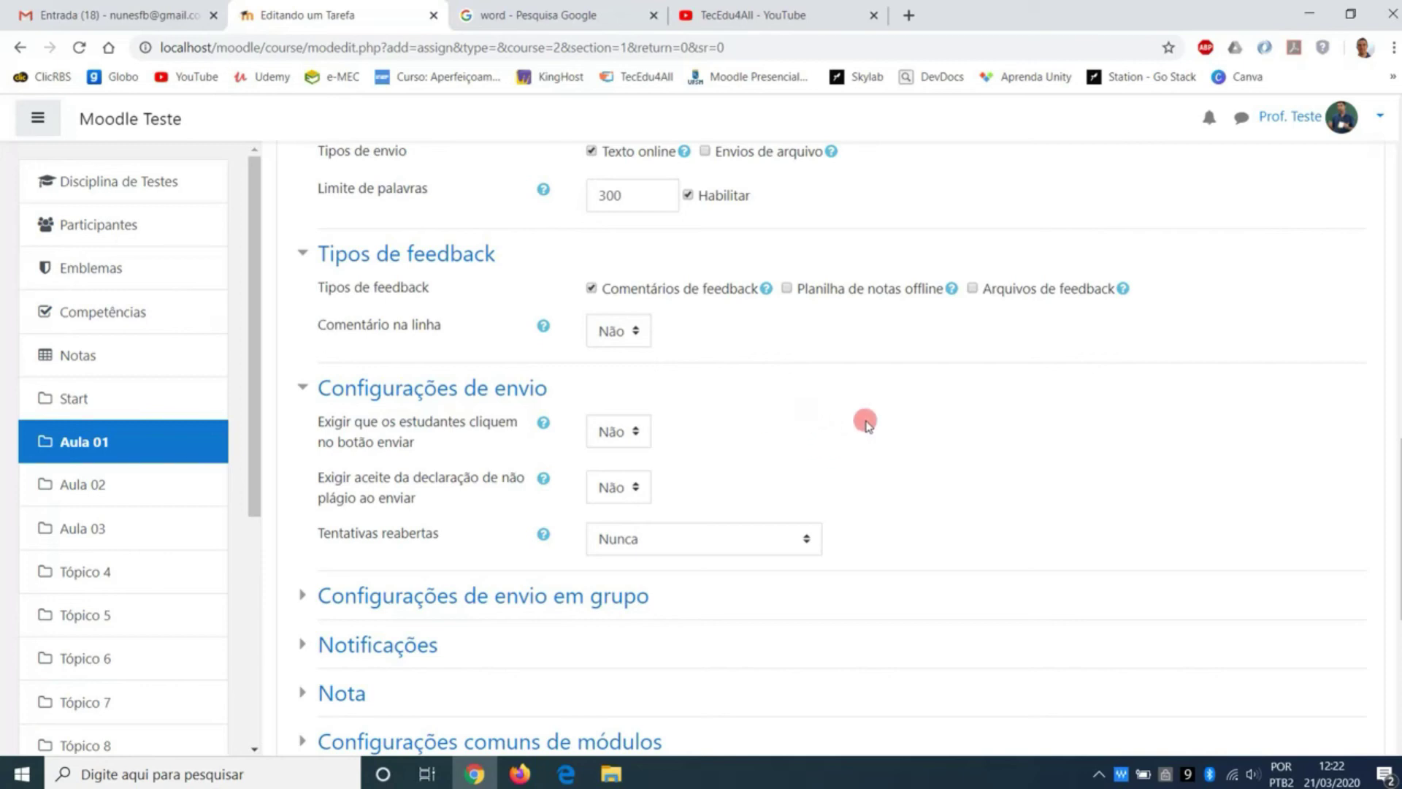
# Step: Review the choices for requiring the submit button and for requiring acceptance of the non-plagiarism statement
pyautogui.click(614, 439)
pyautogui.click(712, 439)
pyautogui.click(634, 487)
pyautogui.click(634, 487)
pyautogui.scroll(-1, 773, 491)
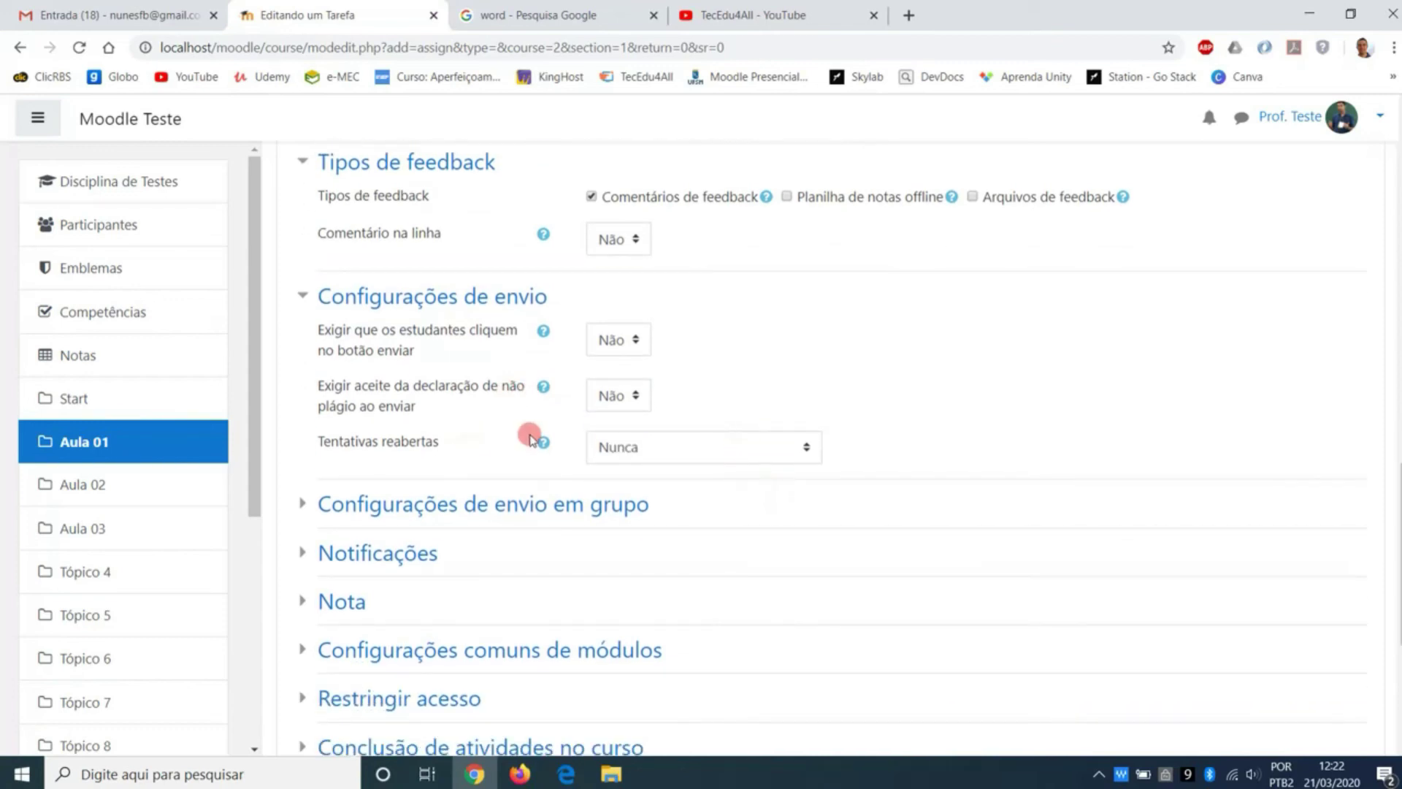
# Step: Read the help for Tentativas reabertas and examine its available options, leaving Nunca selected
pyautogui.click(551, 448)
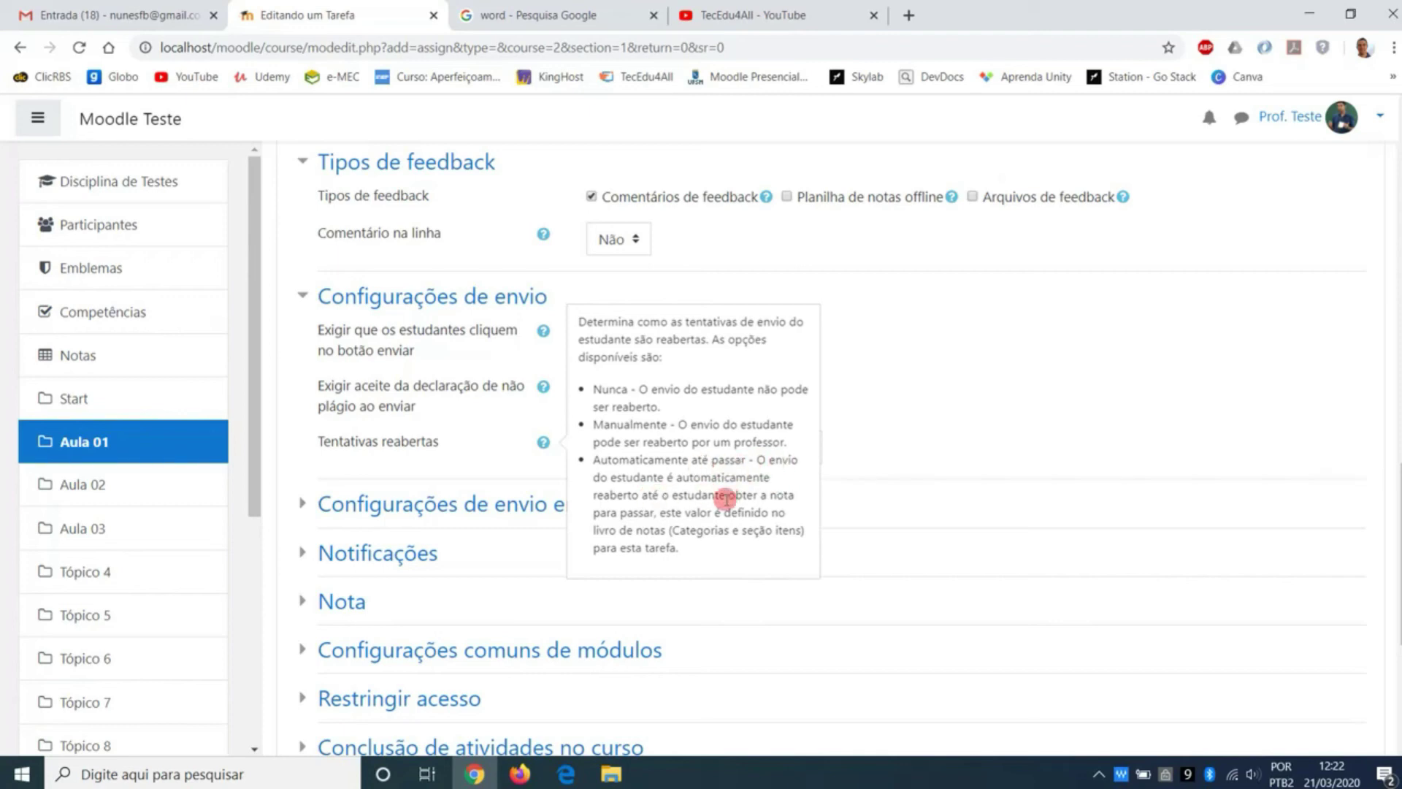
pyautogui.click(841, 466)
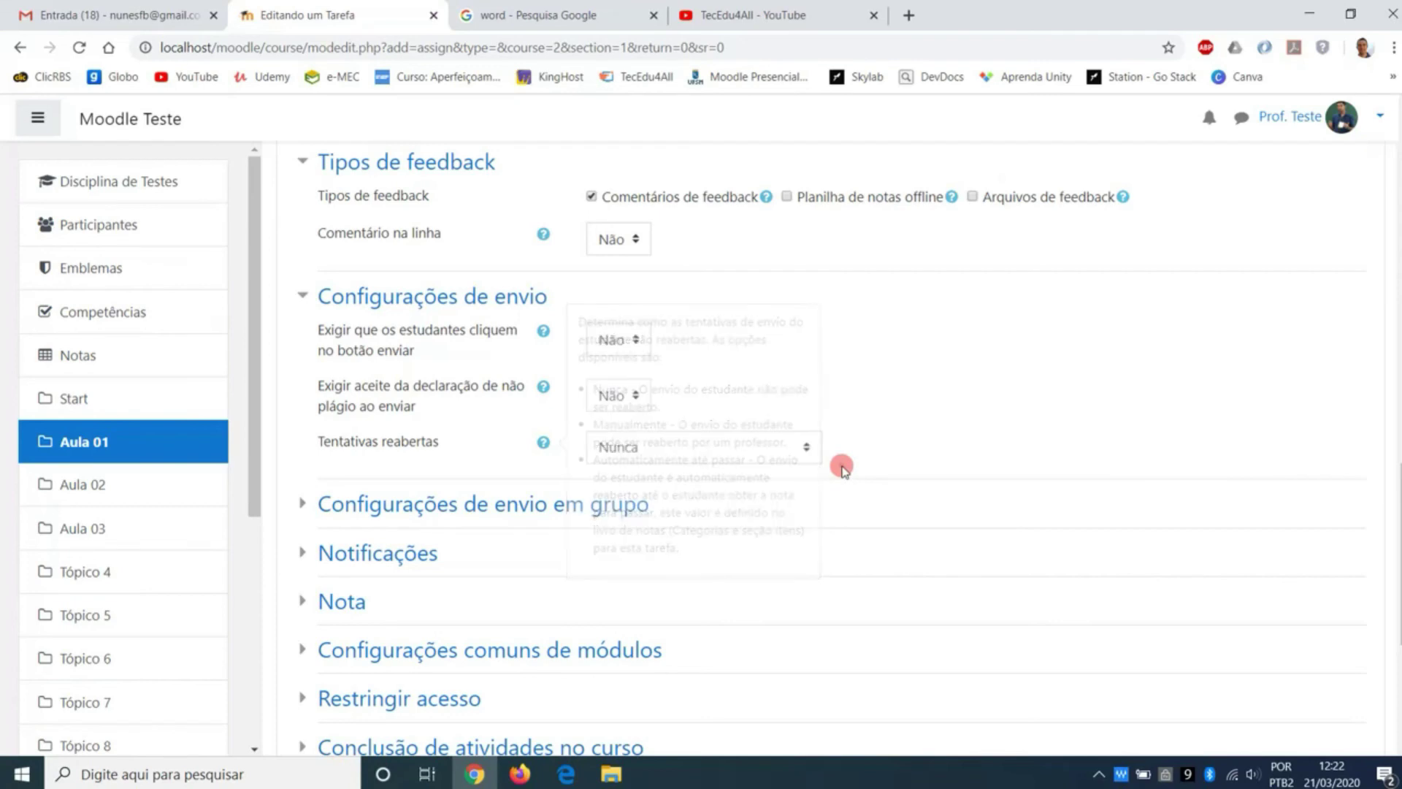
pyautogui.click(695, 457)
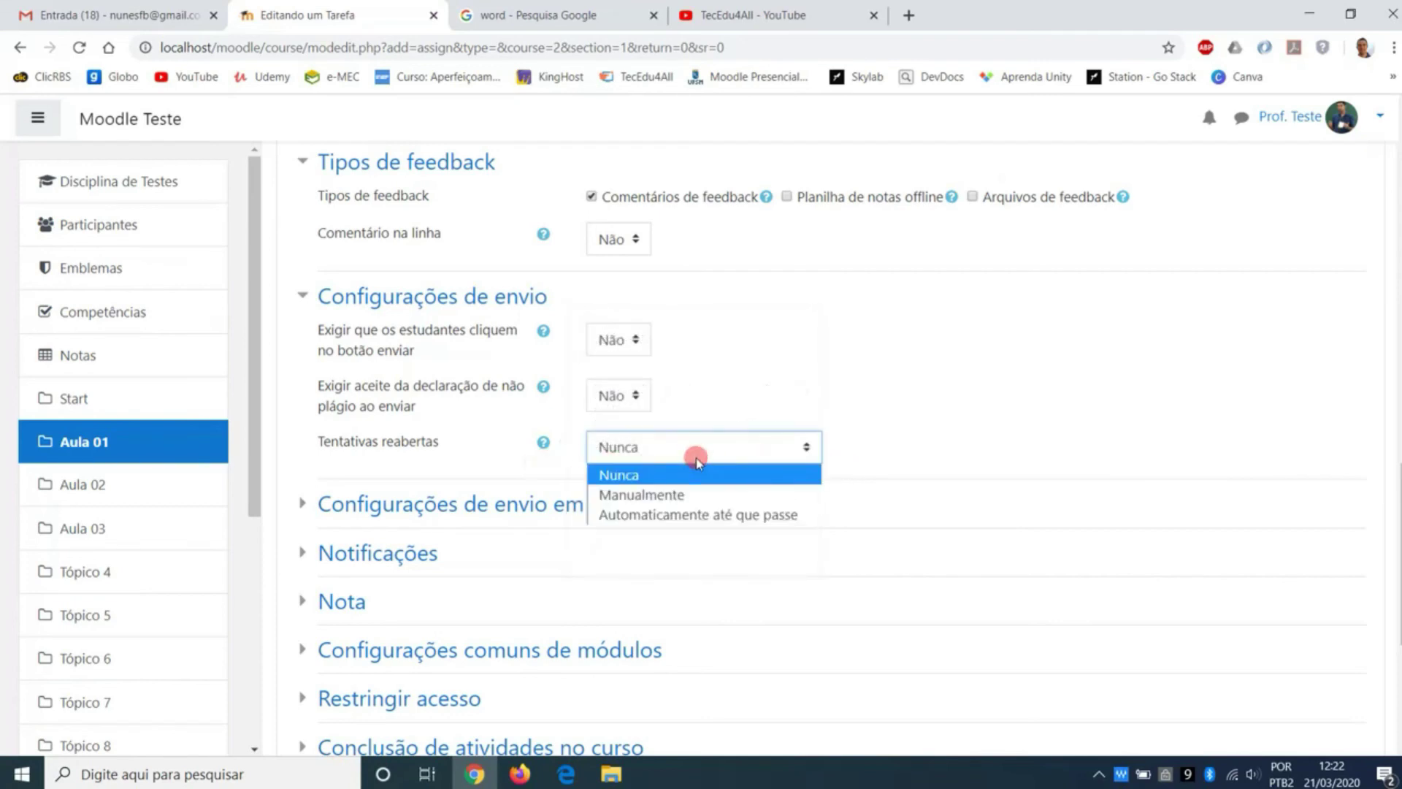
pyautogui.click(695, 458)
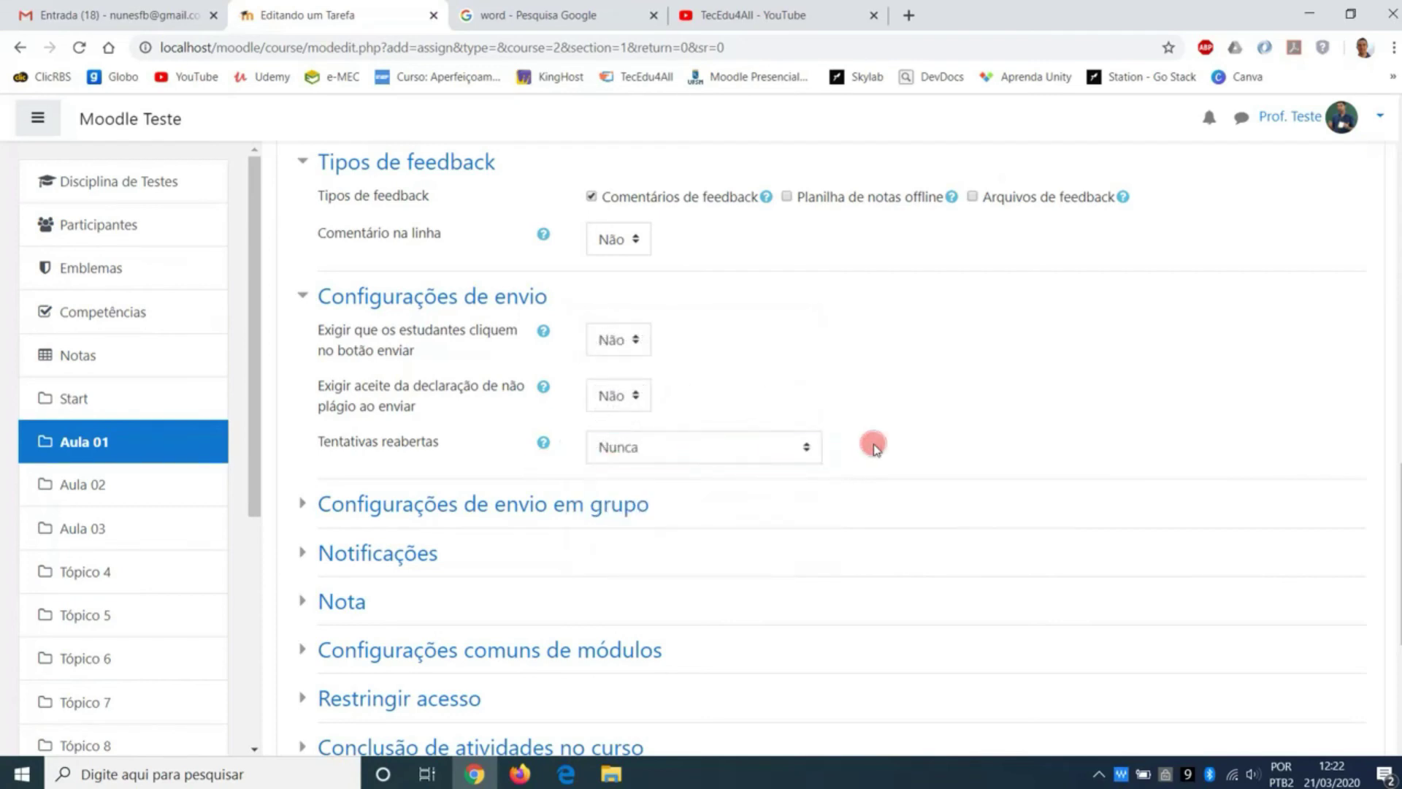
pyautogui.click(783, 462)
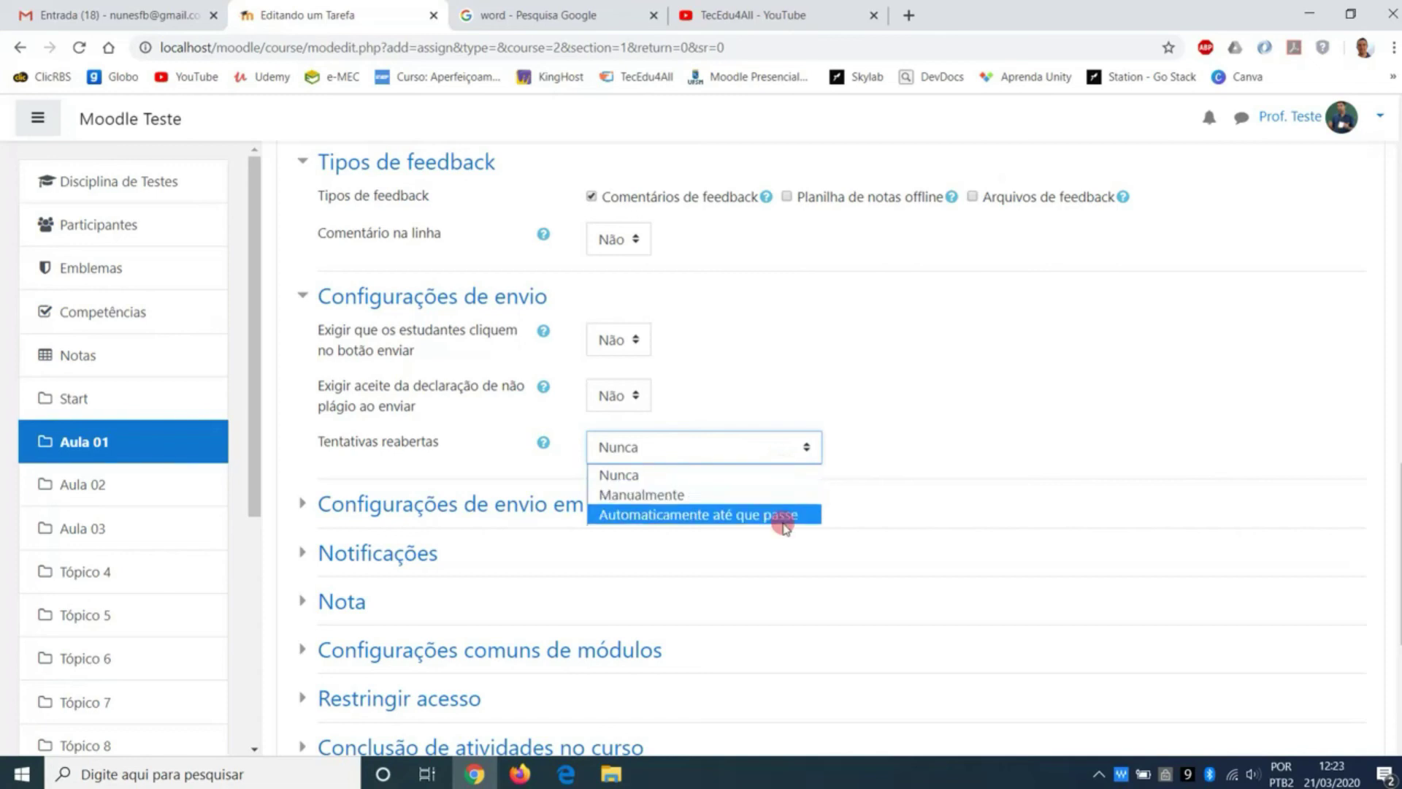
pyautogui.click(876, 467)
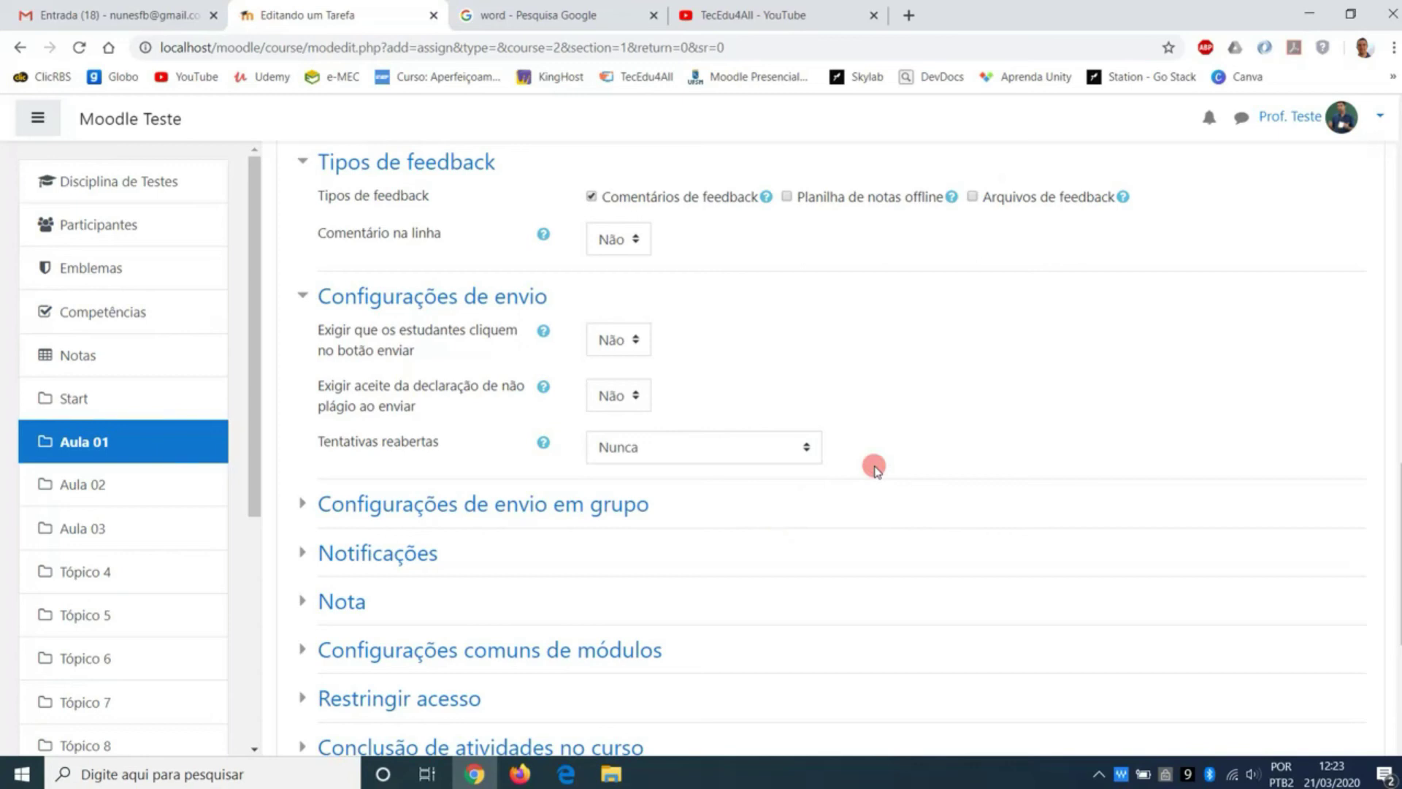
pyautogui.click(776, 450)
pyautogui.click(942, 440)
pyautogui.scroll(-1, 944, 442)
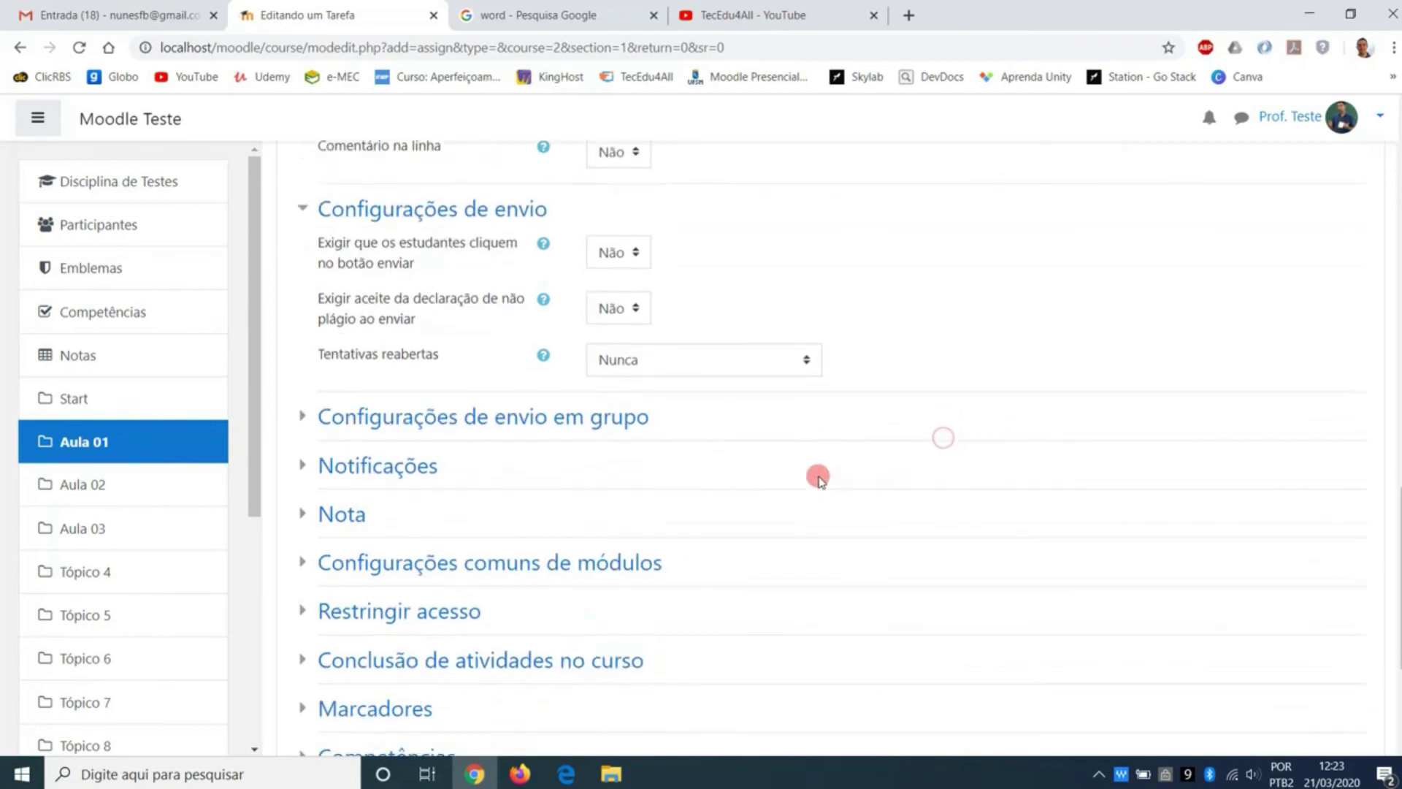
# Step: Expand the Configurações de envio em grupo settings to view the student group submission option, and collapse them again
pyautogui.click(301, 413)
pyautogui.click(301, 413)
pyautogui.click(301, 413)
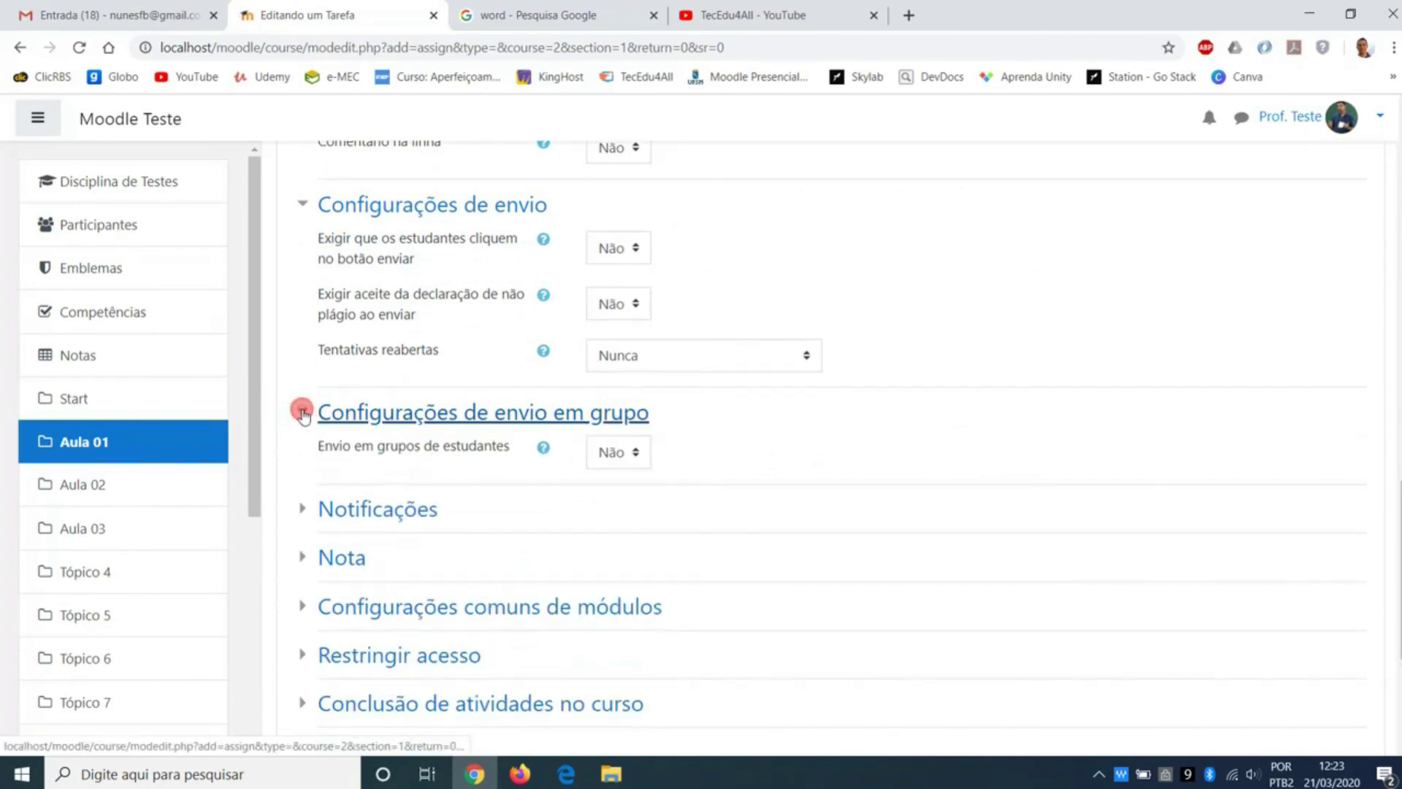
pyautogui.click(303, 414)
pyautogui.scroll(-2, 303, 411)
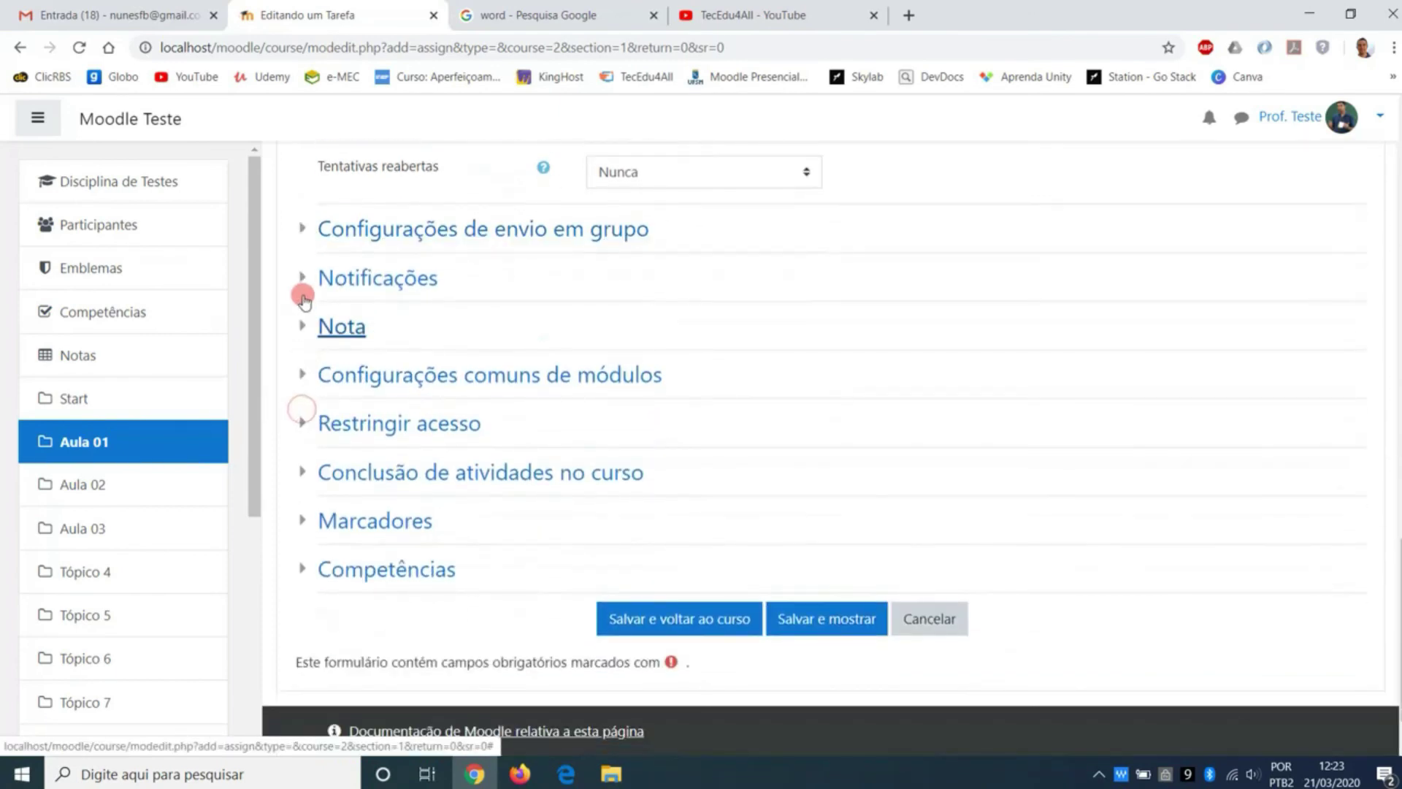
# Step: Expand the Notificações settings and read the help for Notificar avaliador a respeito de novos envios
pyautogui.click(302, 278)
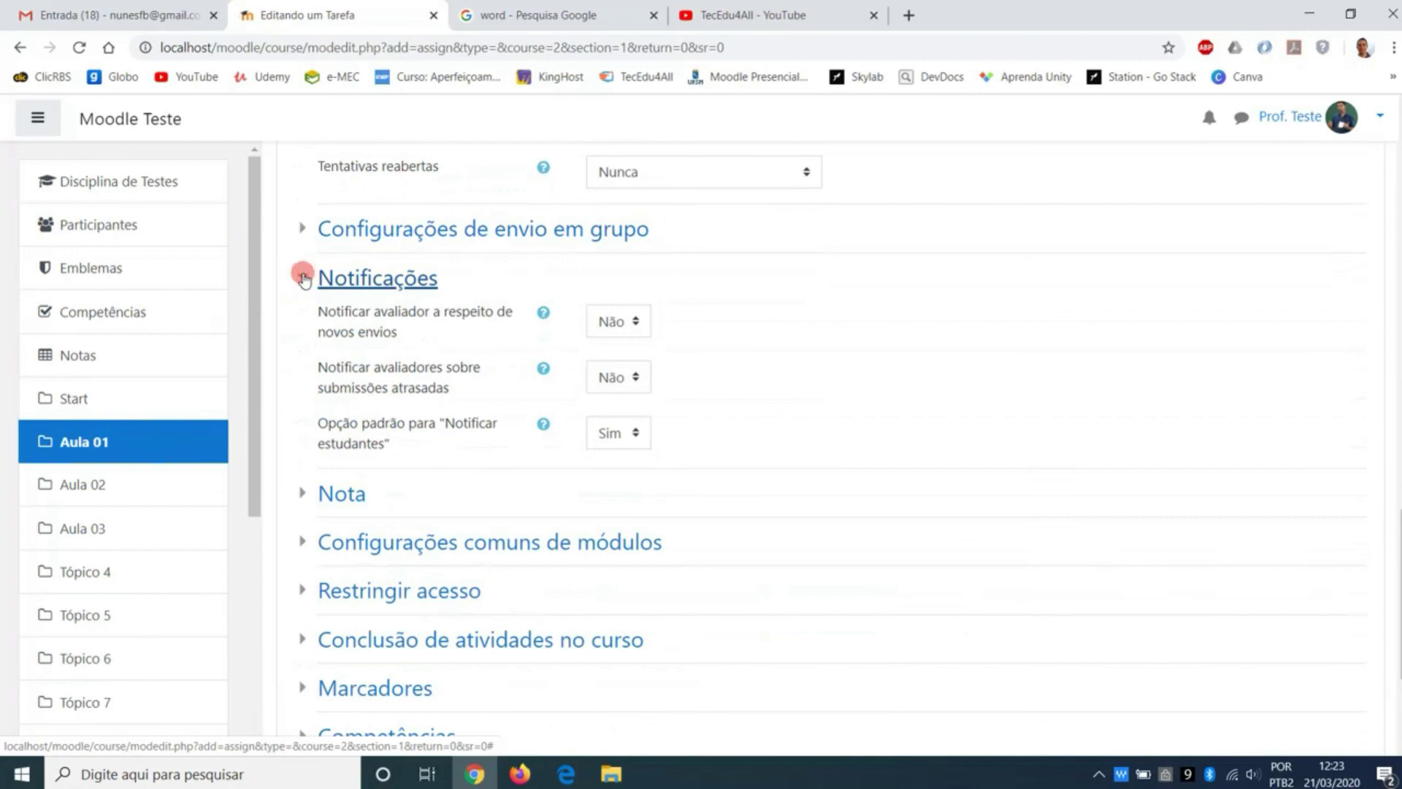
pyautogui.moveTo(395, 319); pyautogui.dragTo(438, 325)
pyautogui.click(603, 325)
pyautogui.click(544, 314)
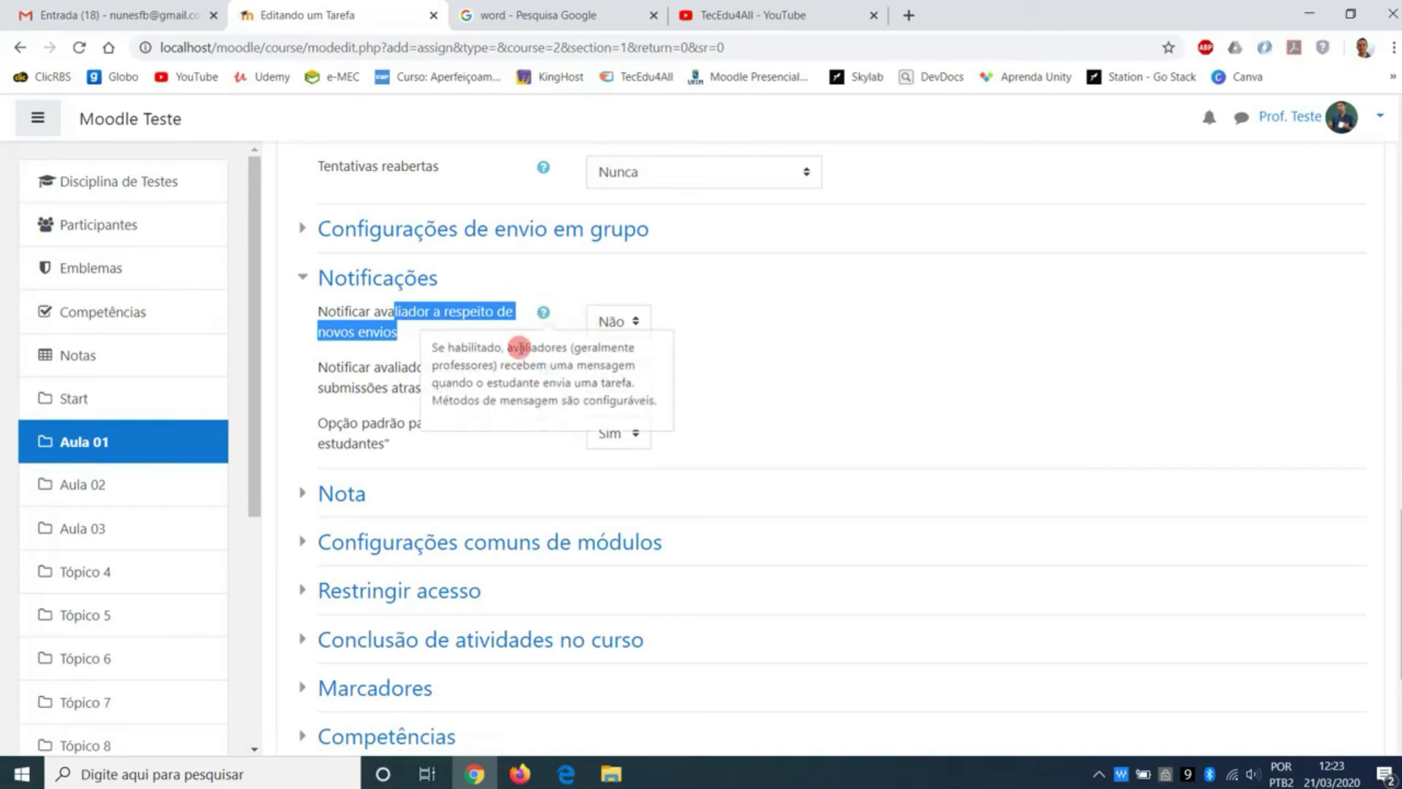
pyautogui.click(516, 359)
pyautogui.click(542, 315)
pyautogui.click(517, 379)
pyautogui.click(543, 314)
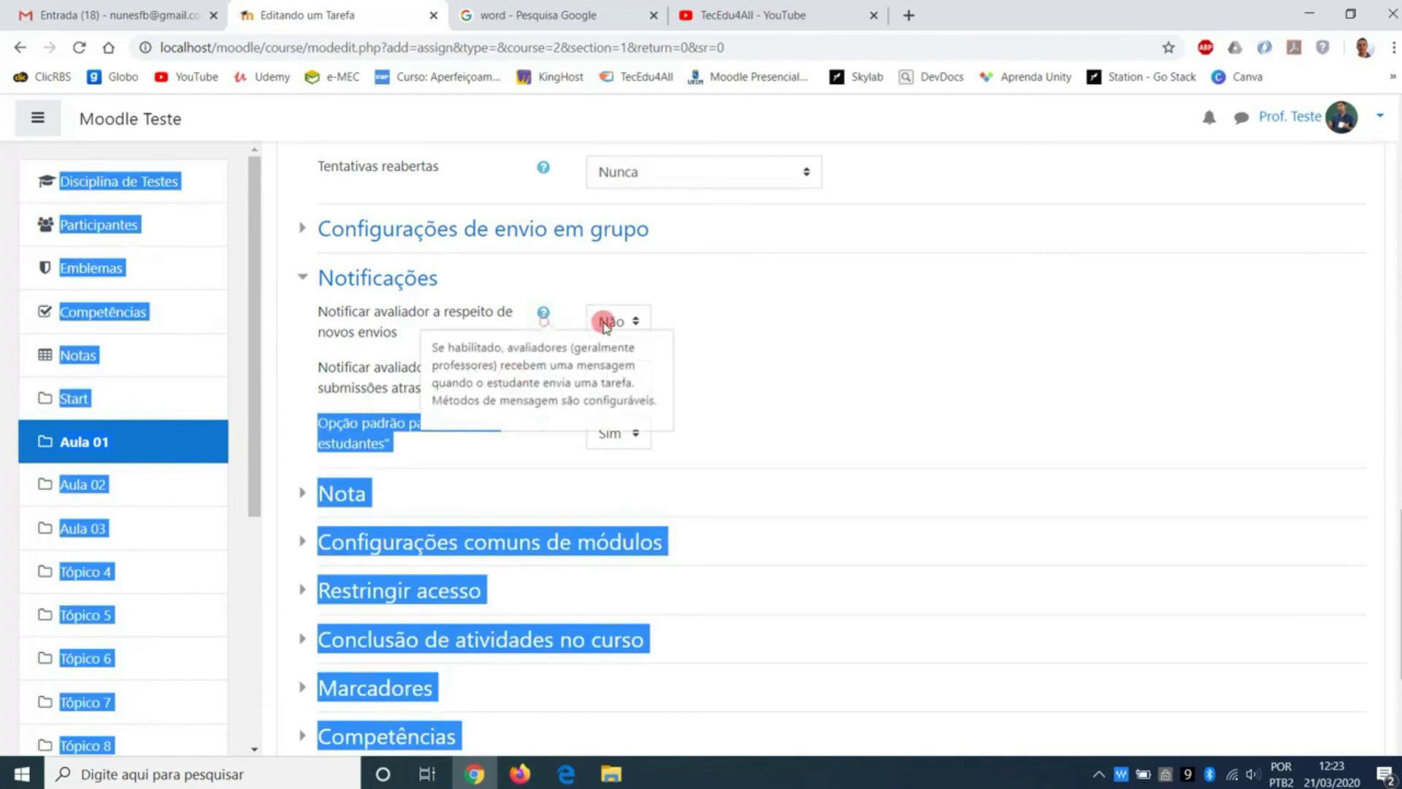
pyautogui.click(755, 327)
# Step: Set Notificar avaliador a respeito de novos envios to Sim
pyautogui.click(636, 319)
pyautogui.click(632, 362)
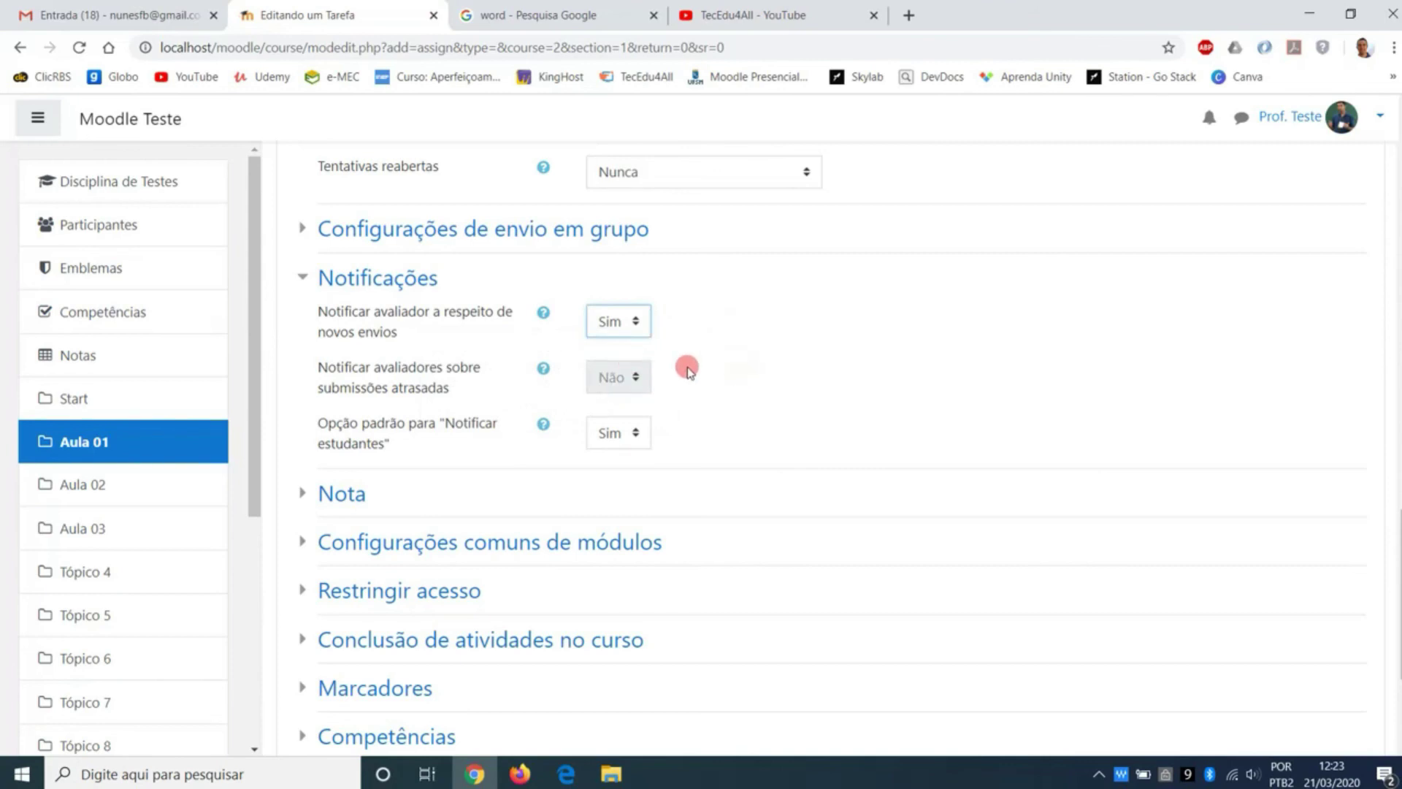
pyautogui.click(618, 371)
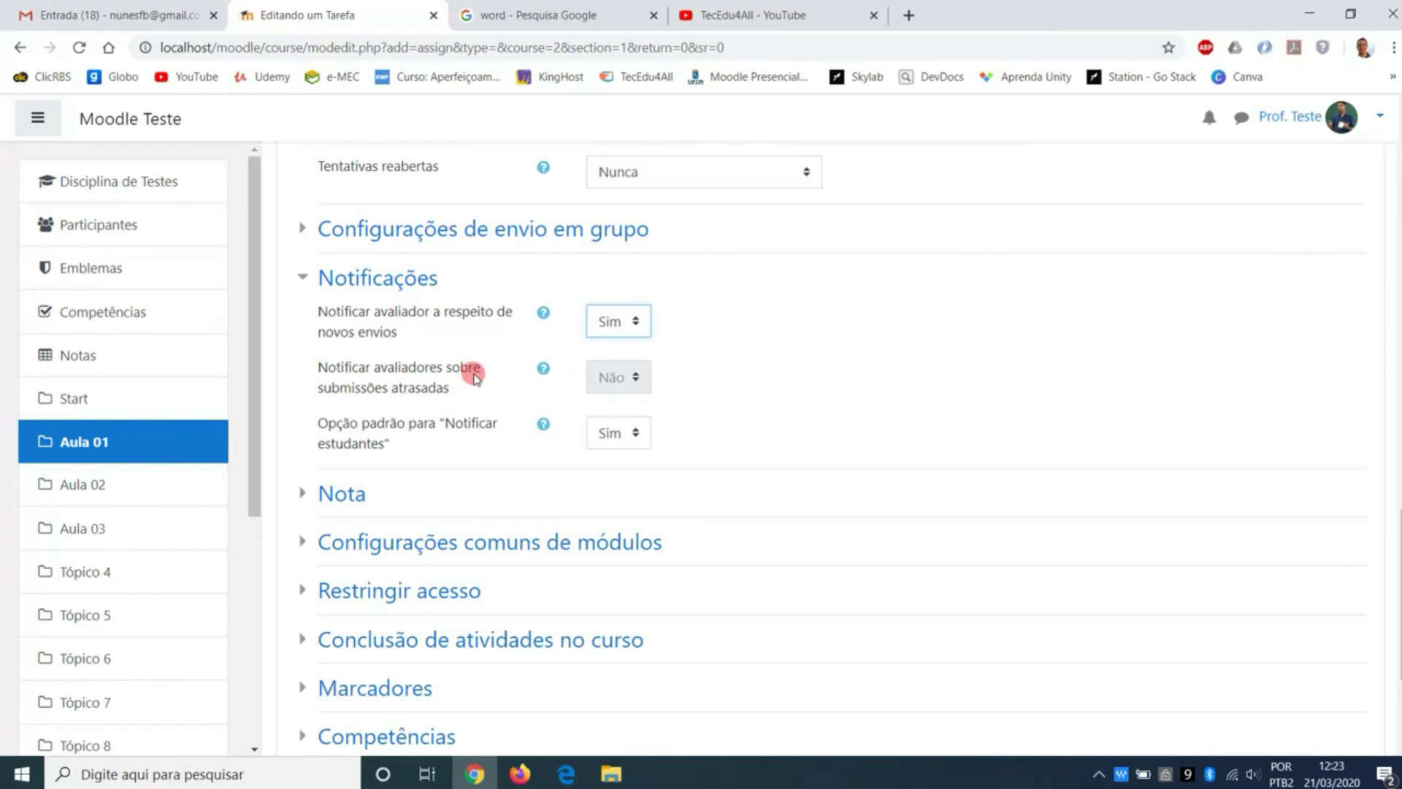
# Step: Try switching the grader notifications from all new submissions to late submissions only
pyautogui.click(635, 321)
pyautogui.click(636, 347)
pyautogui.click(635, 375)
pyautogui.click(628, 421)
pyautogui.click(634, 378)
pyautogui.click(628, 401)
pyautogui.click(629, 333)
pyautogui.click(627, 363)
pyautogui.click(690, 364)
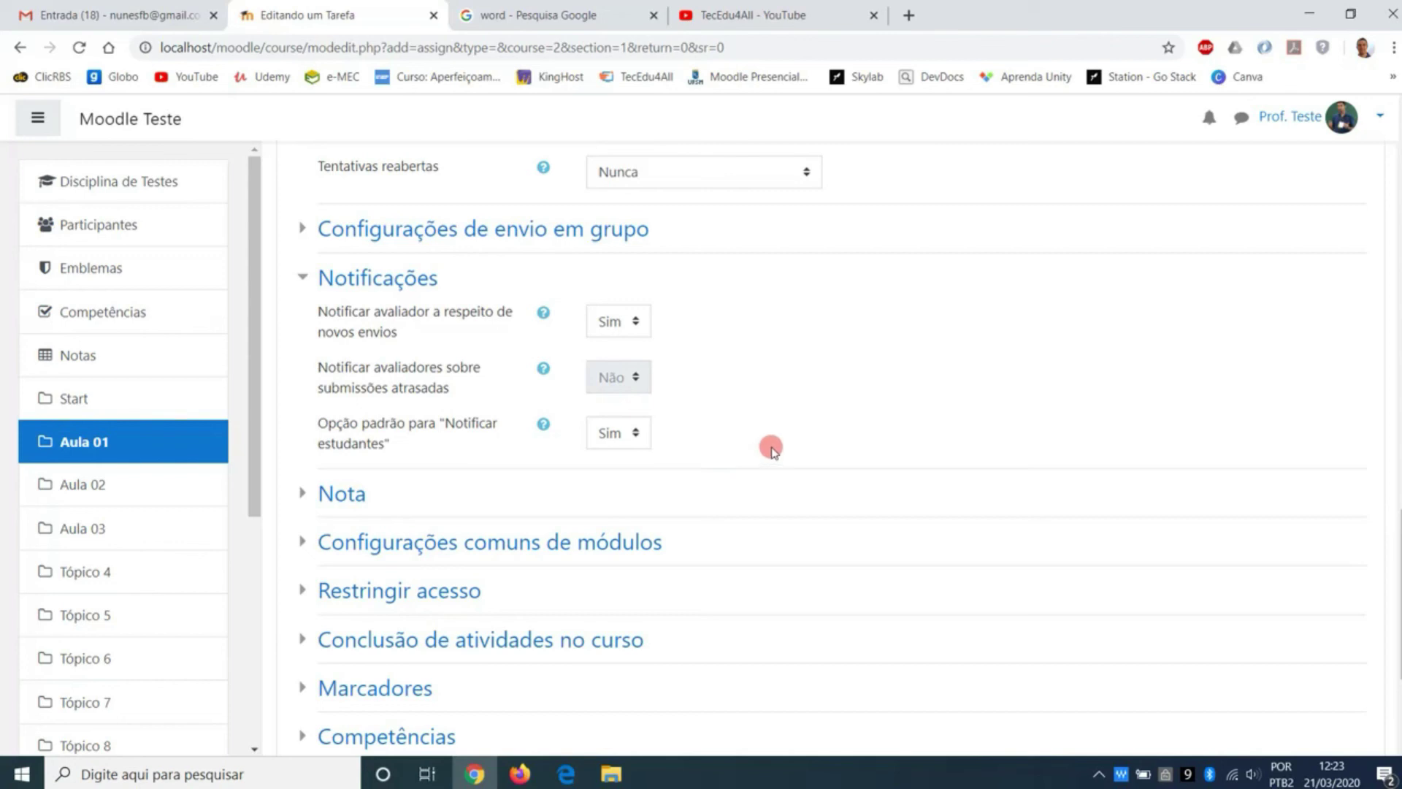
# Step: Save the new assignment, return to the course and locate Atividade Extra in the Aula 01 activities
pyautogui.scroll(-3, 771, 447)
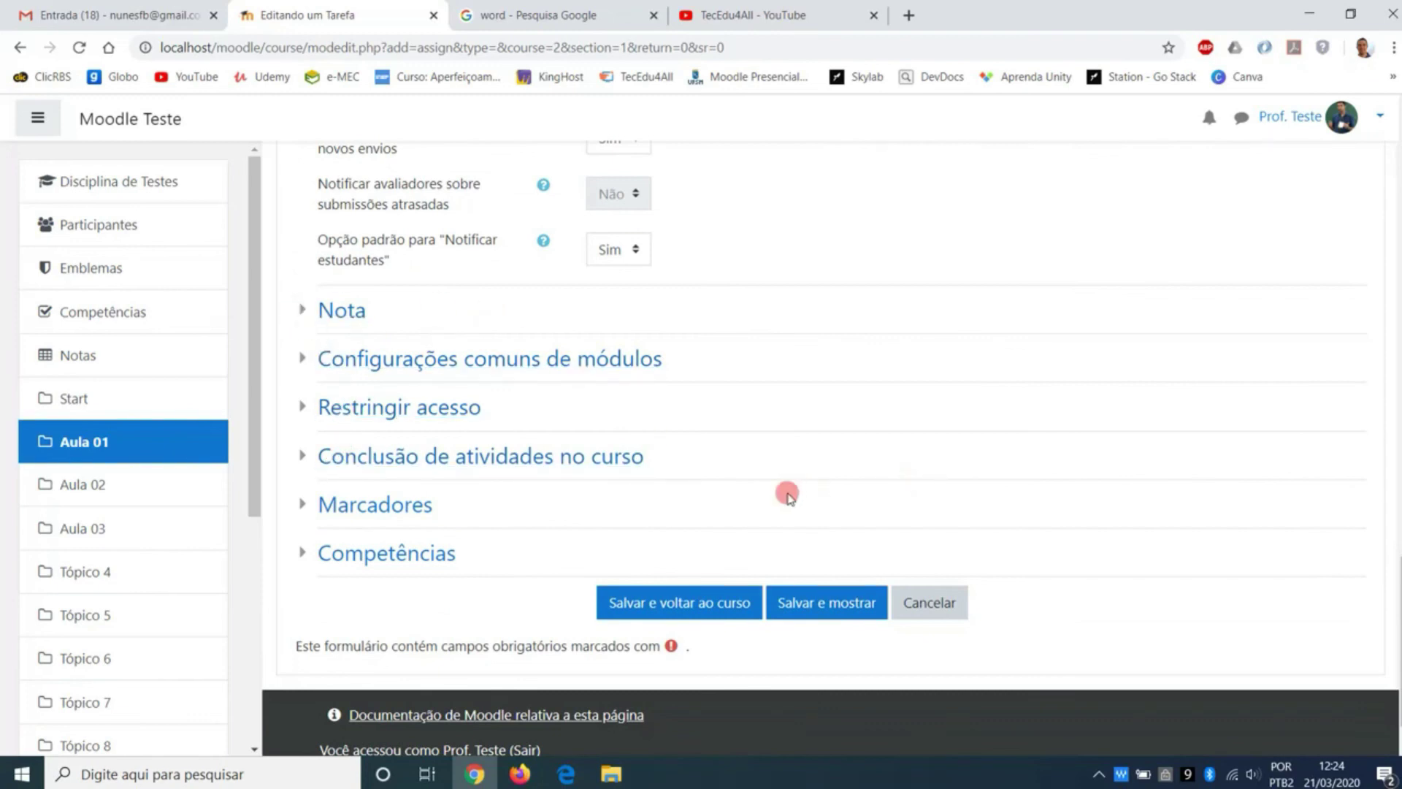
pyautogui.click(723, 593)
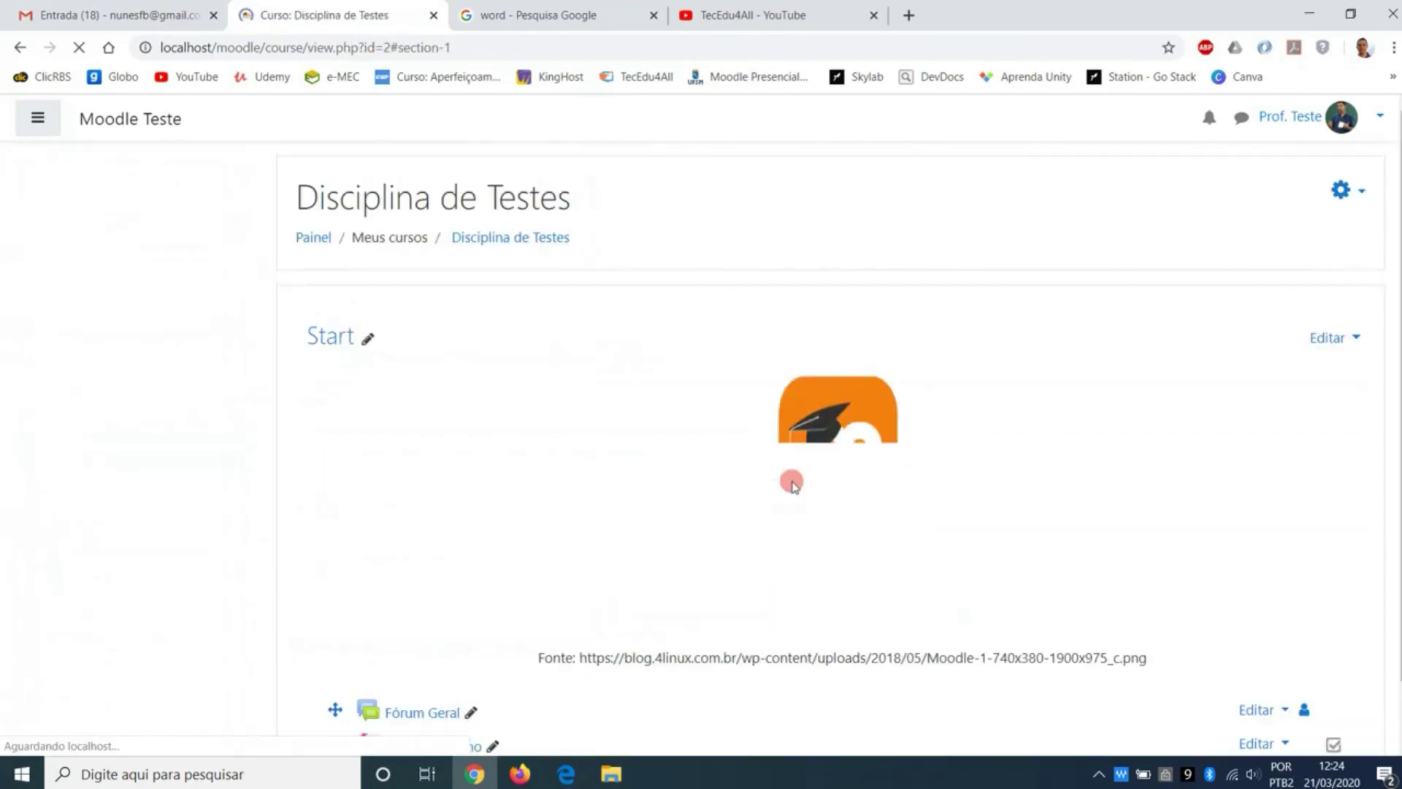
pyautogui.scroll(-7, 793, 485)
pyautogui.scroll(-6, 792, 481)
pyautogui.scroll(5, 792, 480)
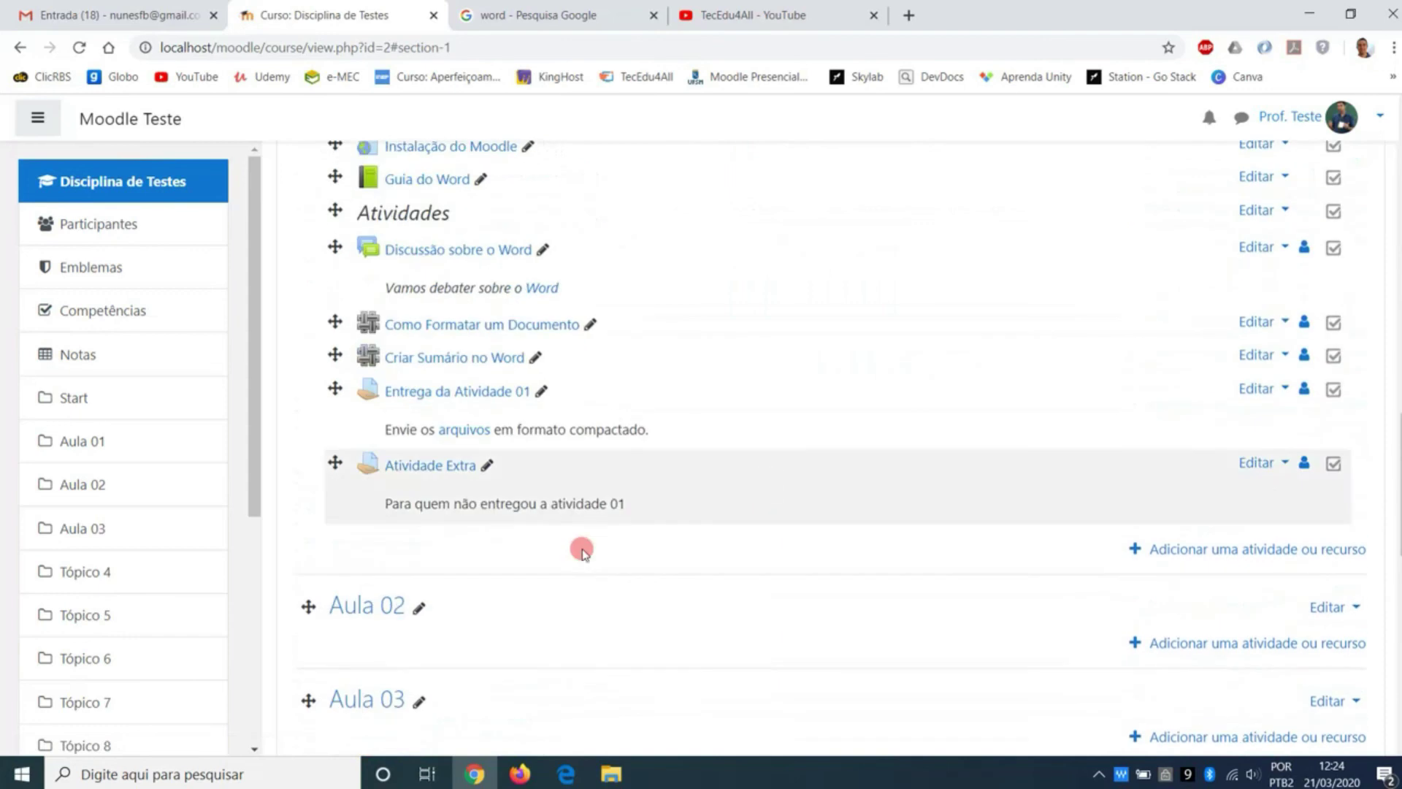
# Step: Switch to the student's session in Firefox and open Atividade Extra from Aula 01 on the course page
pyautogui.click(519, 771)
pyautogui.press('F5')
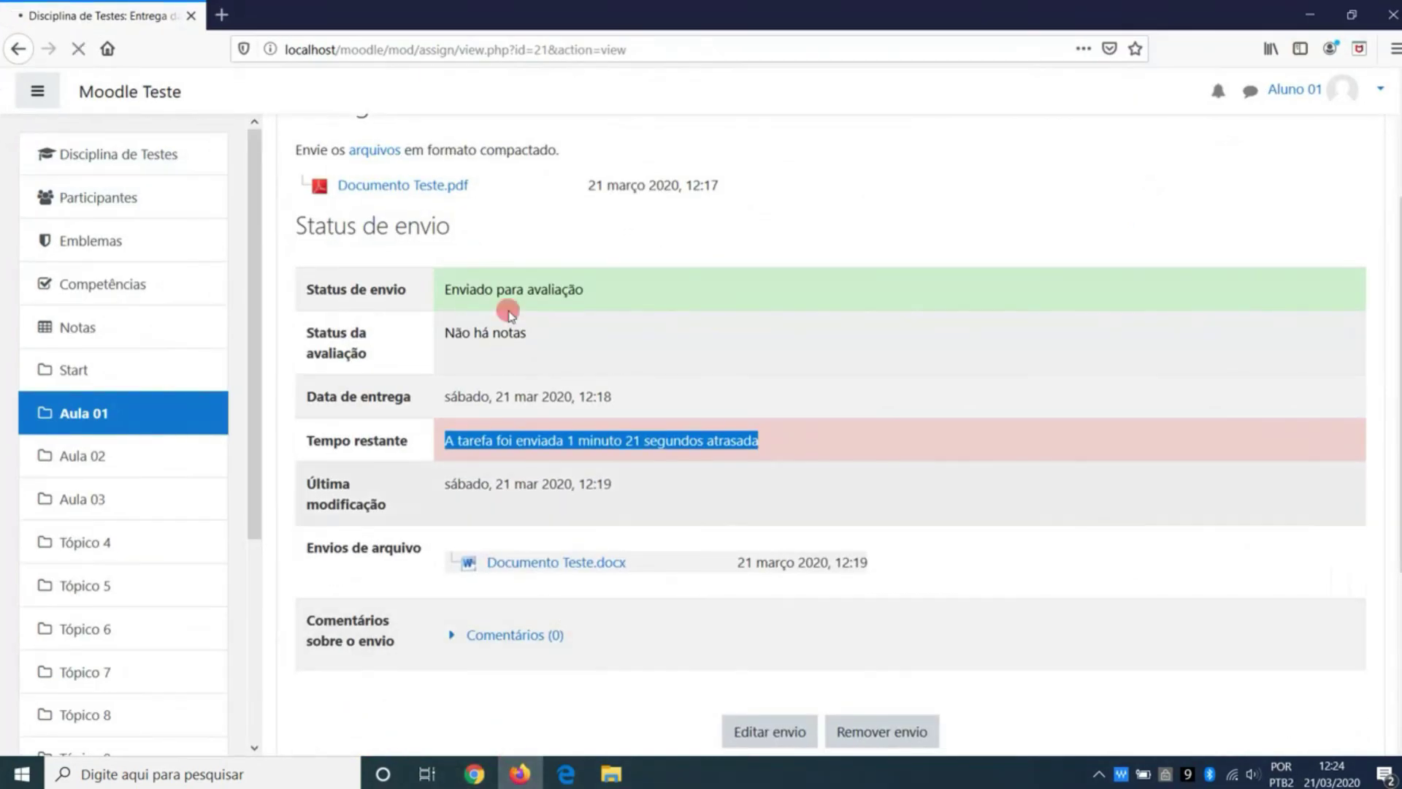
pyautogui.scroll(1, 509, 313)
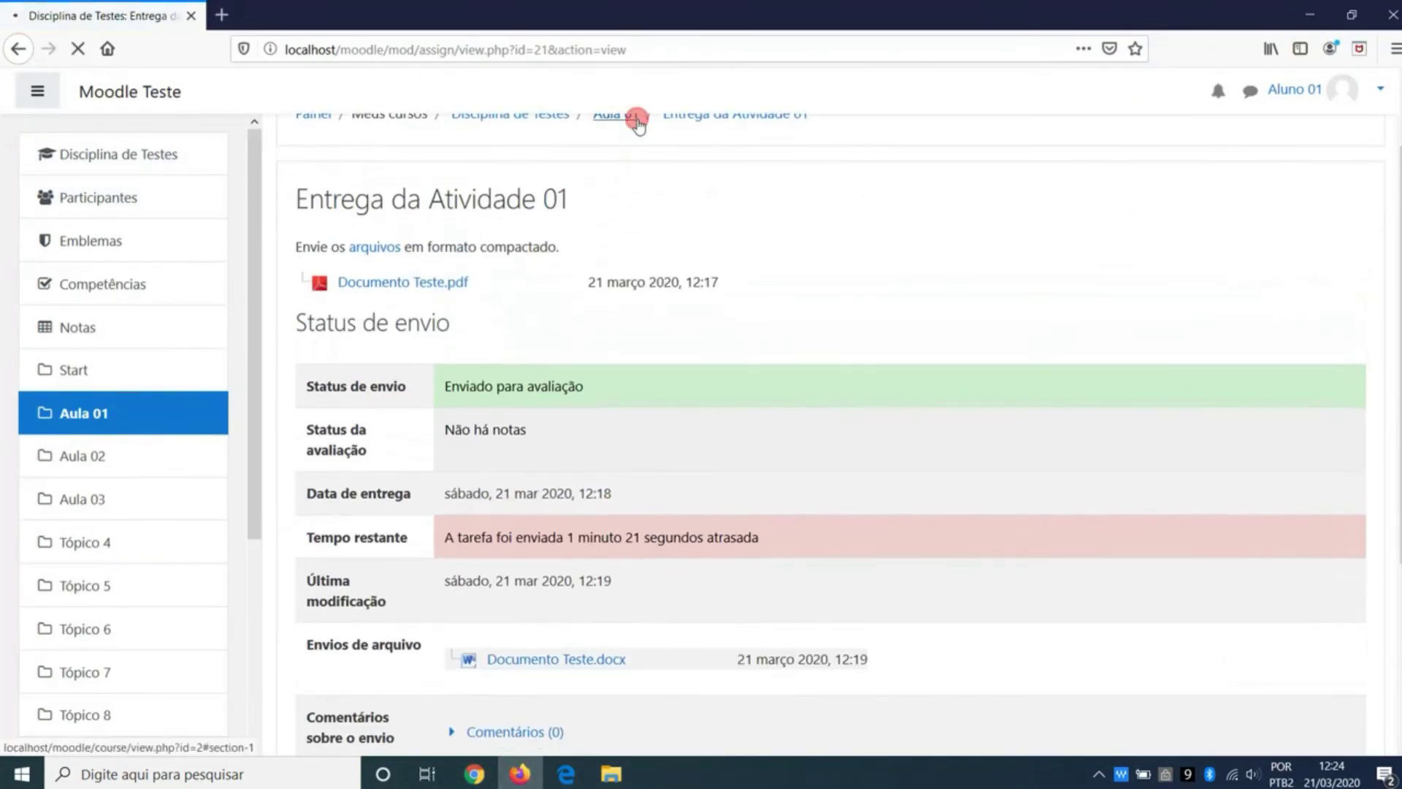
pyautogui.click(637, 121)
pyautogui.scroll(-5, 558, 429)
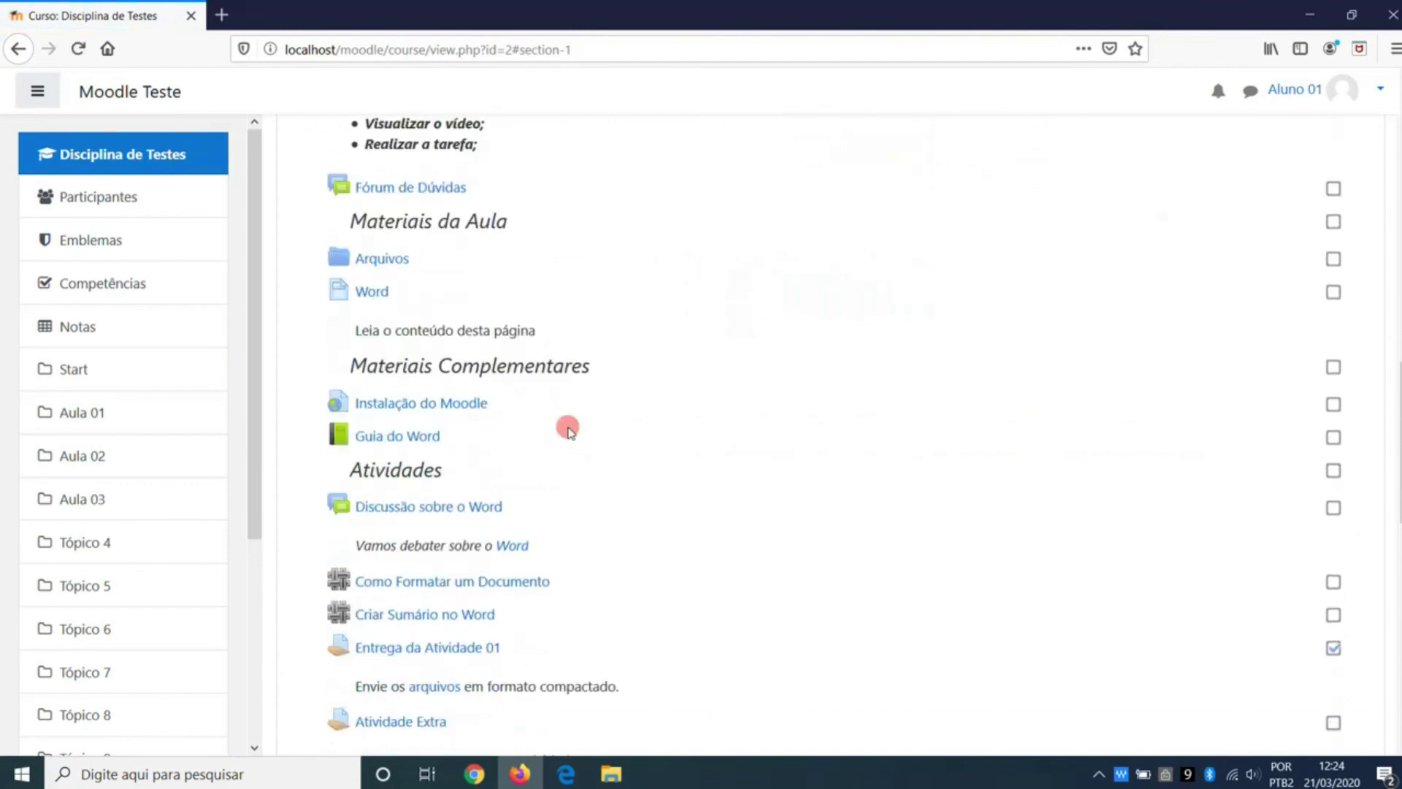
pyautogui.scroll(-4, 568, 431)
pyautogui.click(433, 395)
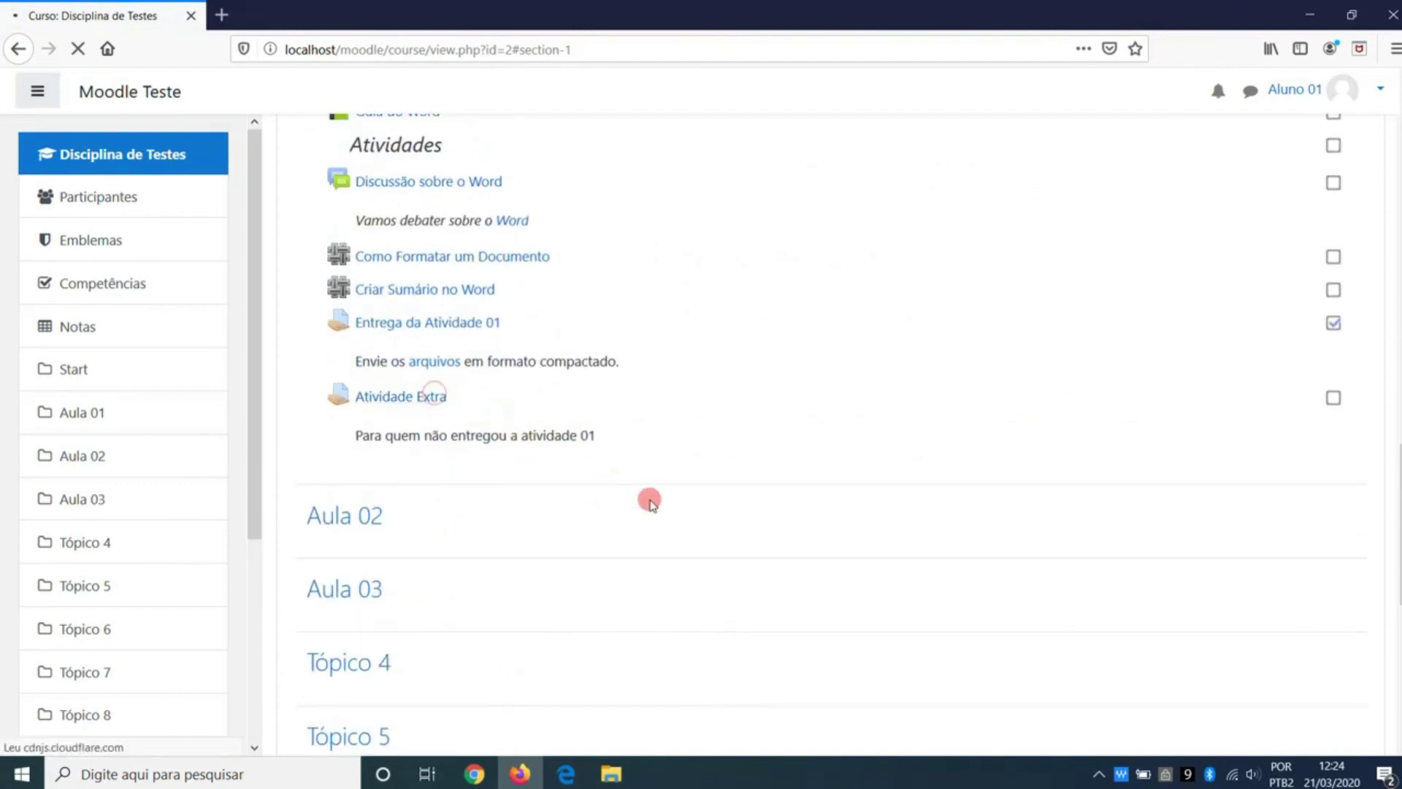
# Step: Start a submission for Atividade Extra and activate its Texto online editor
pyautogui.scroll(-3, 636, 445)
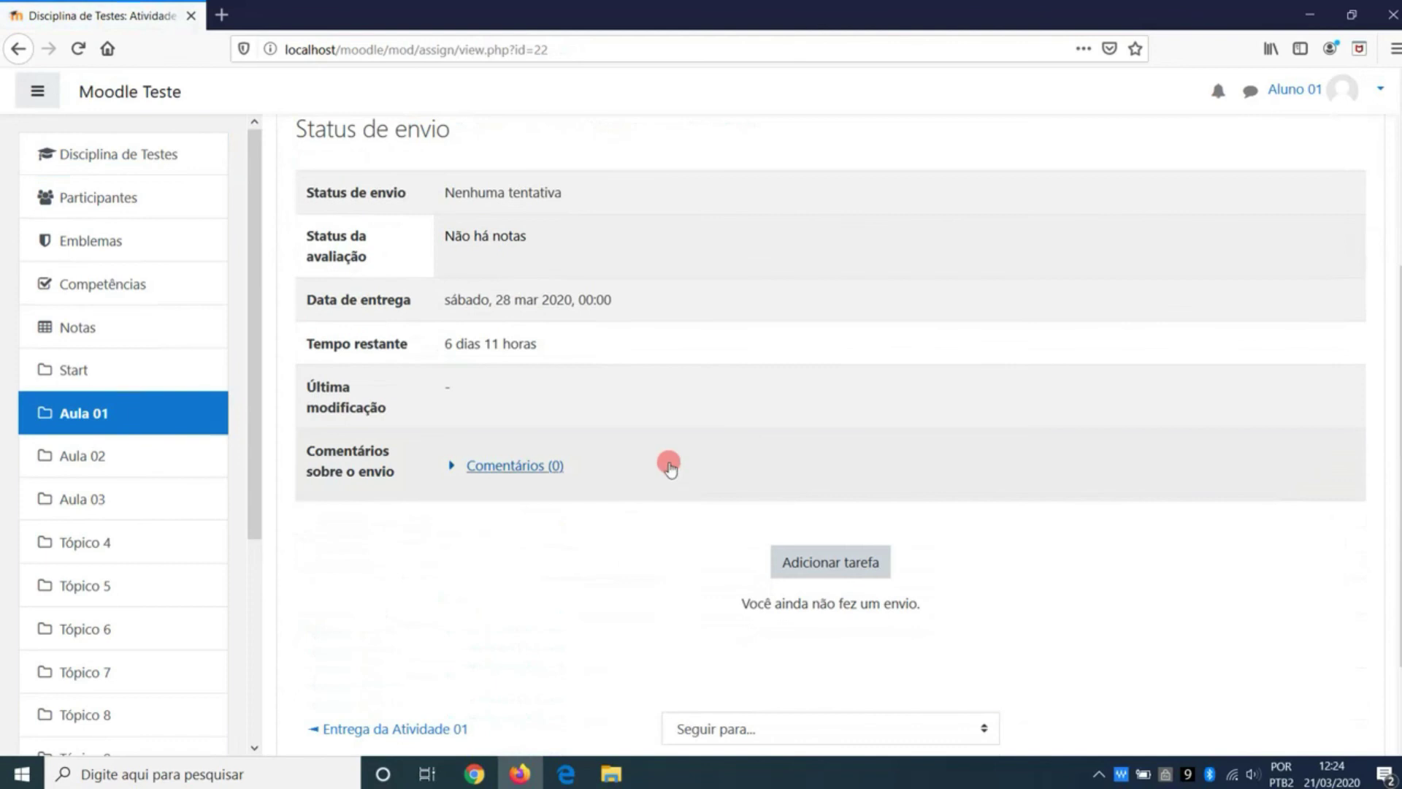
pyautogui.click(853, 564)
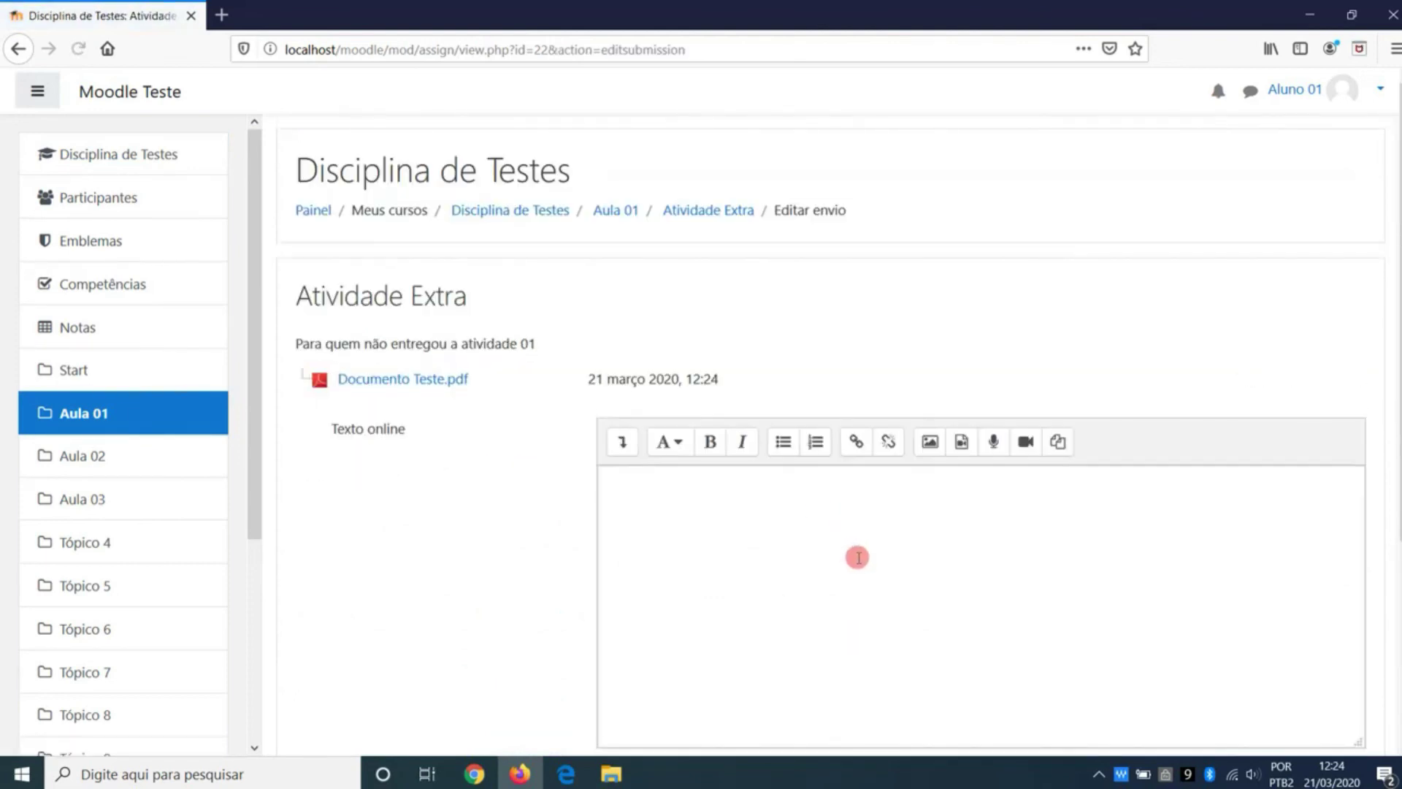
pyautogui.click(843, 499)
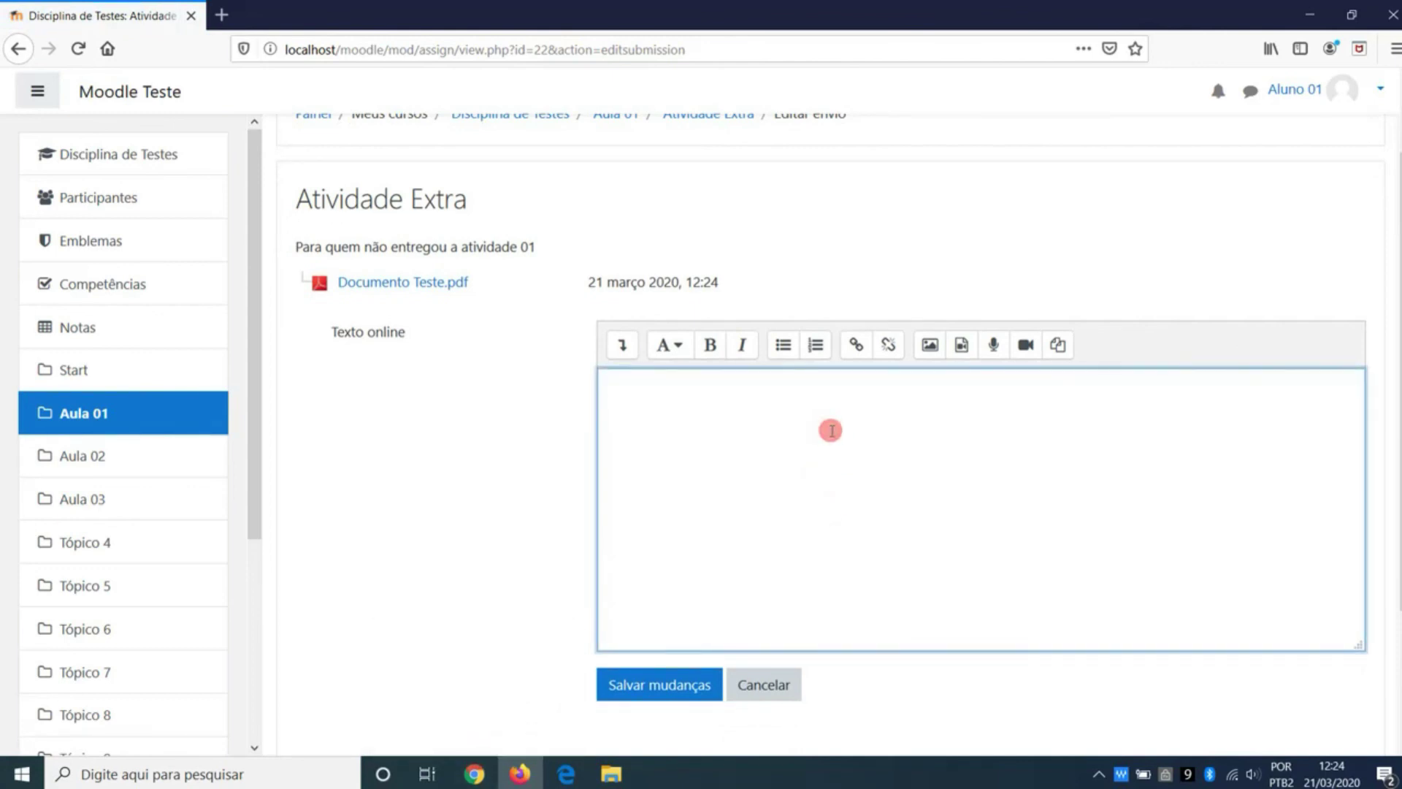
# Step: Open the Word file Documento Teste from the desktop and copy its heading "O que é Lorem ipsum?" with the first paragraph
pyautogui.press('super+d')
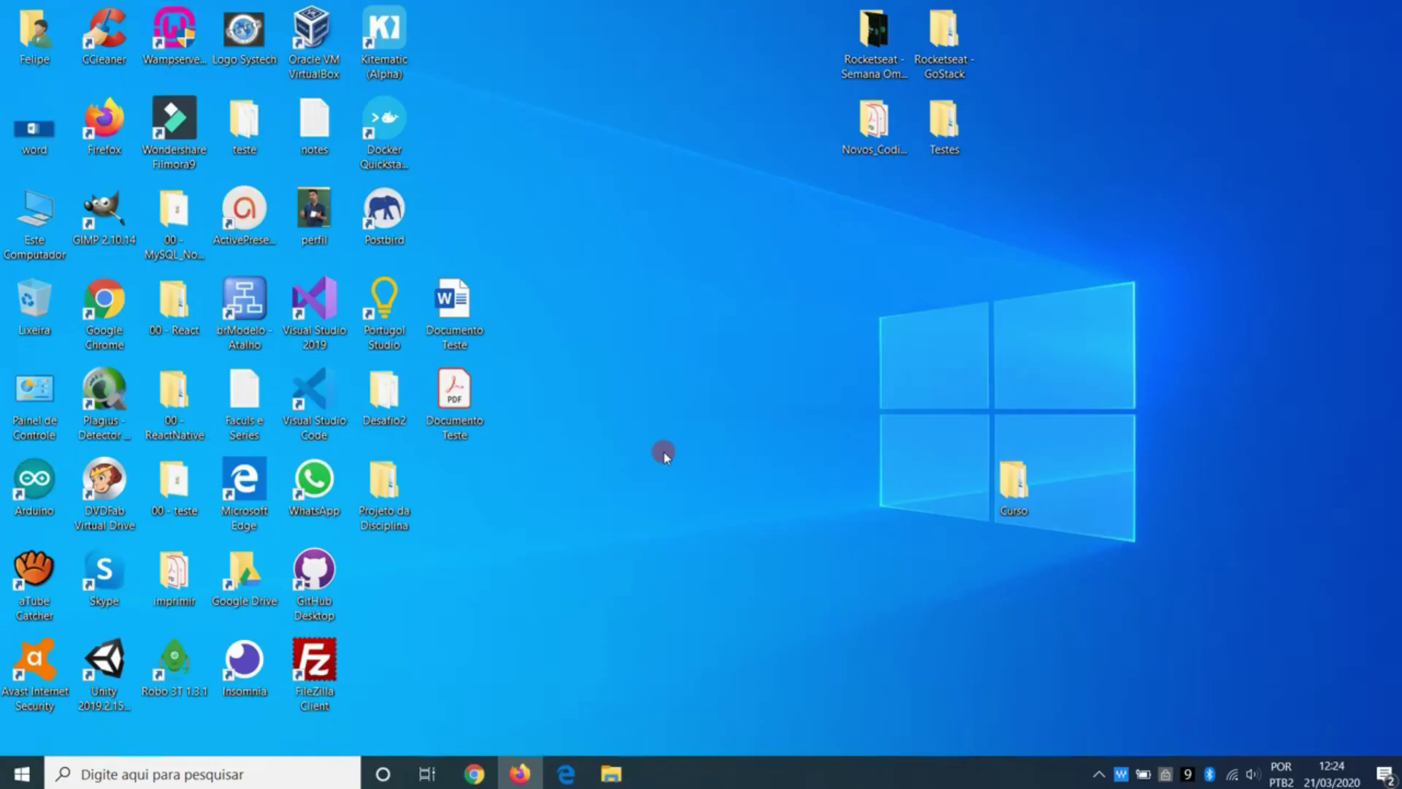
pyautogui.doubleClick(456, 335)
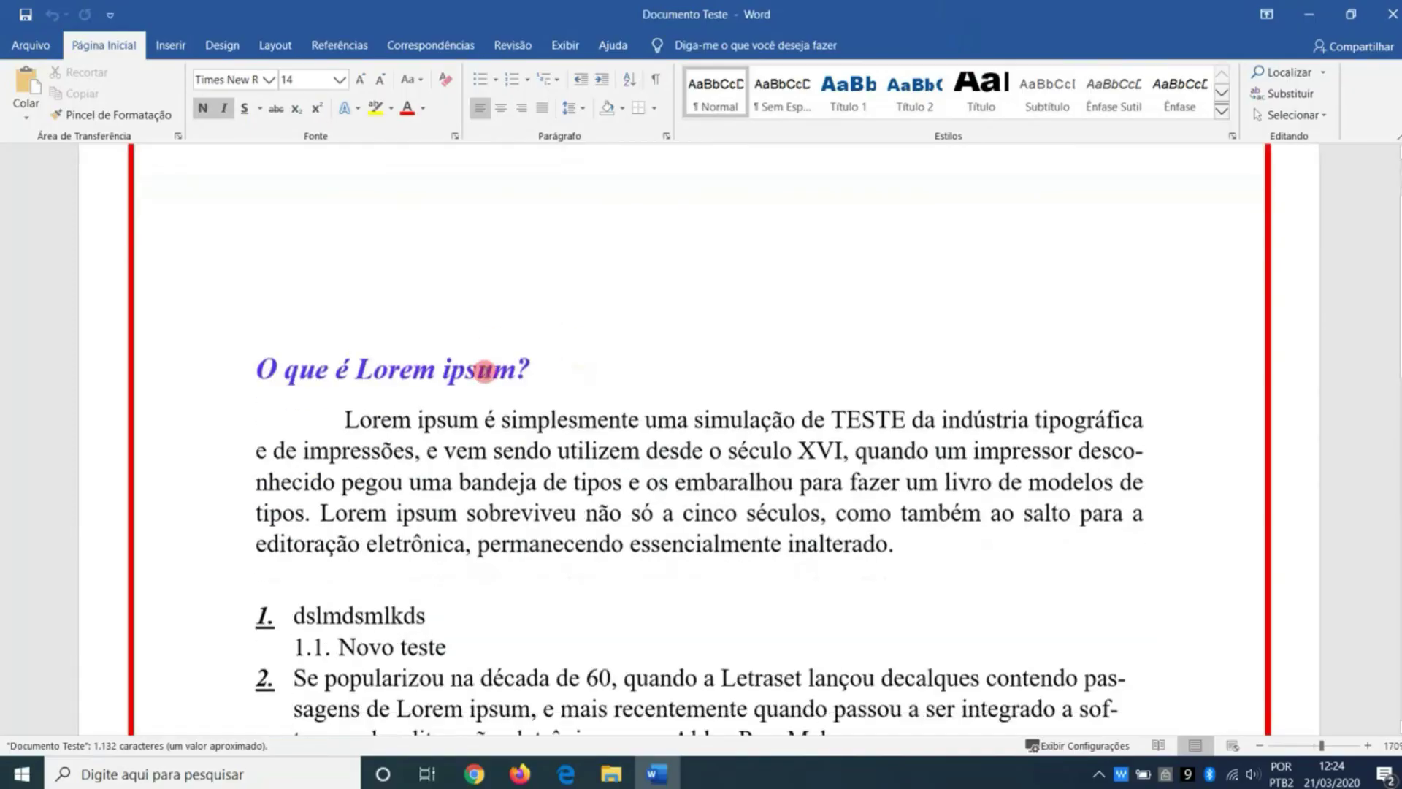
pyautogui.moveTo(261, 340); pyautogui.dragTo(888, 501)
pyautogui.hotkey('ctrl', 'c')
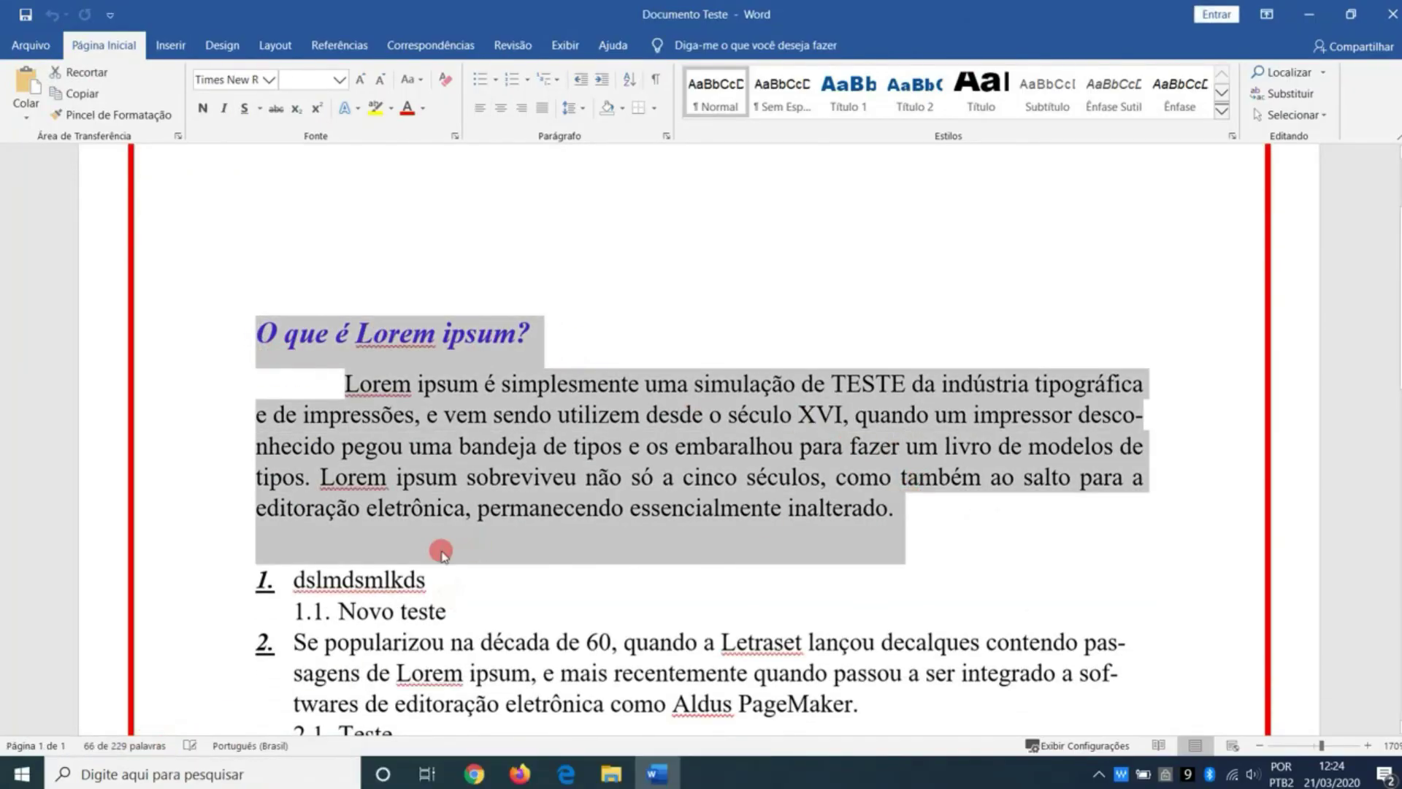
# Step: Switch back to the student's session in Firefox and paste the copied text into the Texto online editor
pyautogui.moveTo(486, 774)
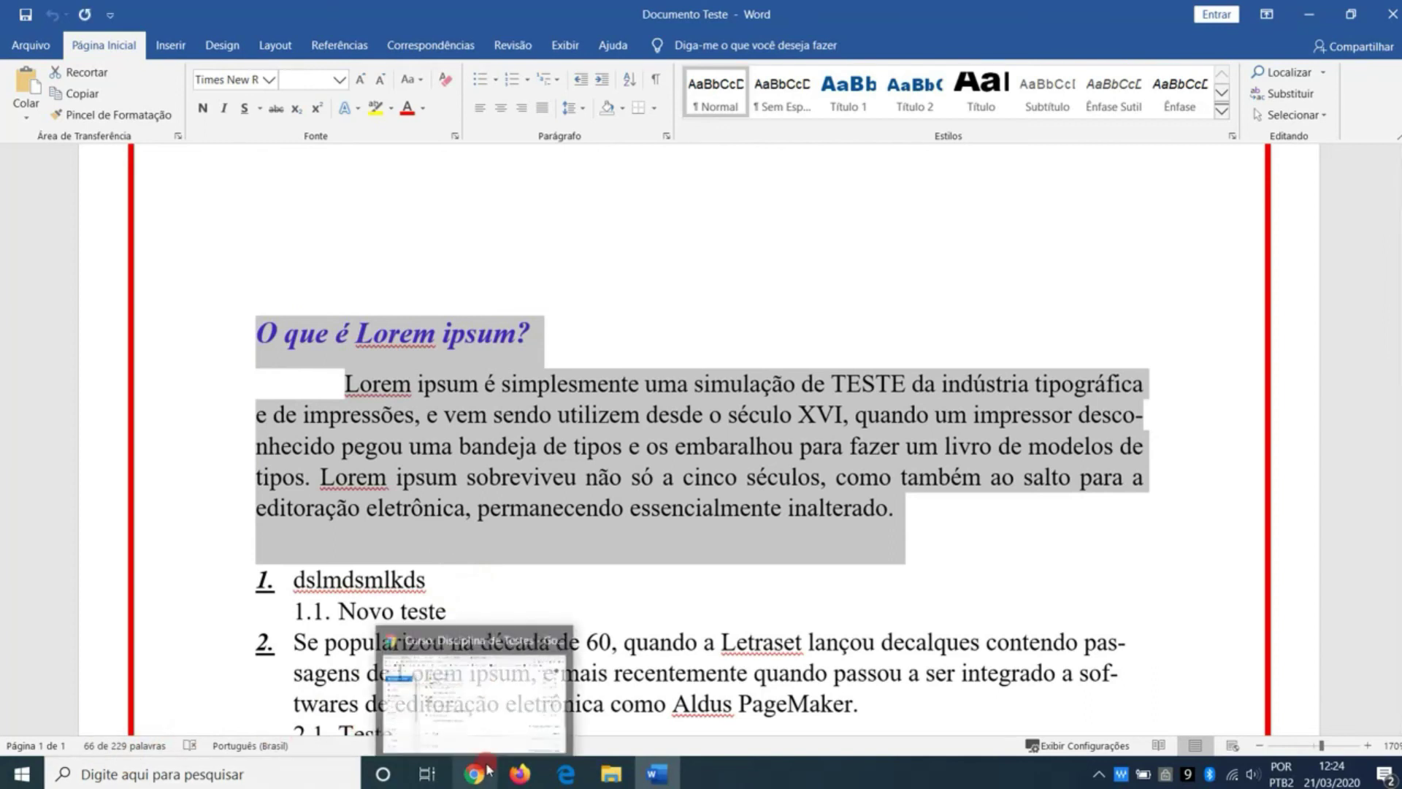
pyautogui.click(492, 744)
pyautogui.click(520, 778)
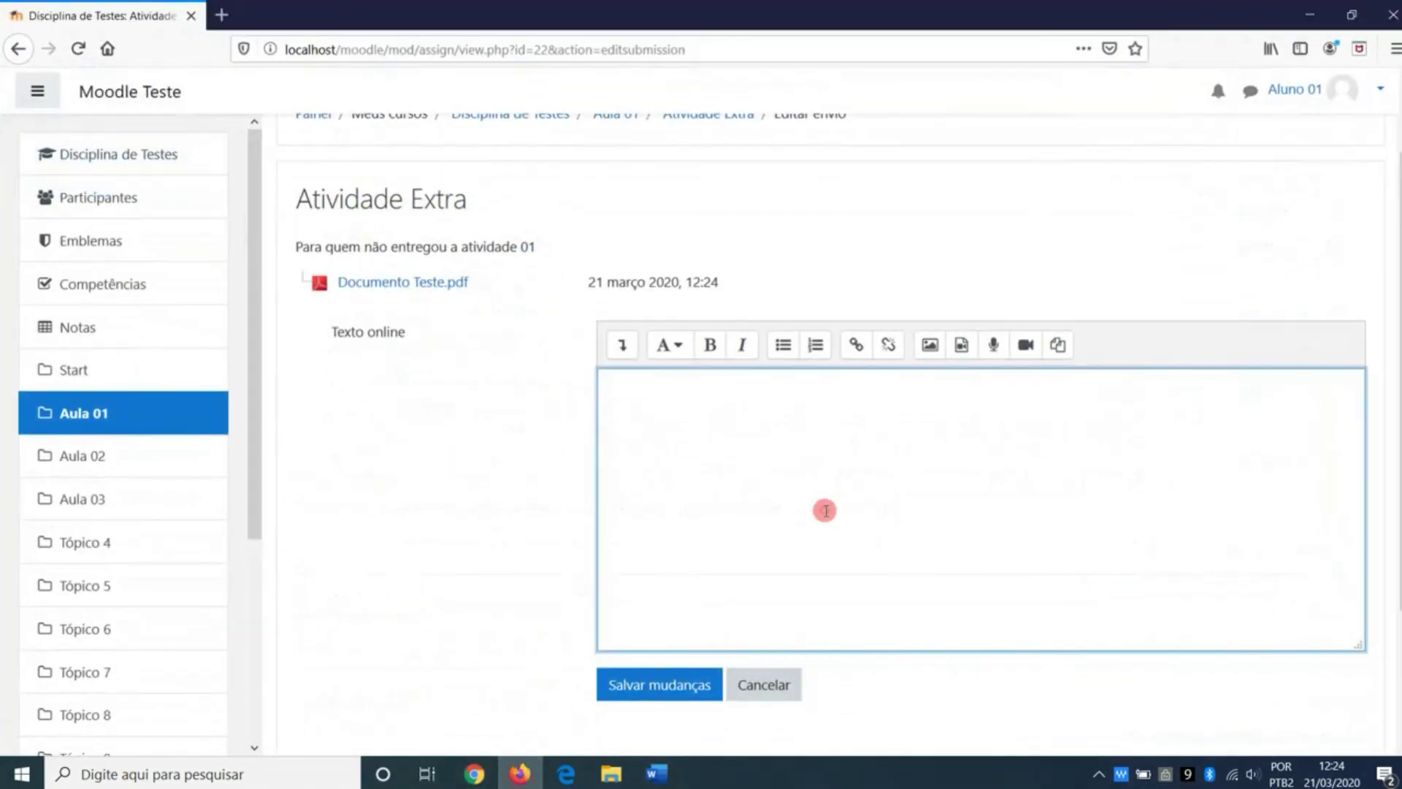
pyautogui.hotkey('ctrl', 'v')
# Step: Duplicate the Lorem ipsum paragraph below the original and save the submission
pyautogui.tripleClick(993, 488)
pyautogui.hotkey('ctrl', 'c')
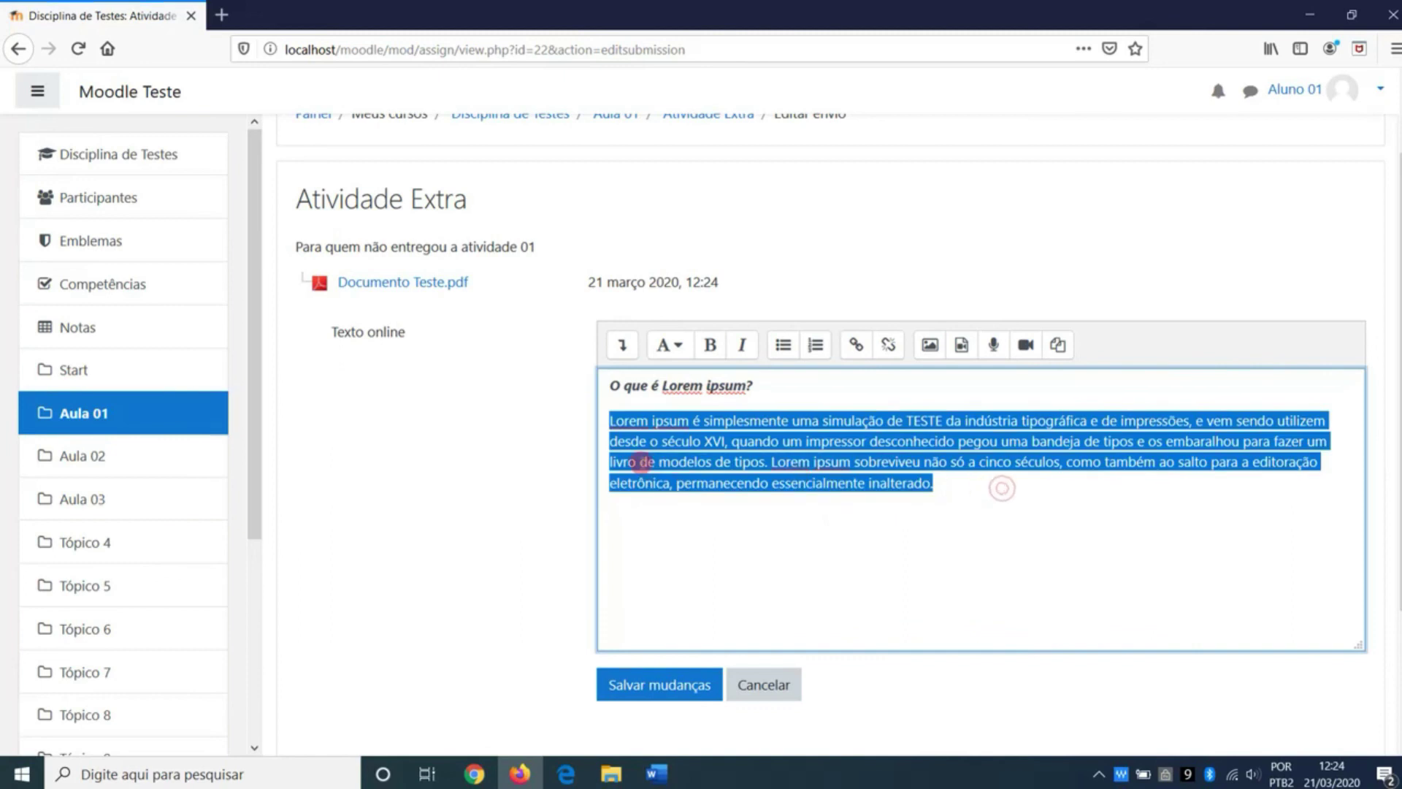
pyautogui.click(1021, 492)
pyautogui.hotkey('ctrl', 'v')
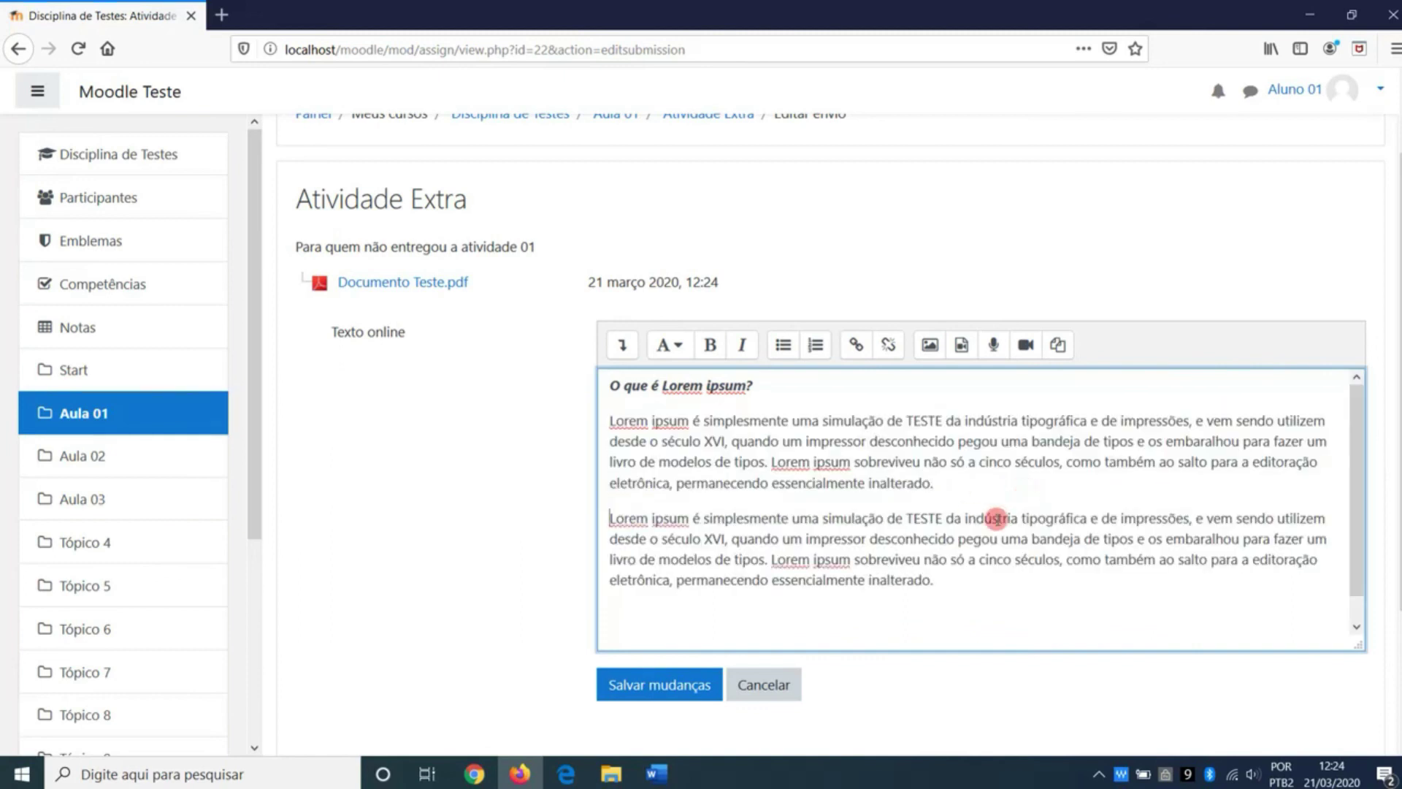
pyautogui.click(693, 677)
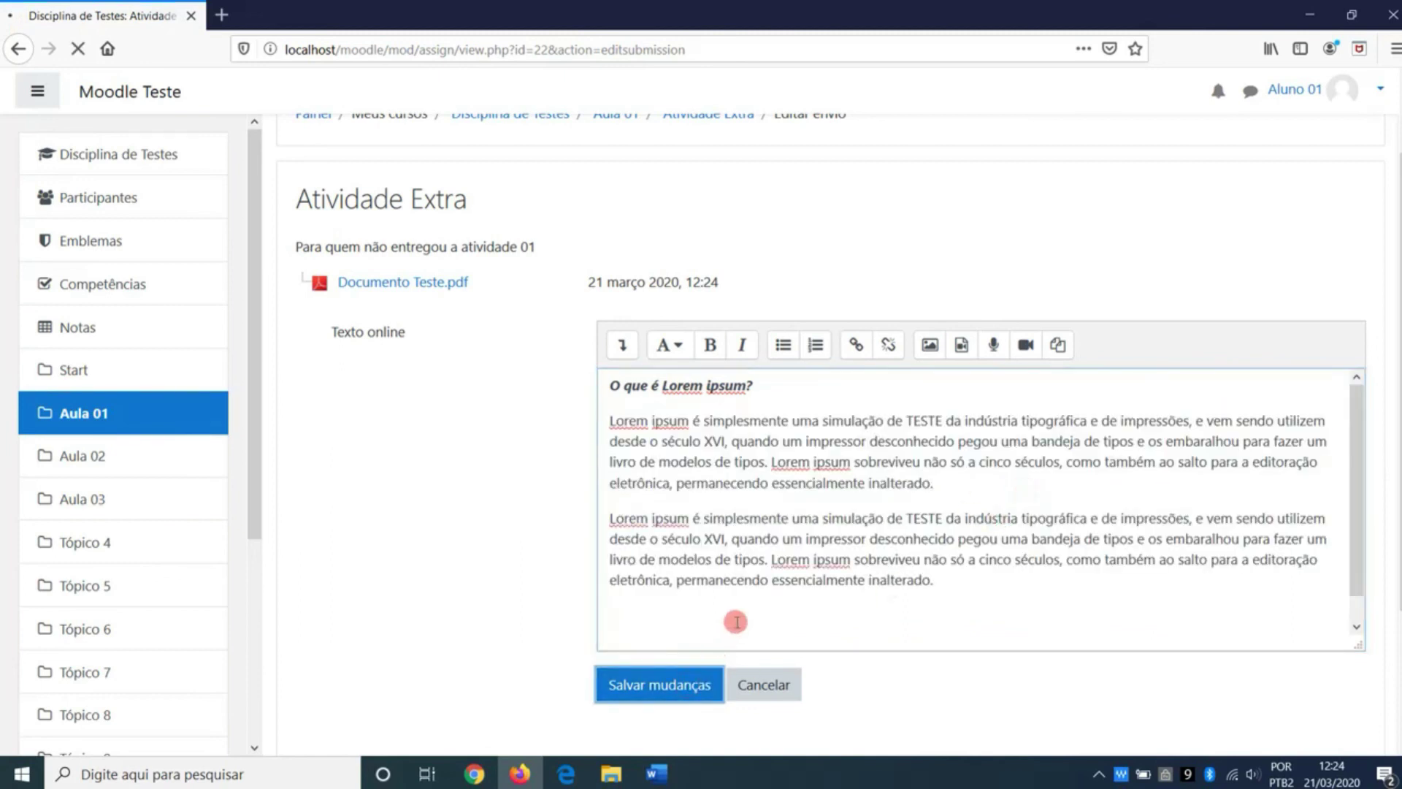
# Step: Review the submission status of Atividade Extra, including the word count and the expanded full online text
pyautogui.scroll(-1, 738, 621)
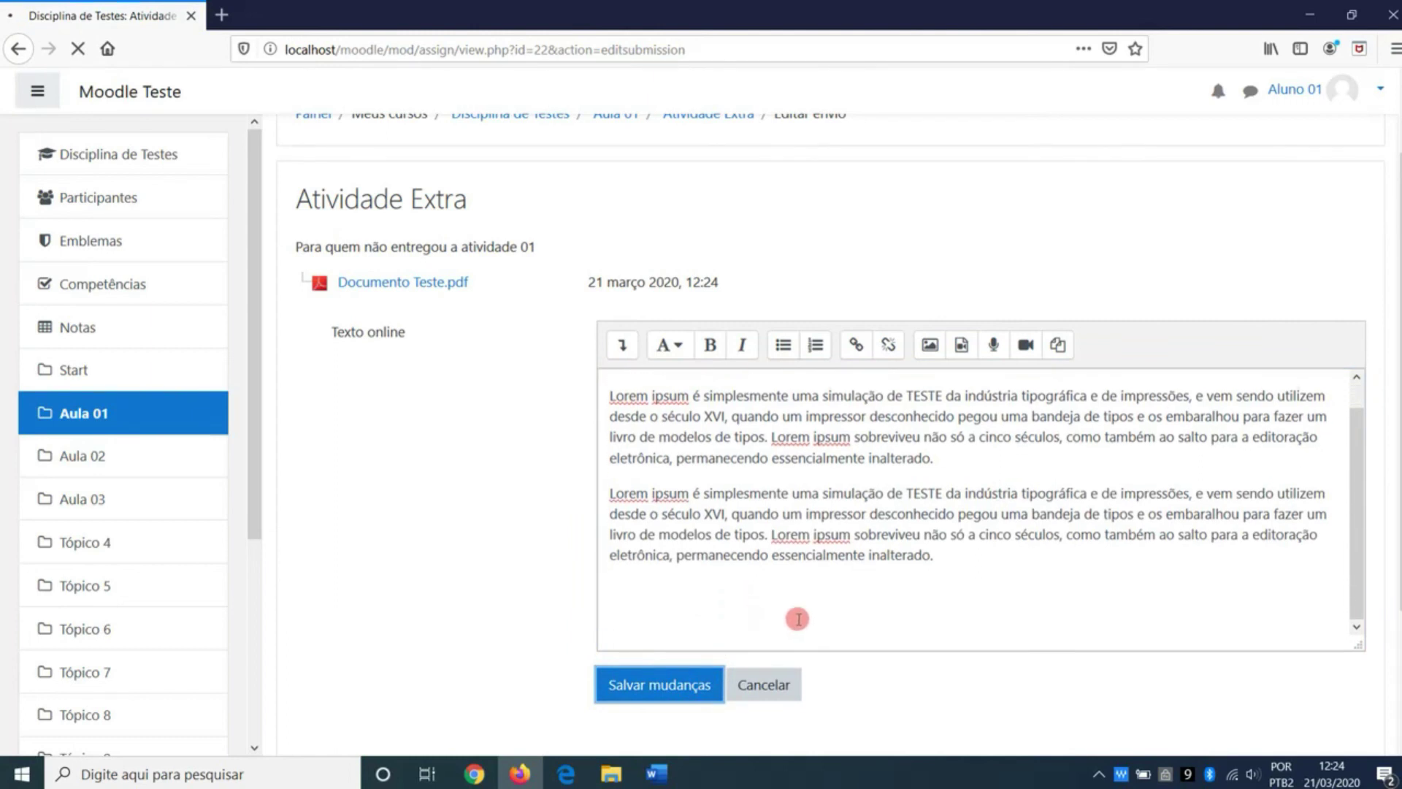
pyautogui.scroll(-3, 981, 607)
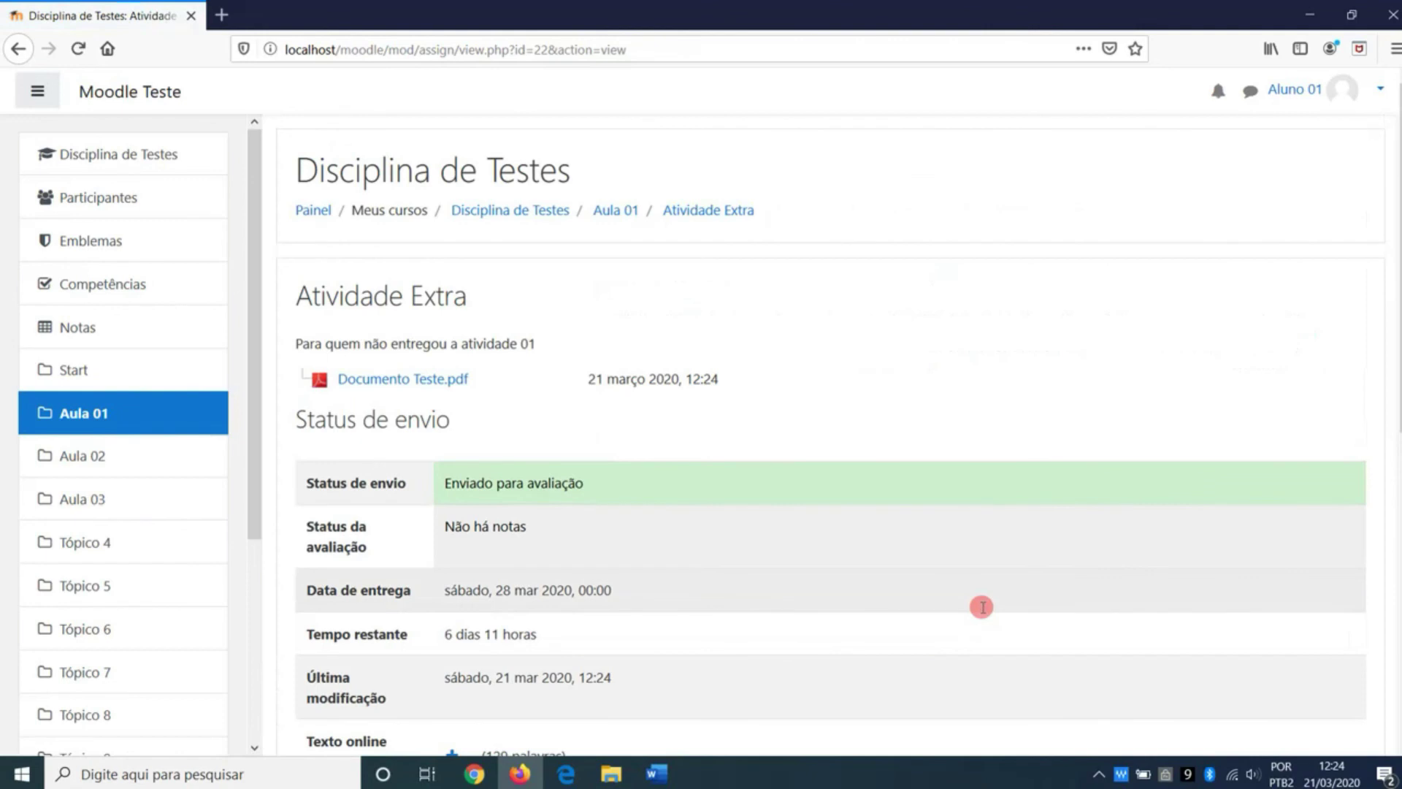
pyautogui.scroll(-5, 981, 607)
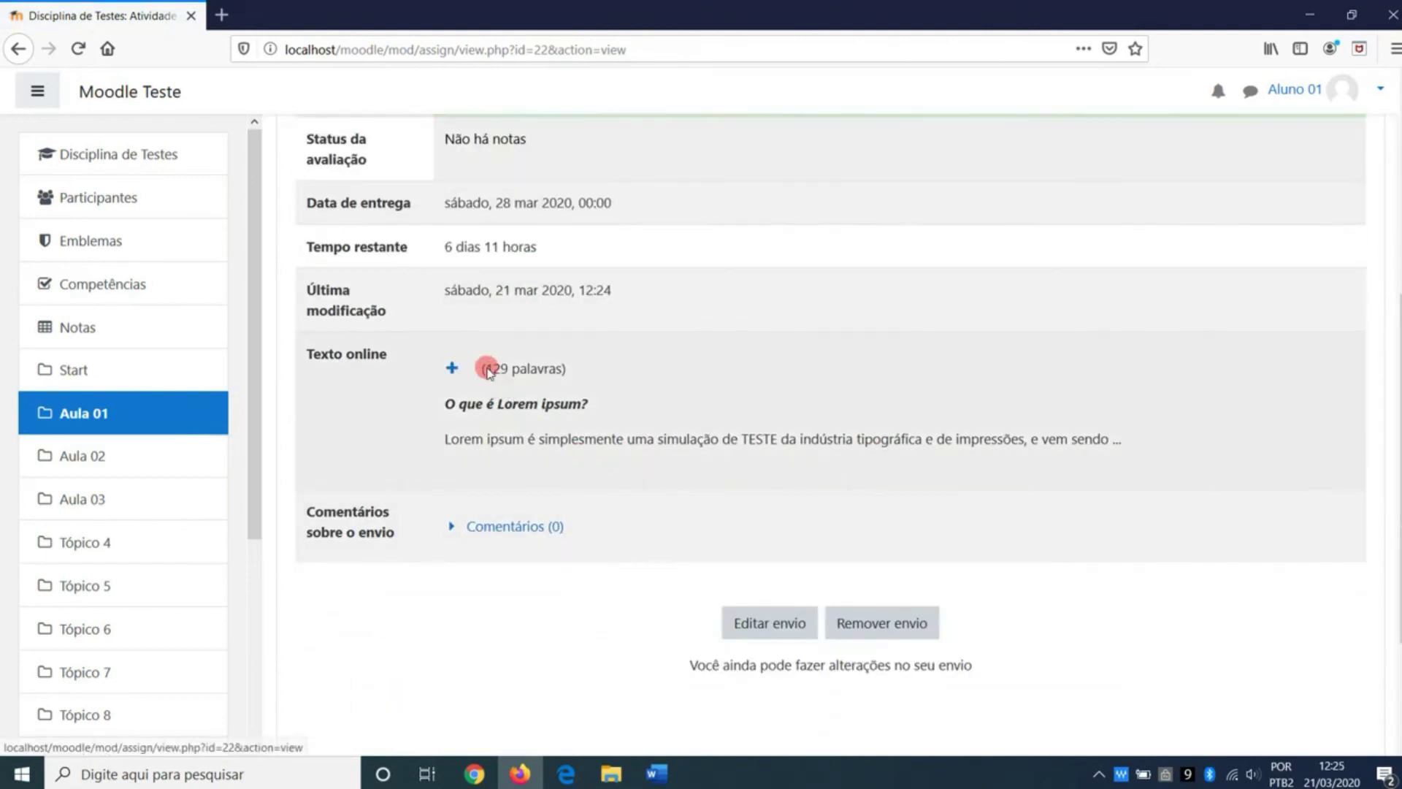
pyautogui.moveTo(482, 368); pyautogui.dragTo(570, 369)
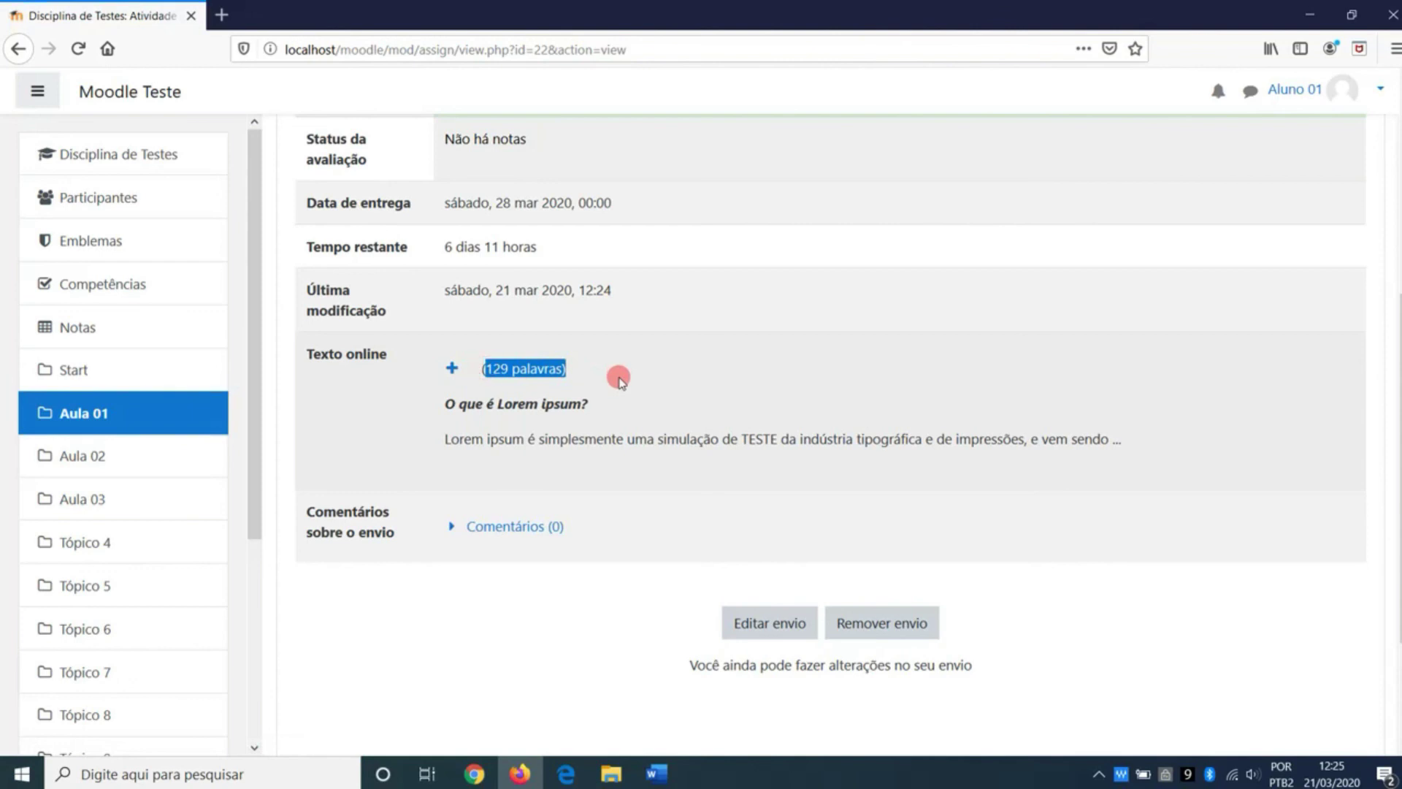
pyautogui.click(449, 371)
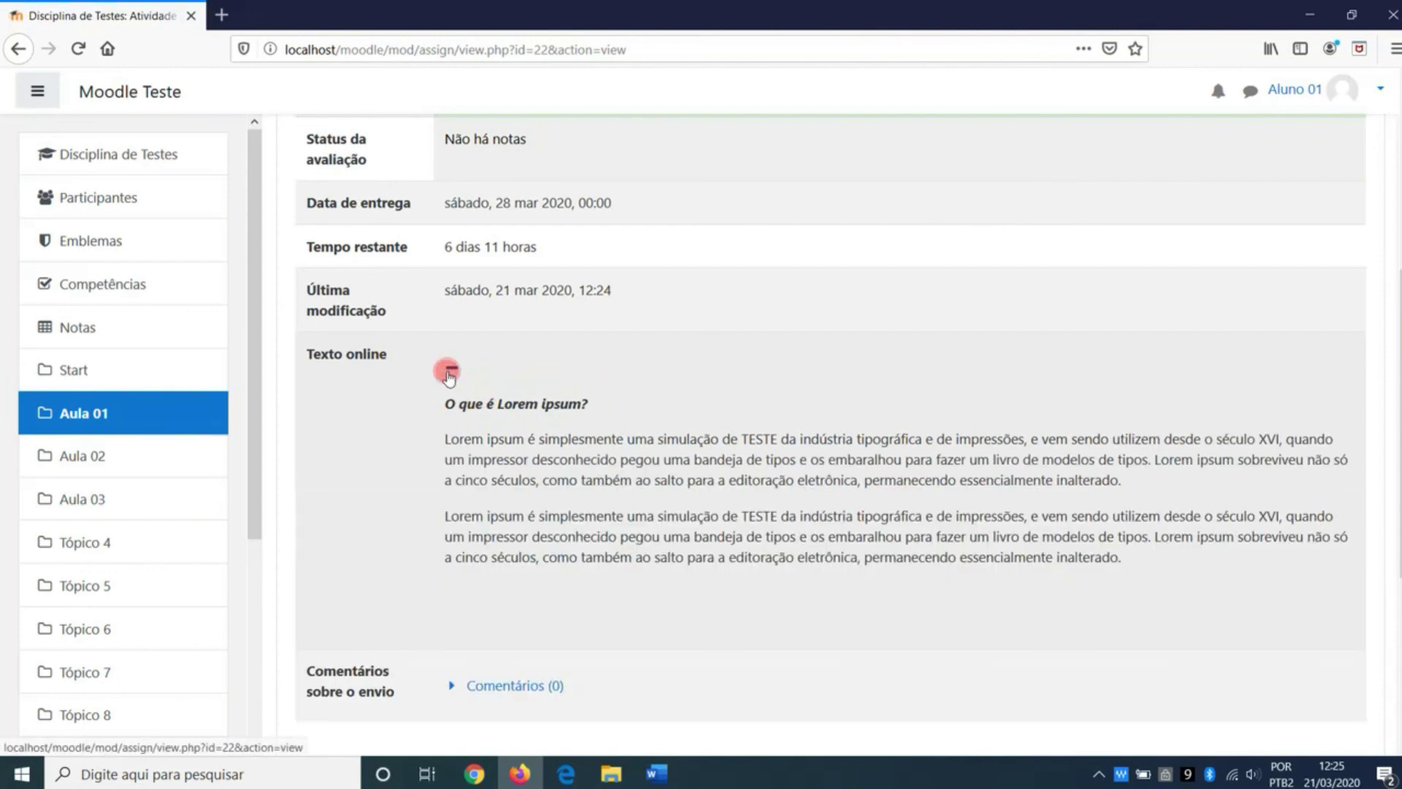
pyautogui.moveTo(441, 404); pyautogui.dragTo(824, 558)
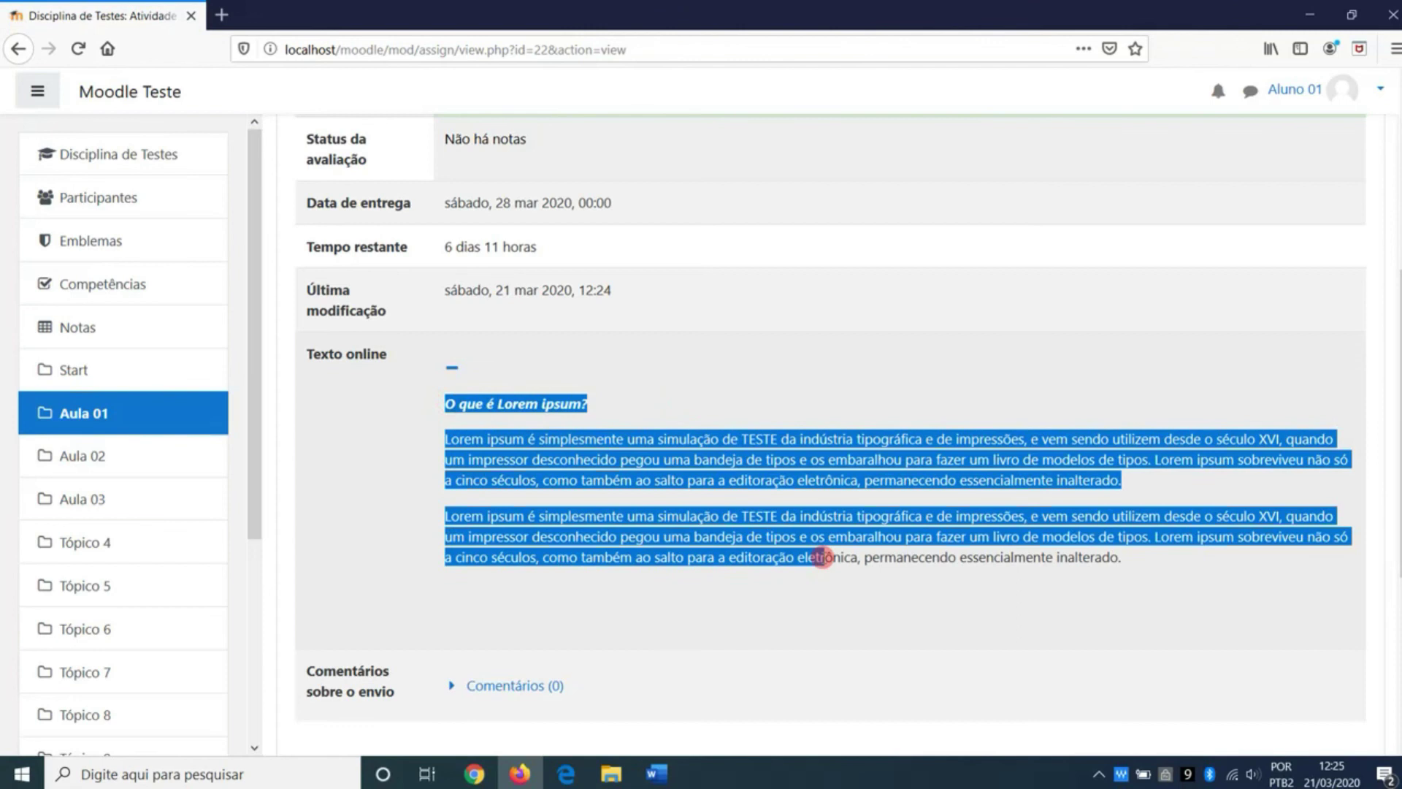
pyautogui.click(821, 561)
pyautogui.scroll(-4, 820, 557)
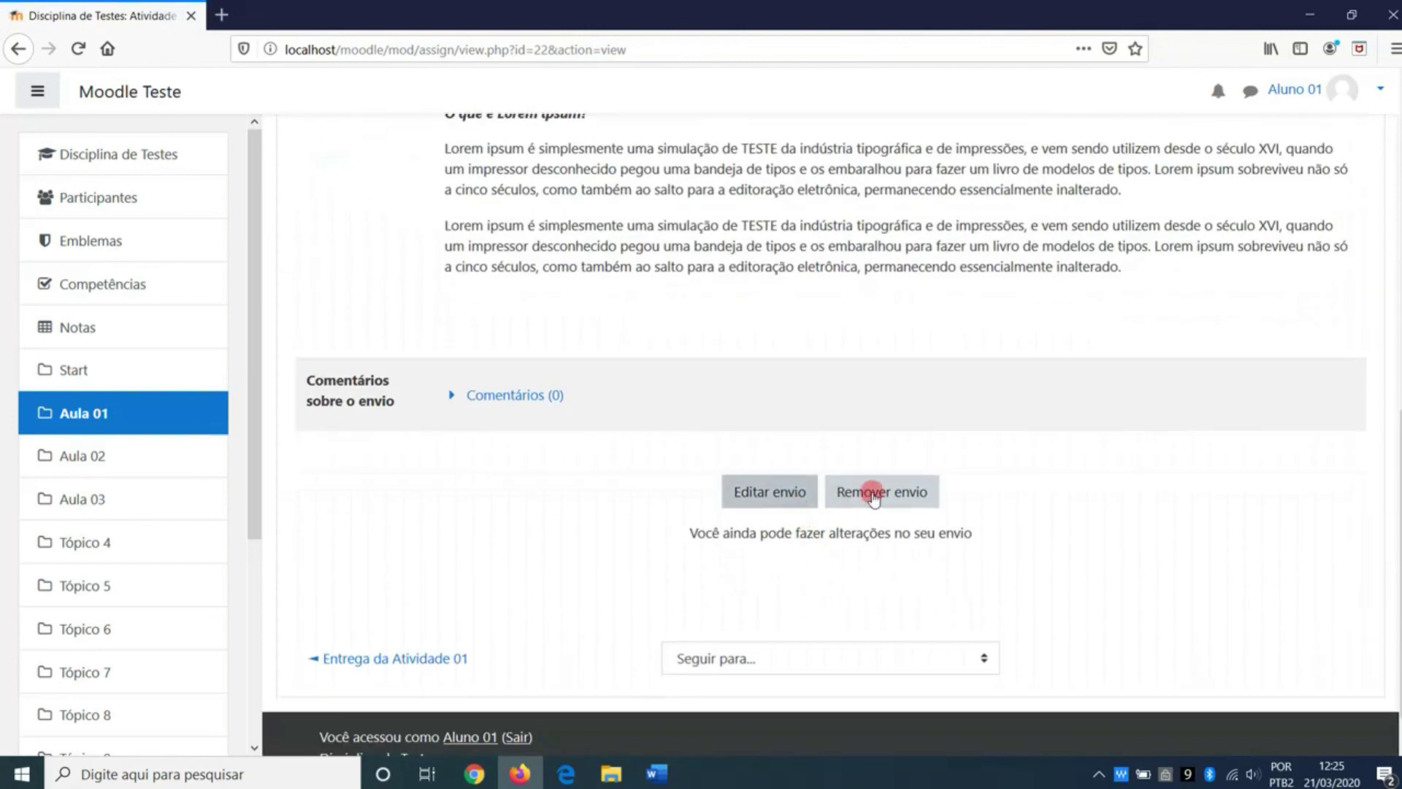
# Step: Reopen the submitted online text of Atividade Extra for editing
pyautogui.click(791, 494)
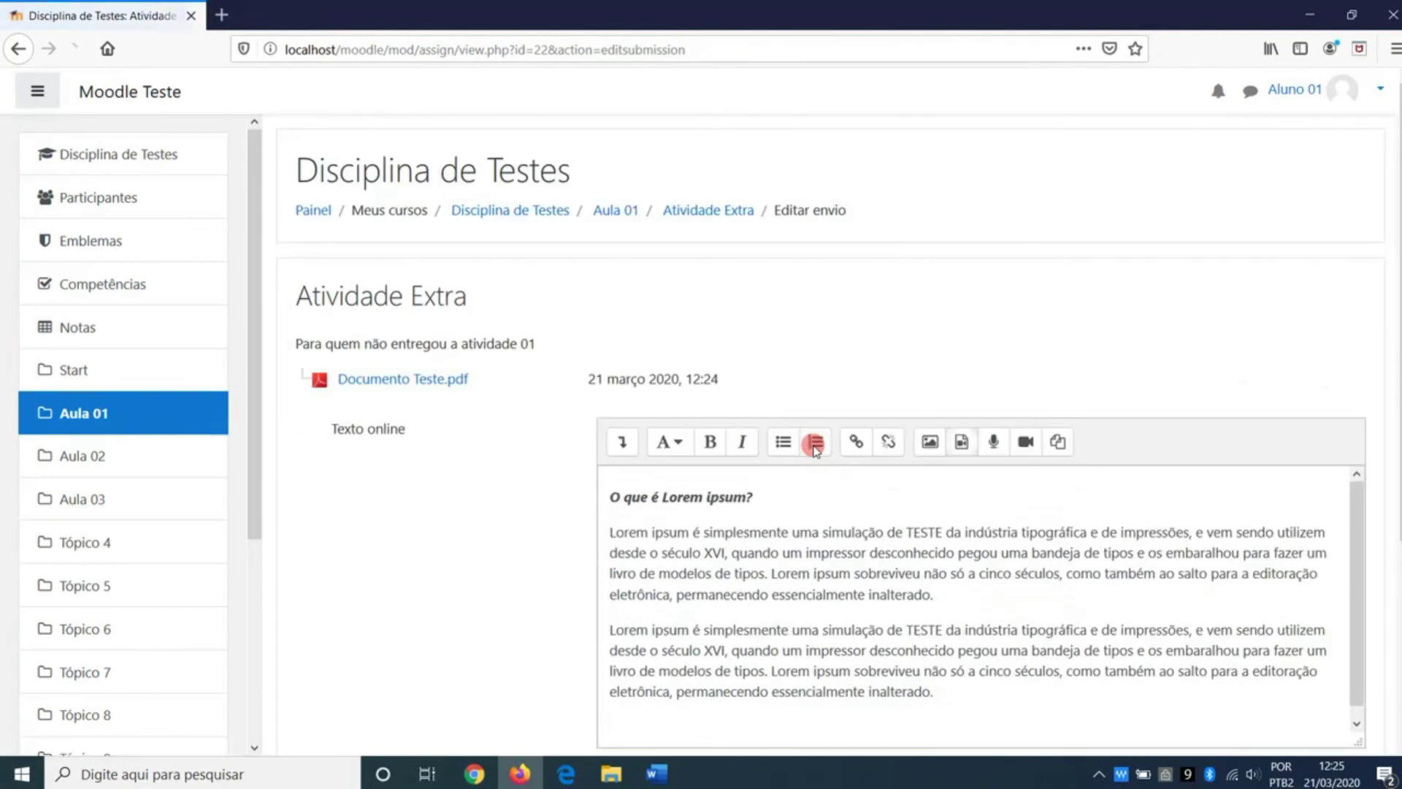
pyautogui.scroll(-2, 869, 476)
pyautogui.click(869, 476)
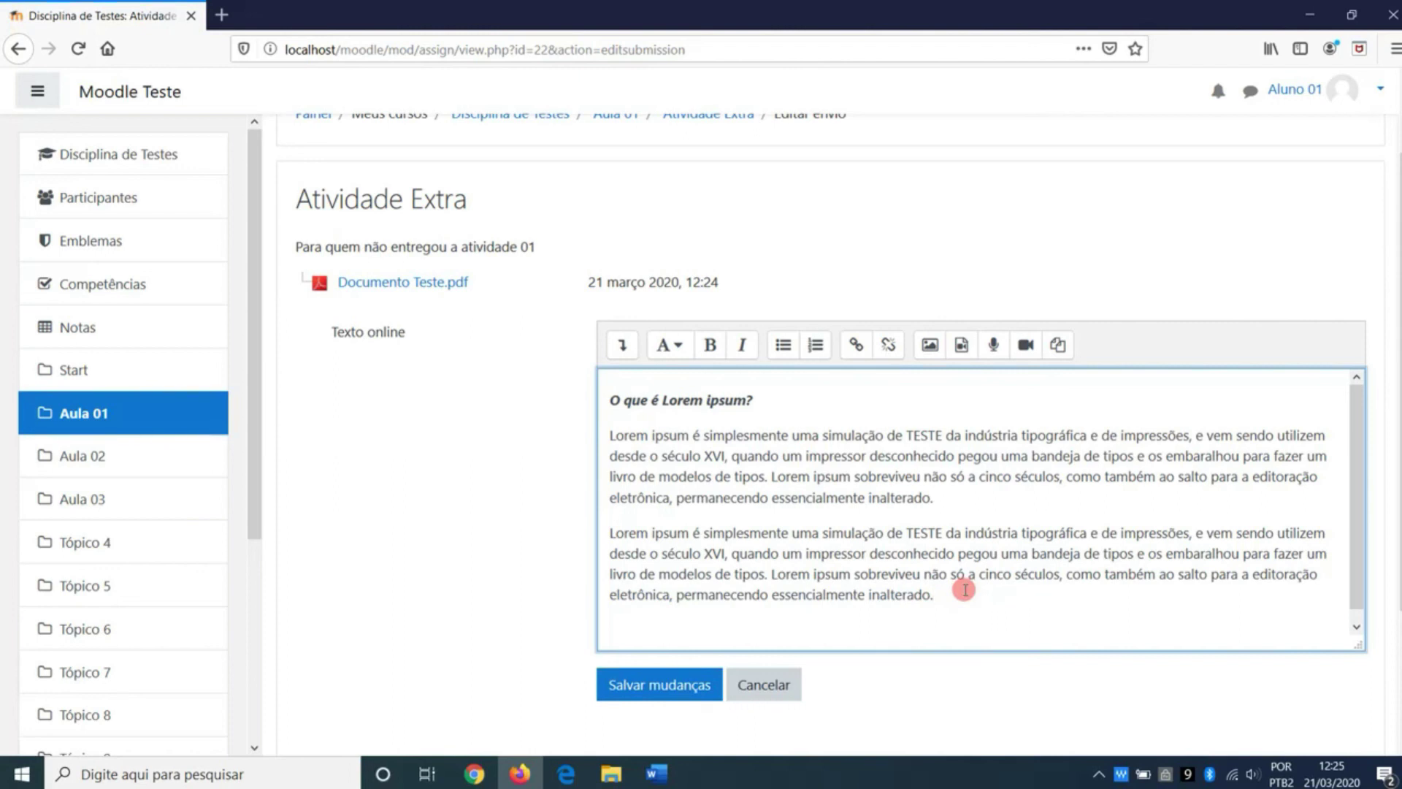
# Step: Switch to the teacher's session in Chrome, open Atividade Extra and display the grading table with all submissions
pyautogui.click(475, 773)
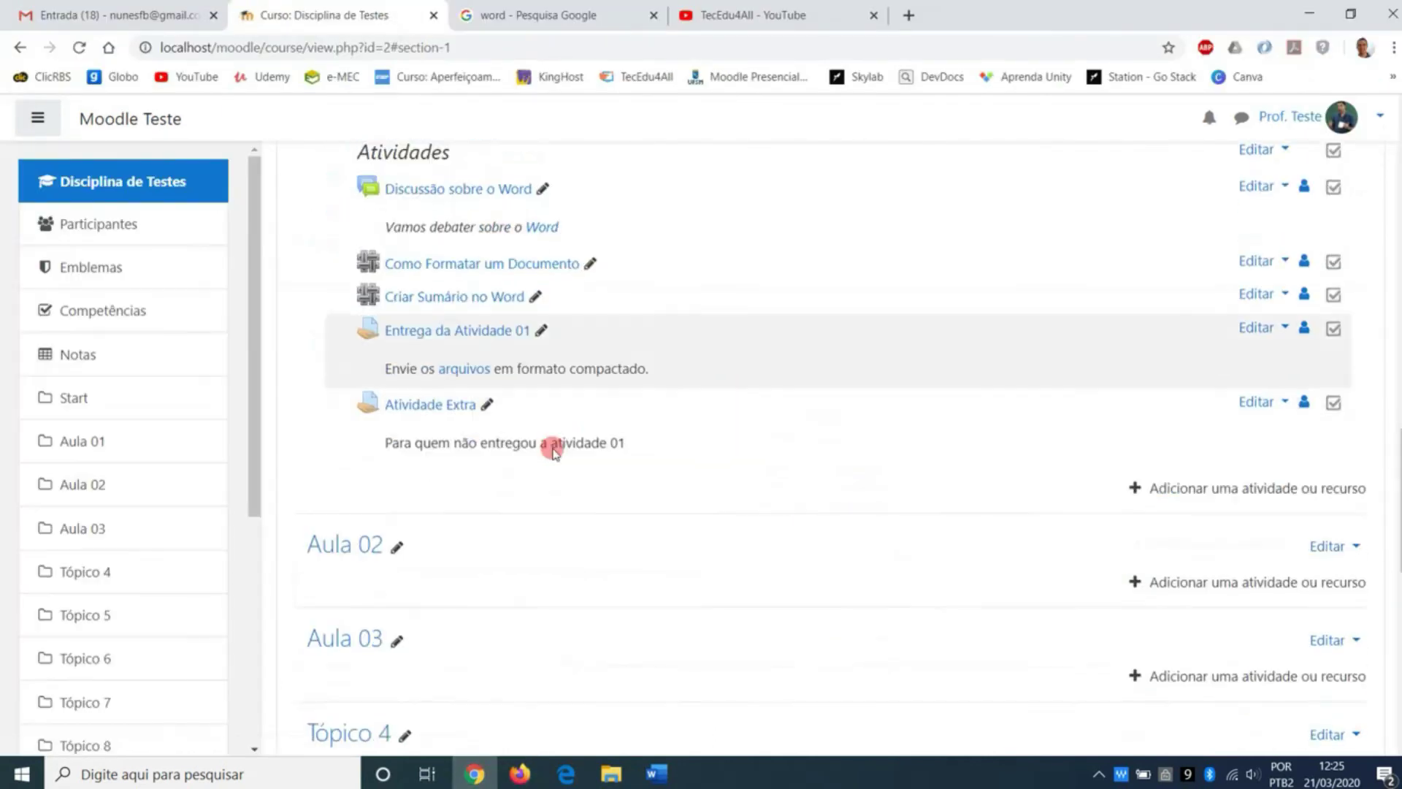
pyautogui.click(423, 460)
pyautogui.scroll(-5, 727, 457)
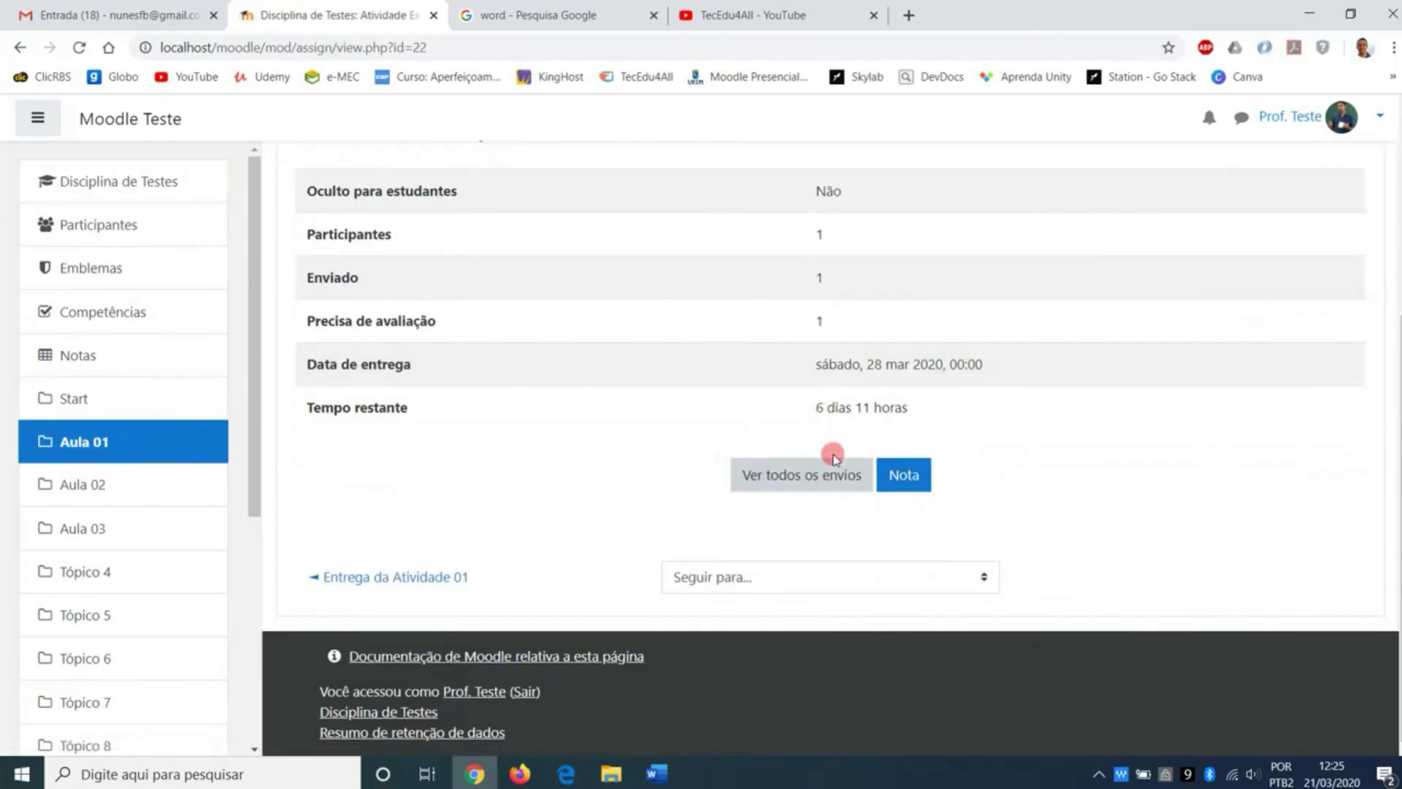
pyautogui.scroll(5, 713, 445)
pyautogui.scroll(-5, 830, 485)
pyautogui.click(829, 484)
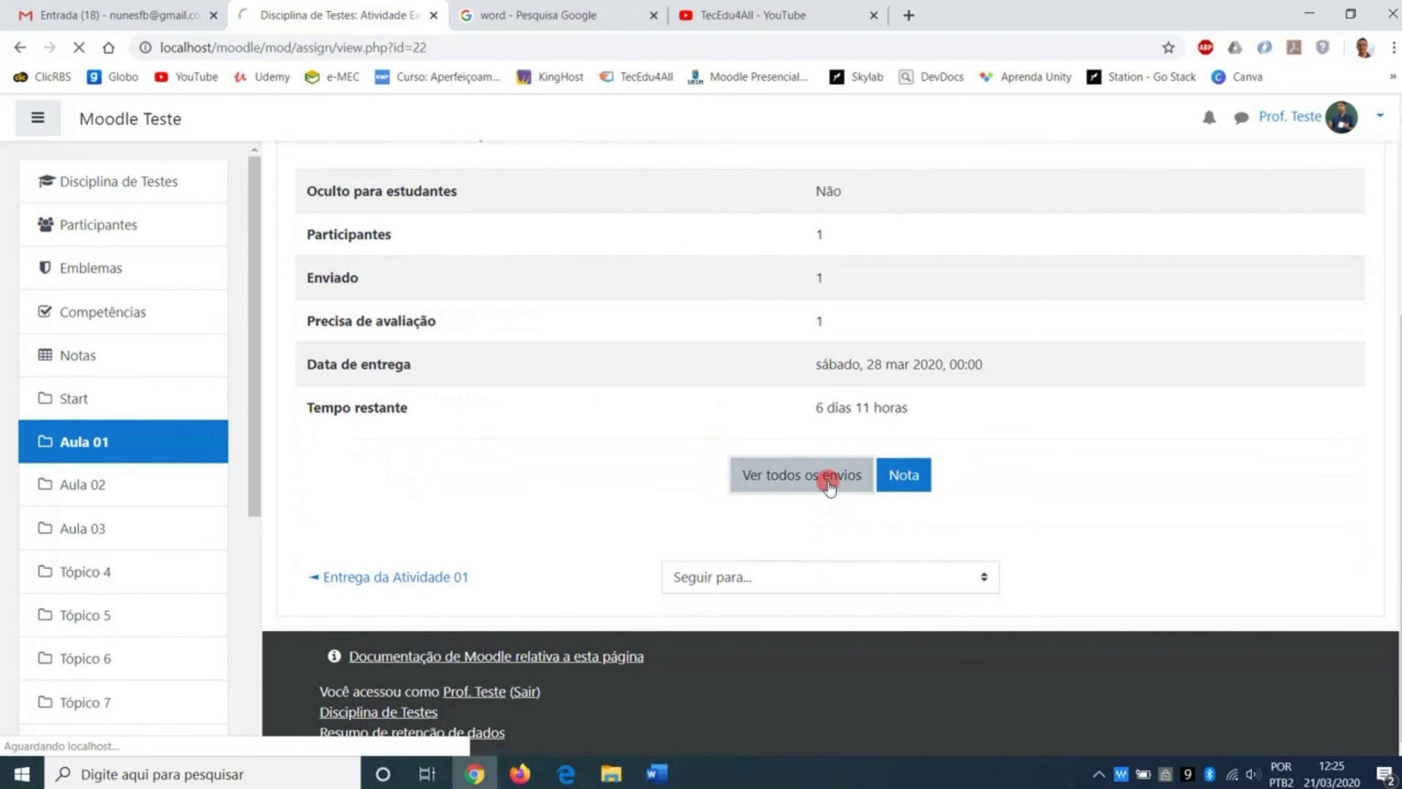
pyautogui.scroll(-1, 829, 487)
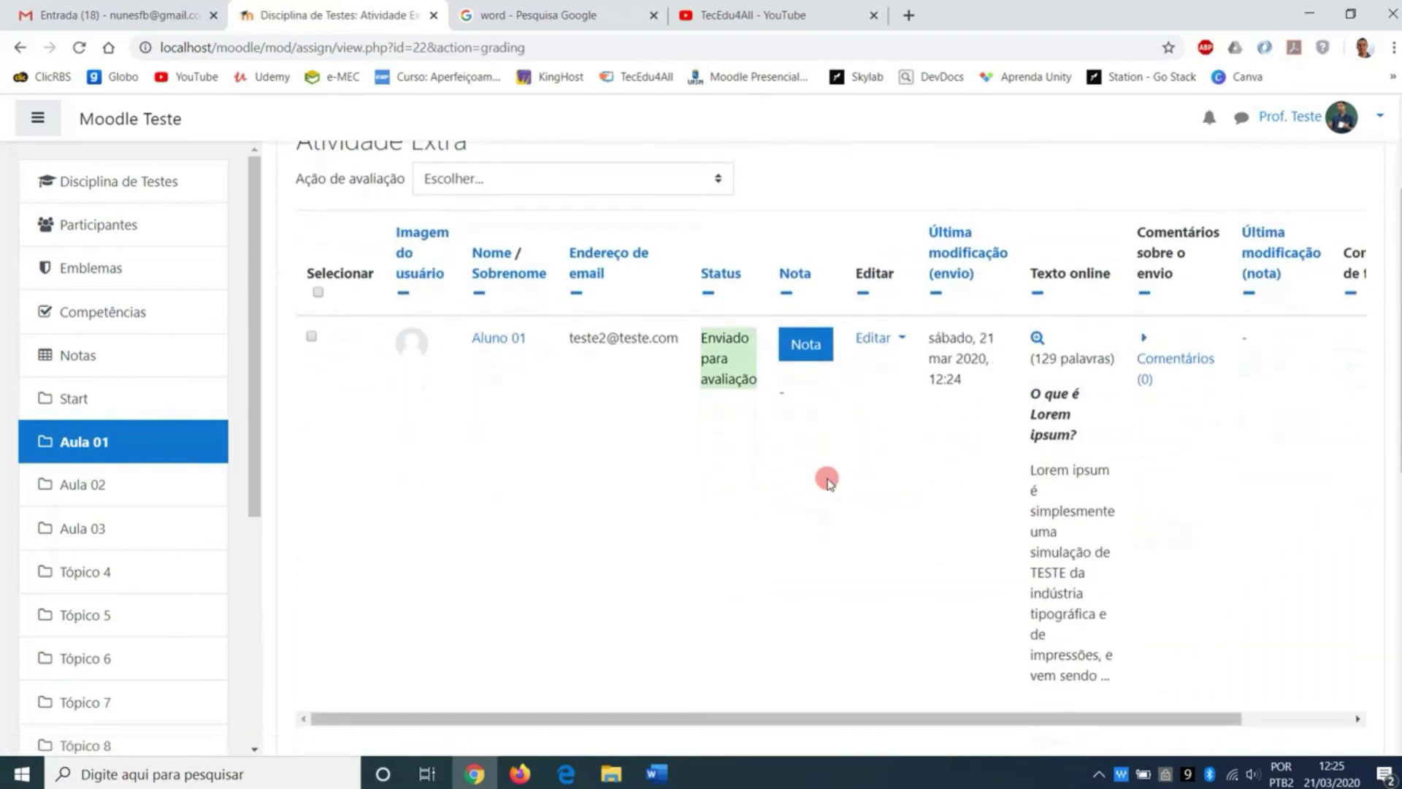
pyautogui.moveTo(979, 717); pyautogui.dragTo(1105, 716)
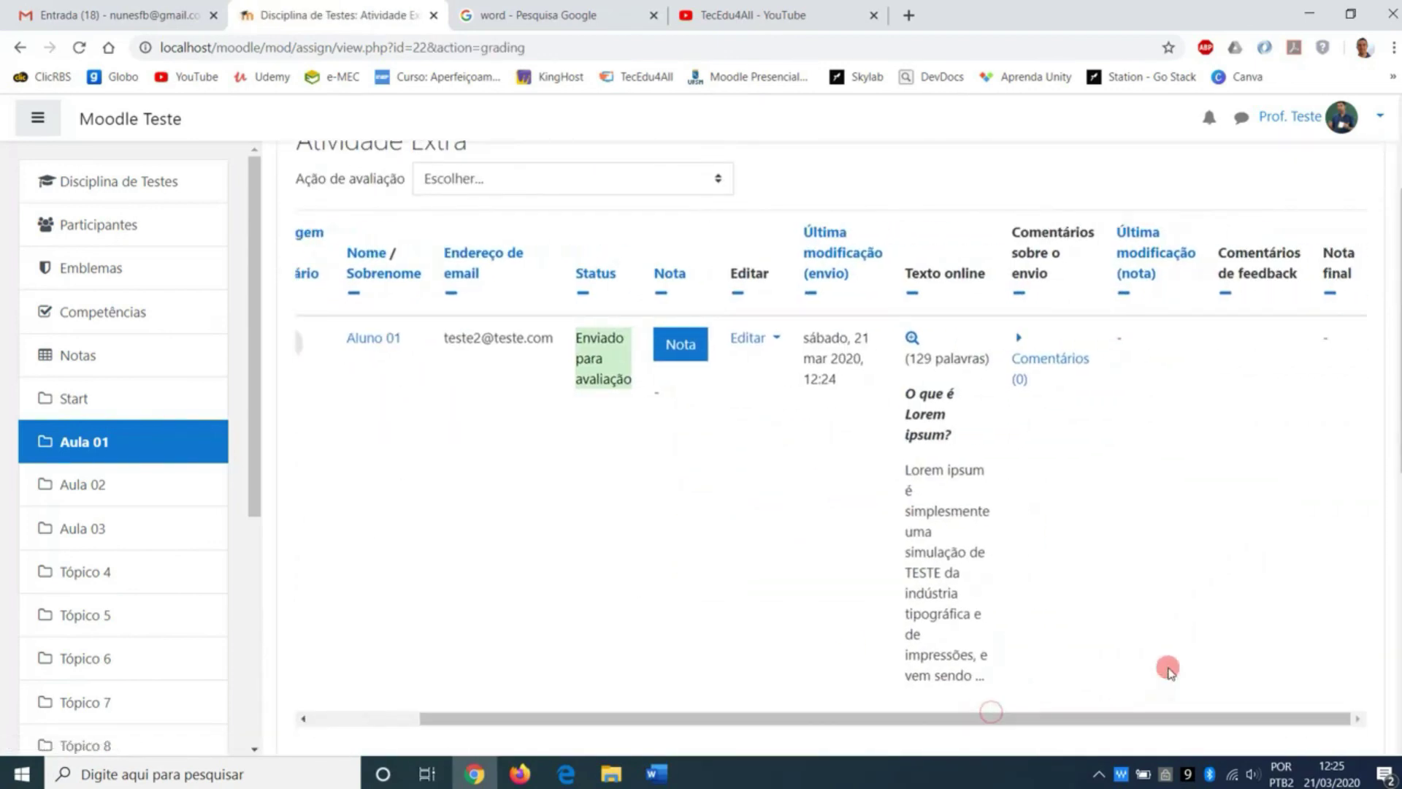
# Step: View the full online text submitted by the student, and return to the grading table
pyautogui.click(541, 779)
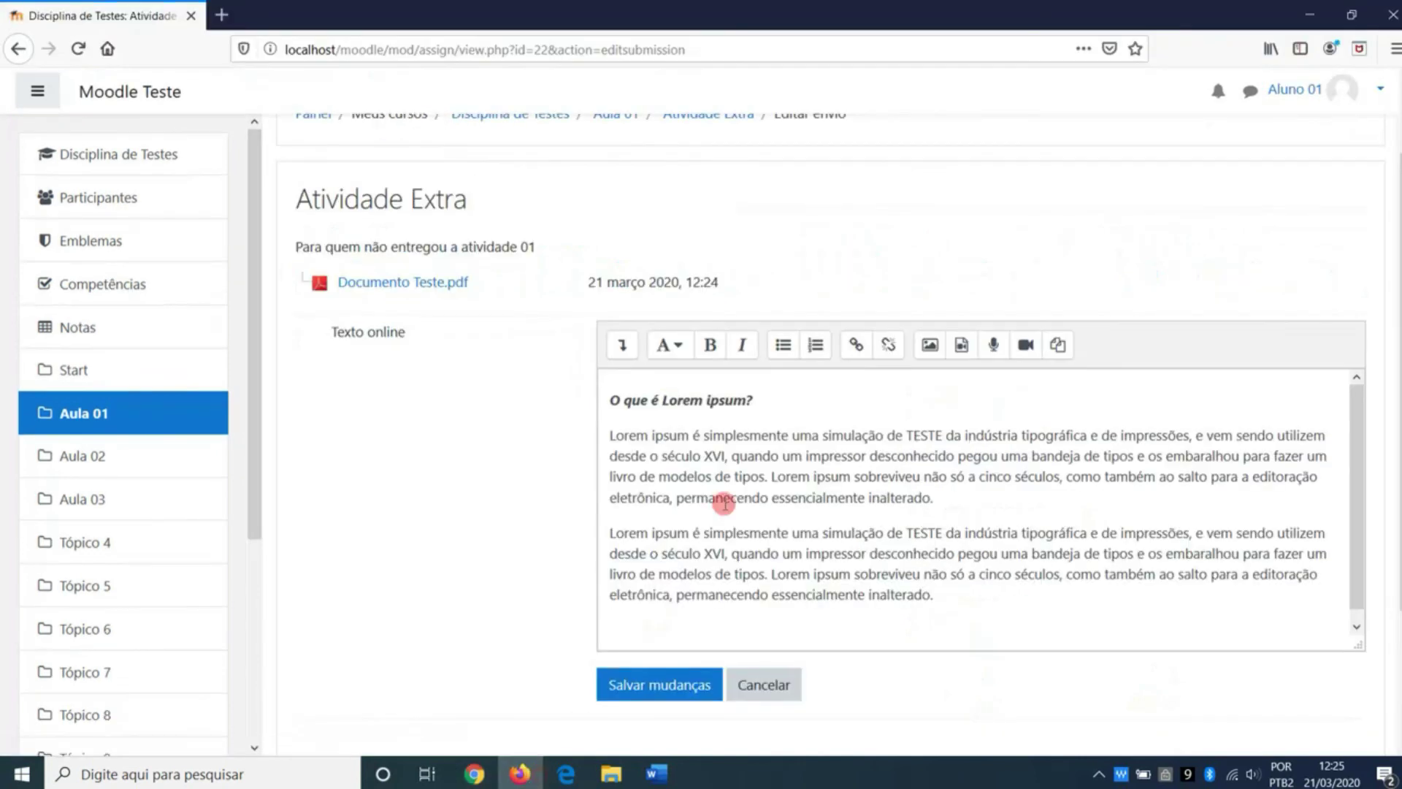
pyautogui.hotkey('alt', 'Tab')
pyautogui.click(912, 338)
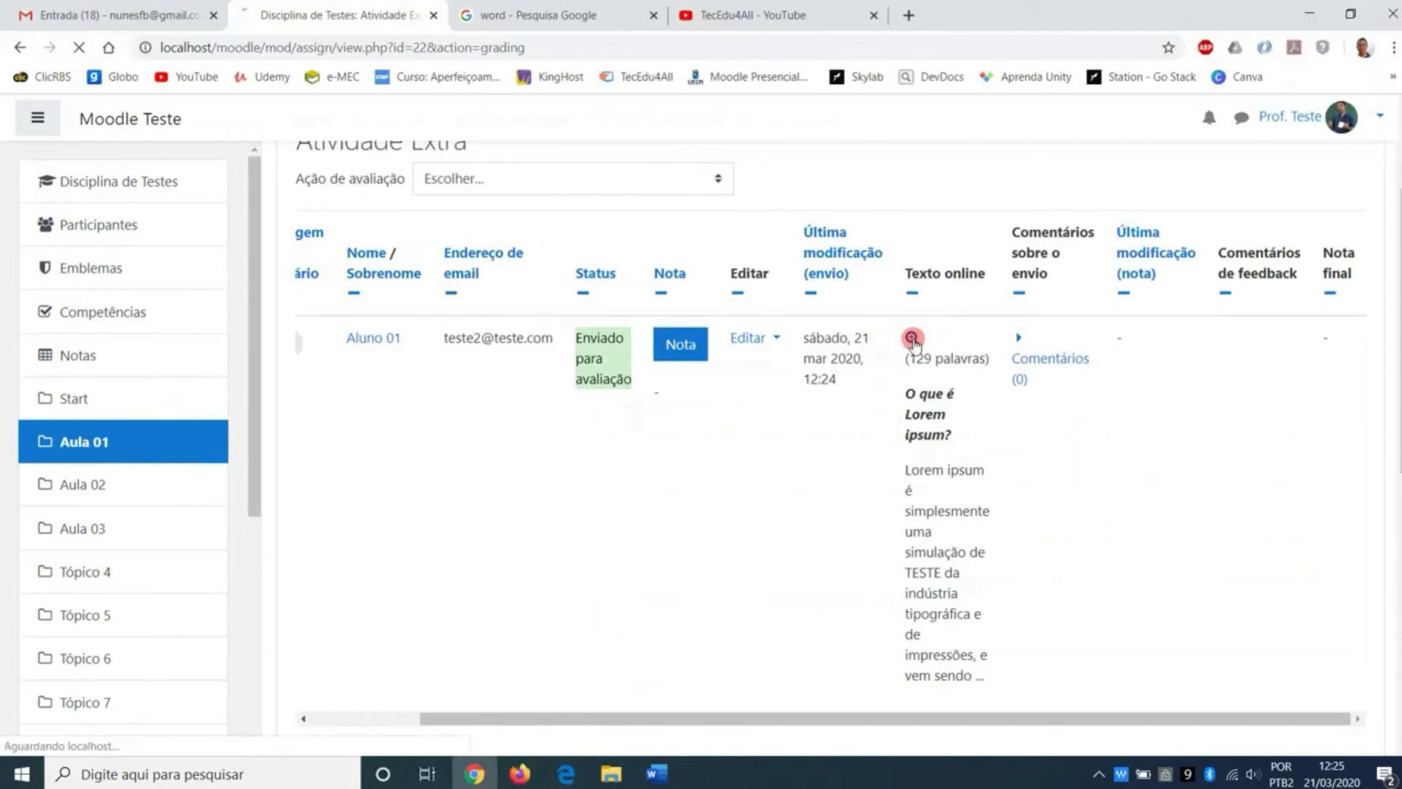
pyautogui.scroll(-4, 445, 409)
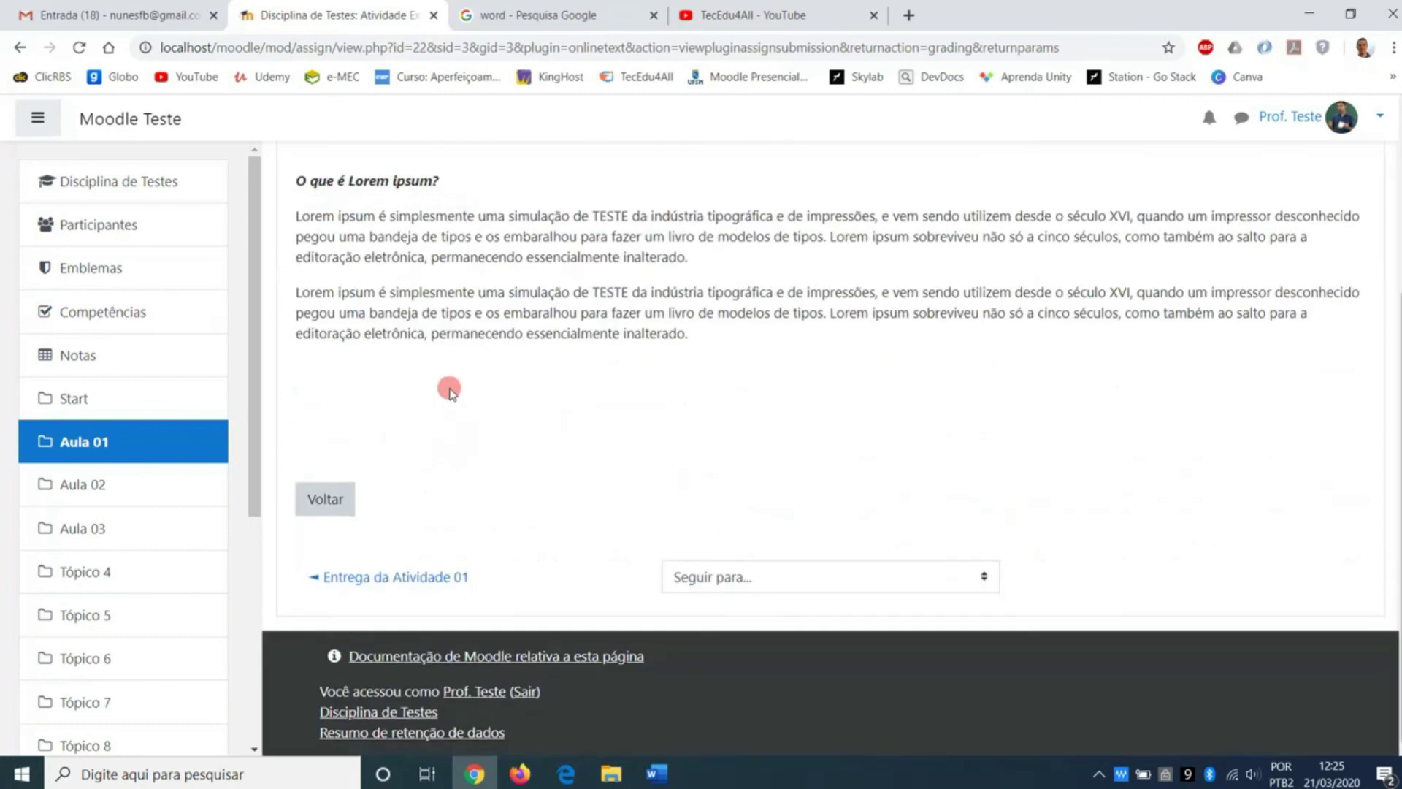
pyautogui.click(325, 499)
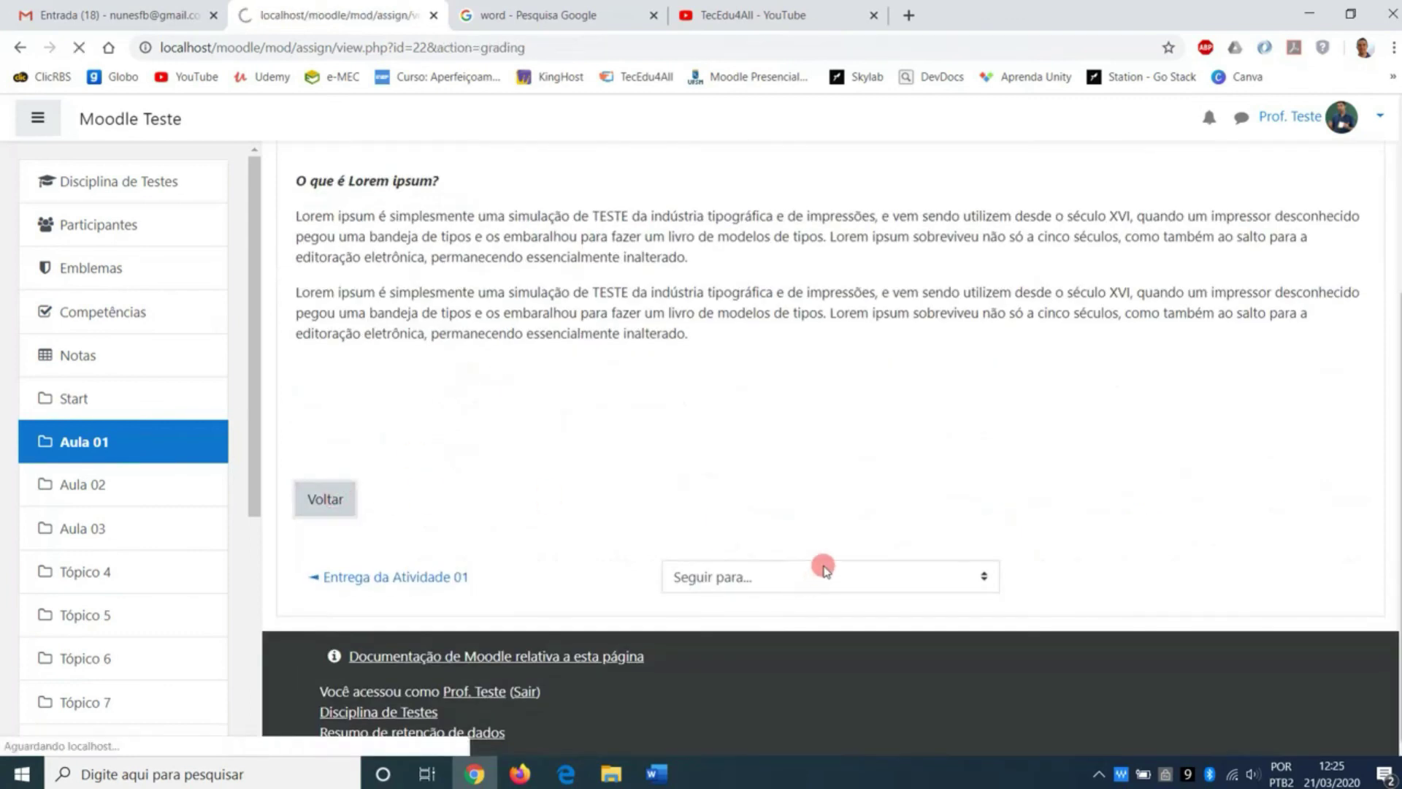
# Step: Add and save the submission comment "Escreva mais texto" for the student's entry in the grading table
pyautogui.scroll(-6, 832, 657)
pyautogui.scroll(5, 1032, 623)
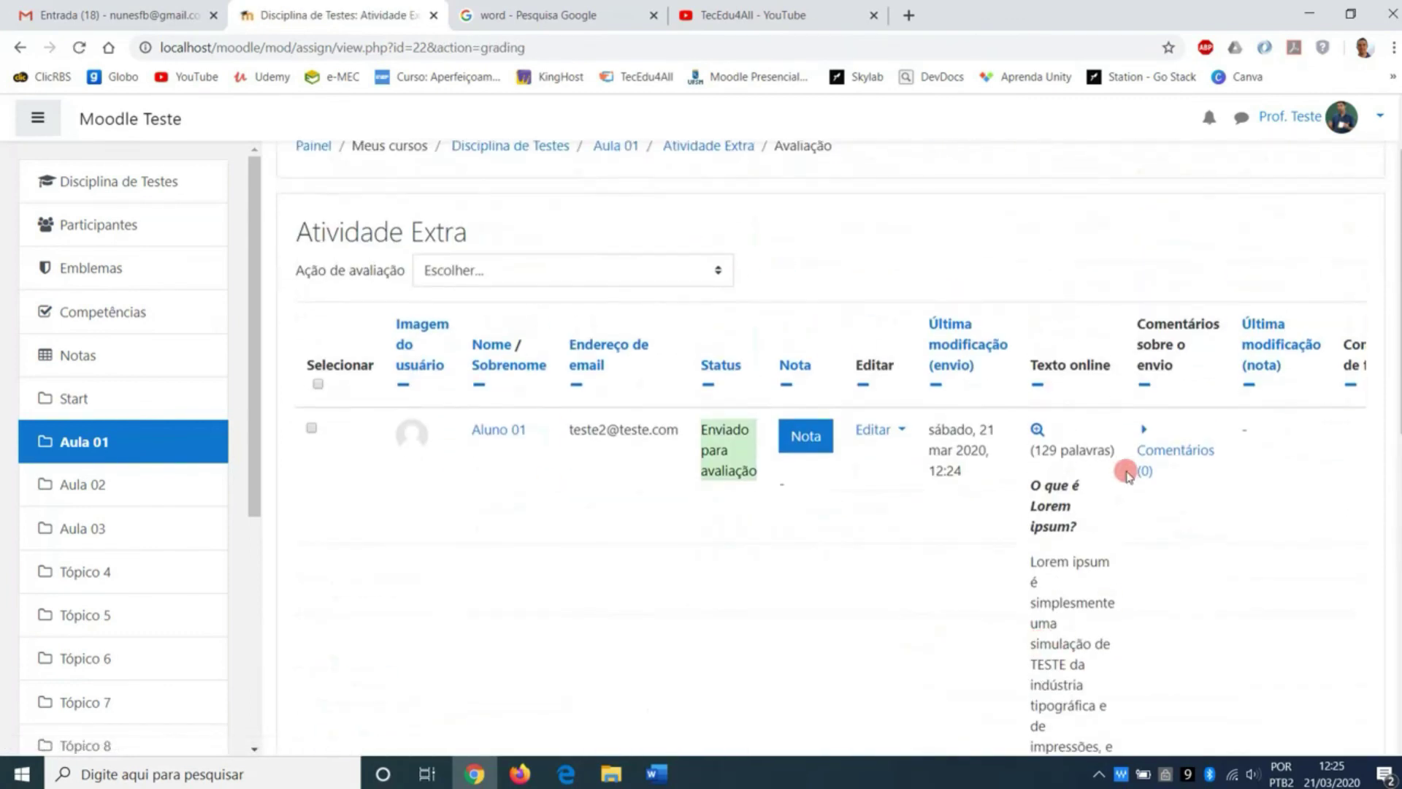
pyautogui.click(1161, 465)
pyautogui.scroll(-1, 1153, 447)
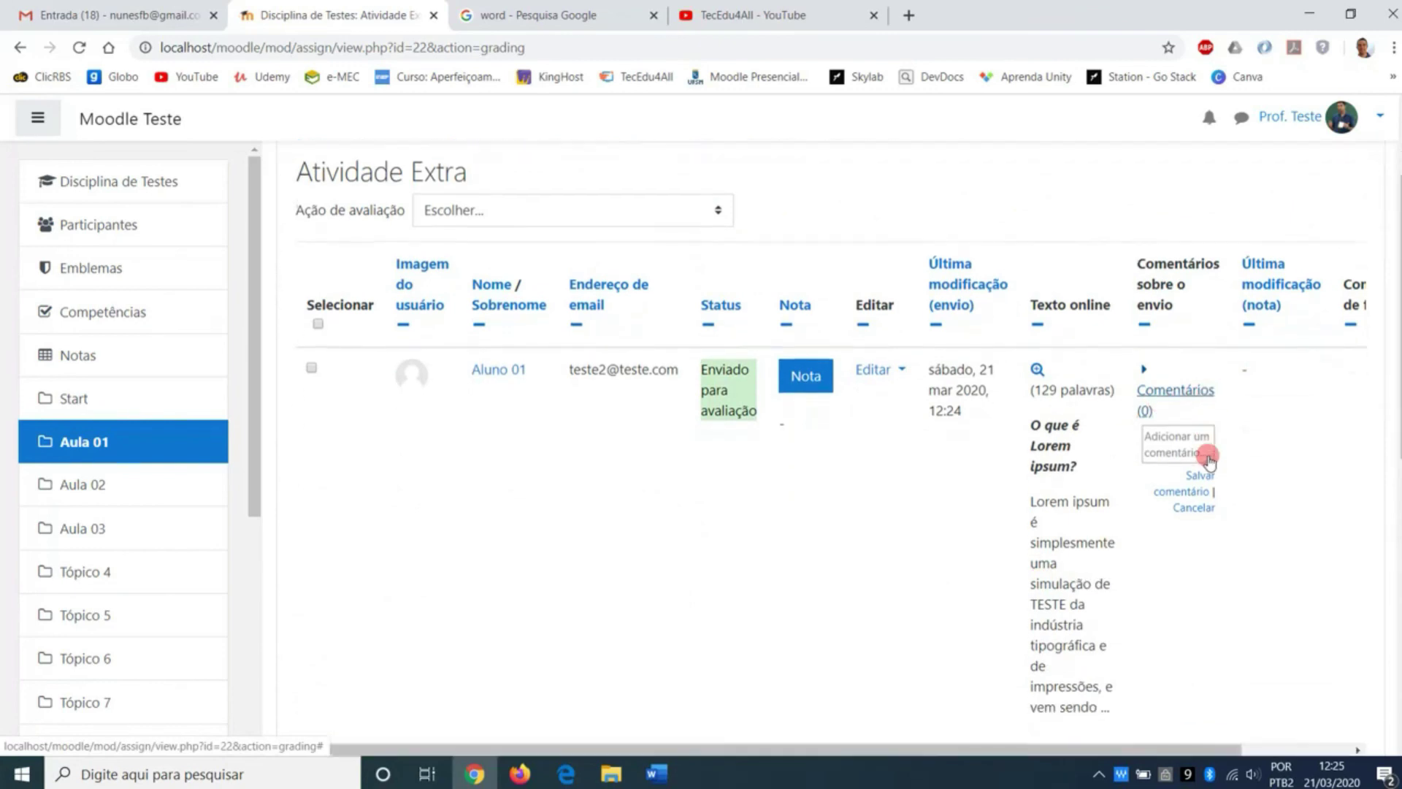
pyautogui.click(1193, 418)
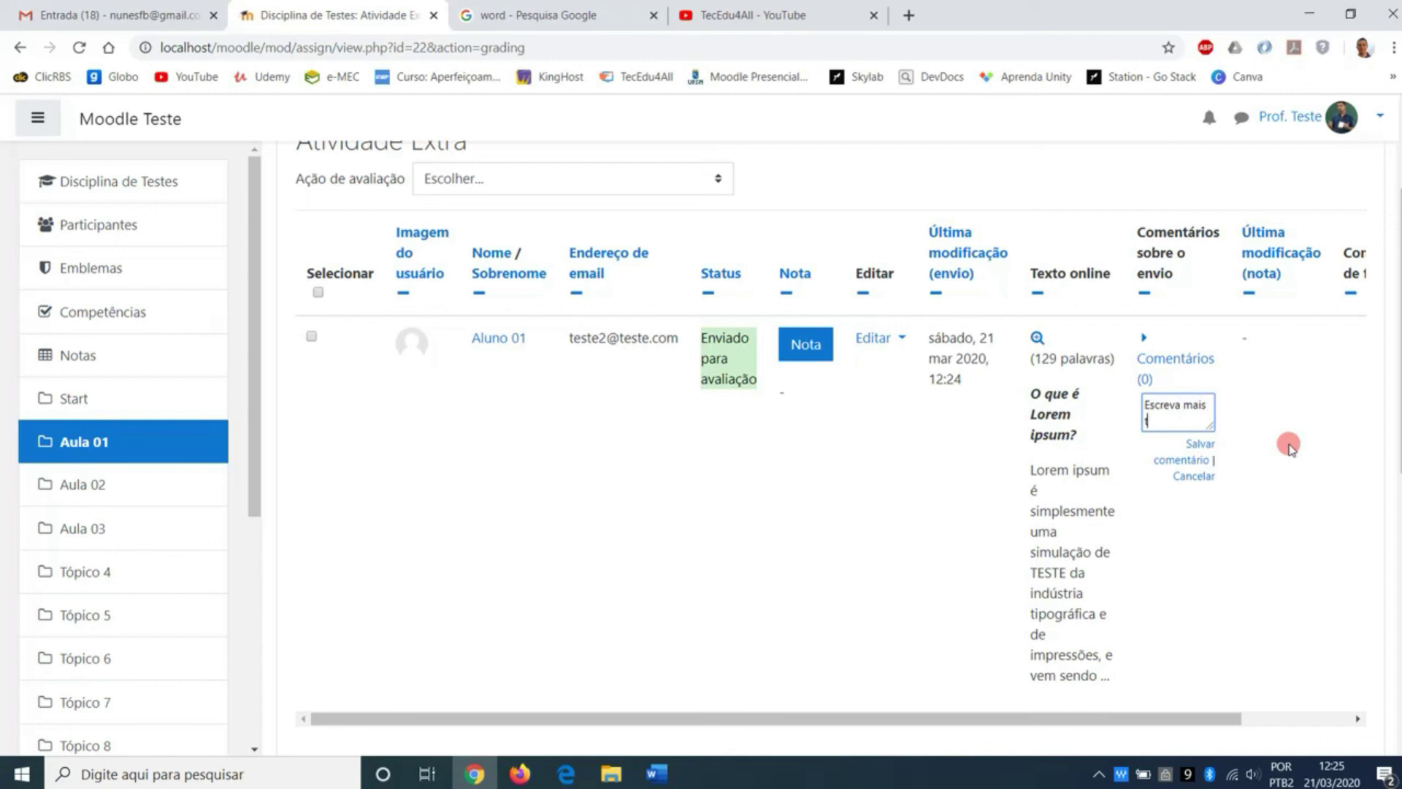
pyautogui.click(1203, 445)
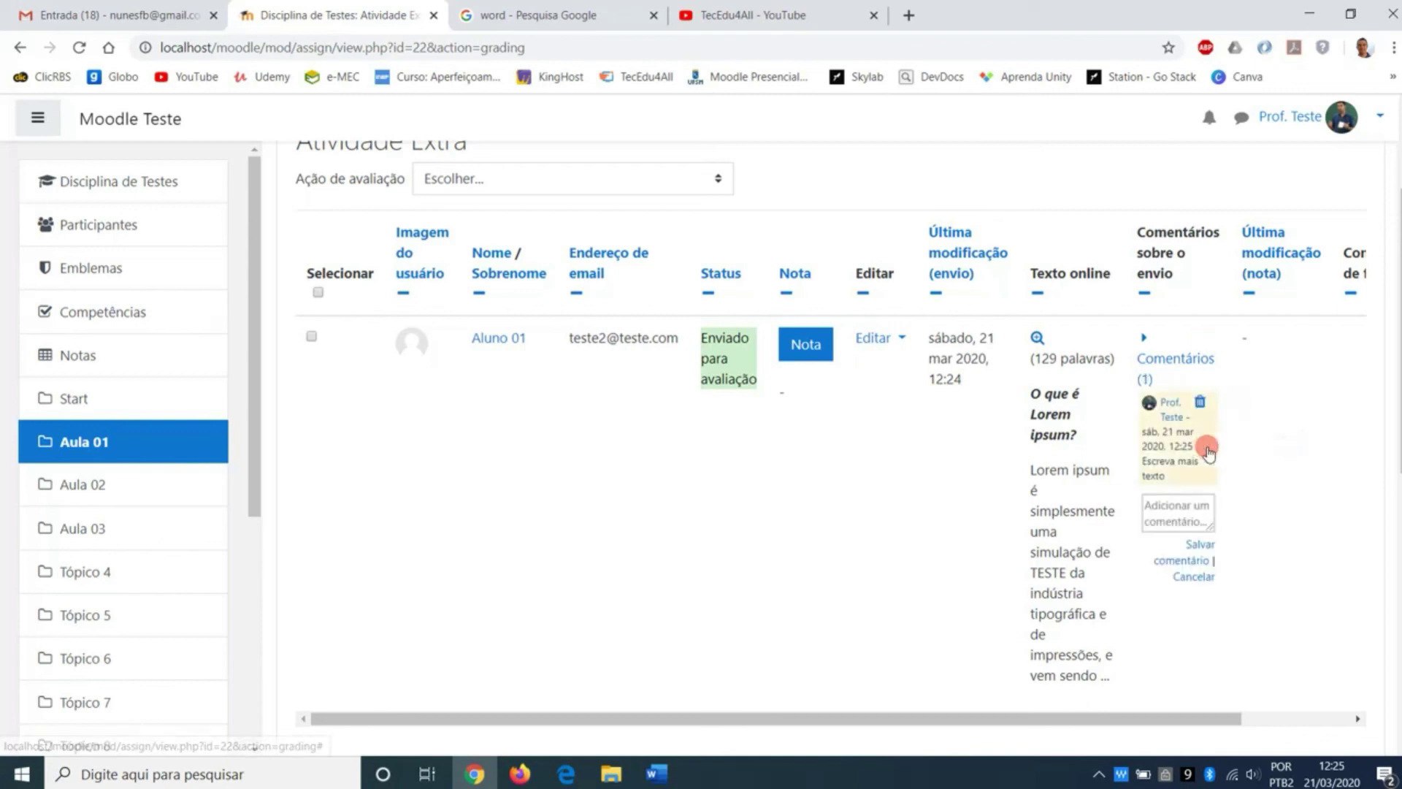
# Step: Return to the student's session in Firefox, cancel the submission edit and check the status page for the teacher's comment
pyautogui.click(519, 773)
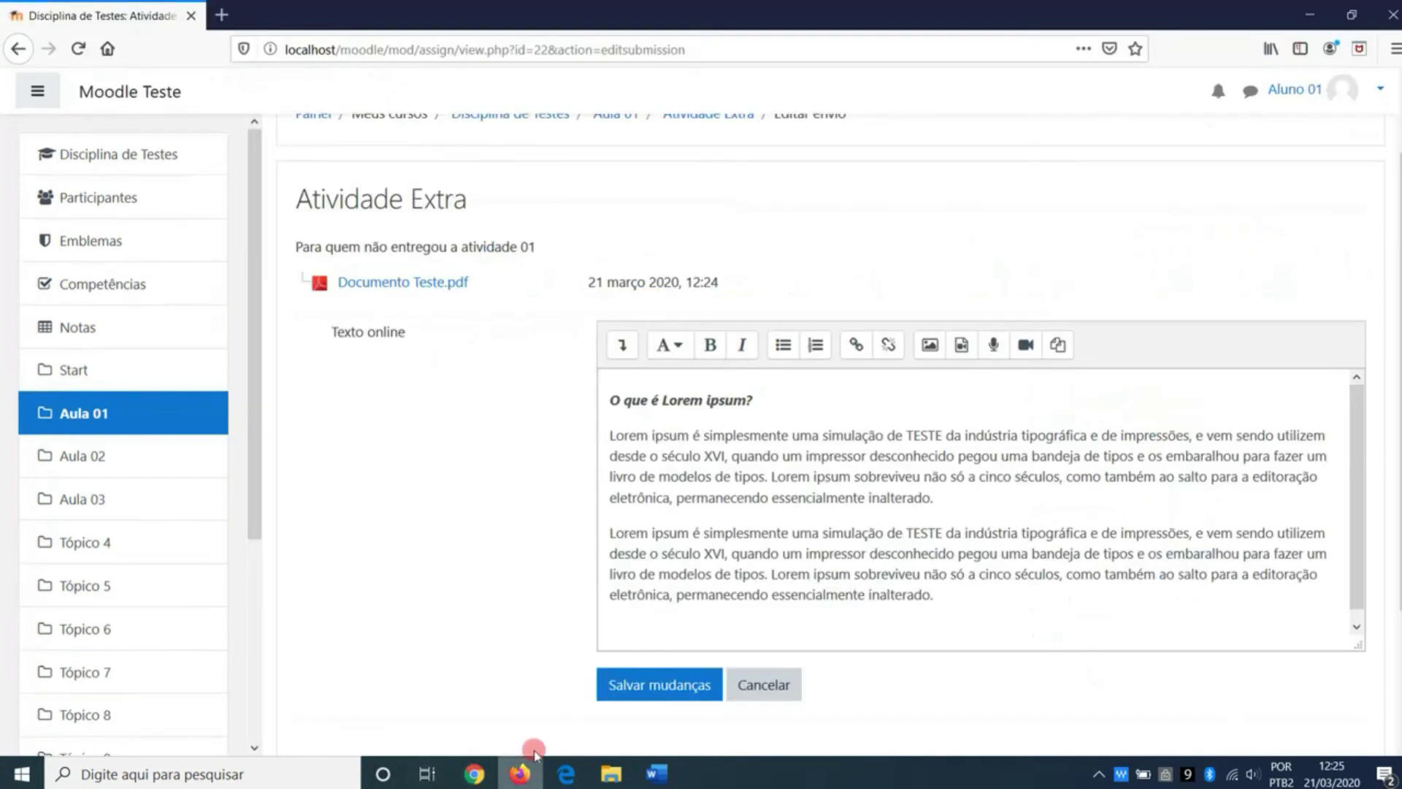
pyautogui.click(772, 691)
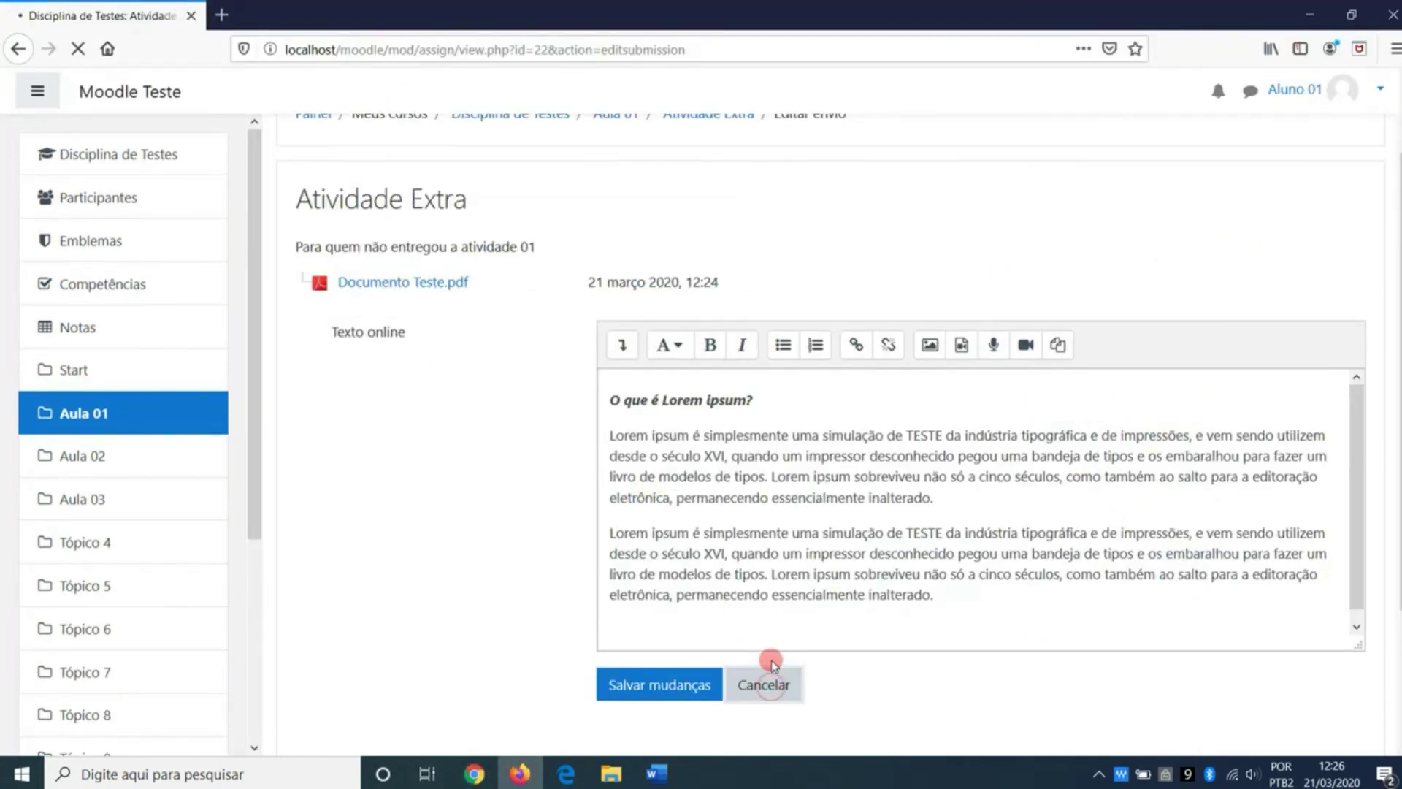
pyautogui.scroll(-3, 732, 526)
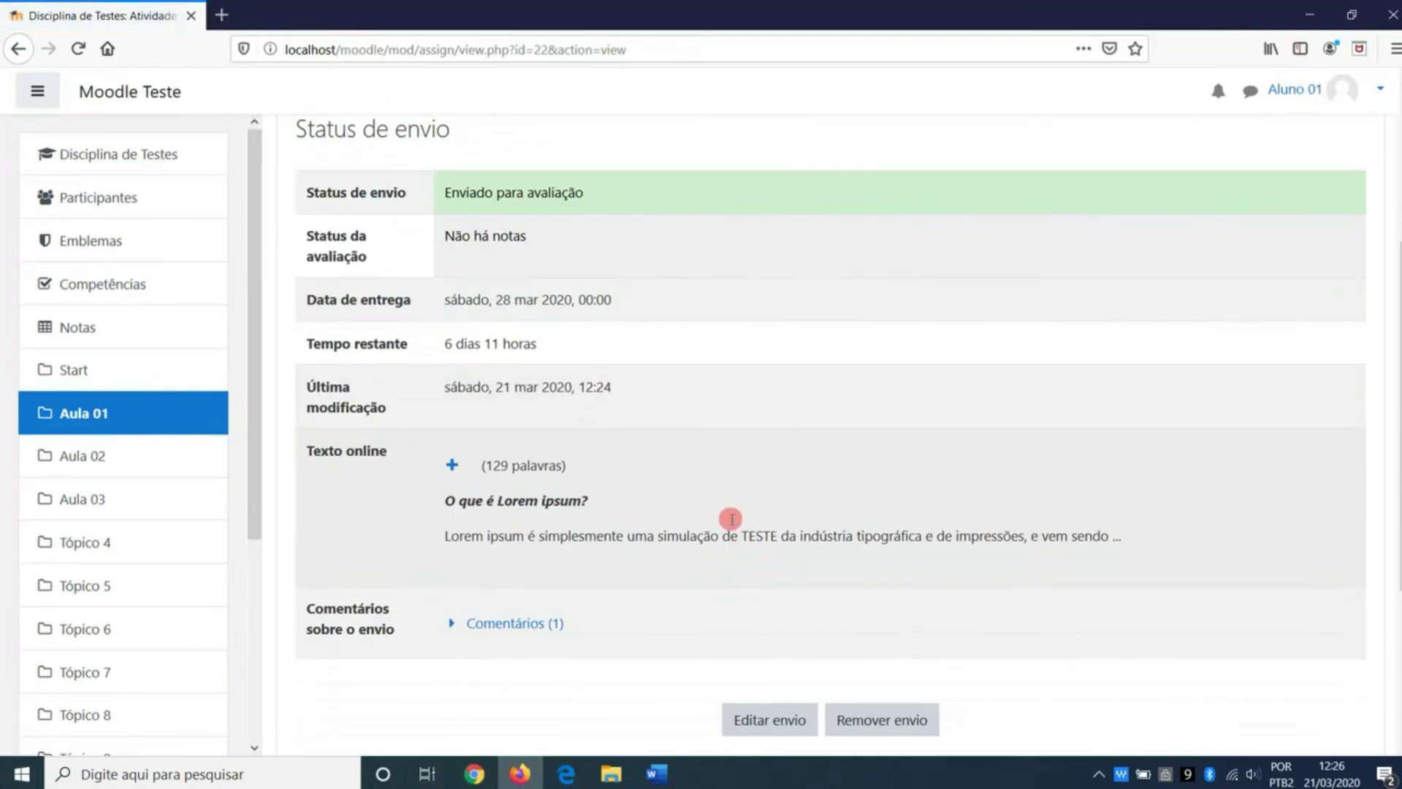
pyautogui.scroll(-2, 676, 506)
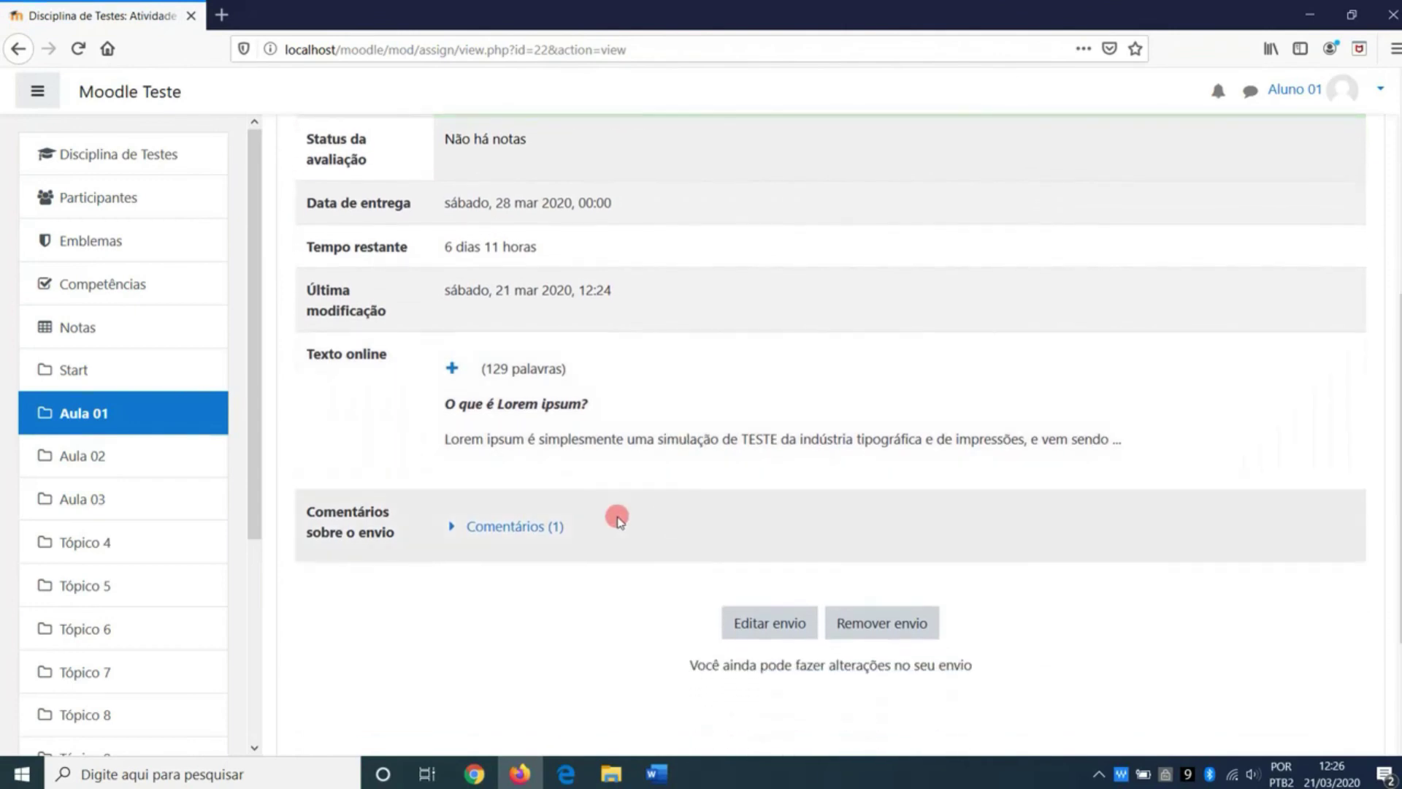
pyautogui.scroll(4, 407, 538)
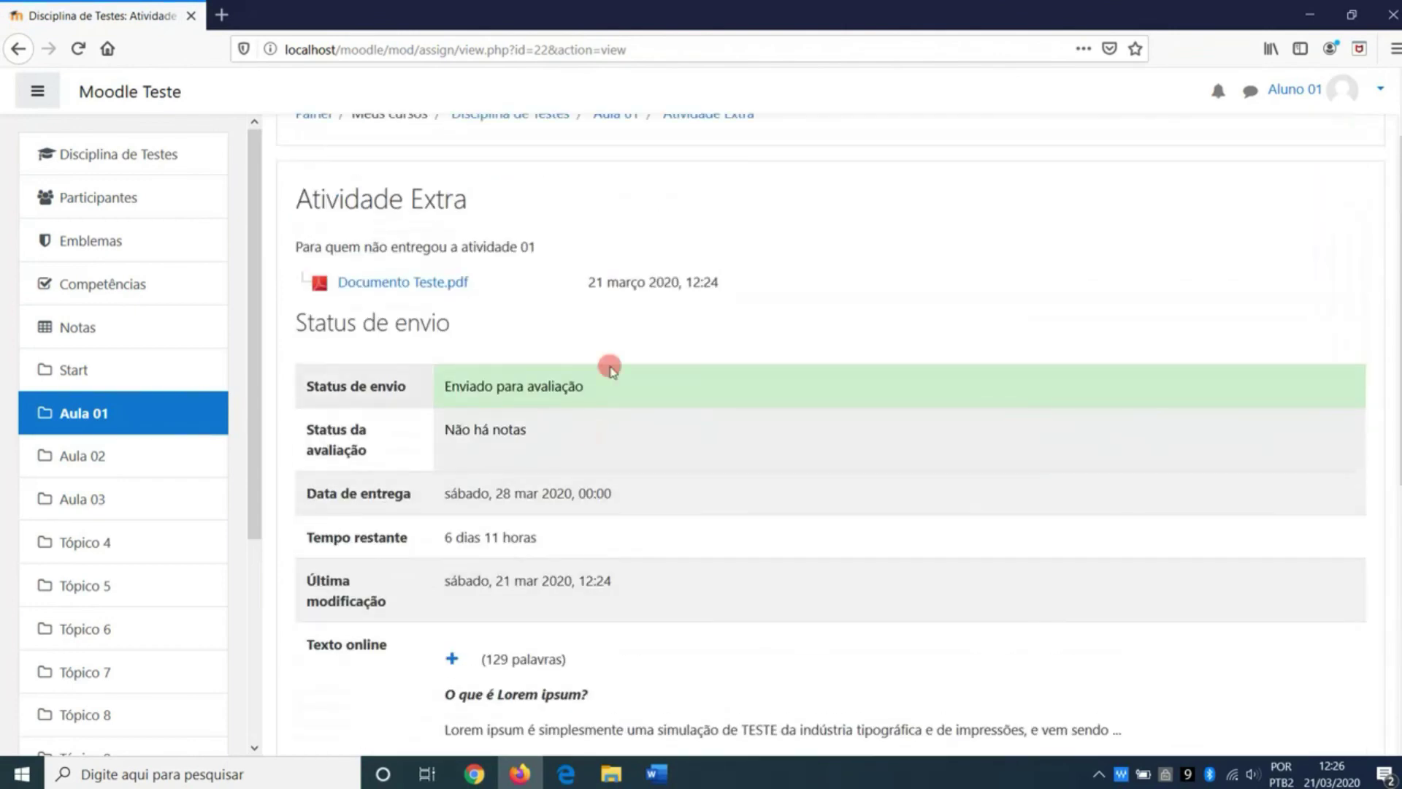
# Step: Expand the submission comments on the student's Atividade Extra status page and save the reply "OK!"
pyautogui.scroll(-5, 494, 567)
pyautogui.click(452, 429)
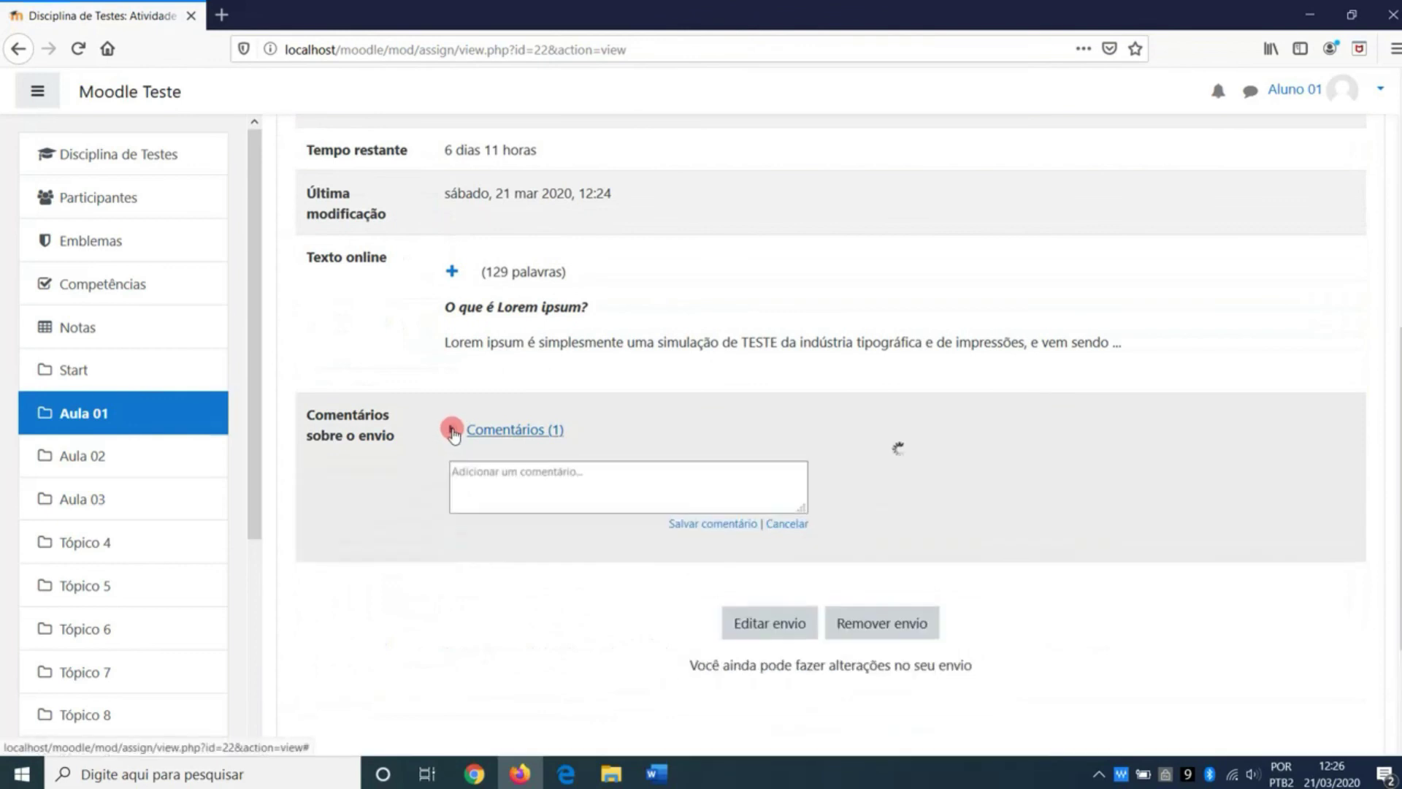
pyautogui.click(594, 527)
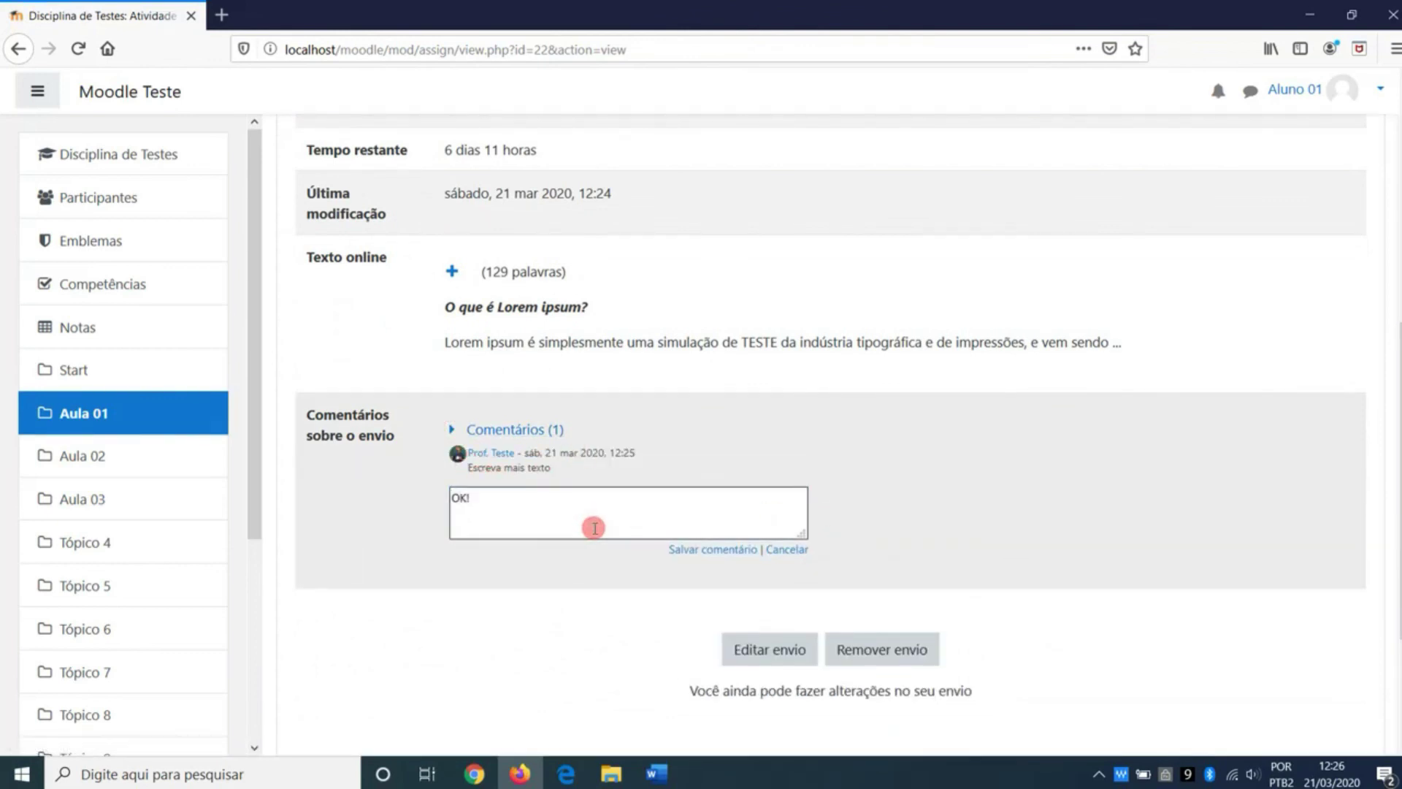
pyautogui.click(707, 549)
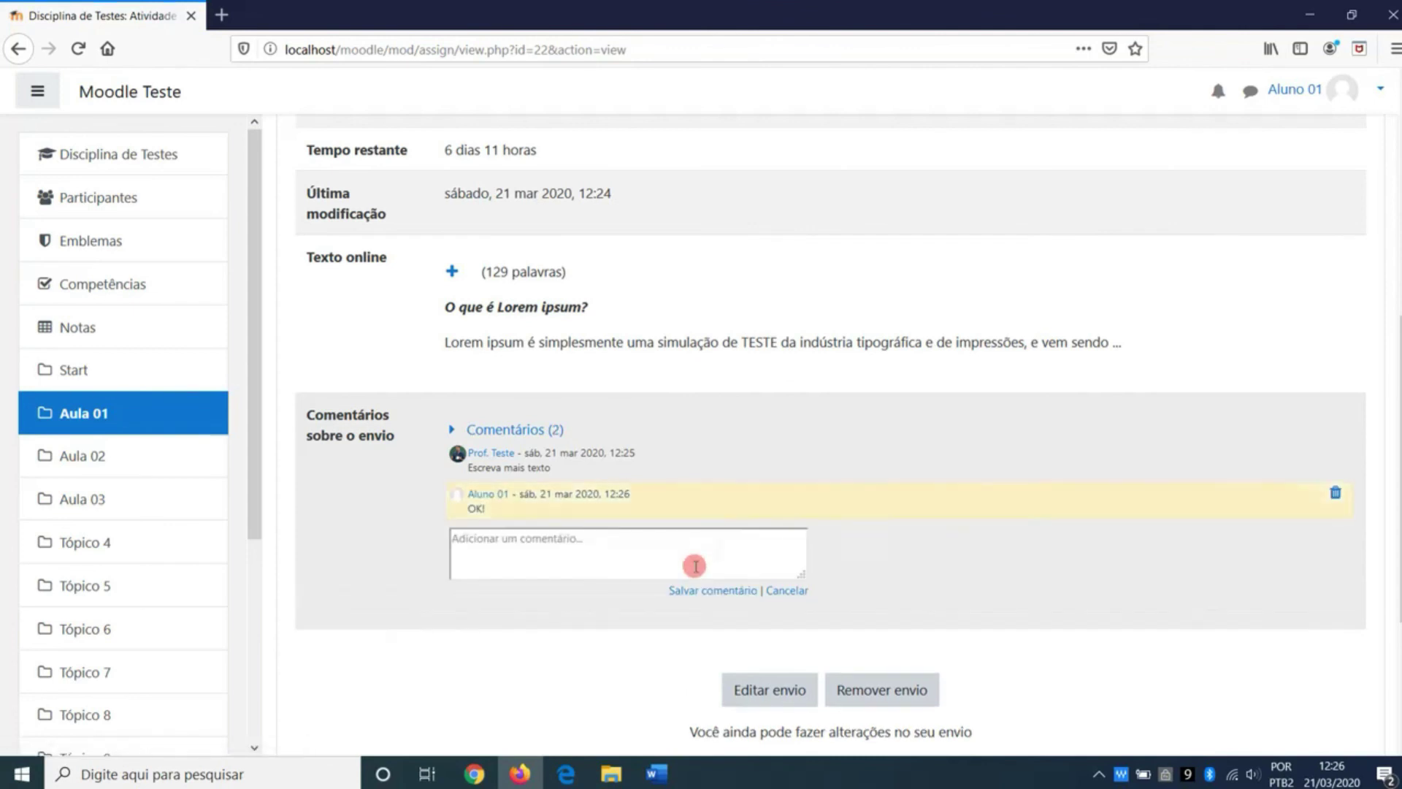
# Step: Expand the submitted online text and open the Atividade Extra submission for editing
pyautogui.scroll(4, 695, 566)
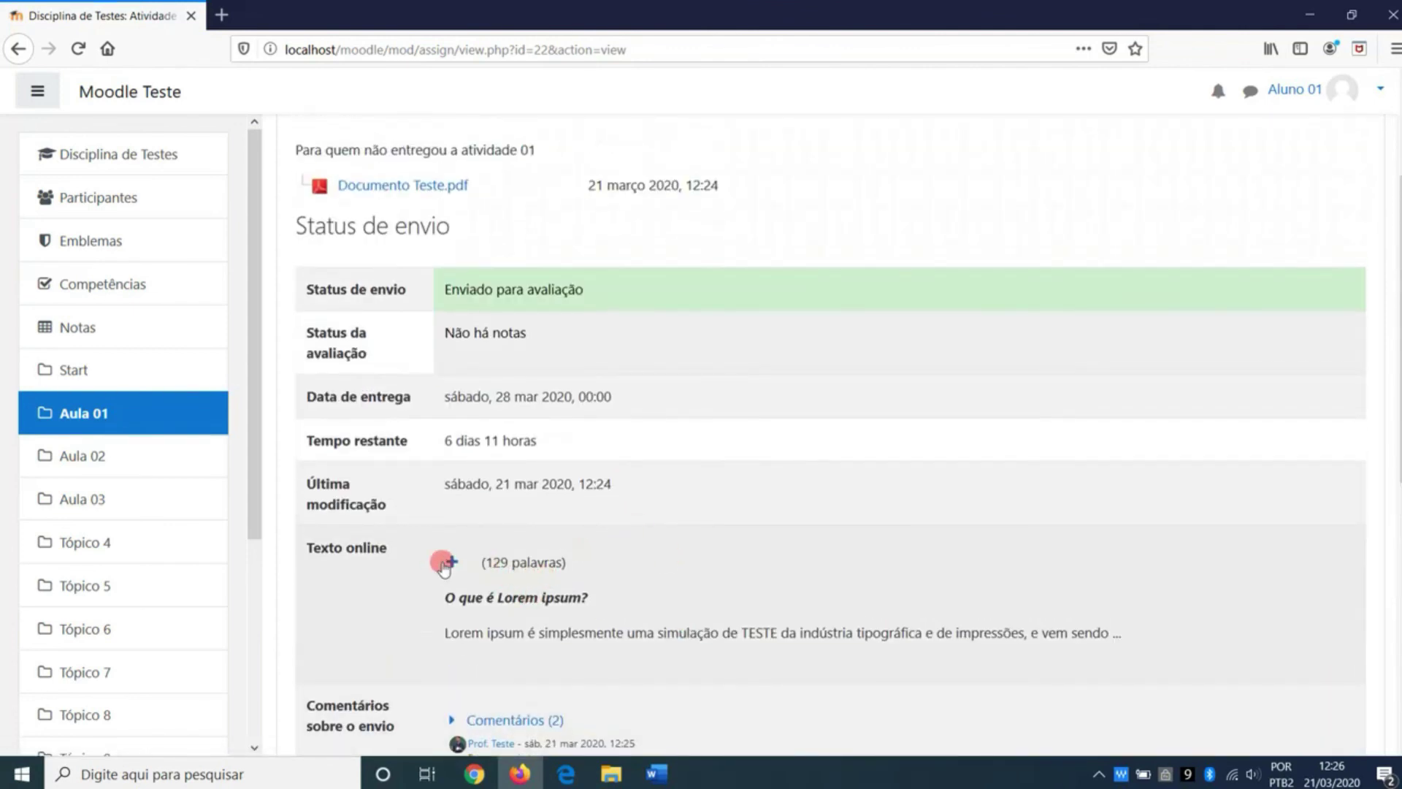
pyautogui.click(447, 562)
pyautogui.scroll(-10, 818, 558)
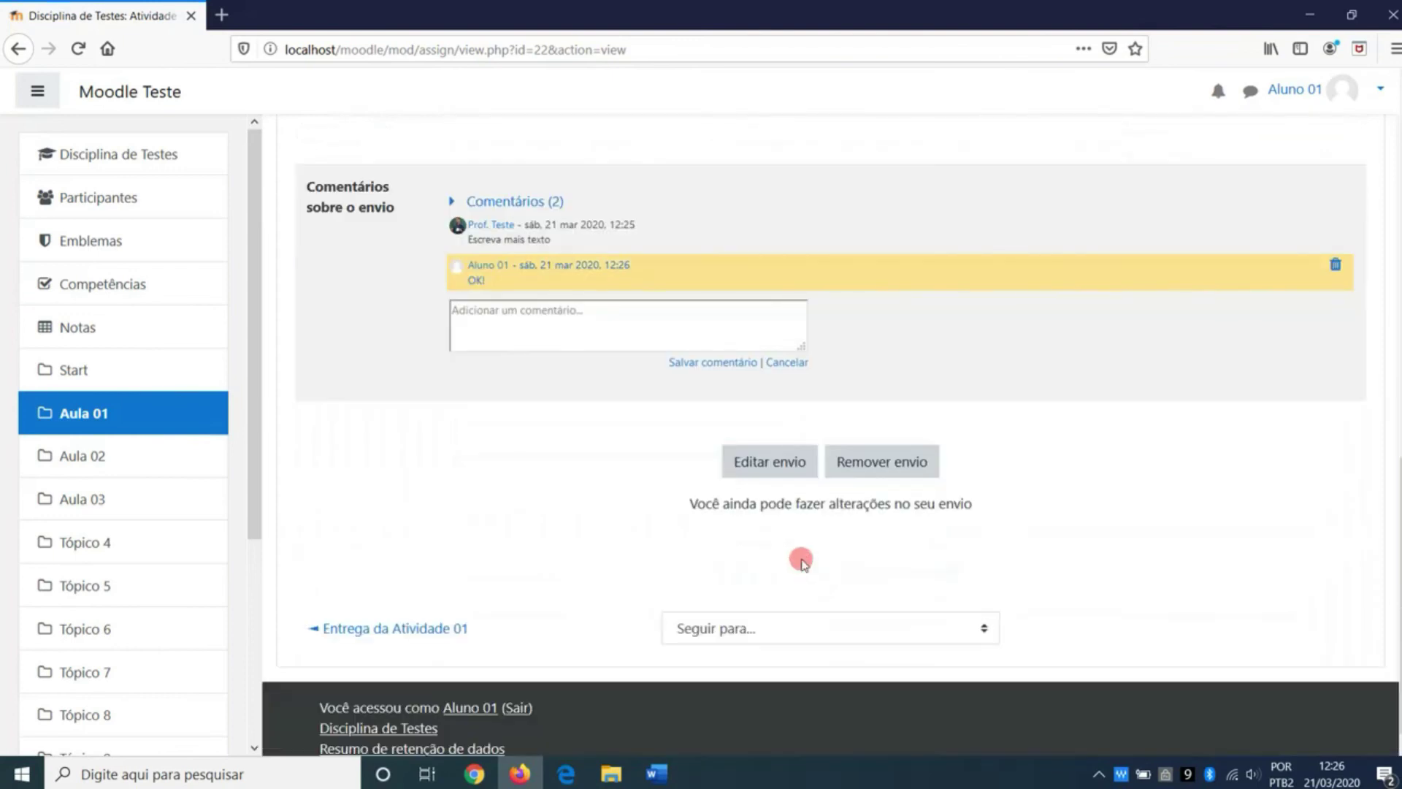
pyautogui.click(786, 474)
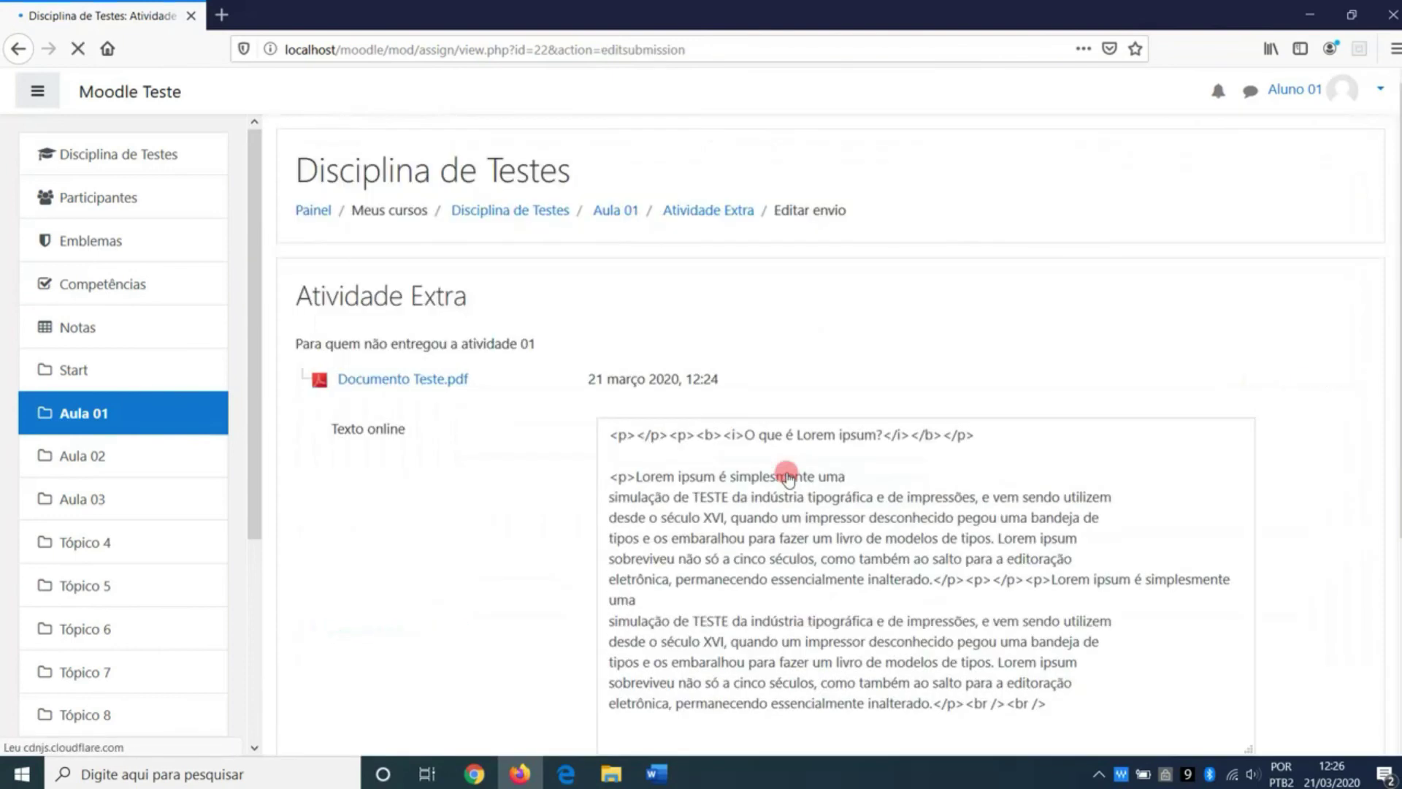
# Step: Copy the two Lorem ipsum paragraphs, paste them repeatedly below the existing online text, and try to save the submission
pyautogui.moveTo(945, 681); pyautogui.dragTo(579, 523)
pyautogui.hotkey('ctrl', 'c')
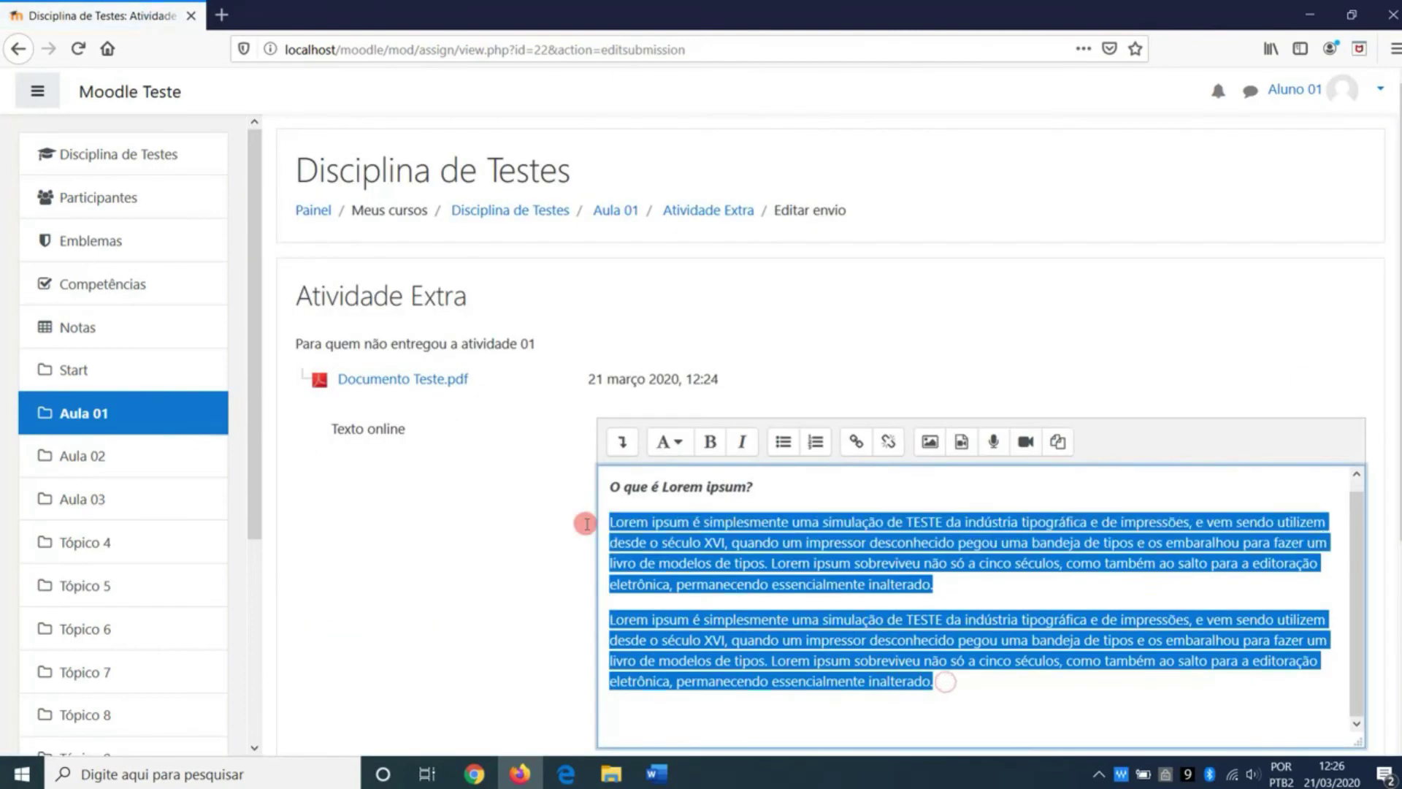
pyautogui.scroll(-4, 1004, 613)
pyautogui.click(964, 407)
pyautogui.press('Return')
pyautogui.hotkey('ctrl', 'v')
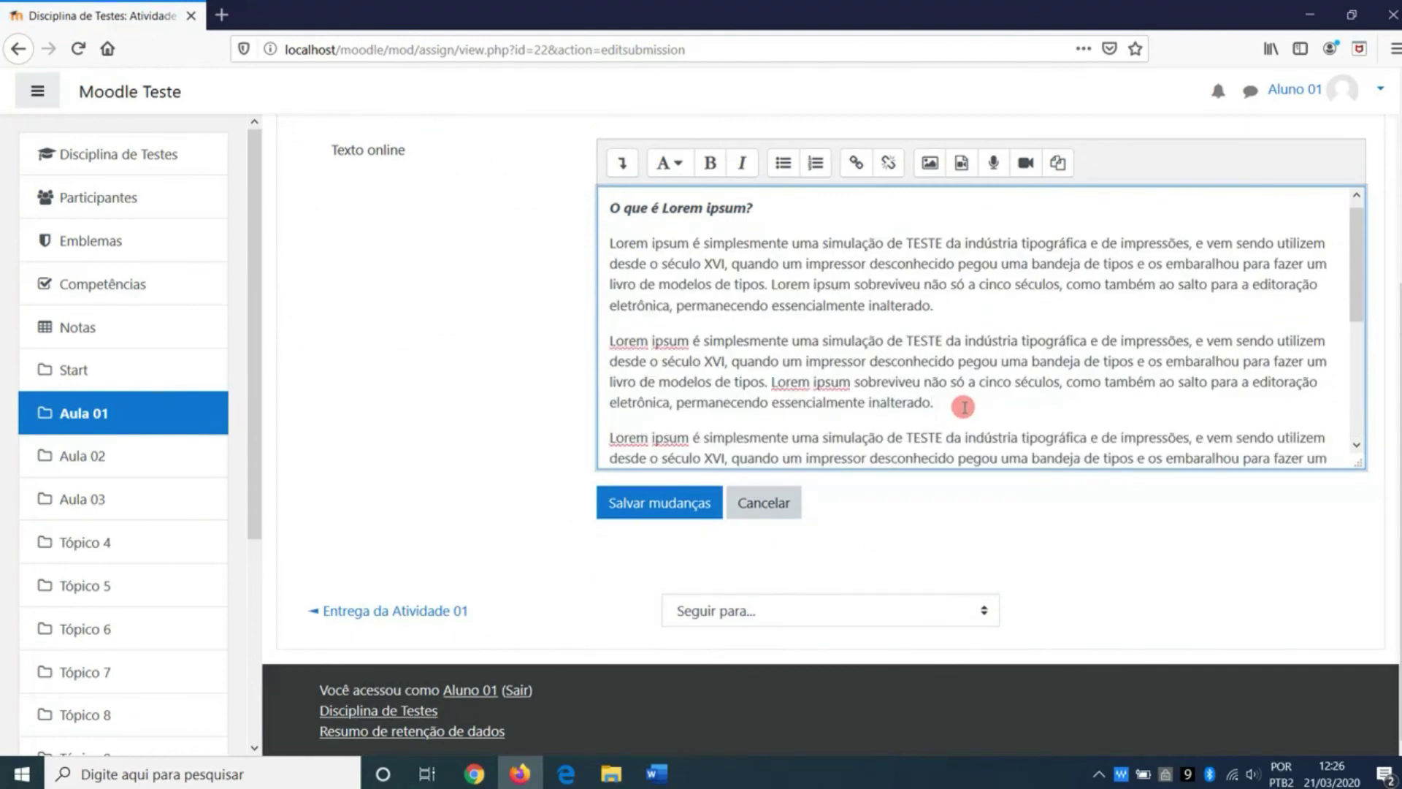
pyautogui.press('Return')
pyautogui.hotkey('ctrl', 'v')
pyautogui.press('Return')
pyautogui.press('BackSpace')
pyautogui.press('BackSpace')
pyautogui.click(650, 502)
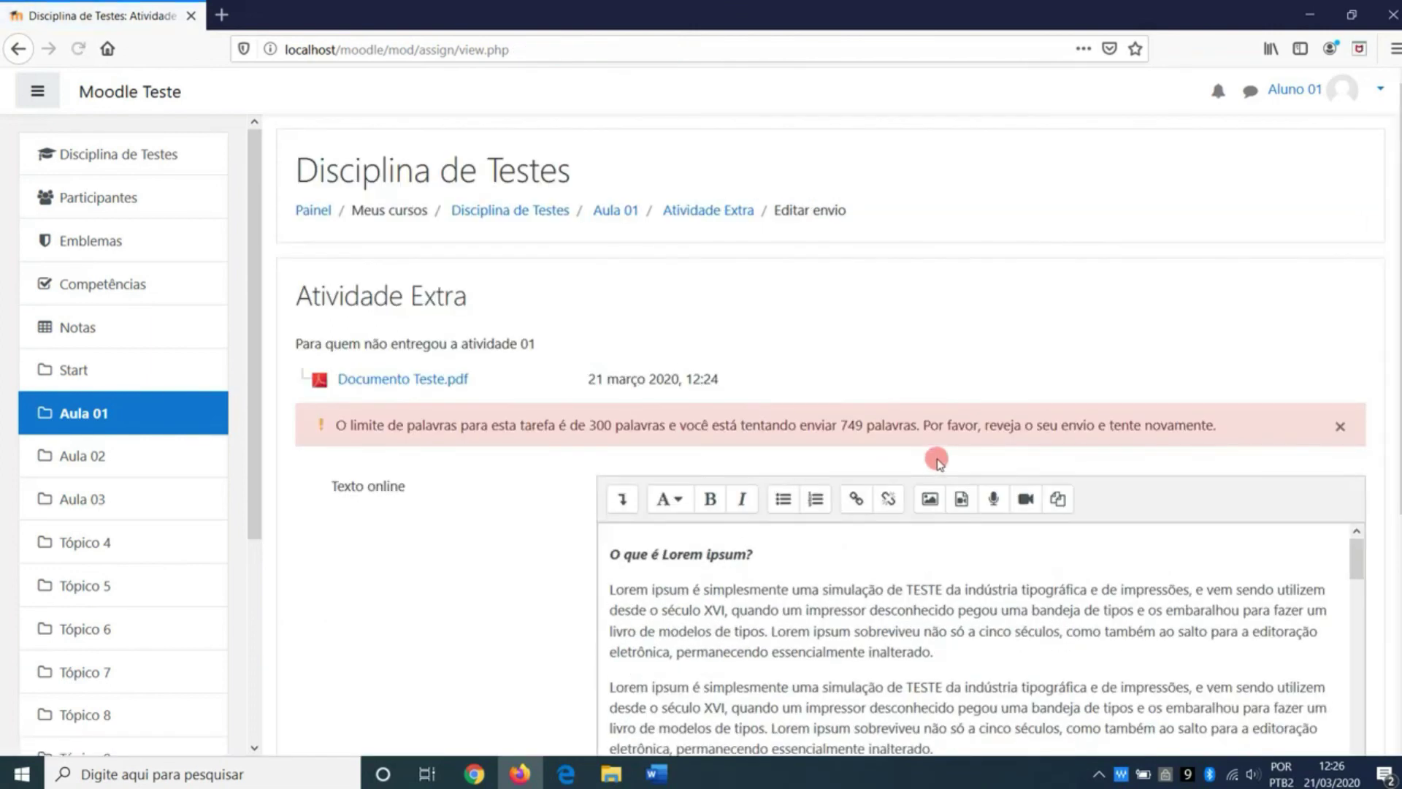
# Step: Check the word-limit message, delete the surplus paragraphs so only the heading and two paragraphs remain, and save the submission
pyautogui.moveTo(411, 426); pyautogui.dragTo(791, 426)
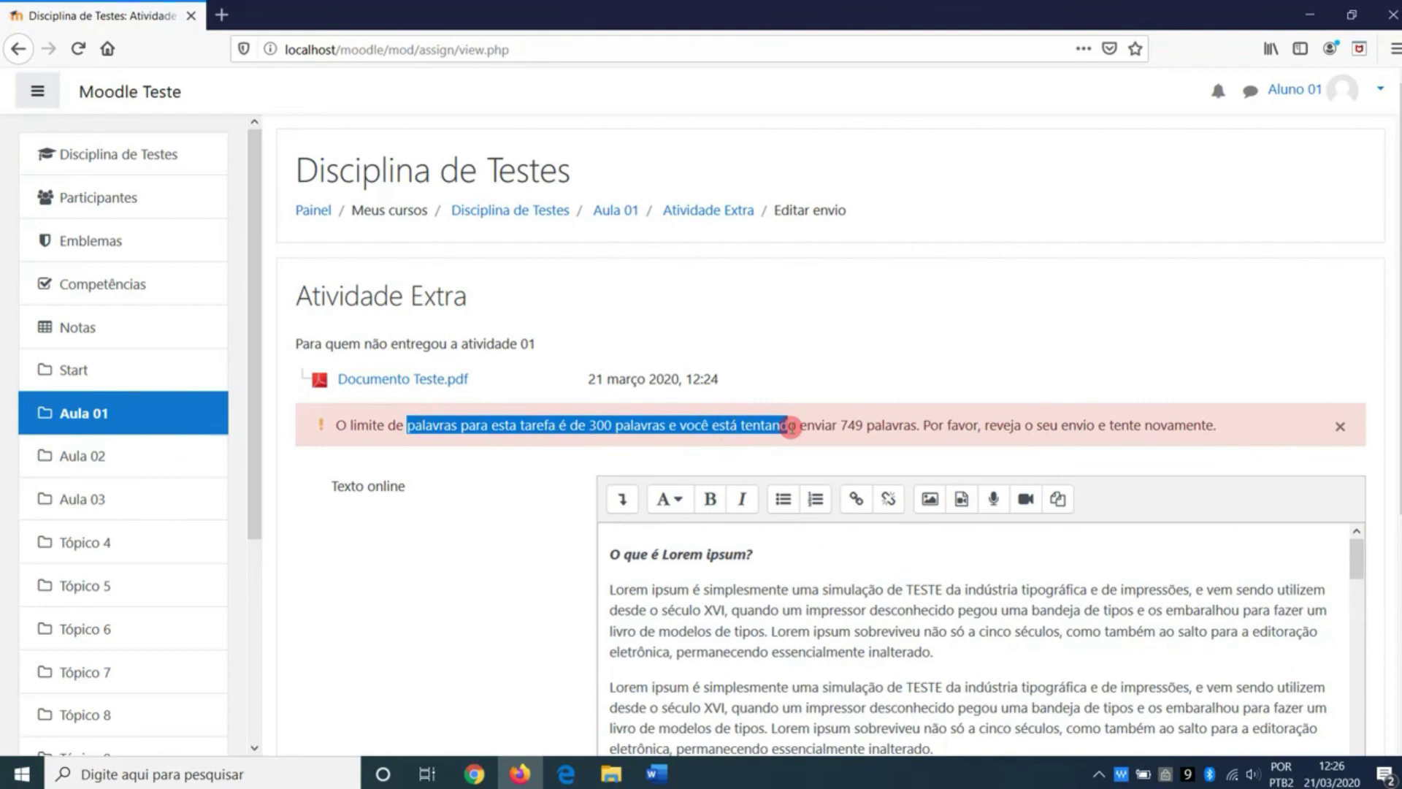
pyautogui.moveTo(819, 428); pyautogui.dragTo(888, 425)
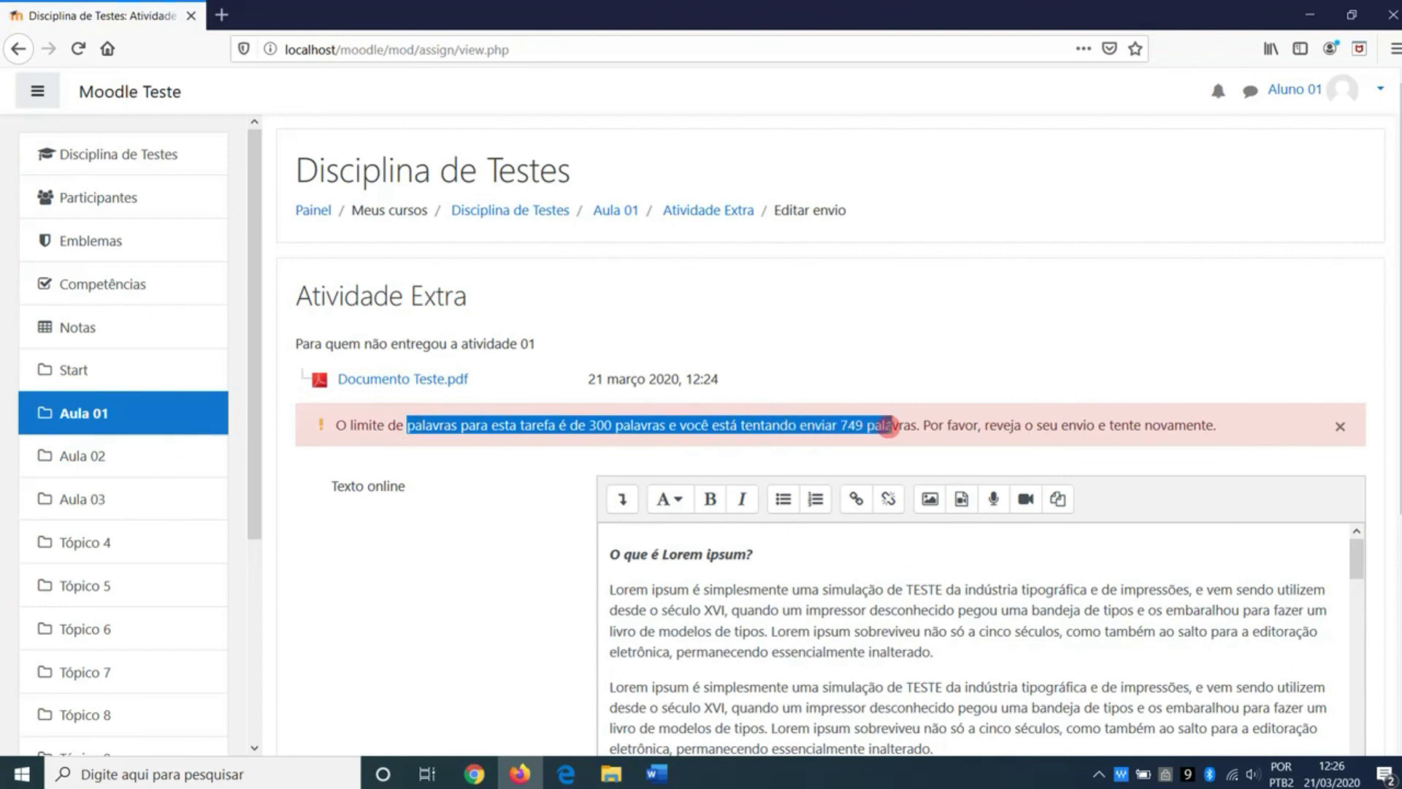
pyautogui.scroll(-5, 758, 511)
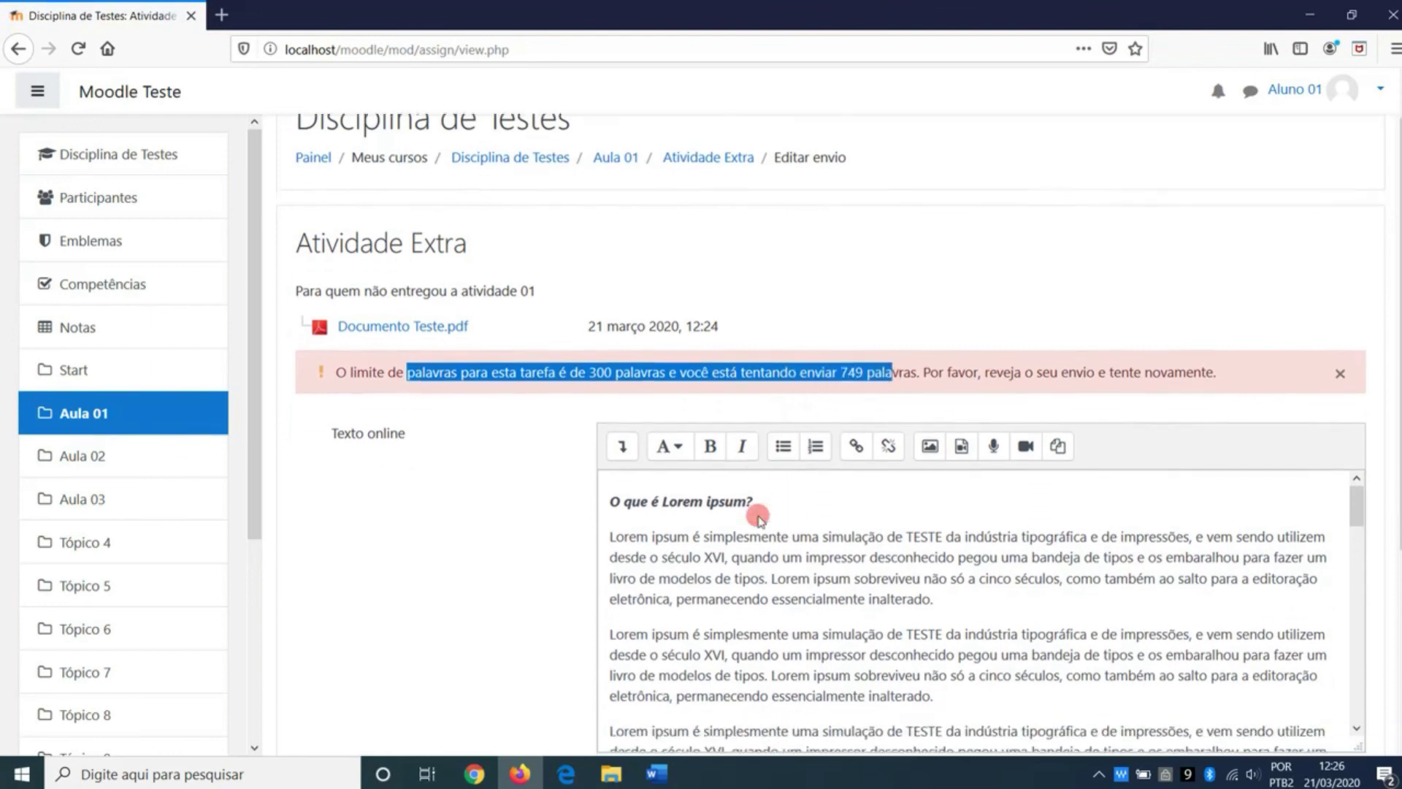
pyautogui.scroll(-3, 919, 404)
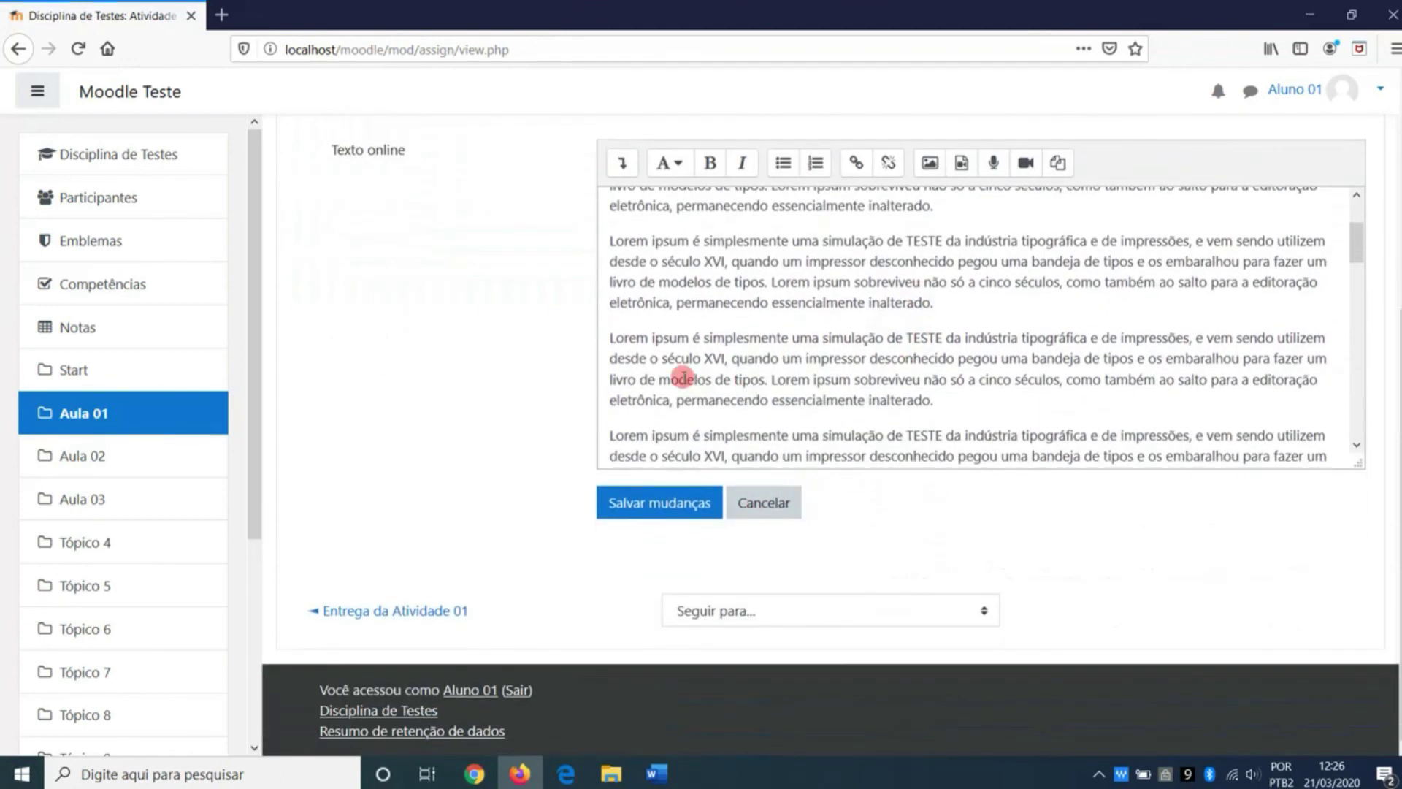
pyautogui.click(616, 339)
pyautogui.moveTo(650, 356); pyautogui.dragTo(1008, 463)
pyautogui.press('BackSpace')
pyautogui.press('BackSpace')
pyautogui.click(667, 511)
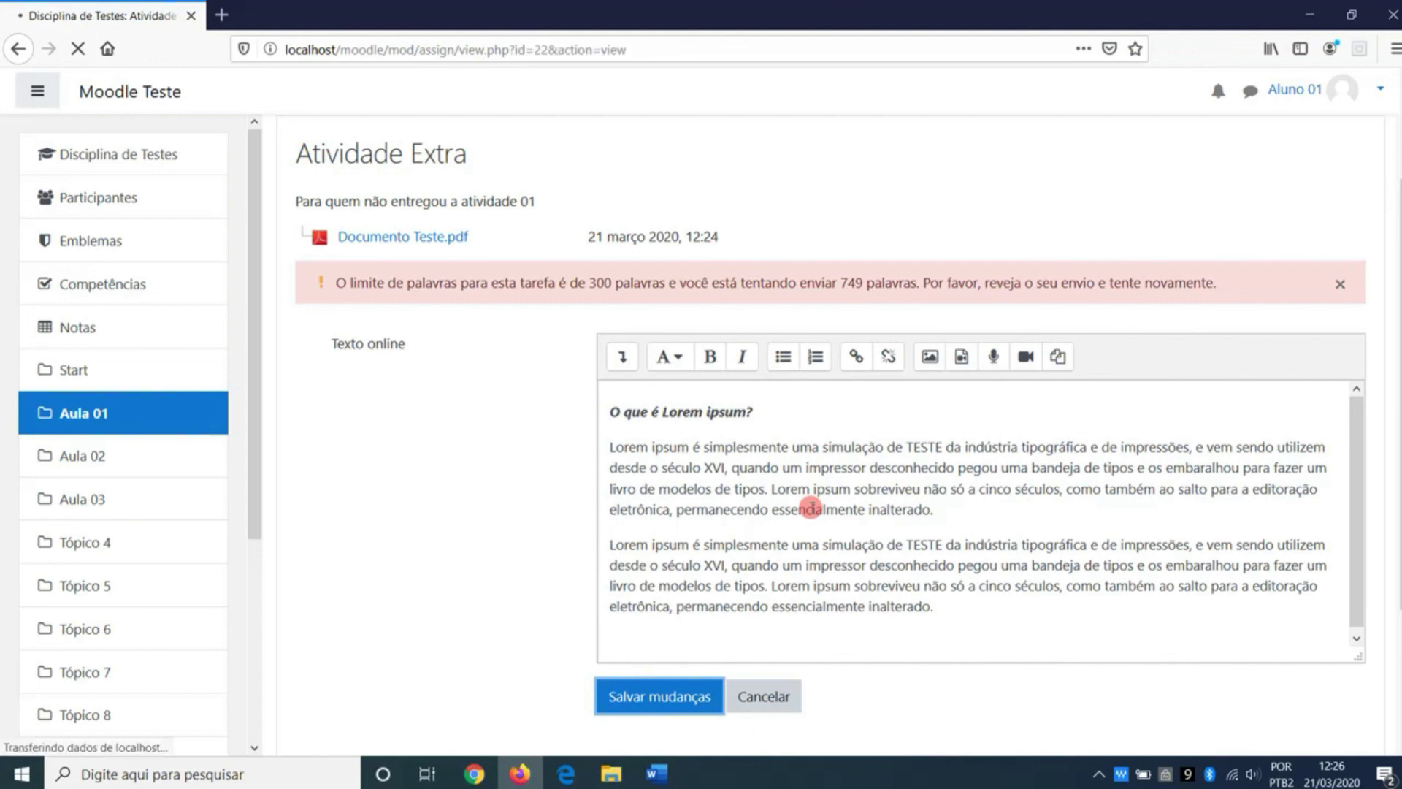
# Step: Expand the saved online text on the submission status page to review it in full, and collapse it again
pyautogui.scroll(-3, 810, 507)
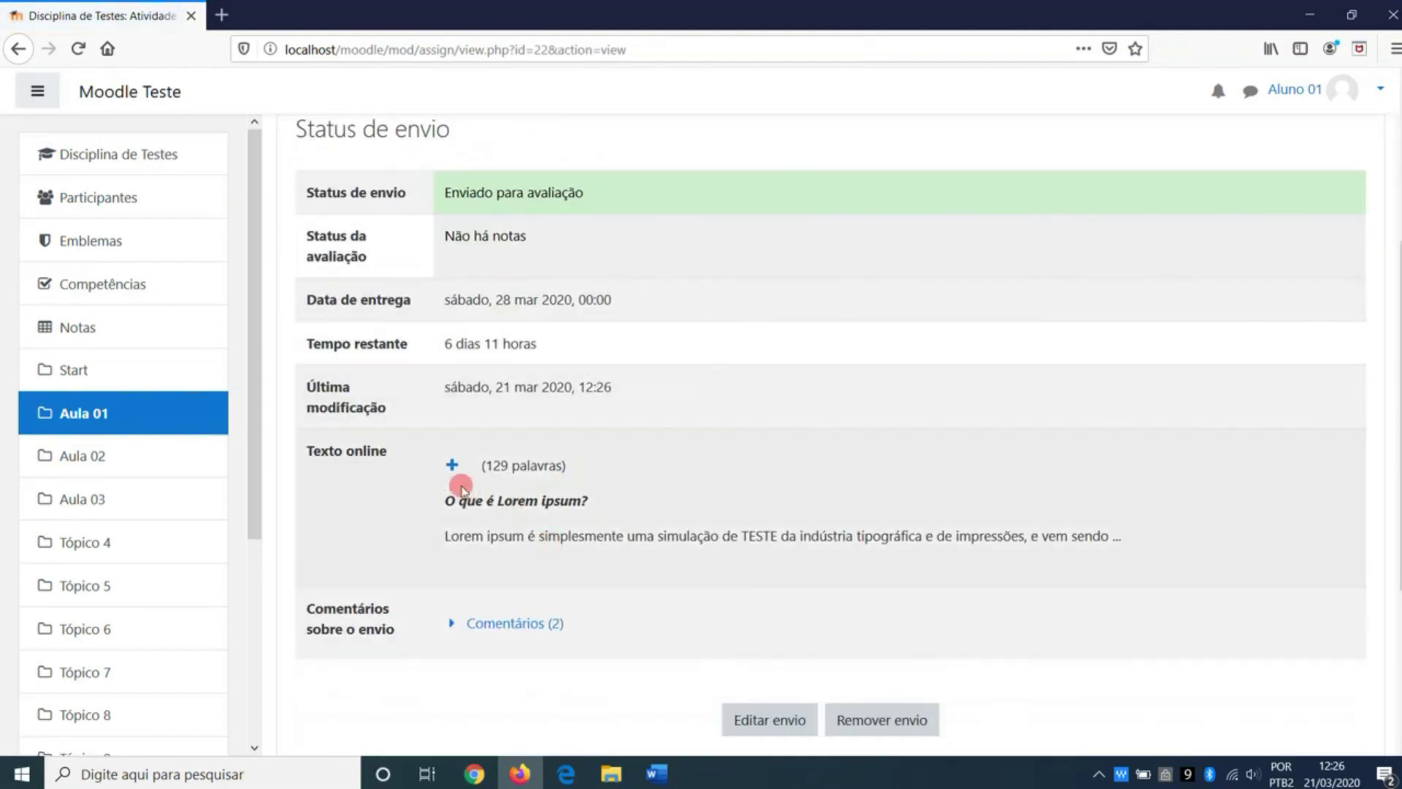
pyautogui.click(448, 464)
pyautogui.scroll(-2, 469, 479)
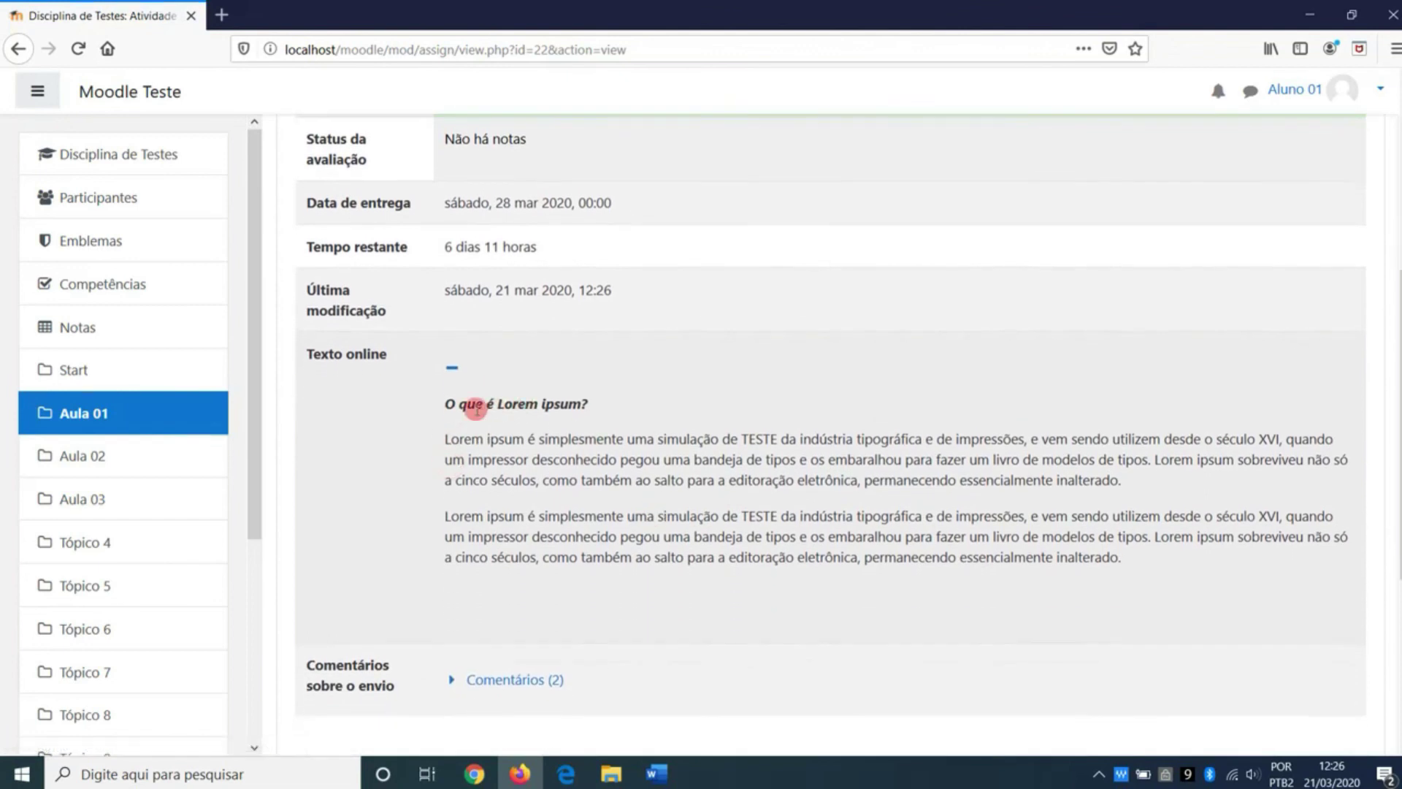
pyautogui.click(451, 370)
pyautogui.scroll(4, 579, 397)
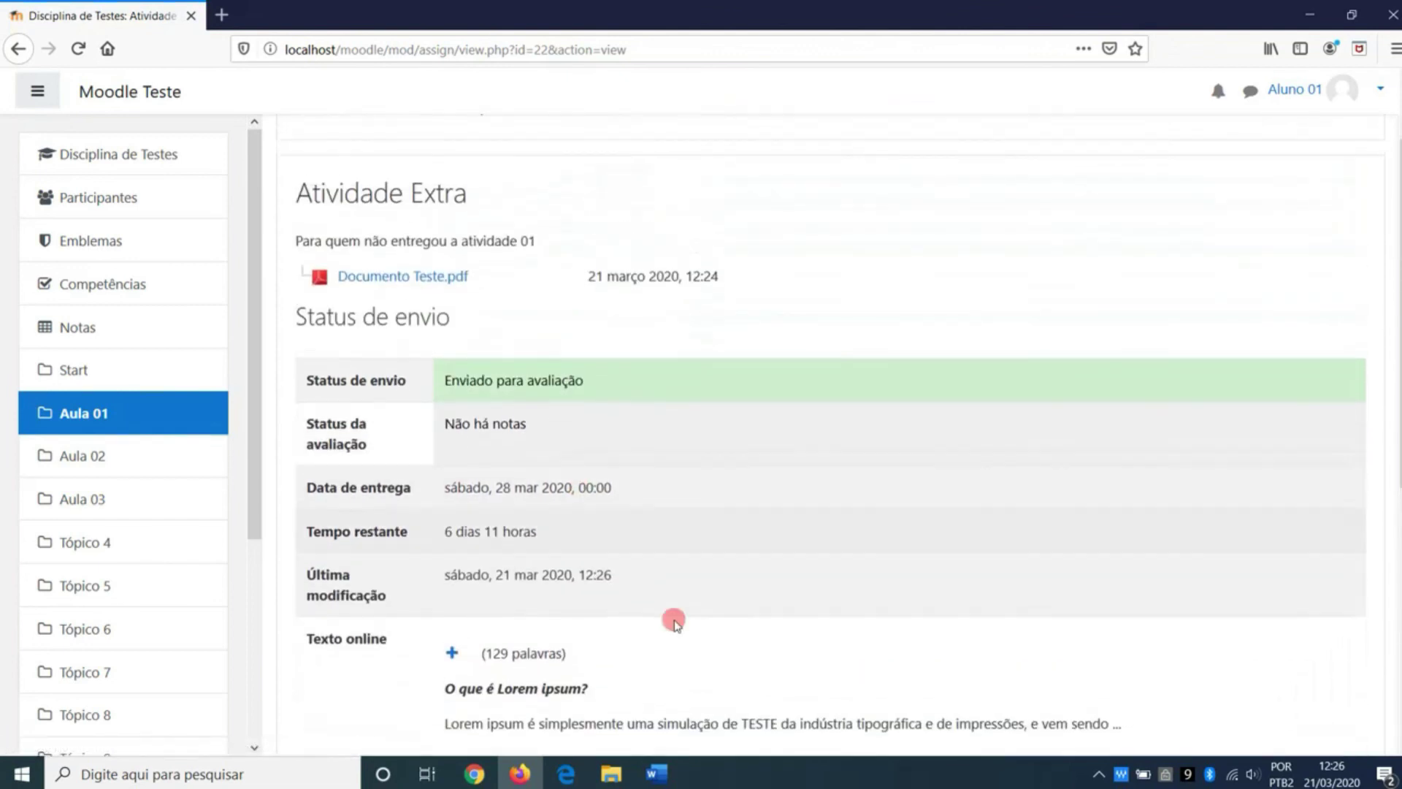
# Step: Switch to the teacher's session in Chrome and return from the grading table to the Atividades list of Aula 01
pyautogui.click(506, 776)
pyautogui.scroll(3, 643, 518)
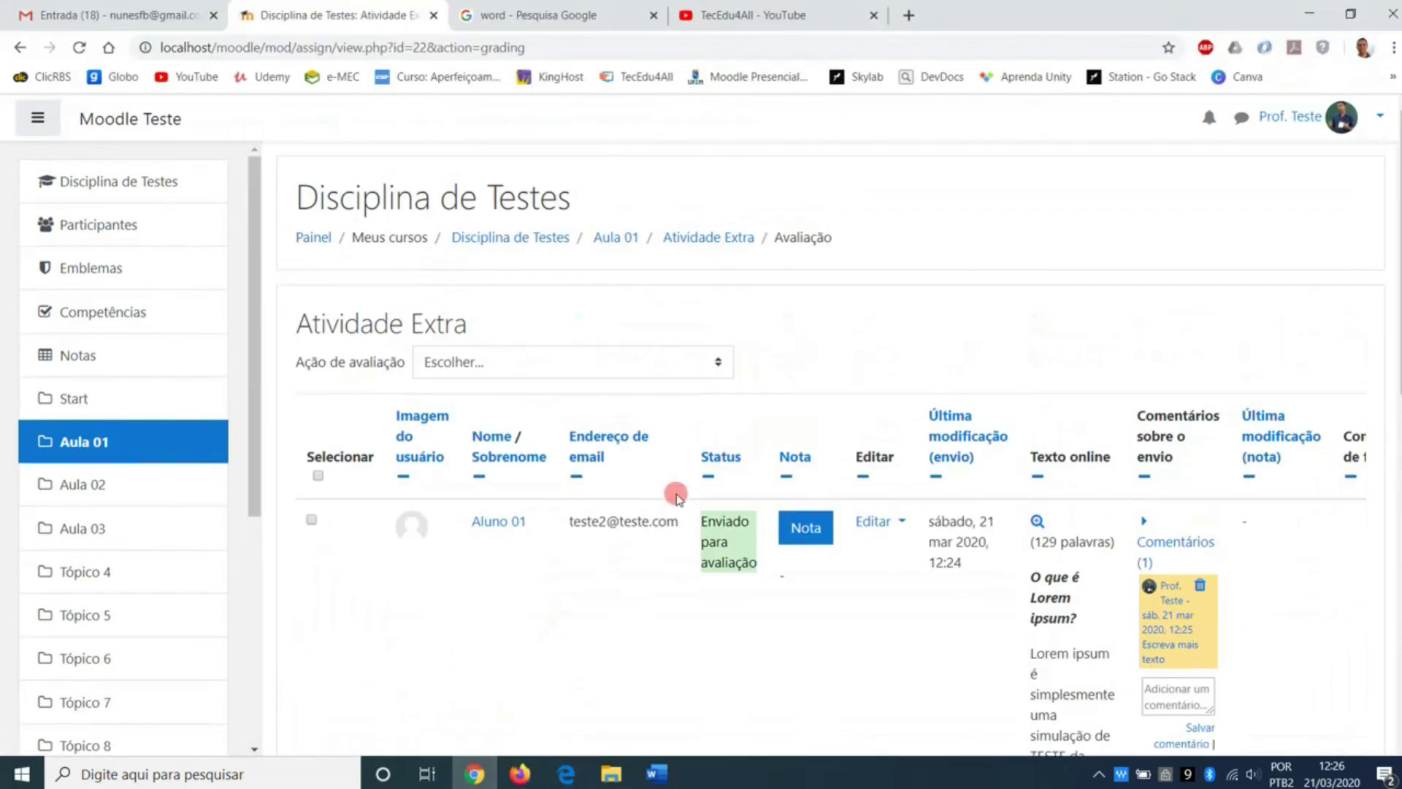
pyautogui.click(617, 237)
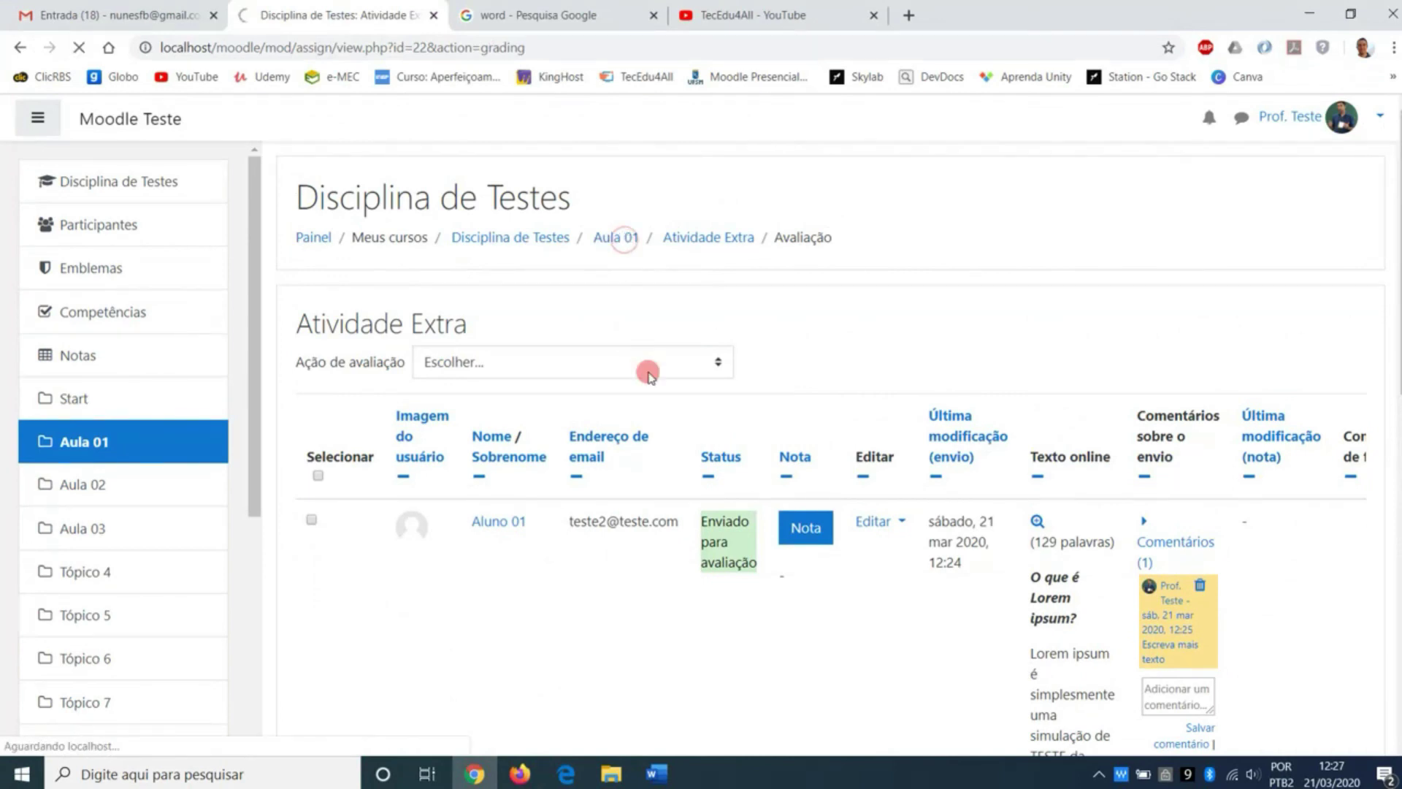
pyautogui.scroll(-6, 678, 468)
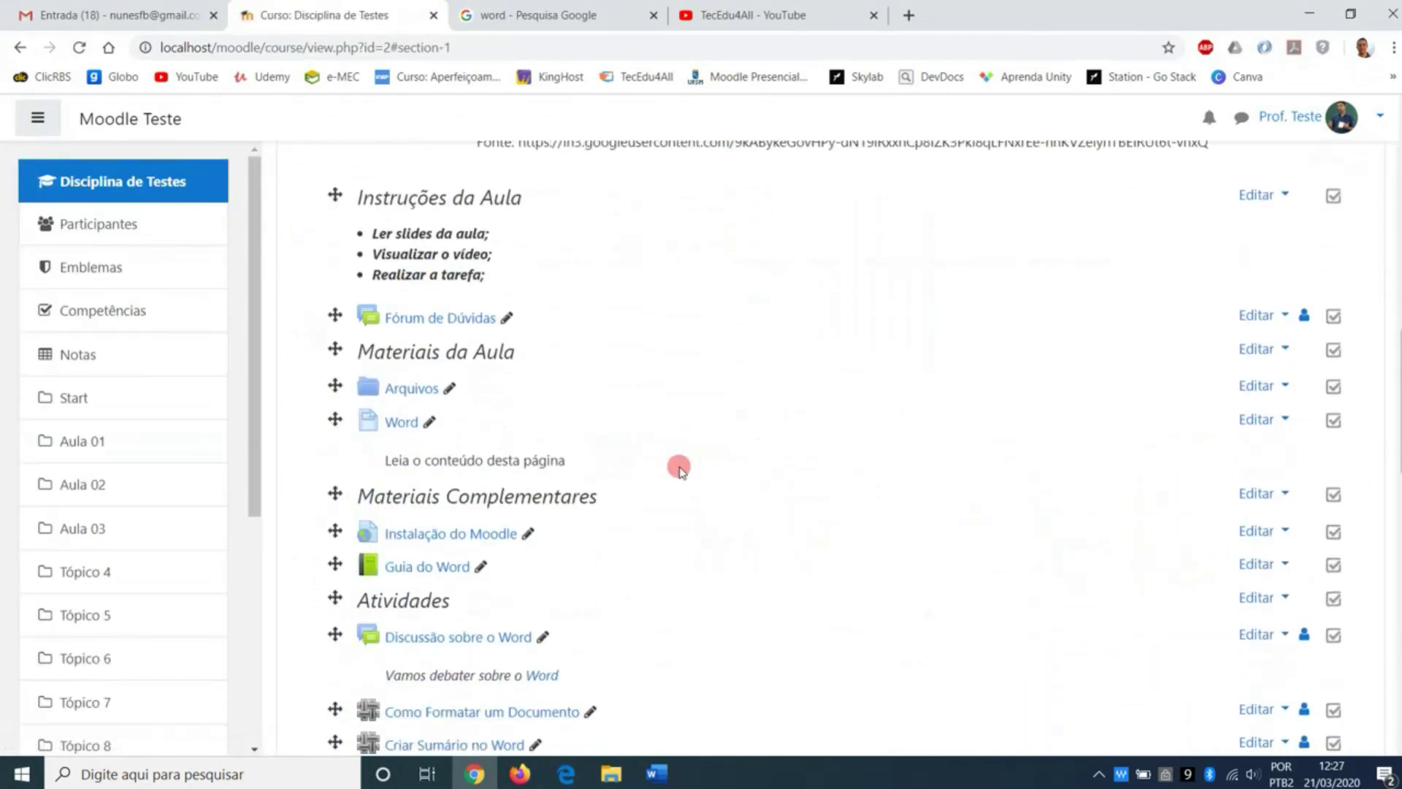
pyautogui.scroll(-3, 678, 468)
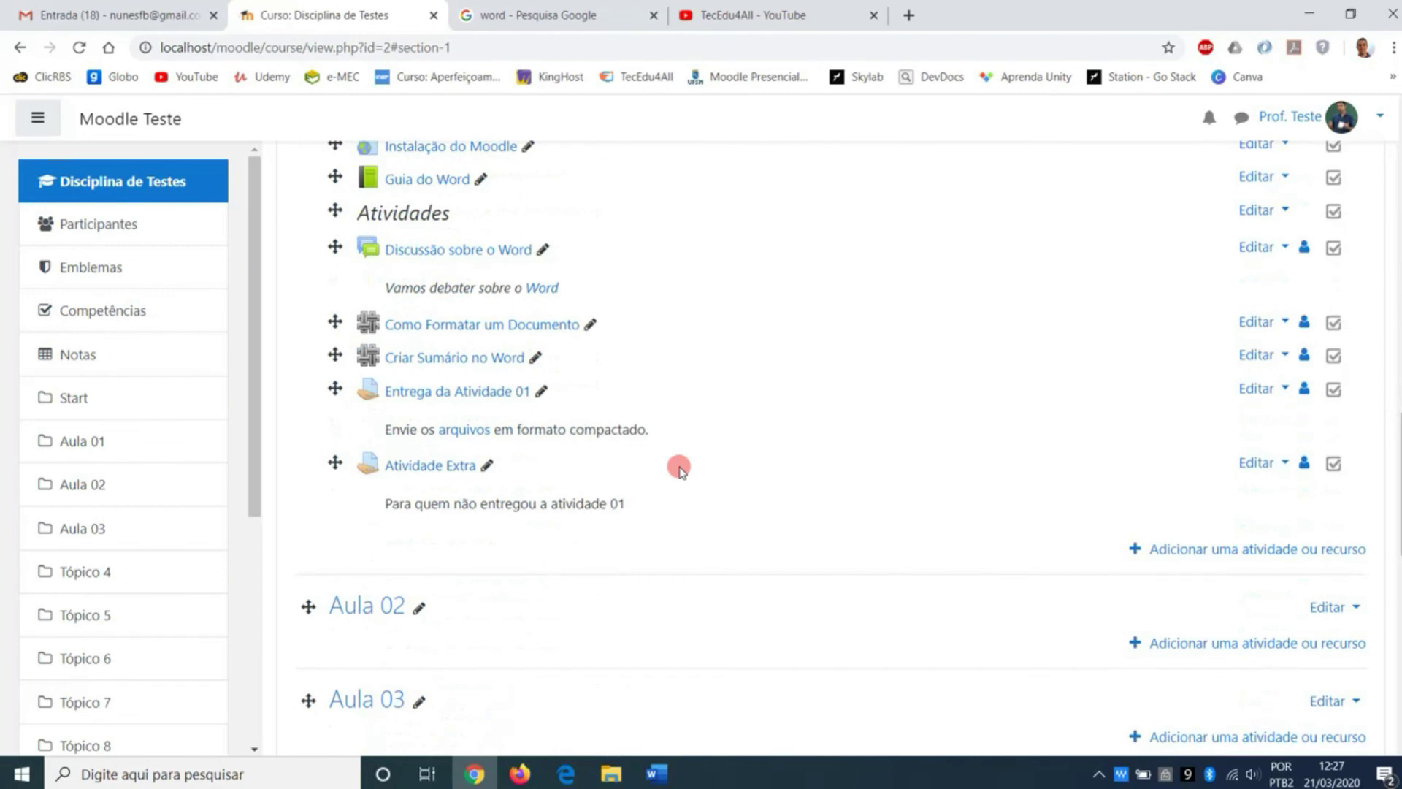